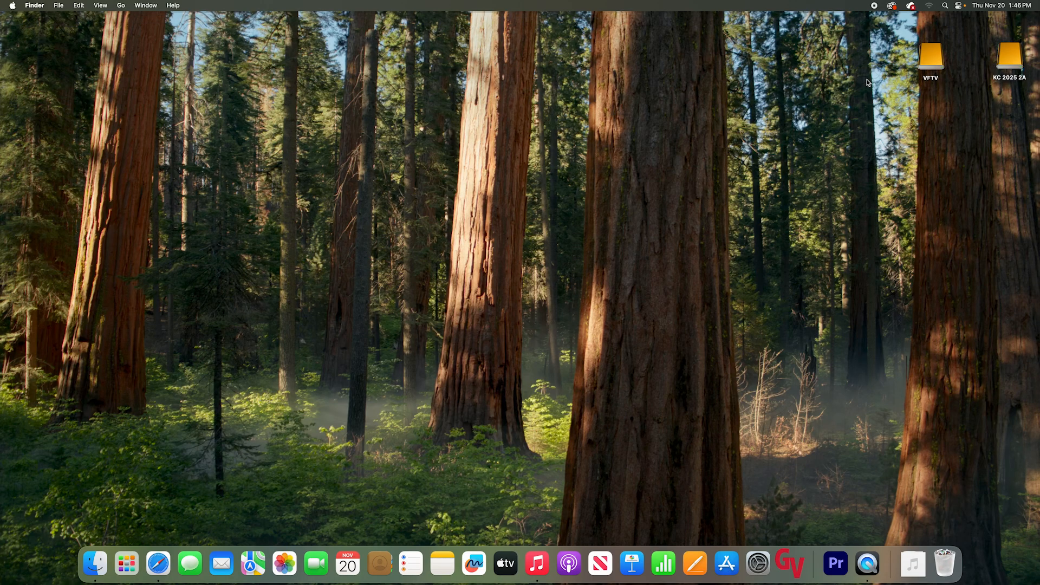
Move the KC 2025 2A drive icon next to the VFTV drive icon on the desktop
drag(1006, 54, 988, 59)
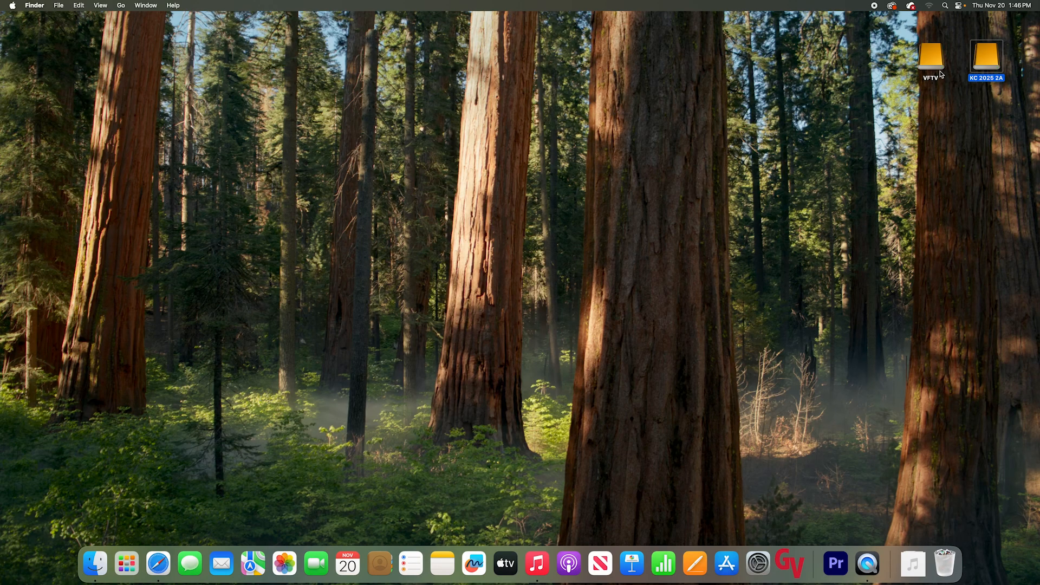
click(927, 63)
click(991, 66)
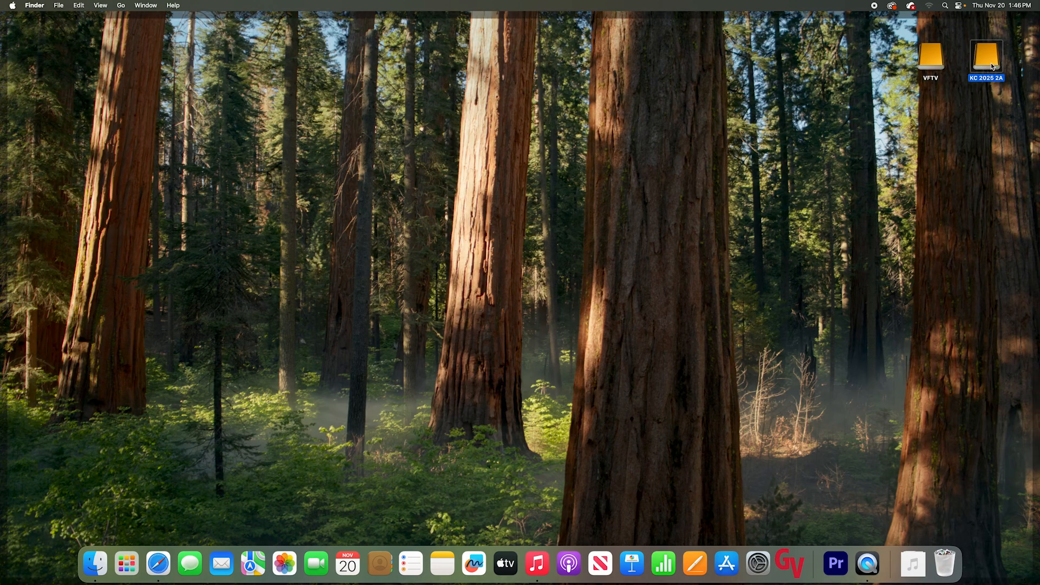
Open the Travel Des Moines folder on the VFTV drive and look at the subfolders in the first student group's folder
double_click(927, 57)
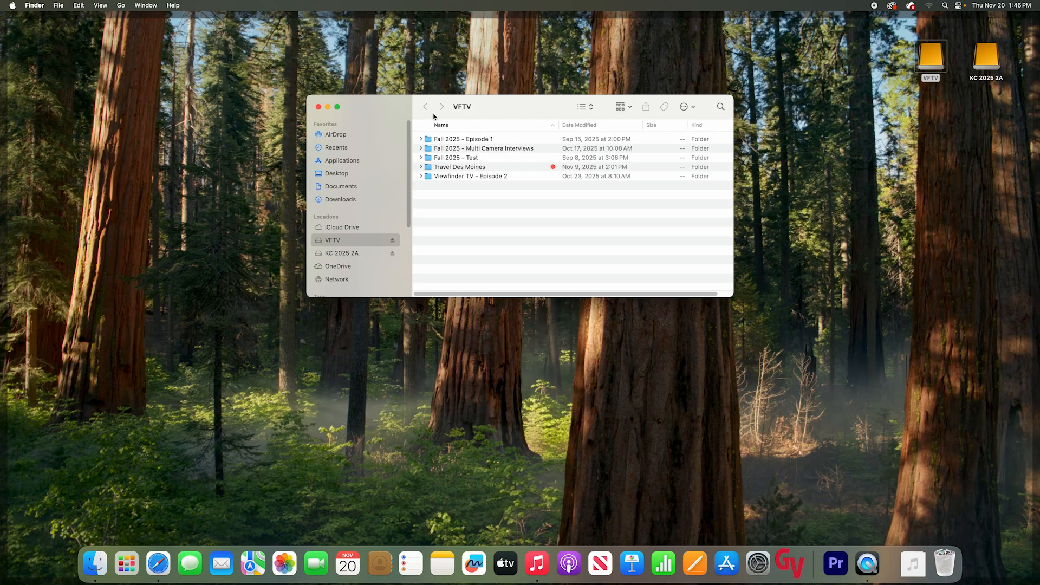
drag(389, 116, 550, 201)
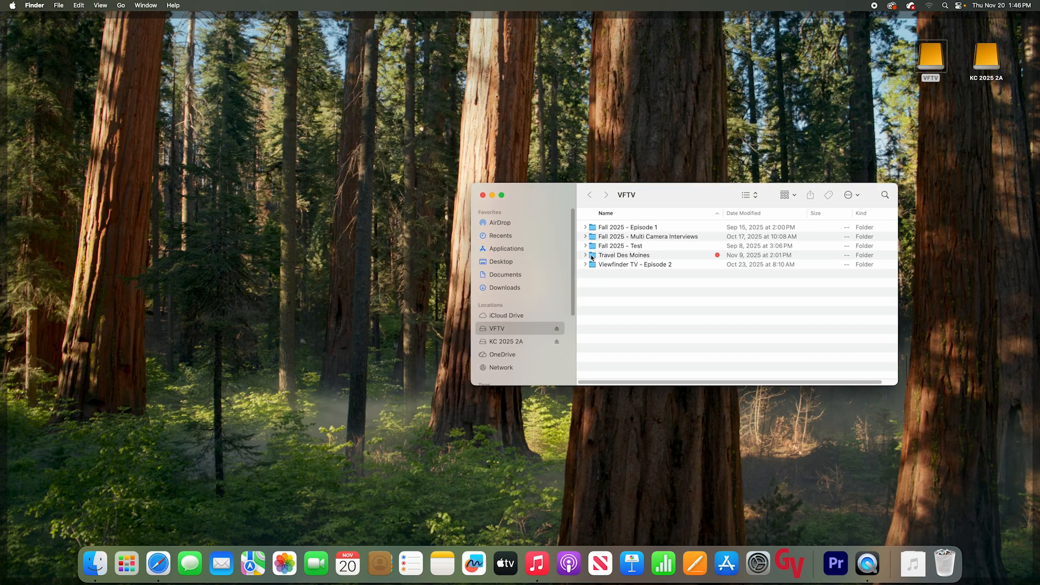
double_click(592, 256)
click(630, 228)
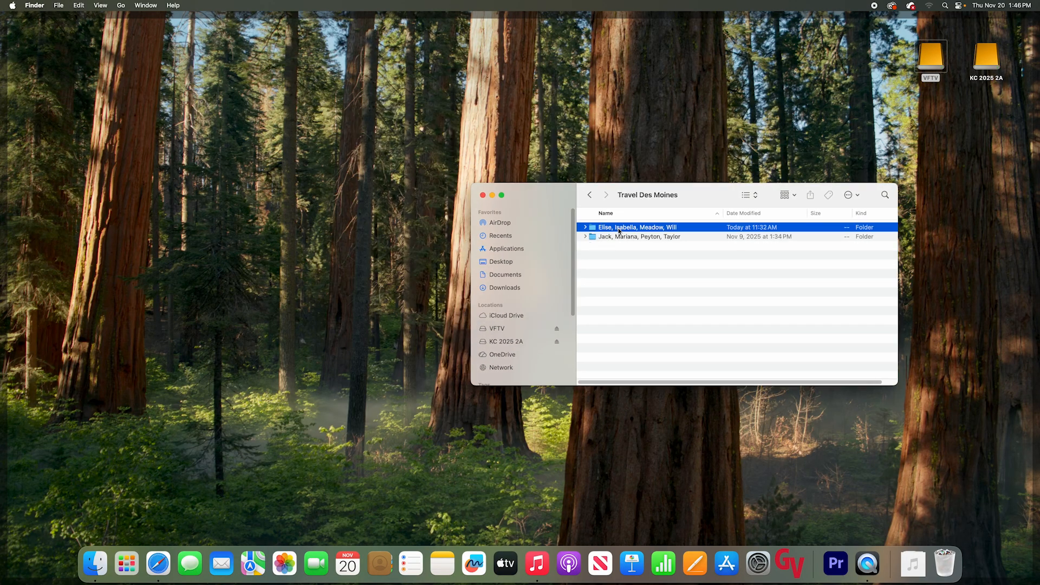
click(586, 228)
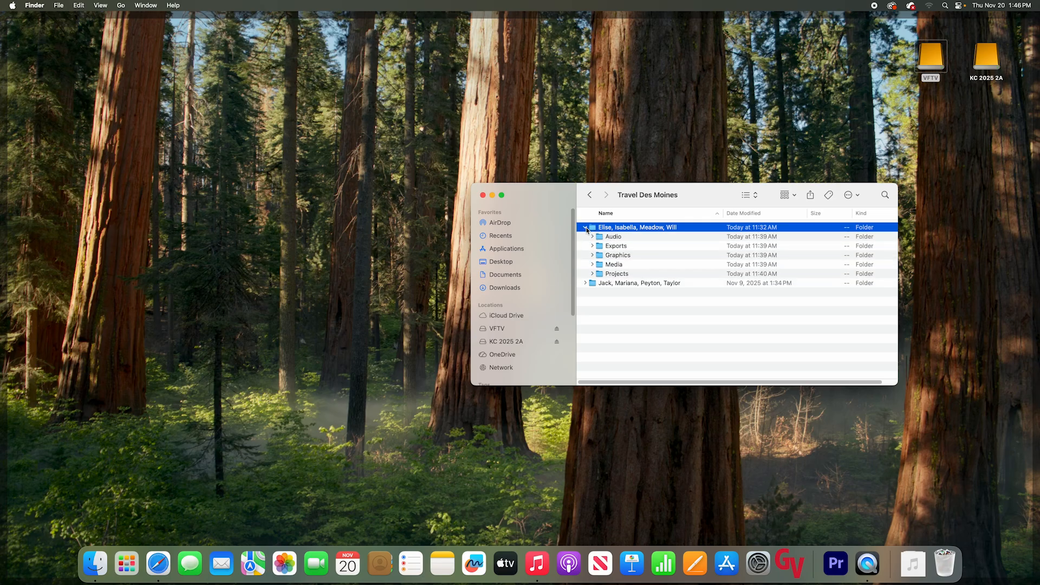
click(585, 228)
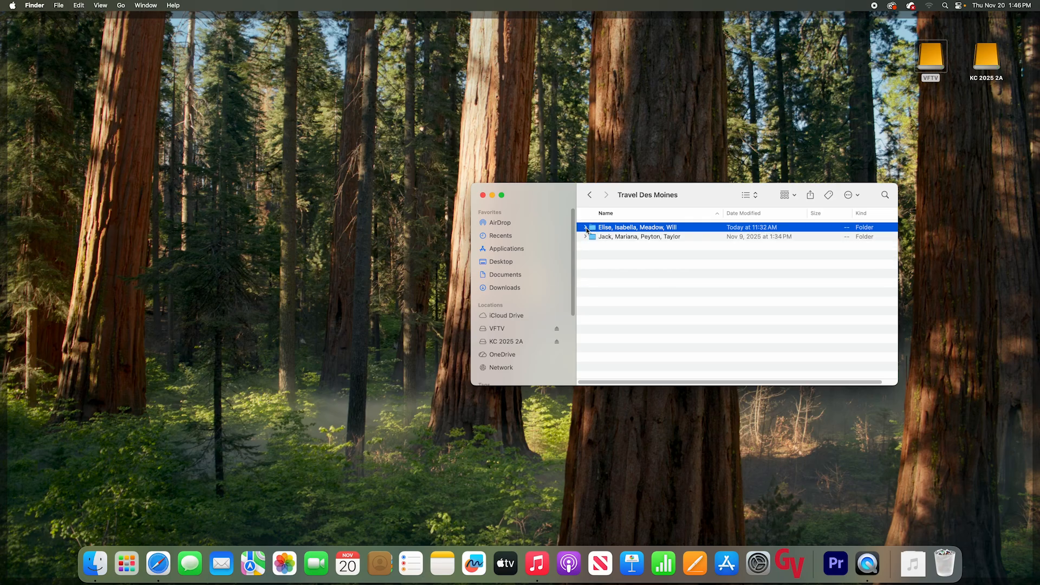
click(622, 268)
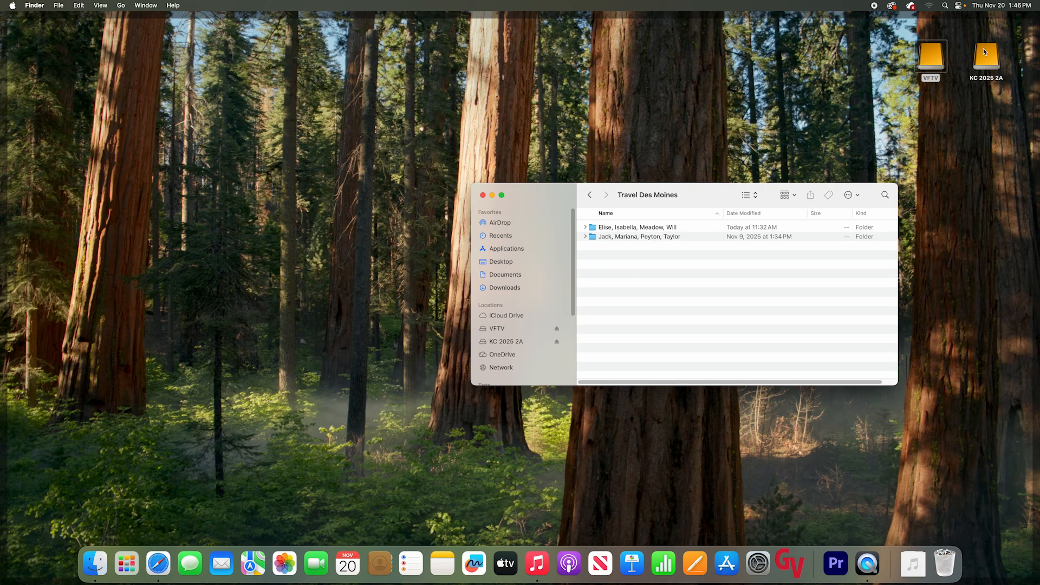
On the KC 2025 2A drive, open the Travel Show - Student Submissions folder inside Fall 2025, 128/328 Video Production Lab, 08_Travel Show
double_click(984, 54)
drag(541, 201, 146, 98)
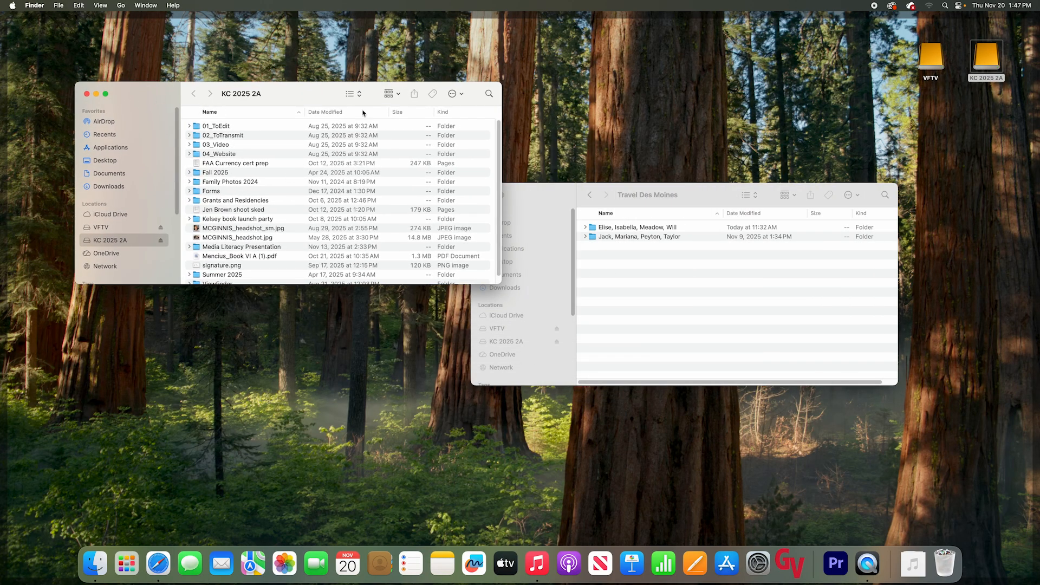
double_click(200, 173)
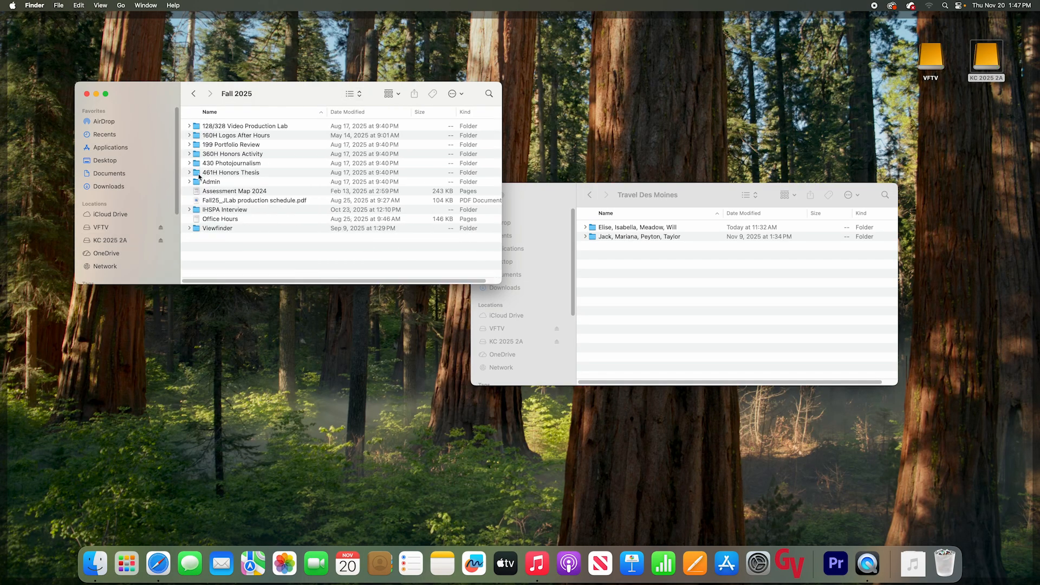
double_click(198, 127)
double_click(199, 200)
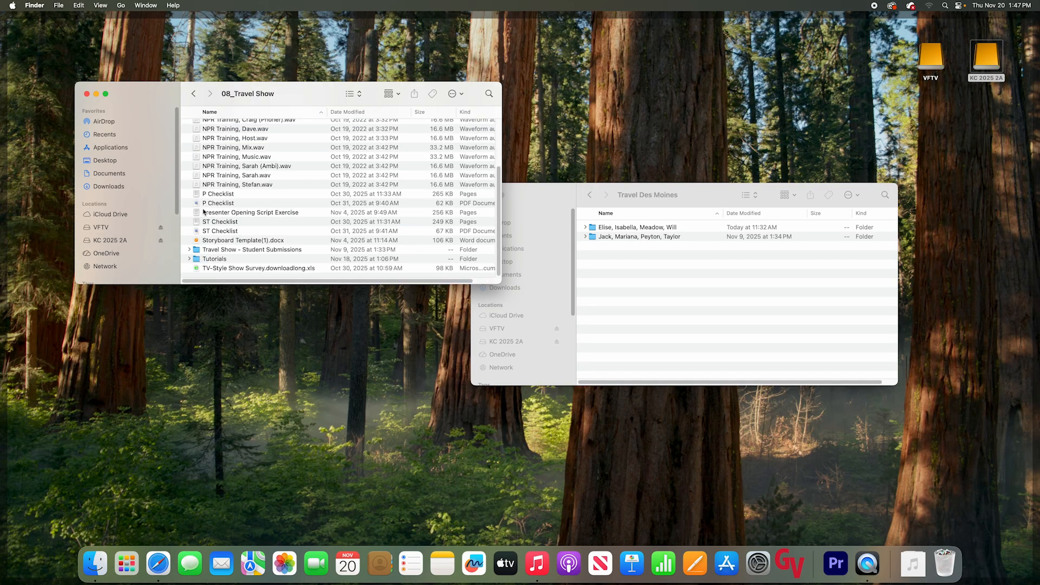
double_click(201, 249)
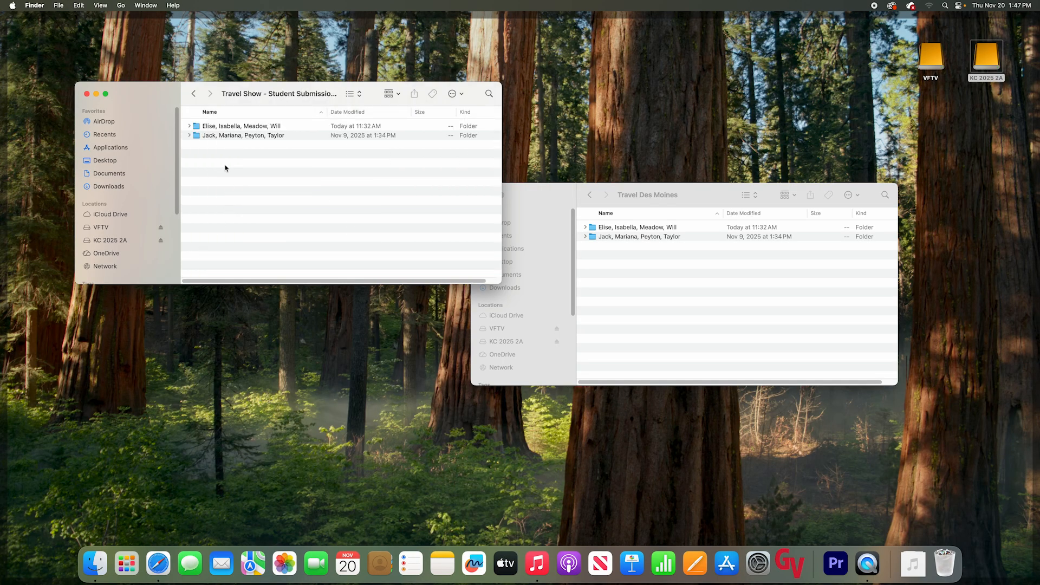
Try to copy the first student group's folder from Travel Des Moines into Travel Show - Student Submissions
click(677, 267)
click(611, 228)
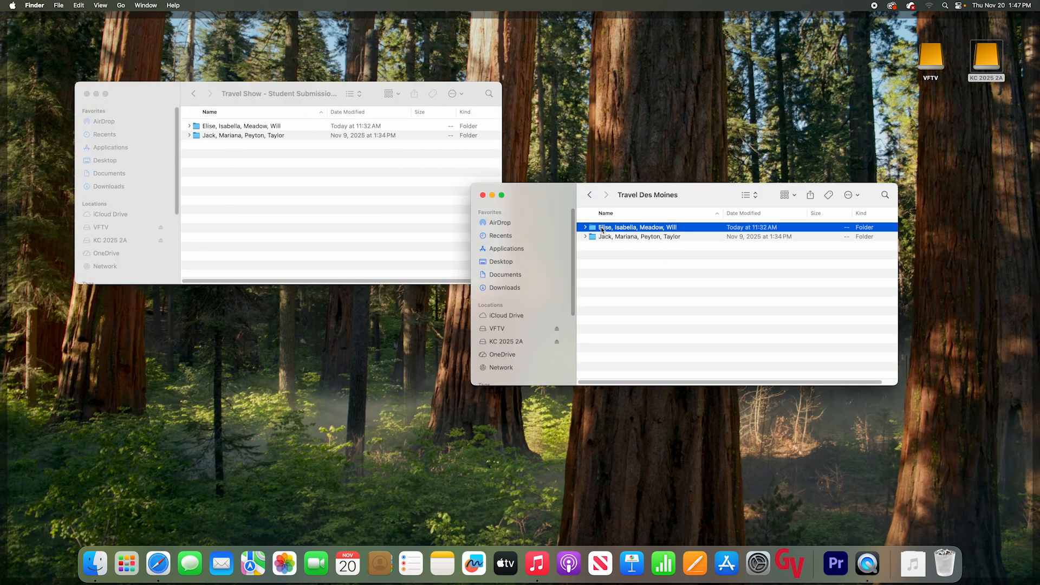
drag(613, 228, 241, 178)
click(302, 182)
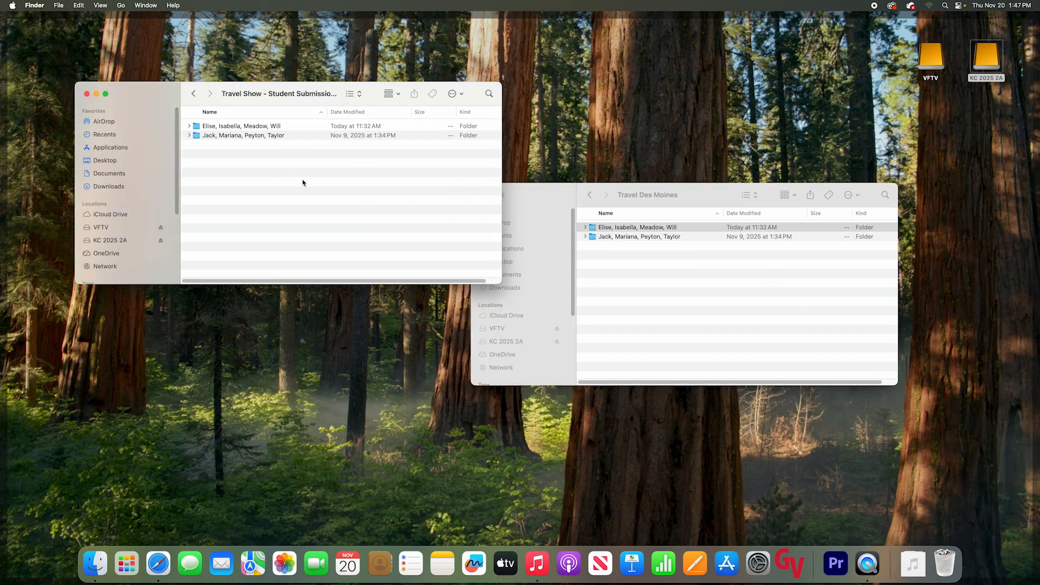
Open the first student group's folder on KC 2025 2A and review its Audio, Exports, Graphics and Projects subfolders
click(188, 126)
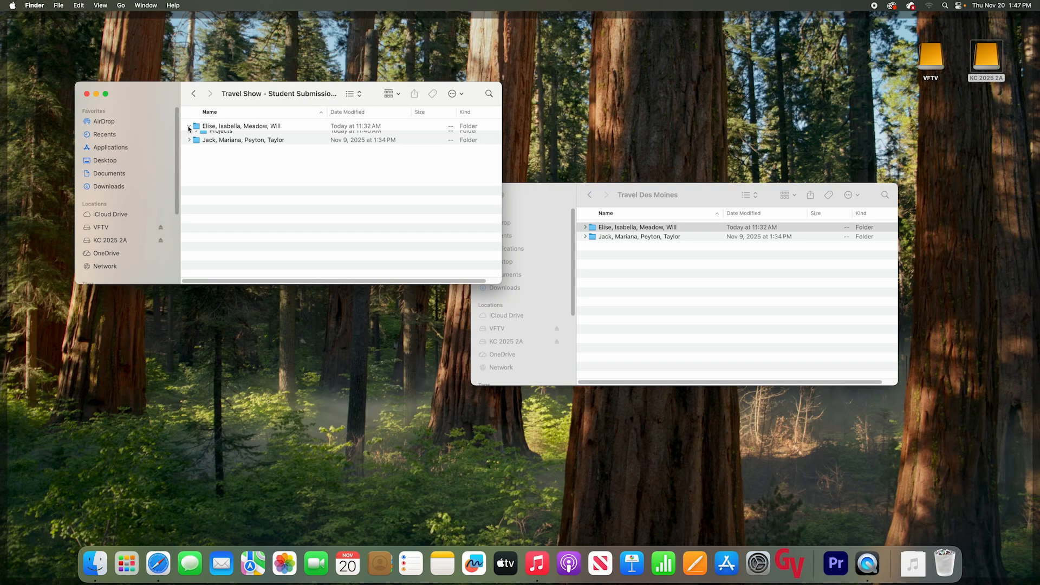
click(189, 127)
double_click(195, 126)
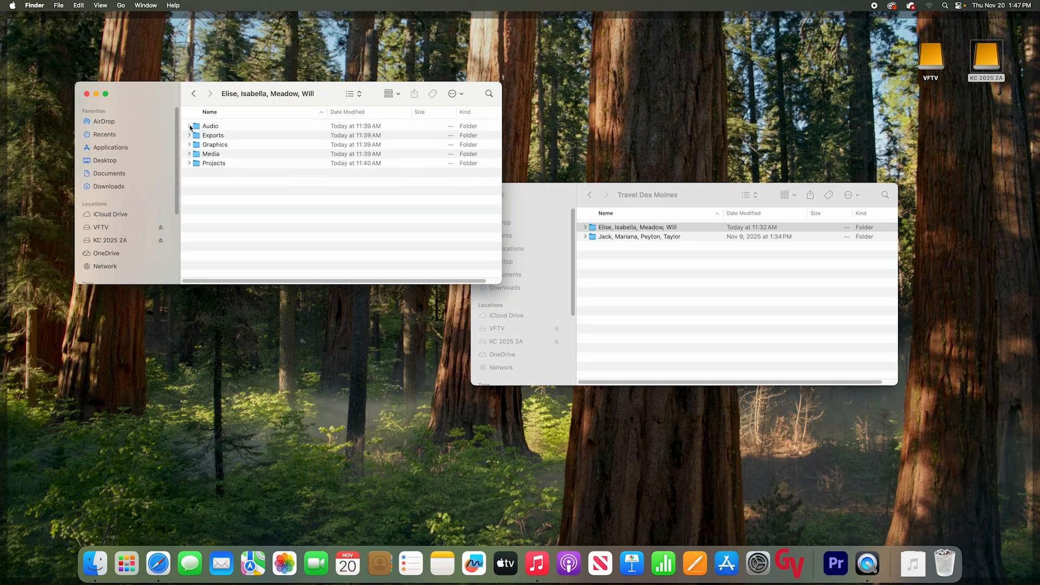
click(189, 126)
click(189, 126)
click(189, 127)
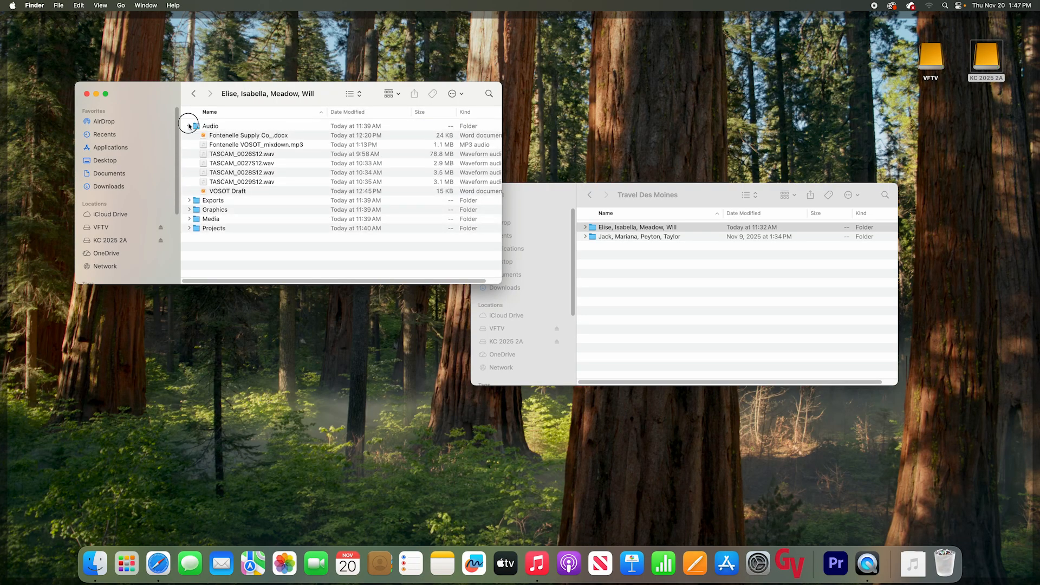
click(189, 132)
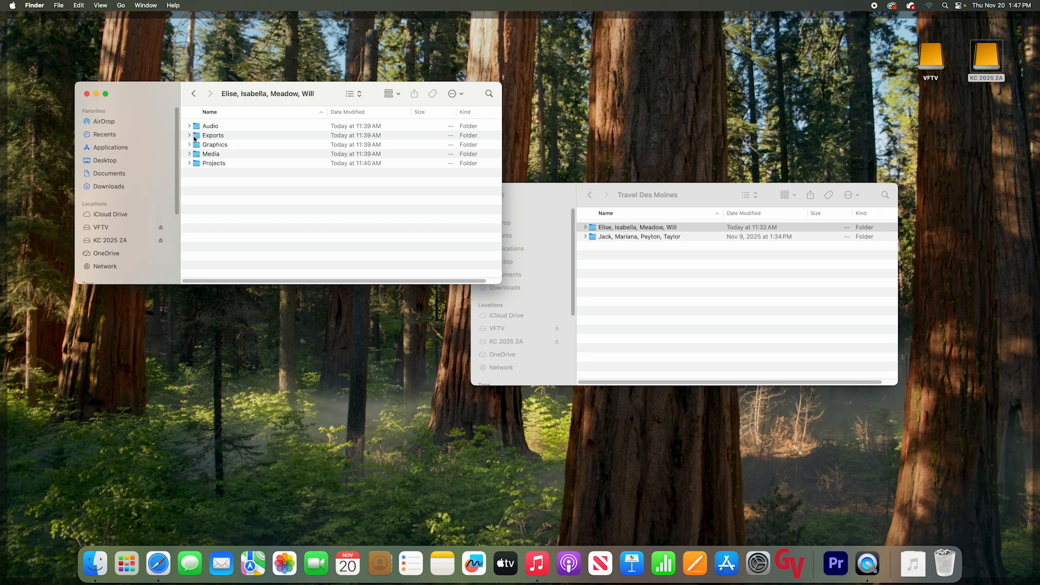
click(194, 138)
click(196, 144)
click(200, 164)
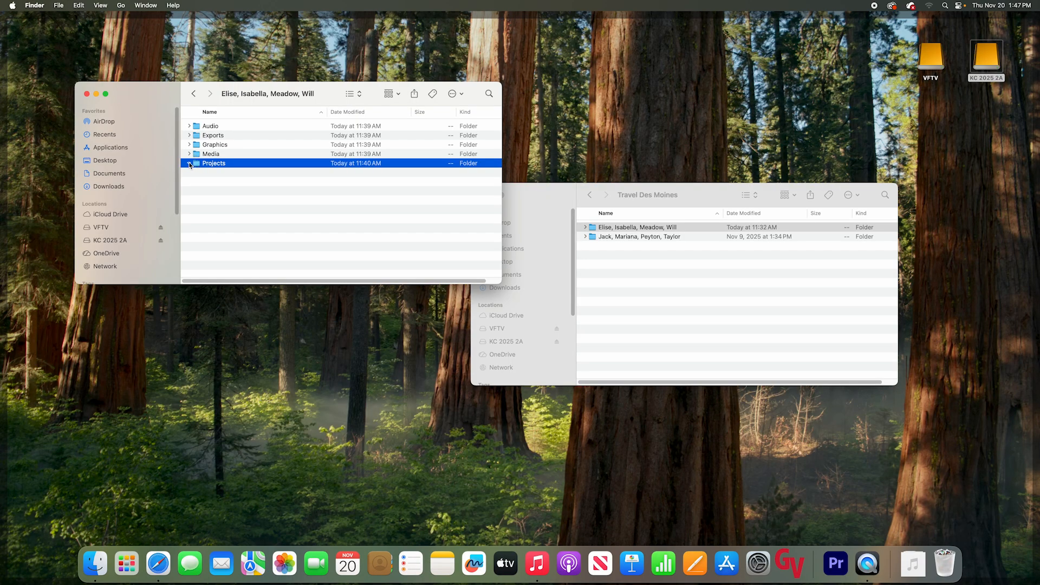
Examine the Camera A, Camera B and Camera C folders inside Media, and collapse Media again
click(189, 154)
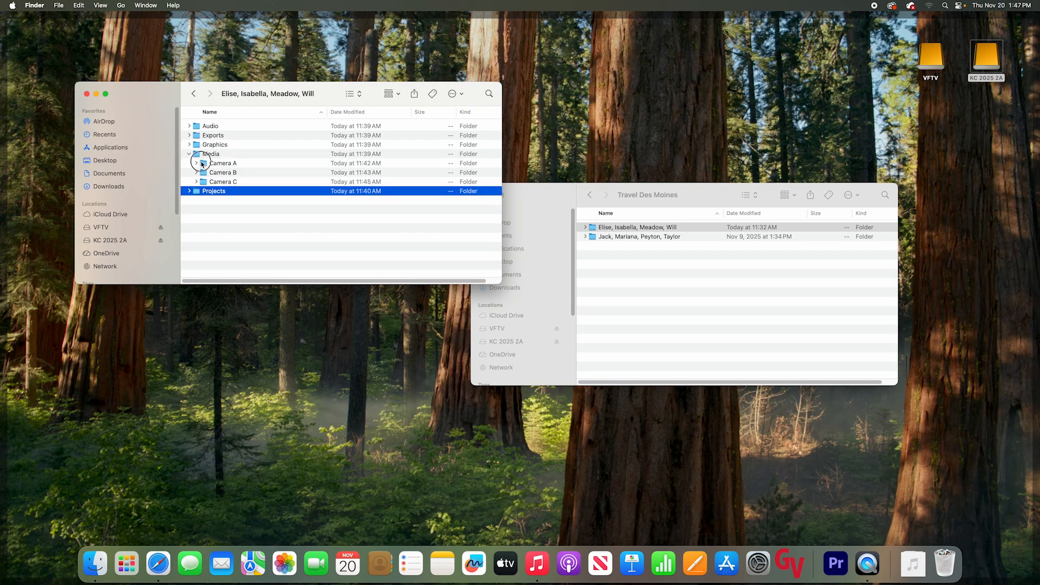
click(202, 164)
click(204, 173)
click(204, 179)
click(197, 164)
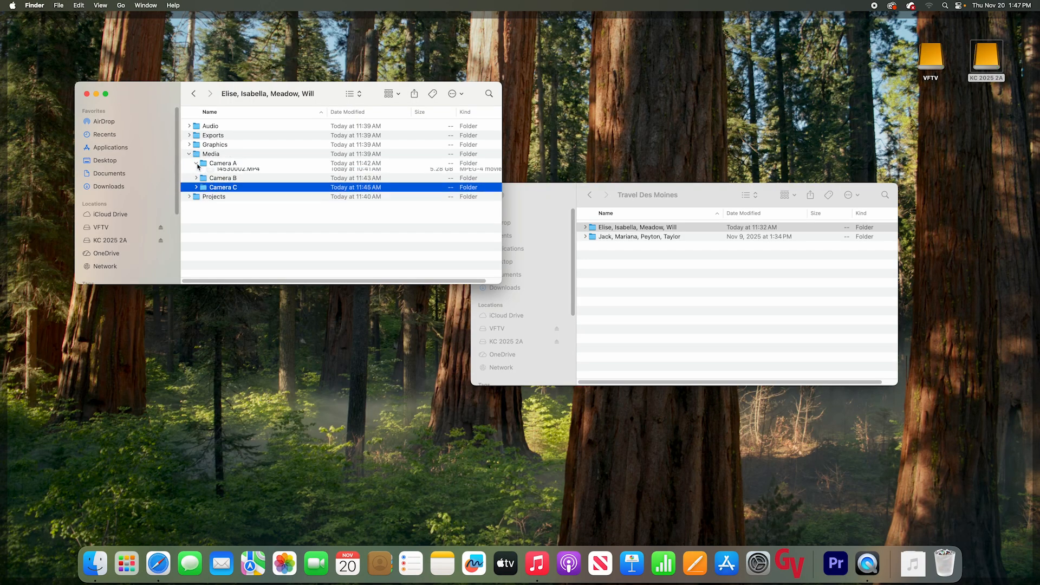
click(197, 167)
click(197, 171)
click(197, 171)
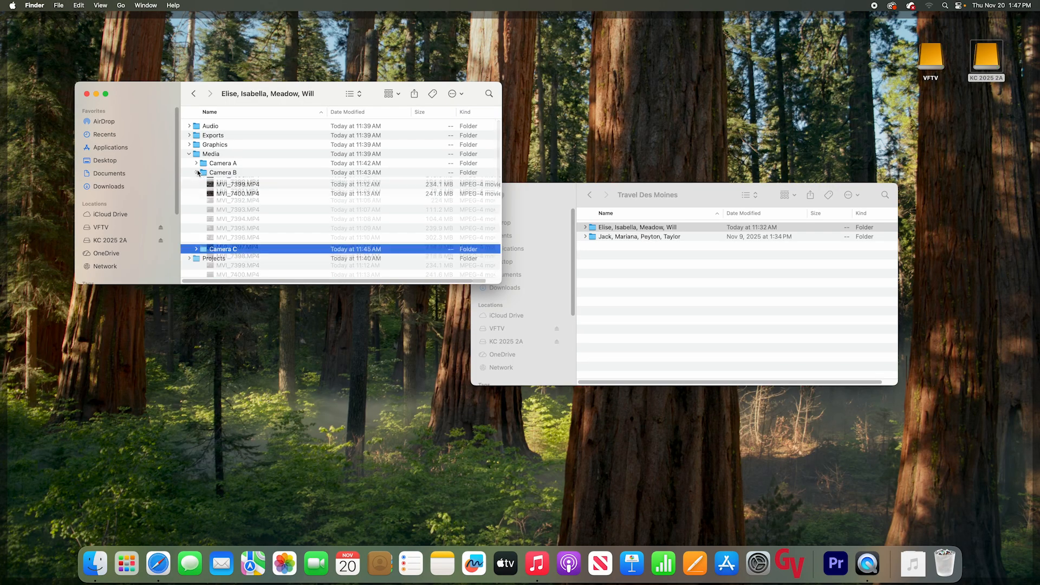
click(187, 154)
click(189, 154)
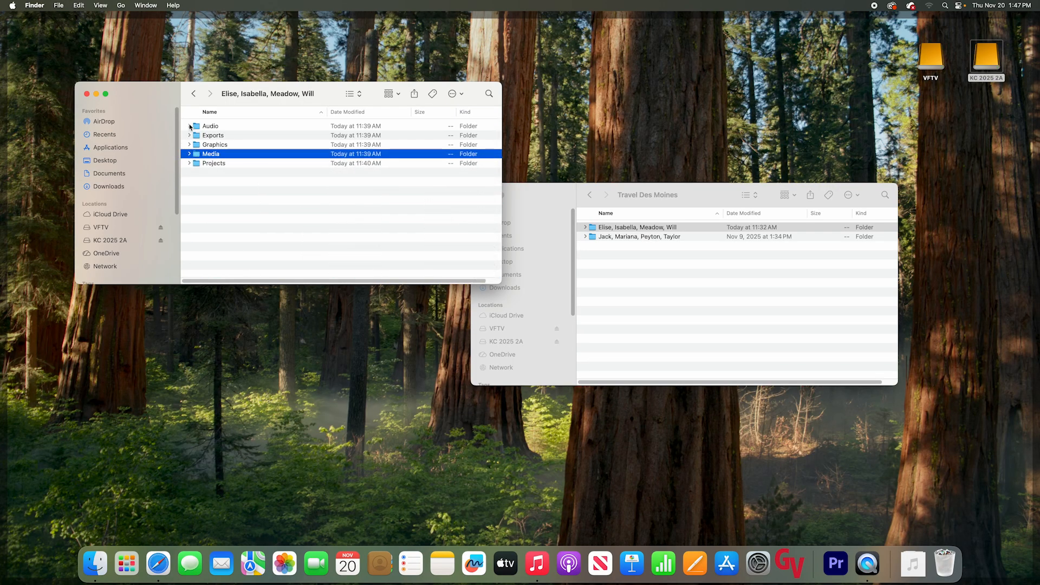
Examine the Audio folder's script documents, the Fontenelle VOSOT mixdown and the TASCAM recordings
click(190, 126)
click(226, 145)
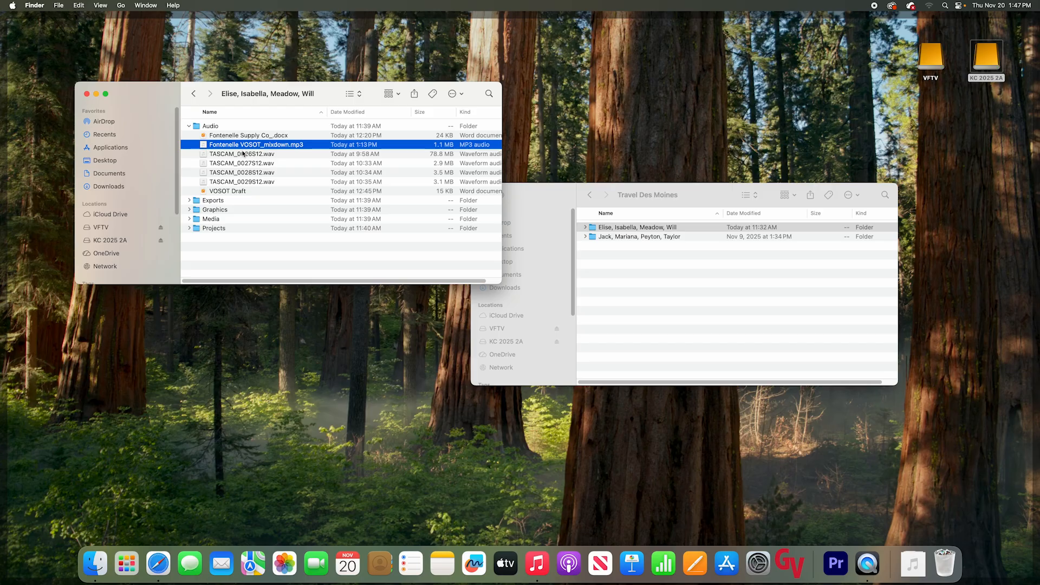
click(243, 154)
click(240, 138)
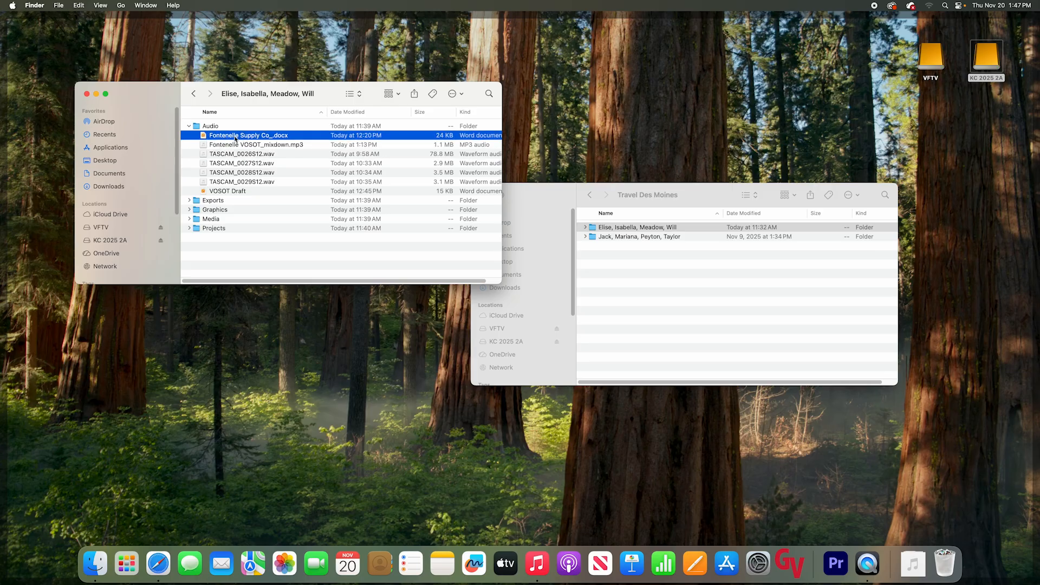
click(214, 192)
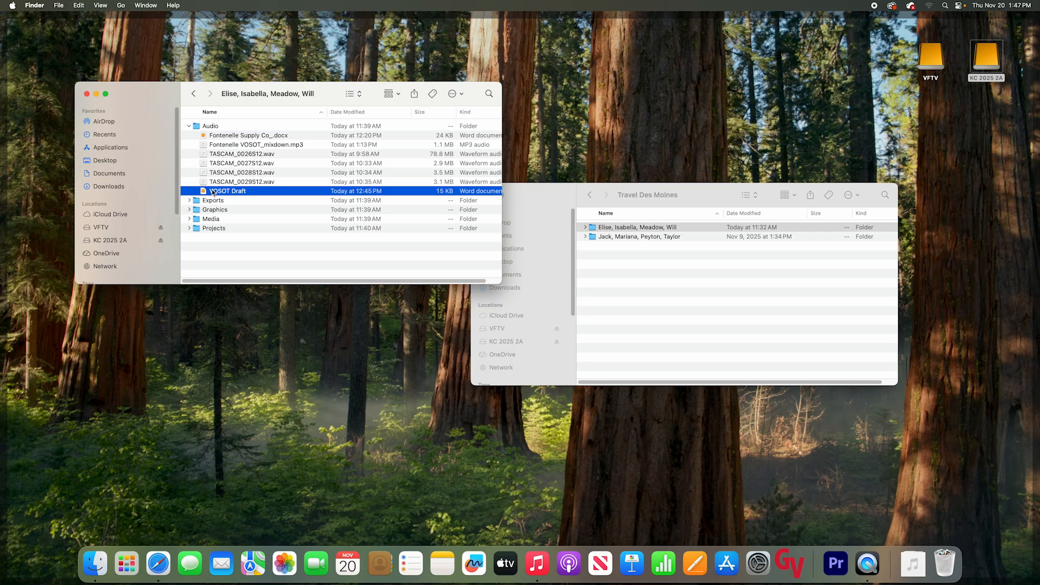
click(244, 183)
click(244, 156)
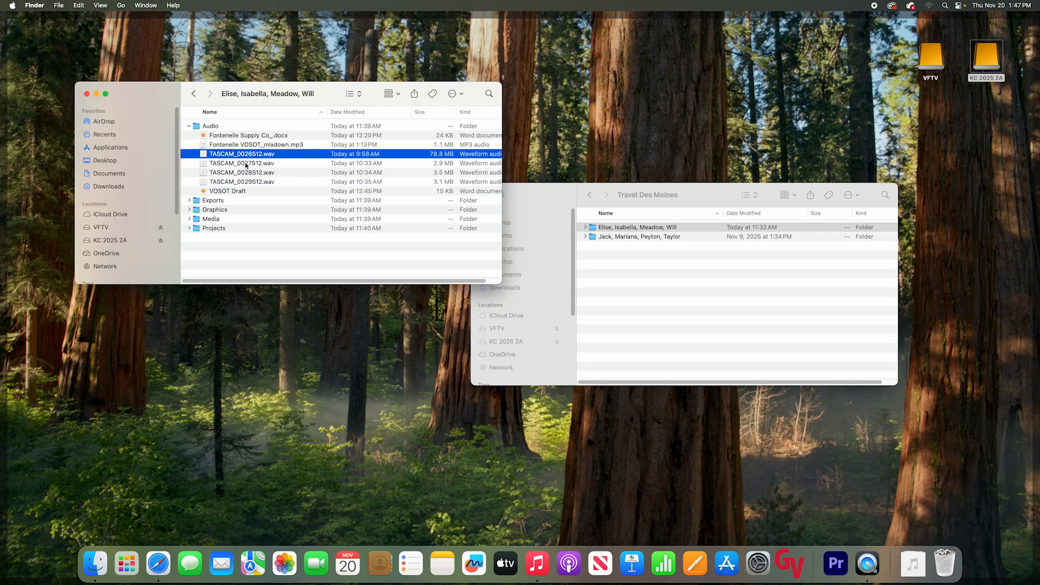
click(245, 164)
click(247, 172)
click(250, 183)
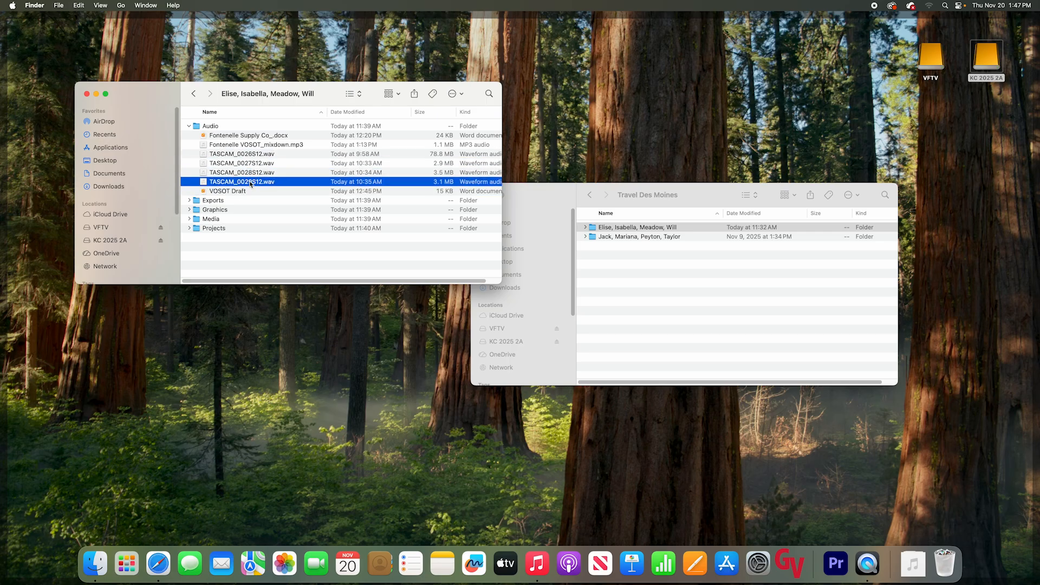
Collapse the Audio folder and close both folder windows
click(188, 127)
click(88, 95)
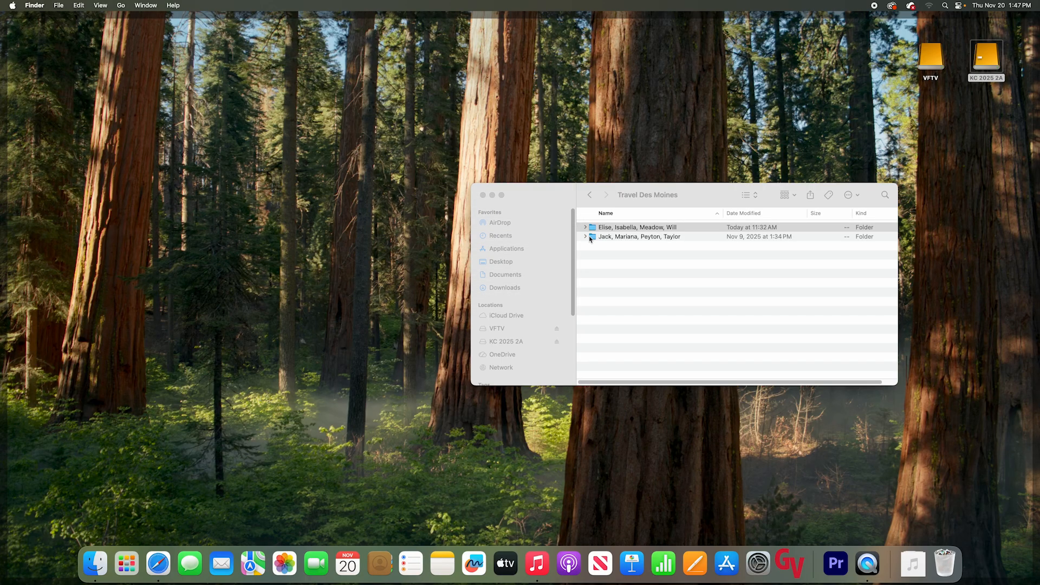
click(481, 196)
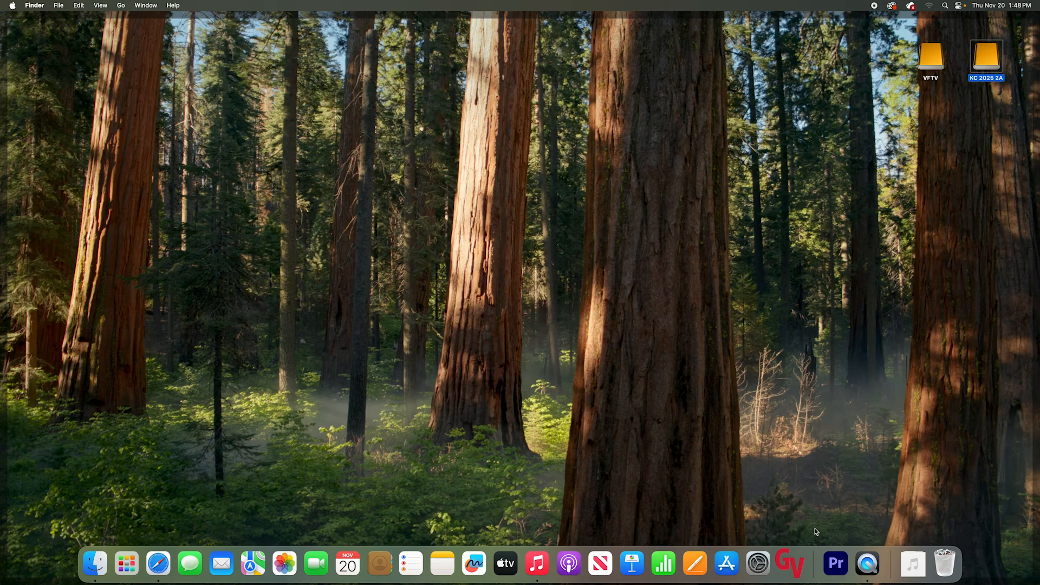
Search the computer for "premiere" and launch Adobe Premiere Pro 2025
click(945, 7)
text(premiere)
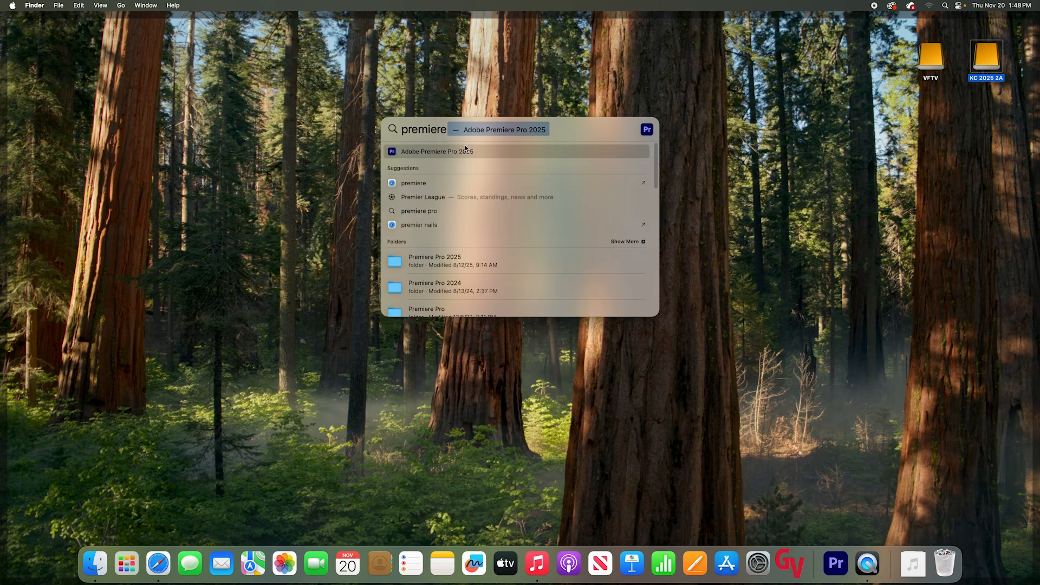
double_click(439, 157)
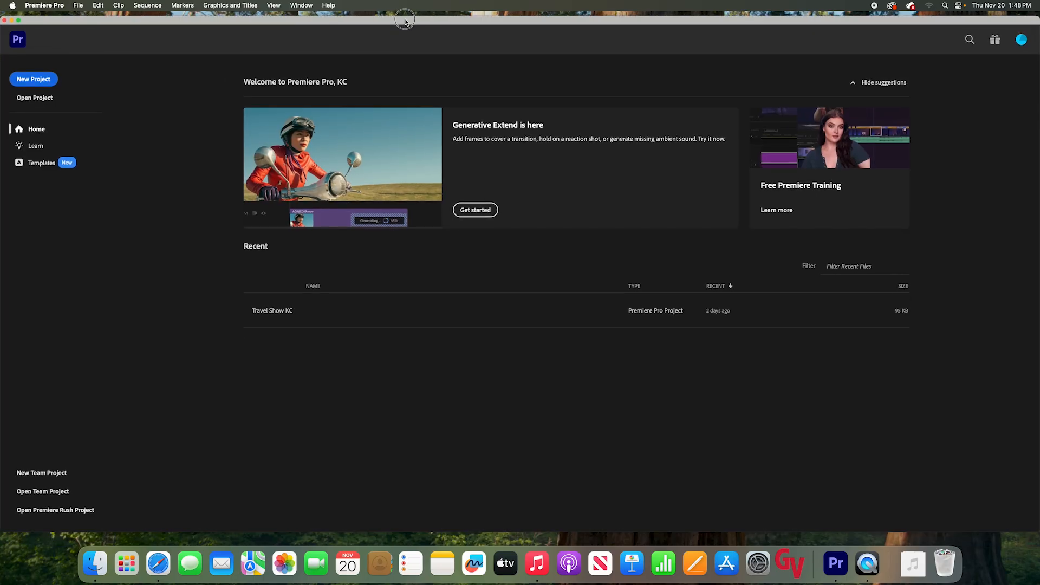
Start a new project and name it Travel Des Moines KC
click(33, 79)
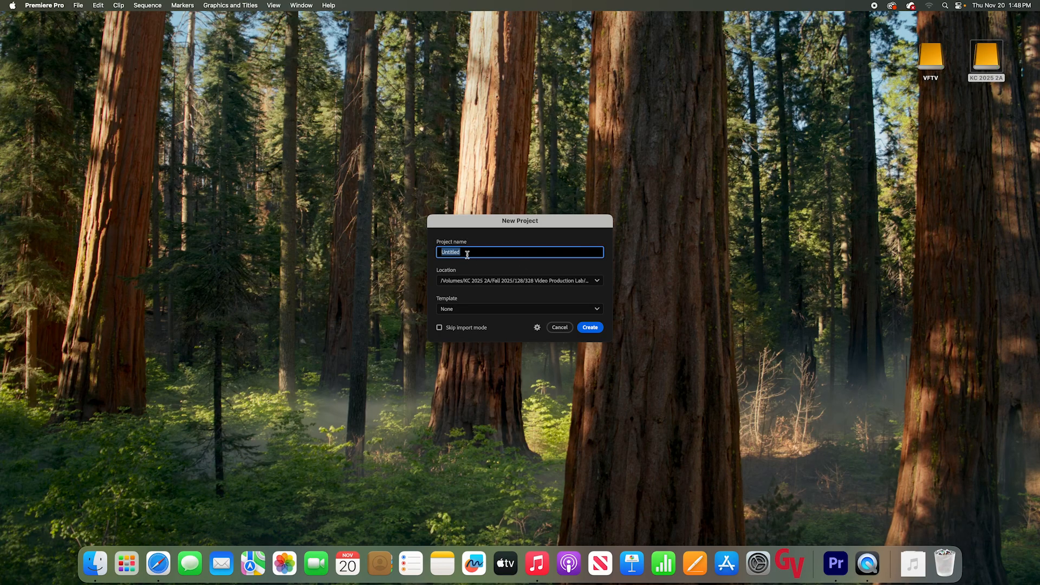
text(Travel Show)
text(oines KC)
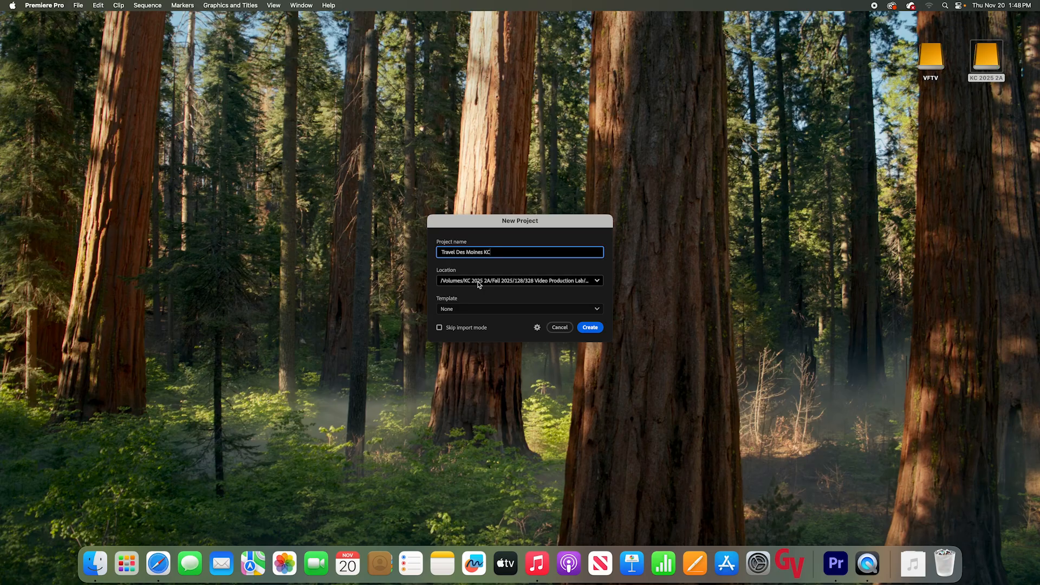
Set the project's save location to the Projects folder of the first student group on the KC 2025 2A drive
click(479, 280)
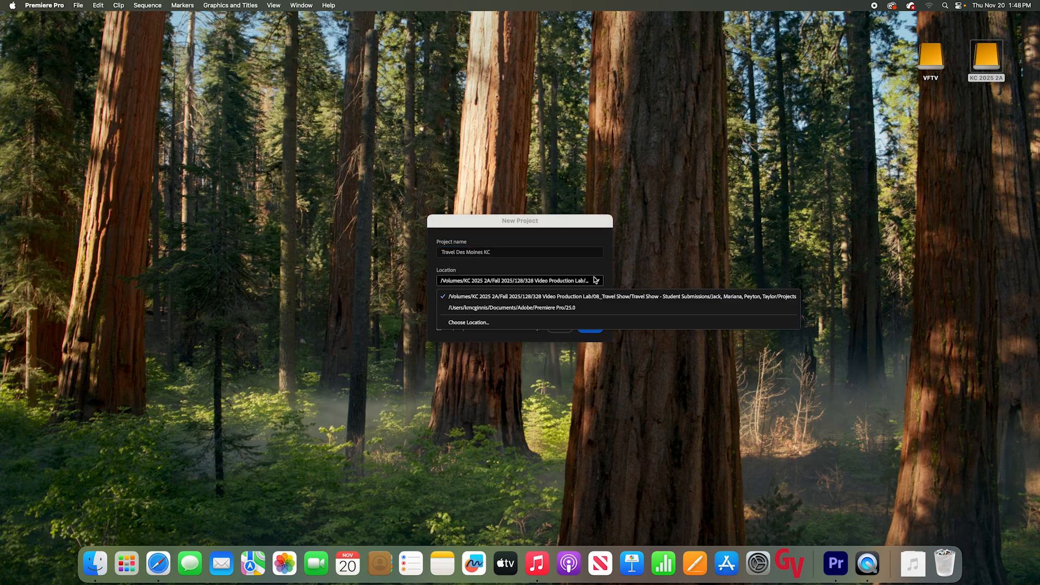
click(479, 323)
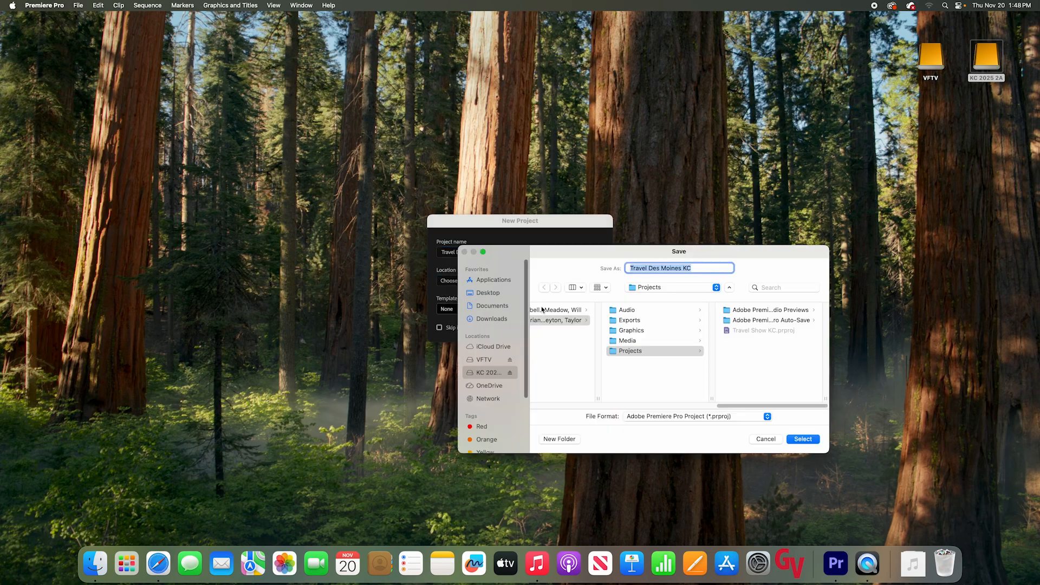
click(729, 287)
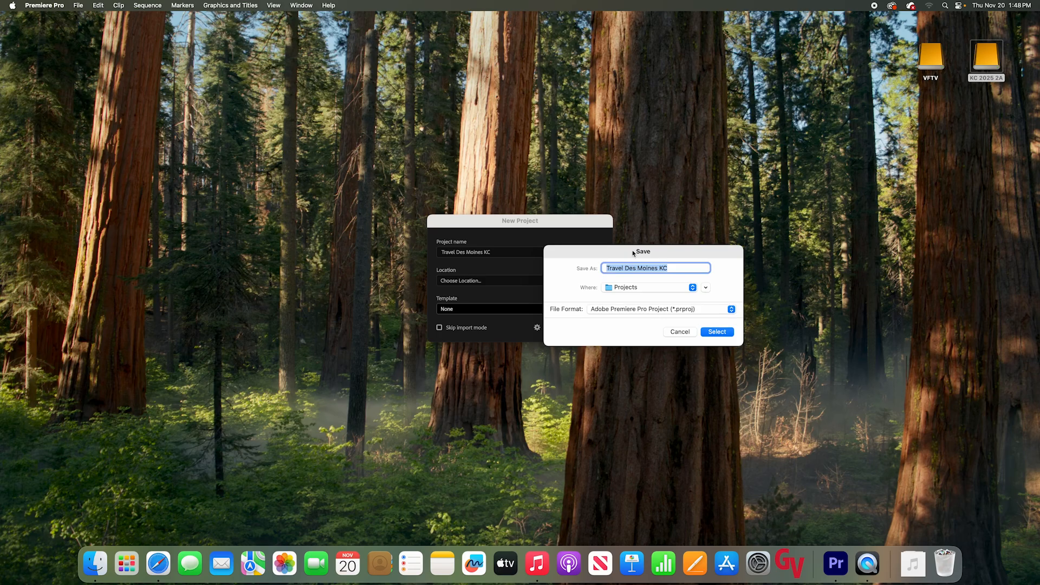
drag(623, 250, 332, 263)
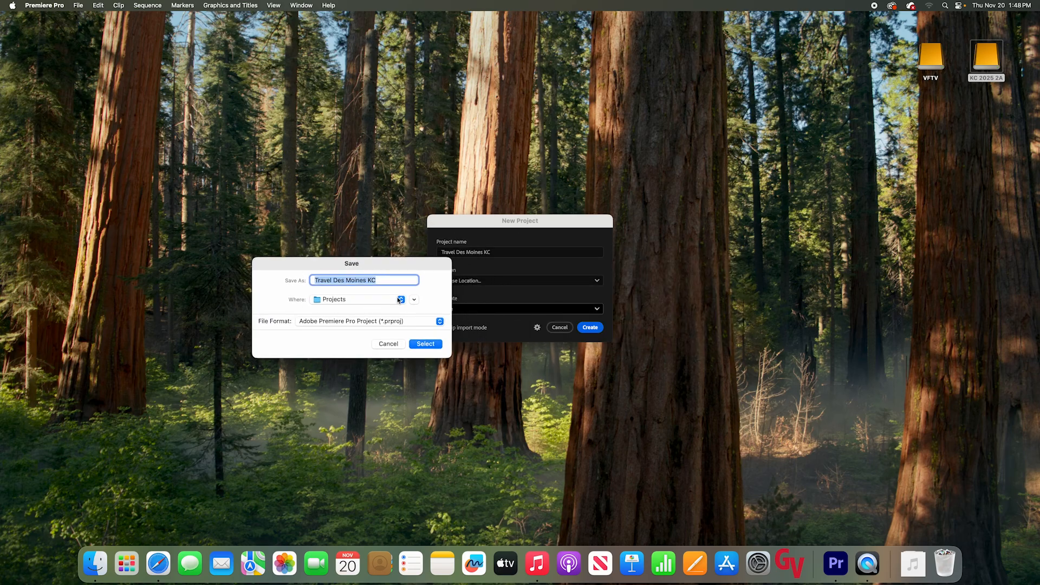
click(414, 300)
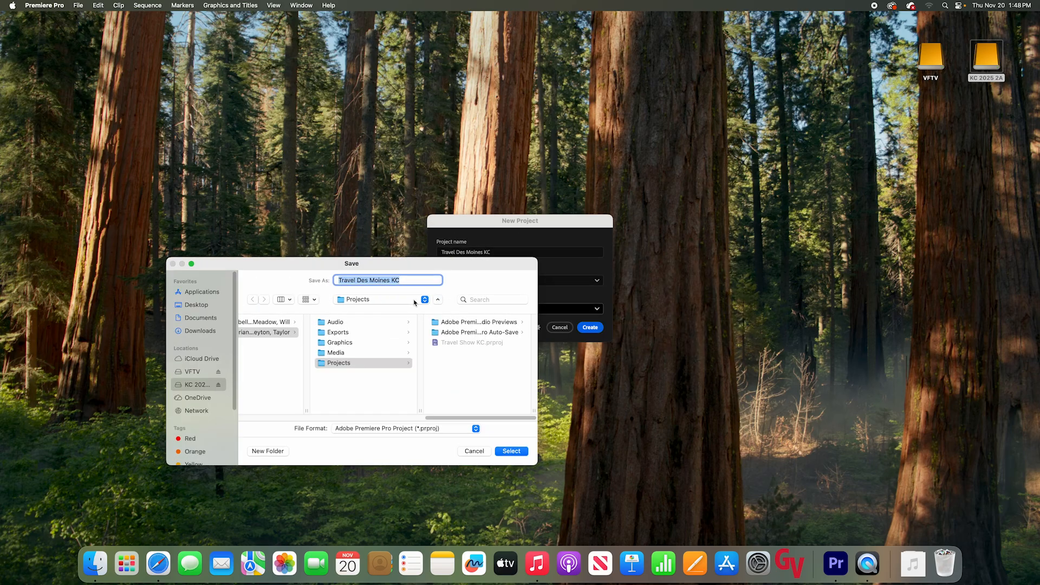
drag(283, 263, 432, 216)
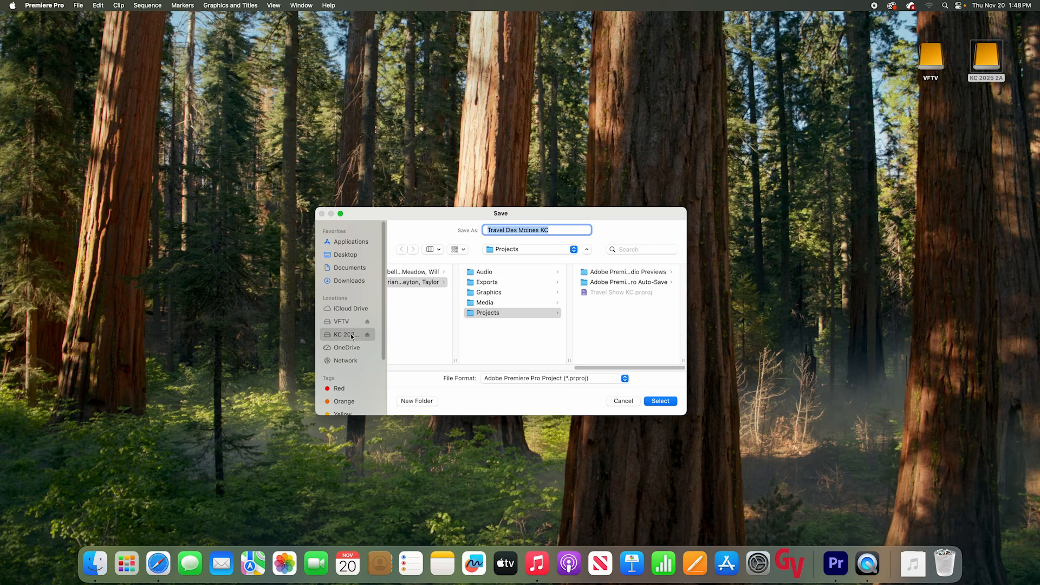
click(410, 275)
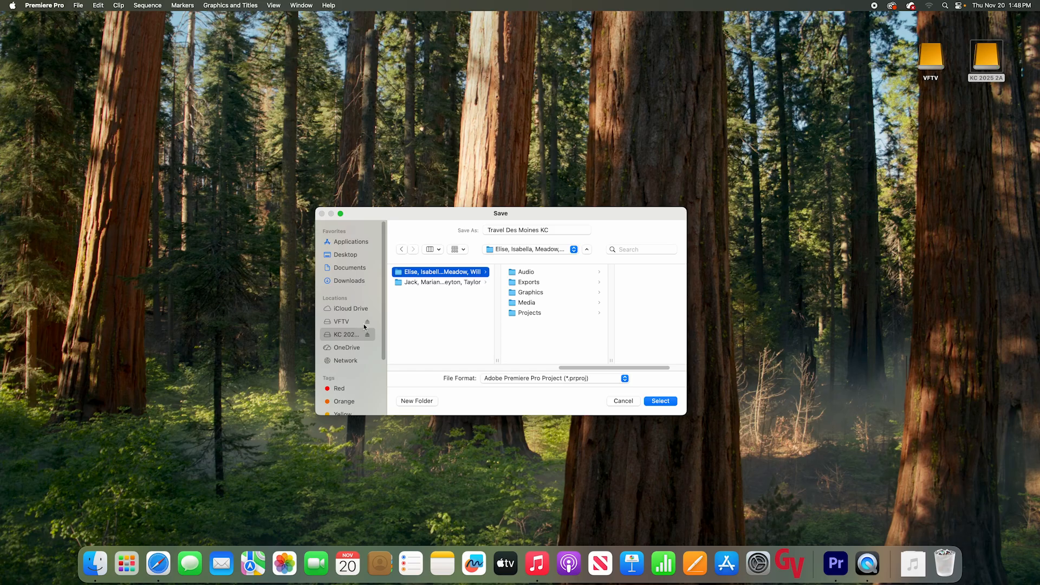
click(529, 313)
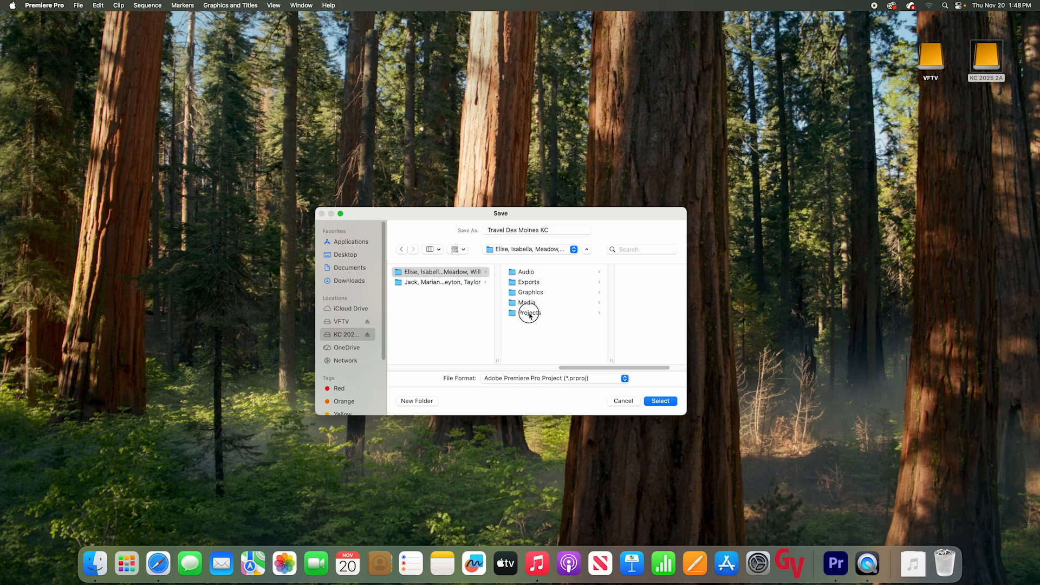
click(659, 401)
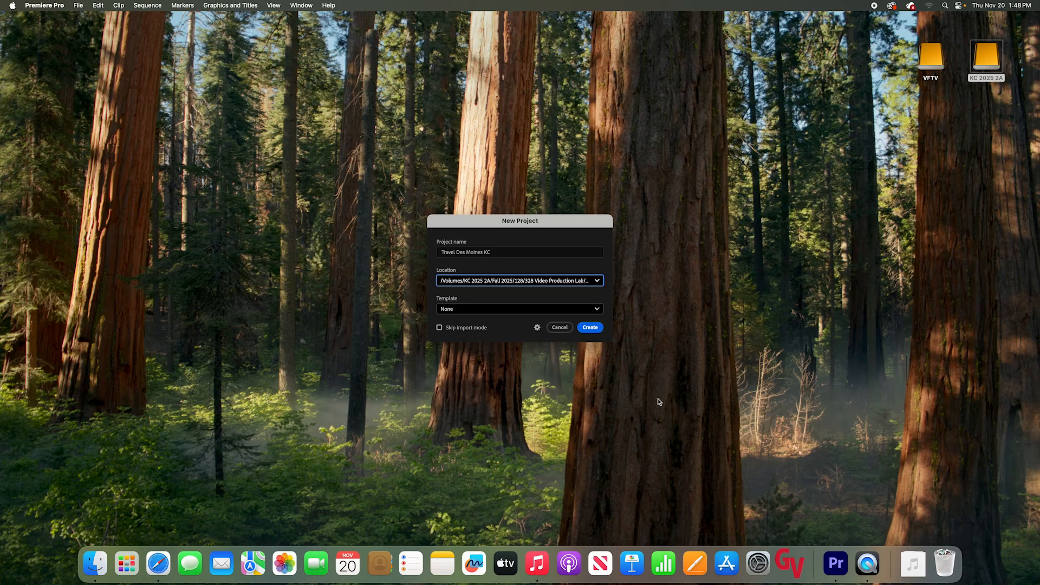
Enable Skip import mode and create the project
click(439, 328)
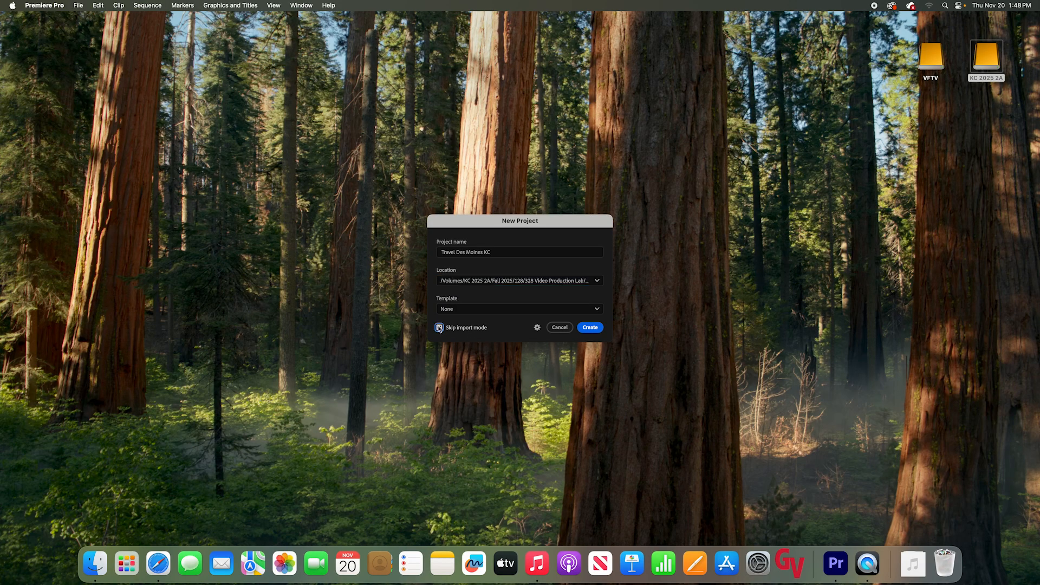
click(596, 329)
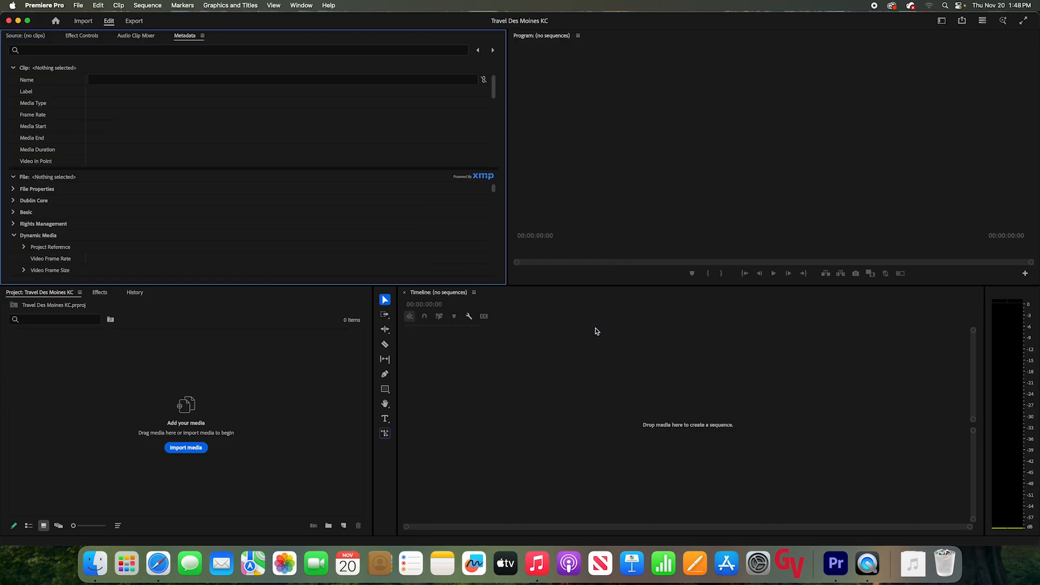
Choose the Editing workspace for the new project
click(273, 352)
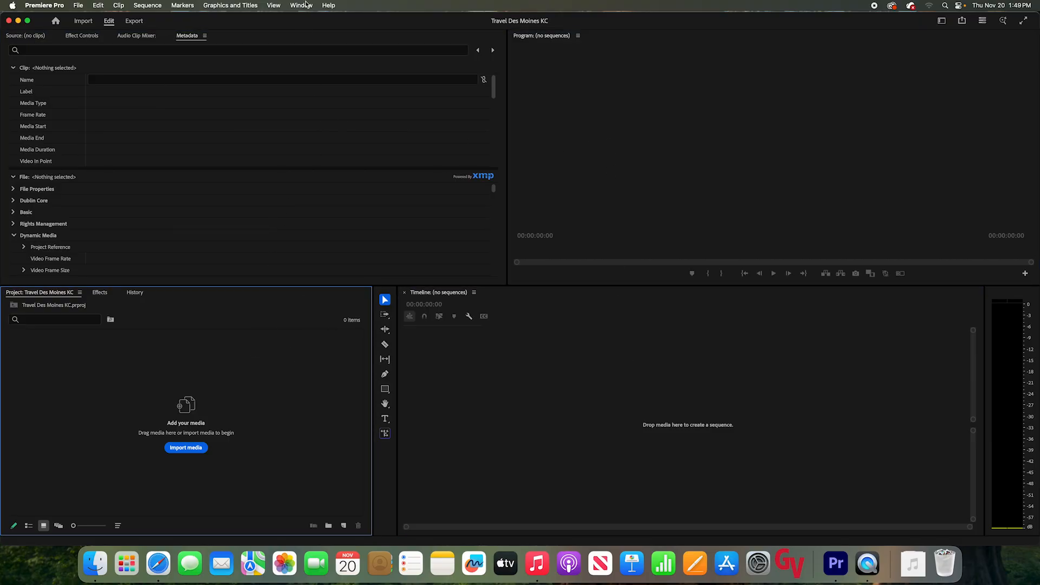
click(306, 4)
mouse_move(312, 19)
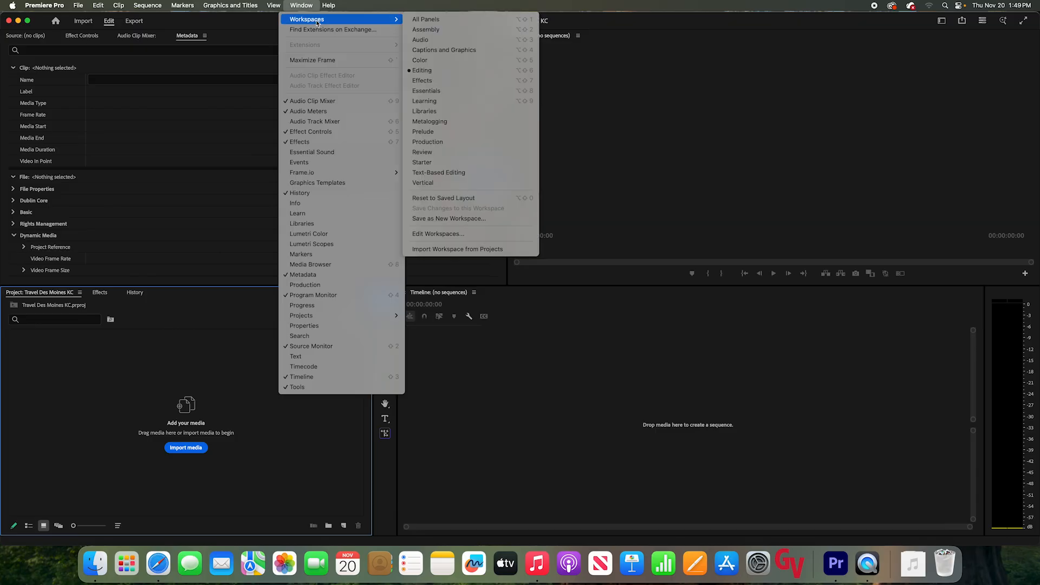
click(425, 73)
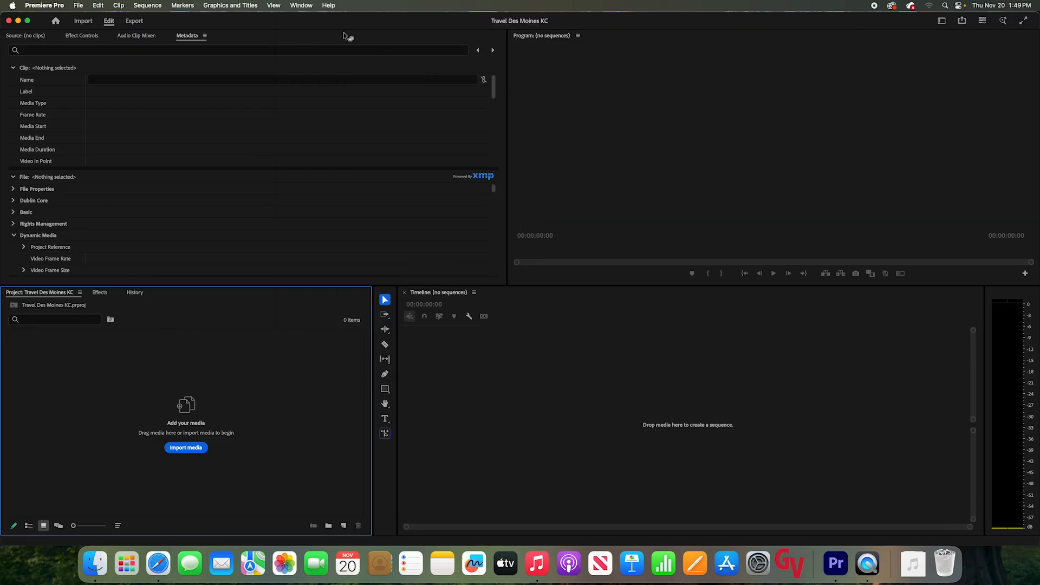
Look over the Audio Clip Mixer, Effect Controls, Source, Program, Timeline, Project and History panels and the list of available panels
click(145, 37)
click(86, 37)
click(33, 37)
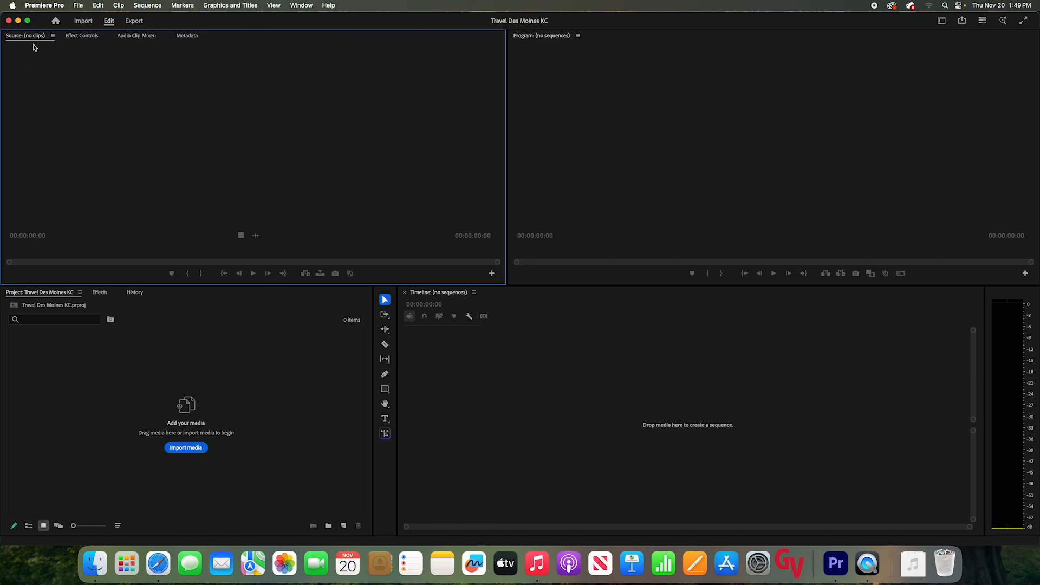
click(547, 83)
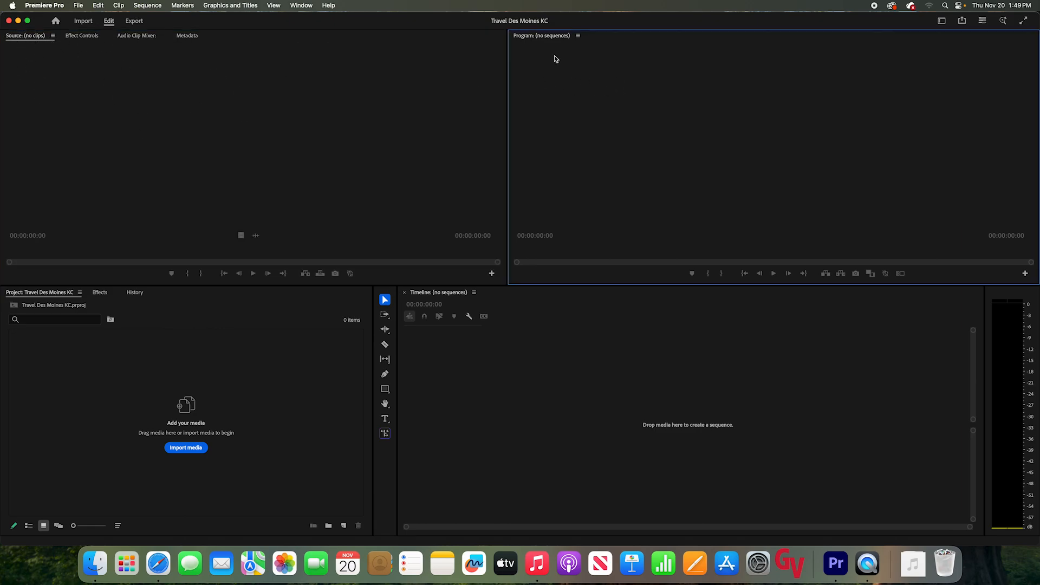
click(449, 384)
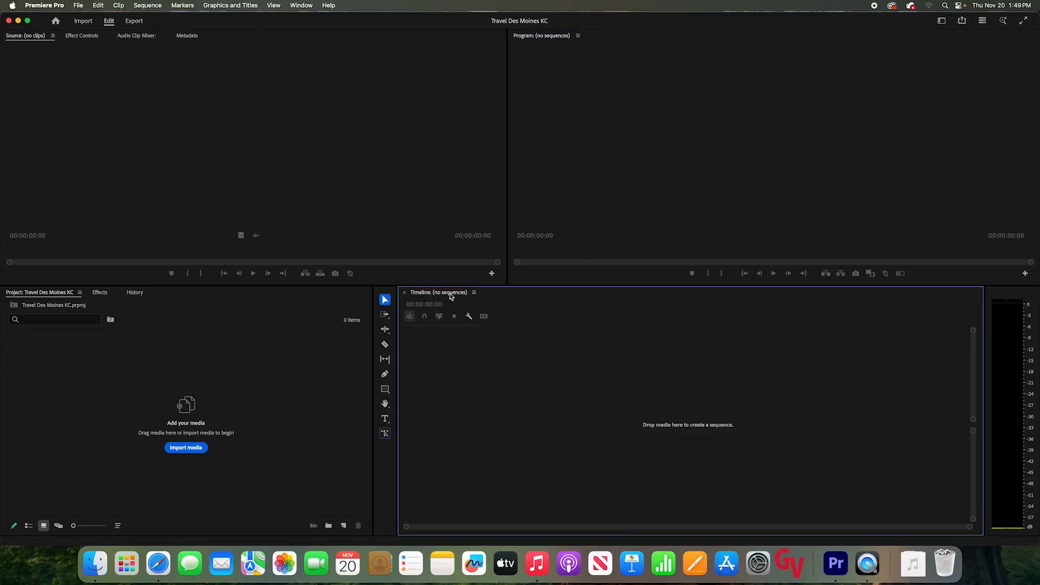
click(76, 388)
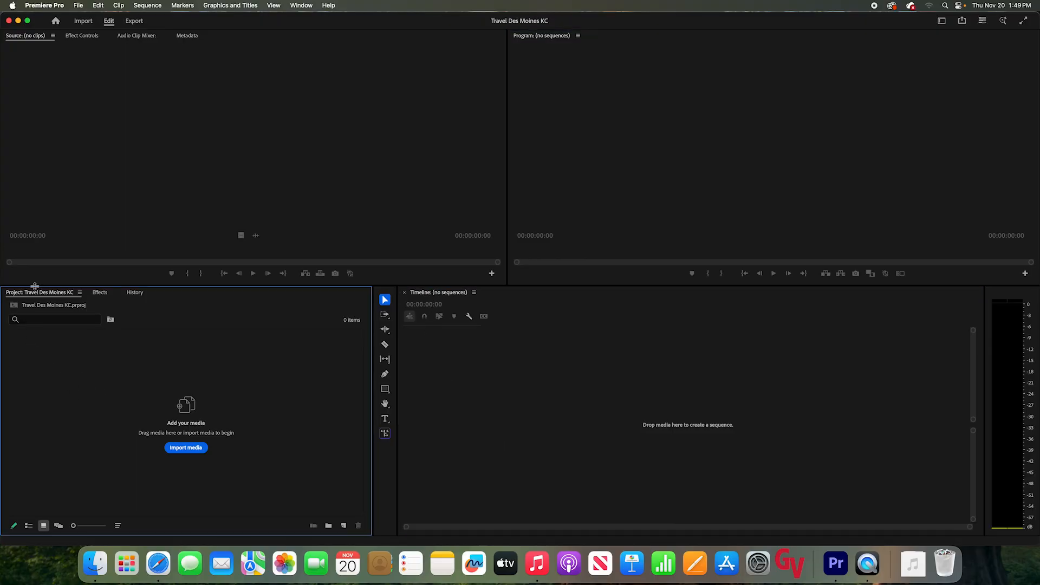
click(133, 292)
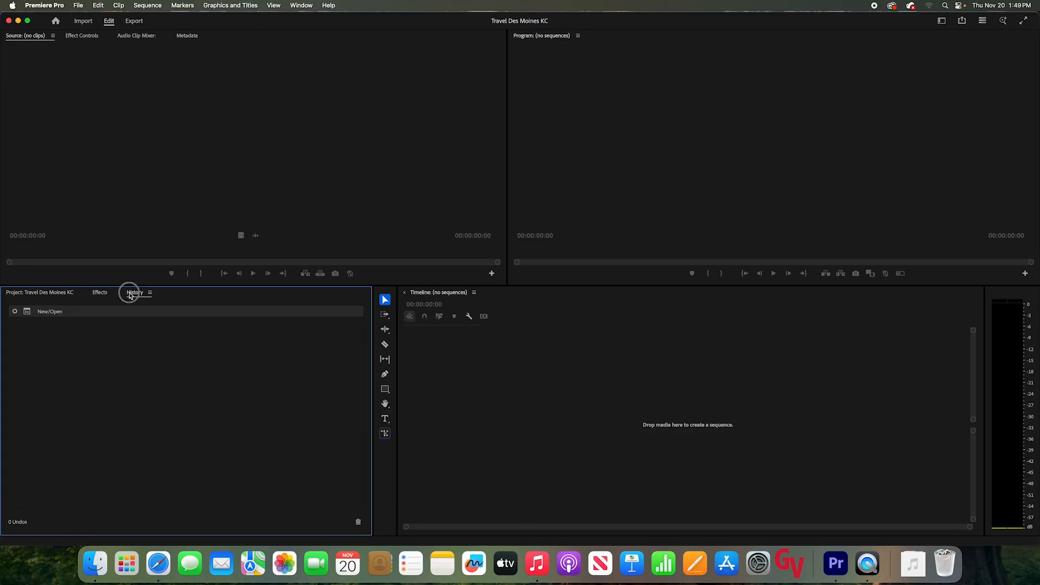
click(7, 293)
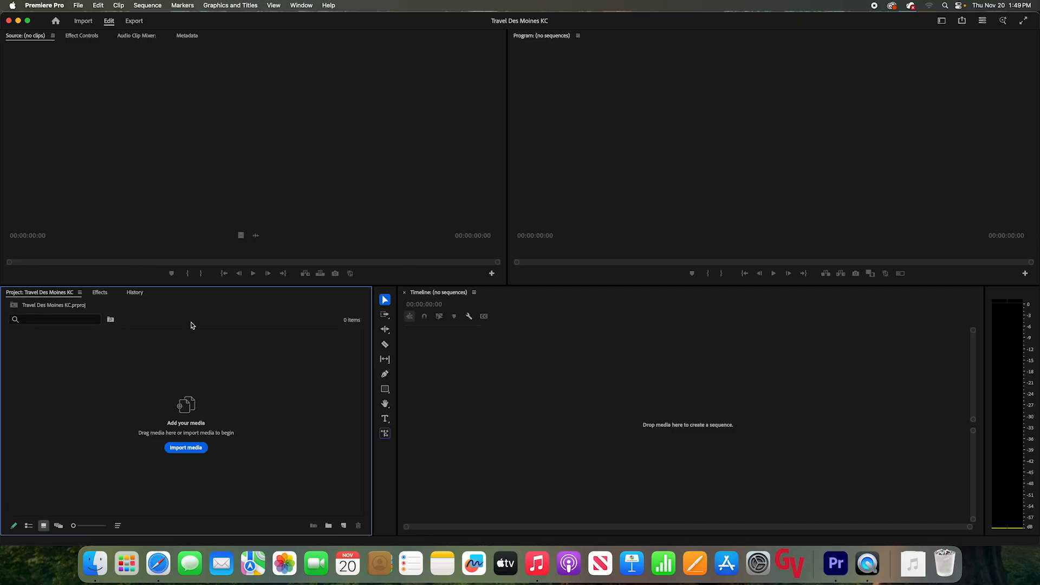
click(301, 6)
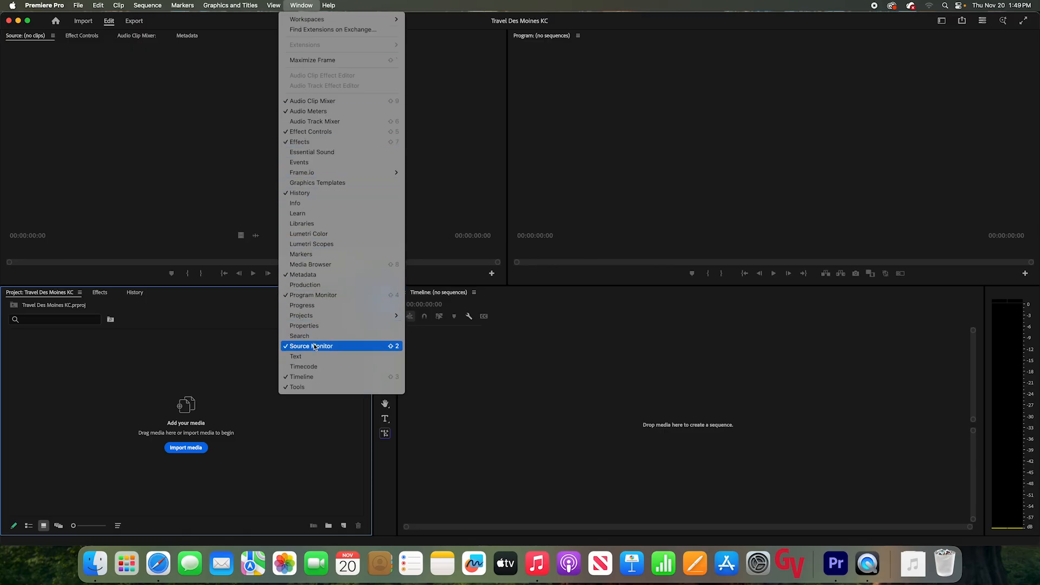
click(188, 355)
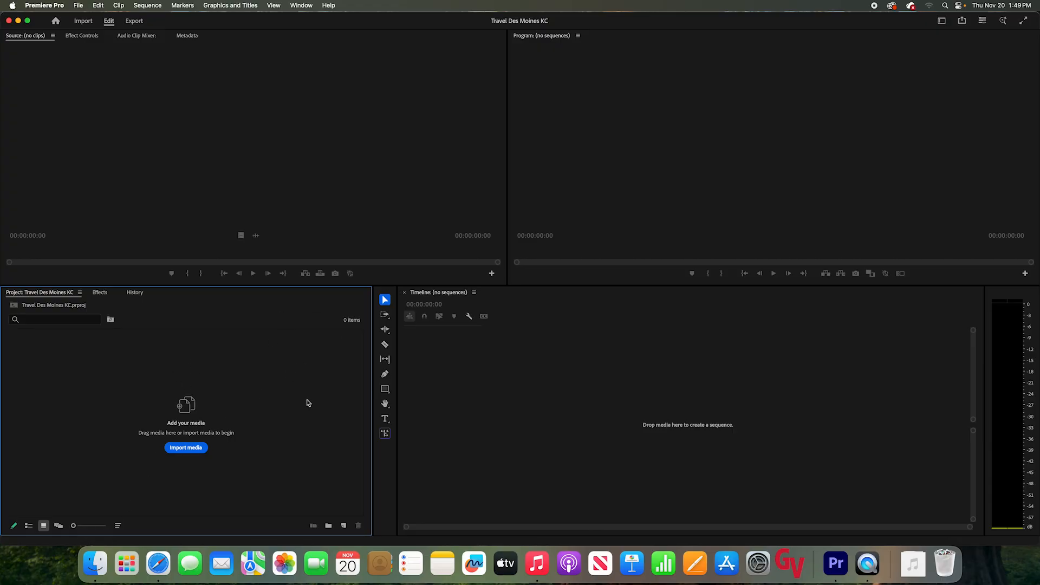
Open a Finder window over the project and show the KC 2025 2A drive as a list
click(98, 567)
drag(682, 101, 552, 133)
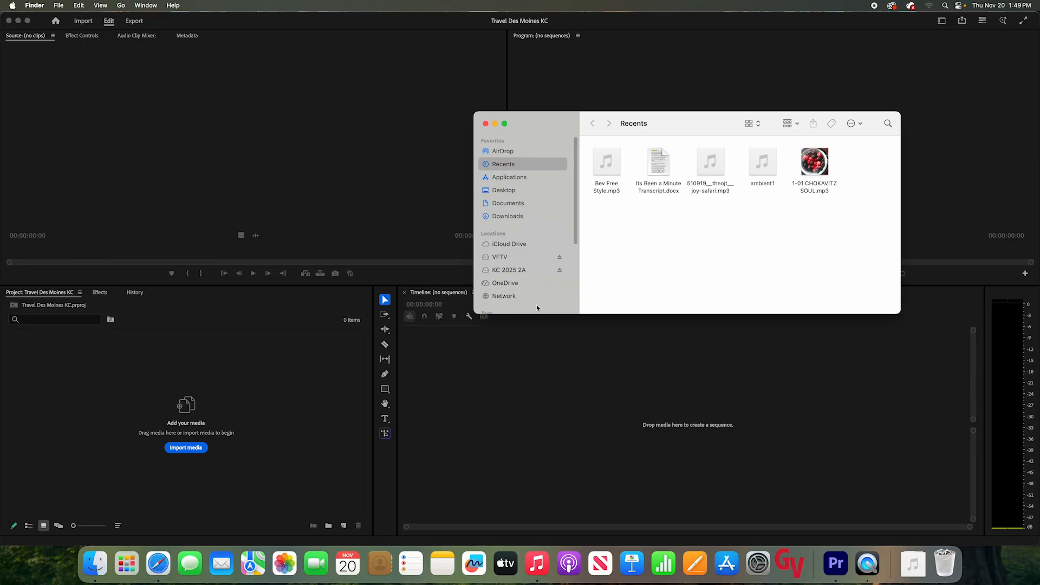
click(509, 270)
click(744, 124)
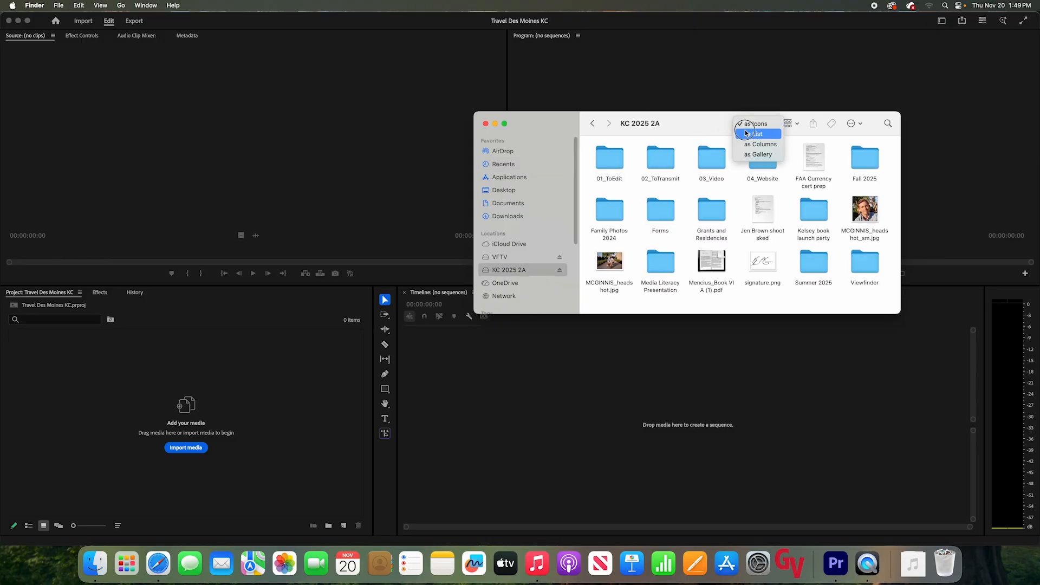
click(752, 134)
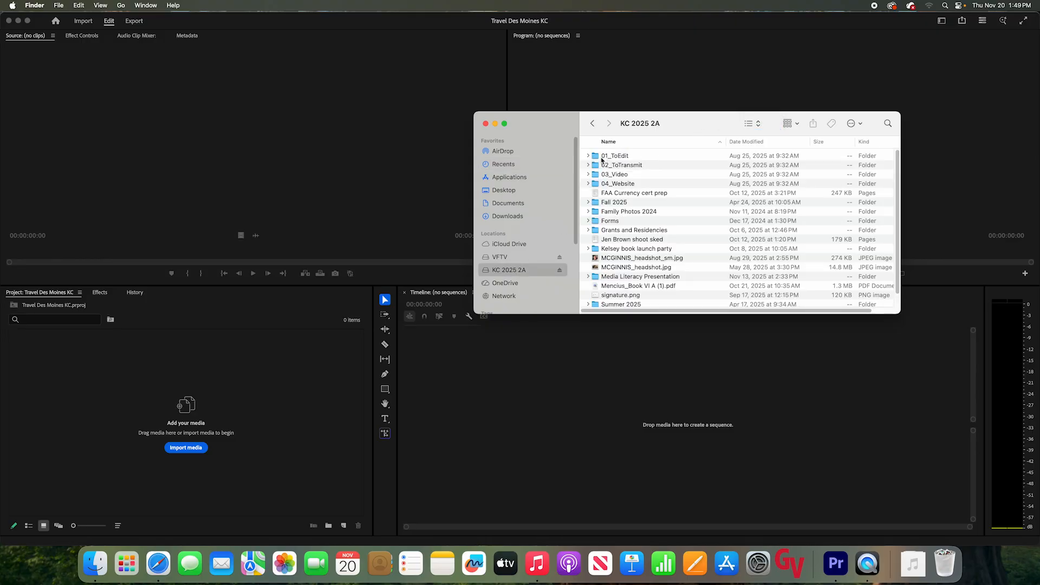
Open the first student group's folder under Fall 2025, 128/328 Video Production Lab, 08_Travel Show, Travel Show - Student Submissions
double_click(603, 202)
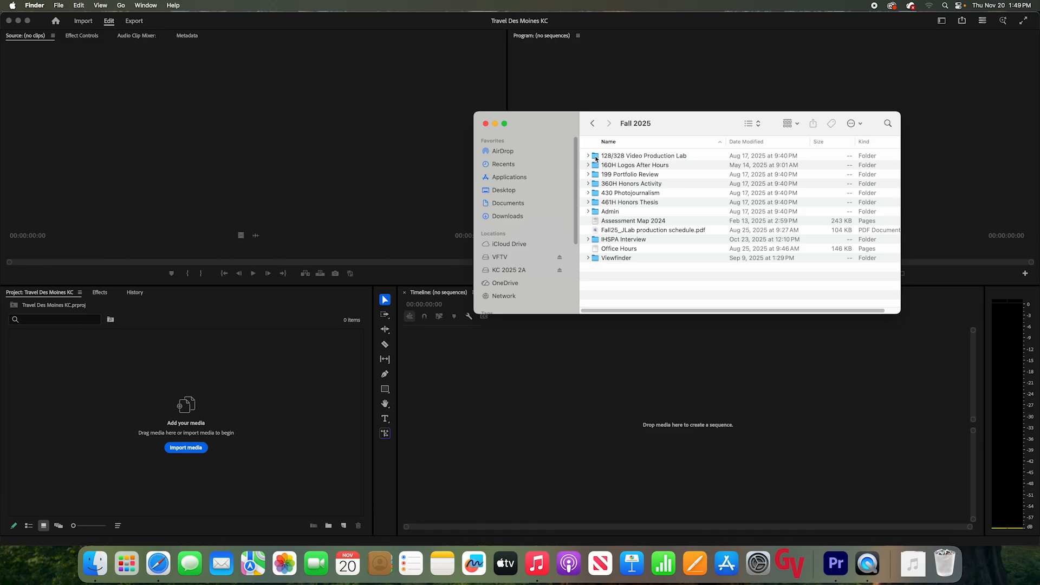
click(596, 158)
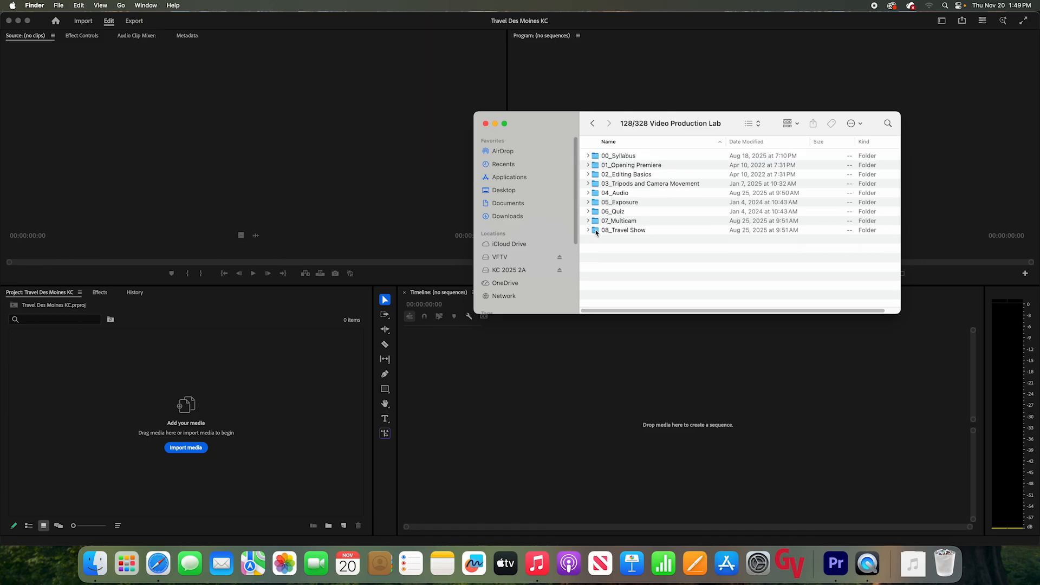
double_click(596, 230)
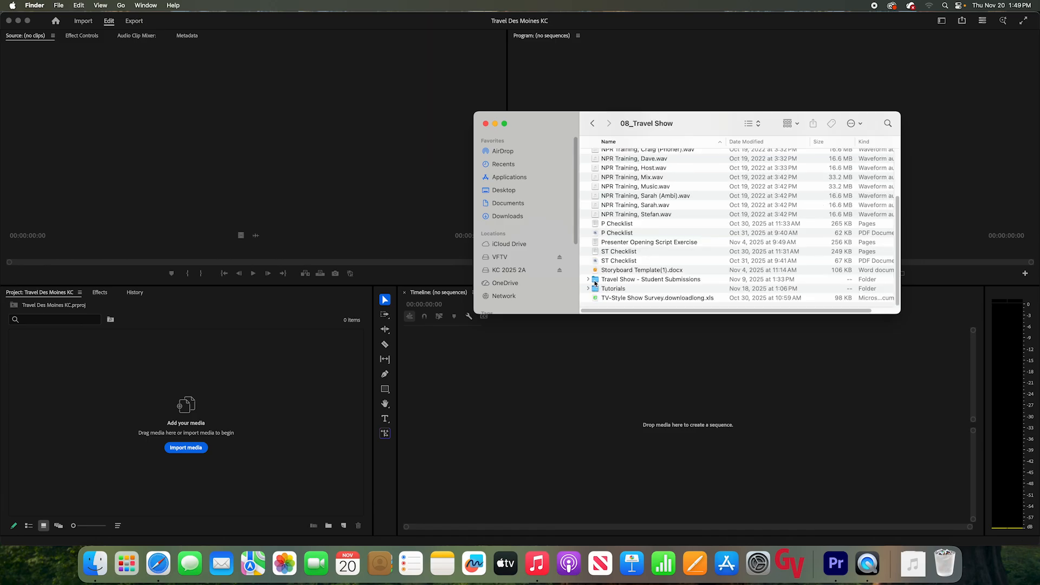
double_click(623, 279)
double_click(599, 157)
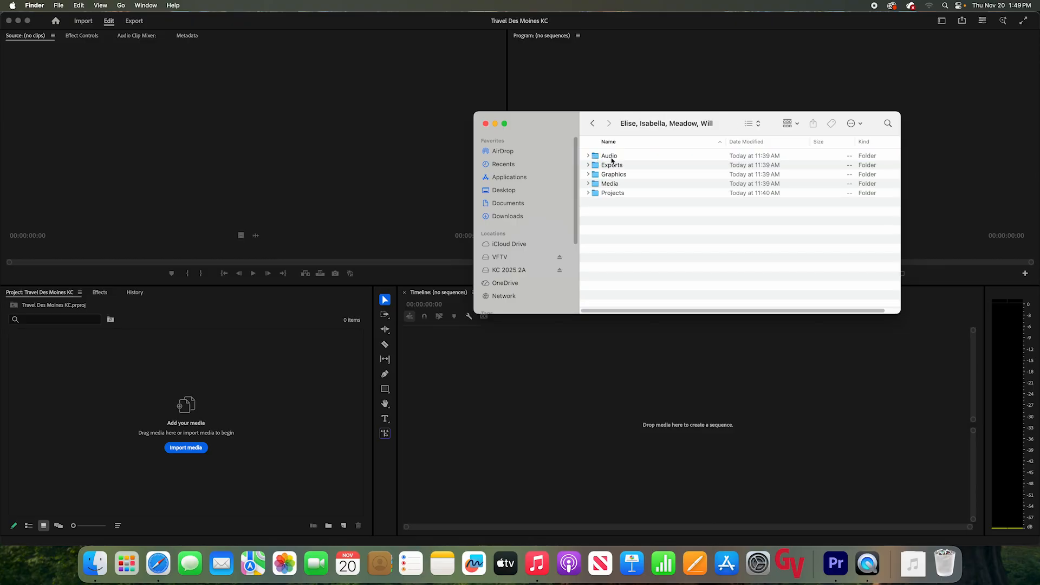
Import the group's Audio folder into the Travel Des Moines KC project and dismiss the import failure notice
click(607, 157)
drag(608, 157, 258, 374)
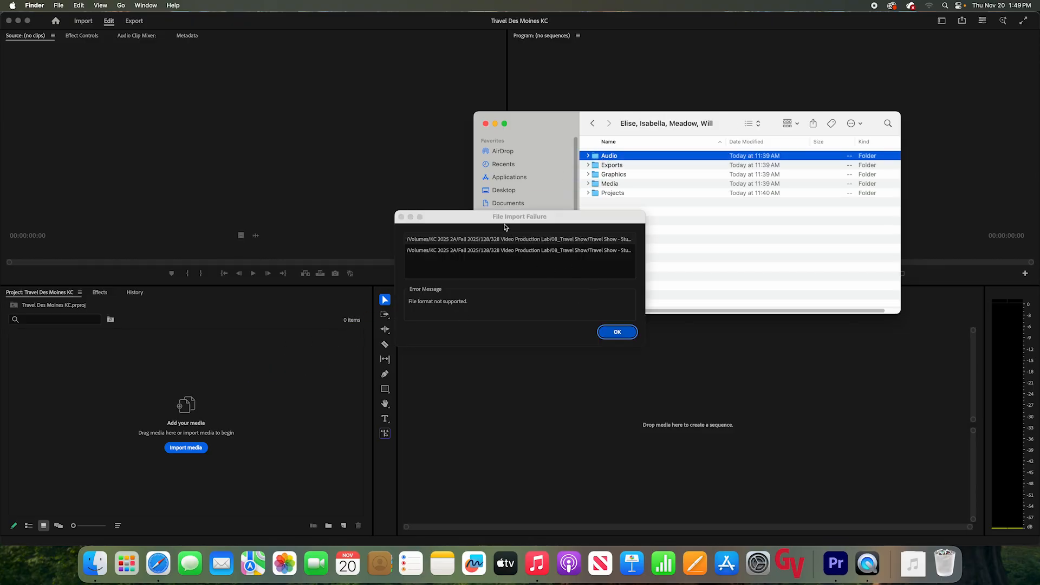
drag(492, 222, 447, 224)
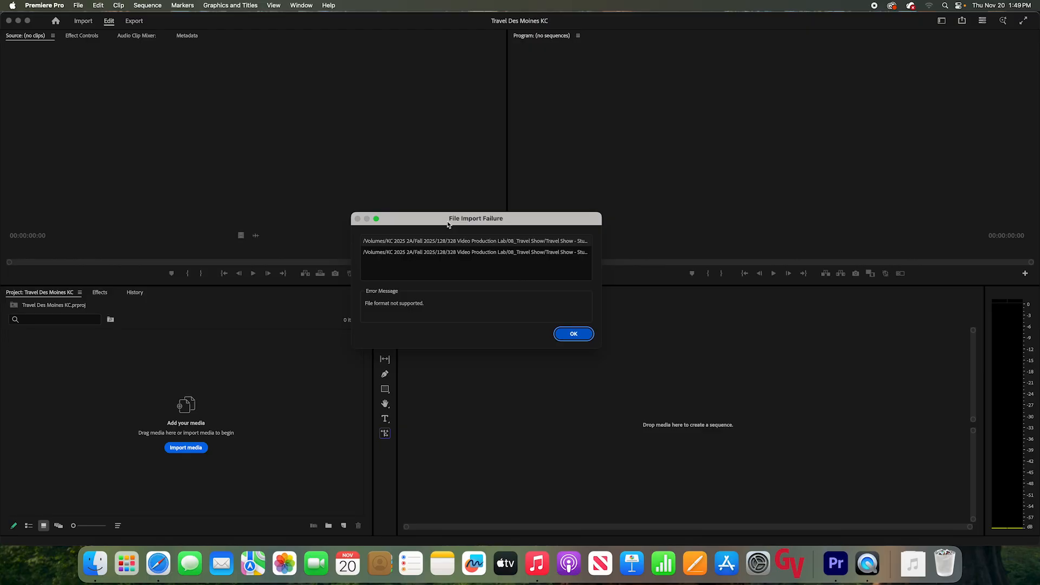
click(573, 334)
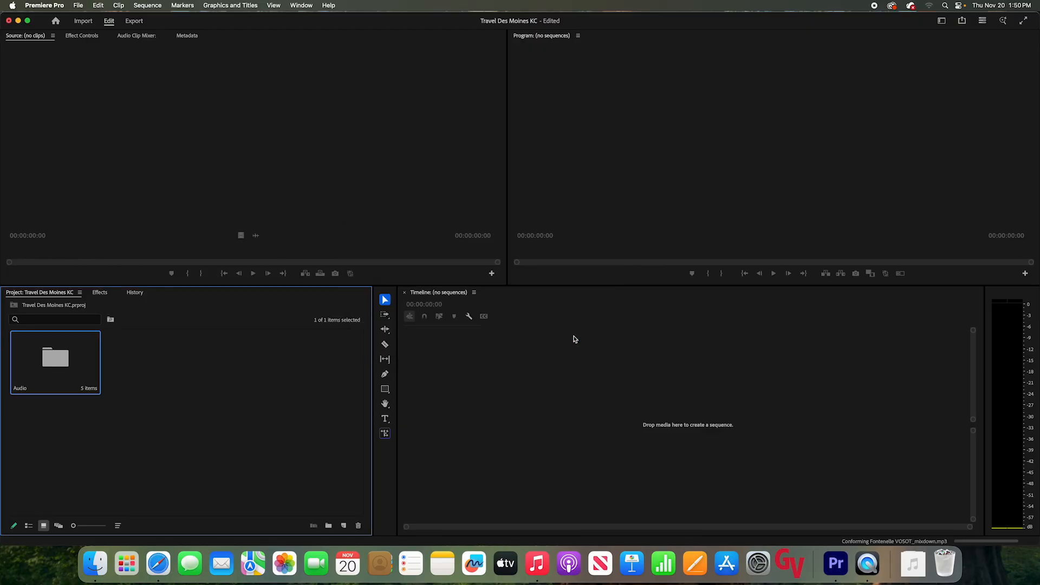
click(141, 377)
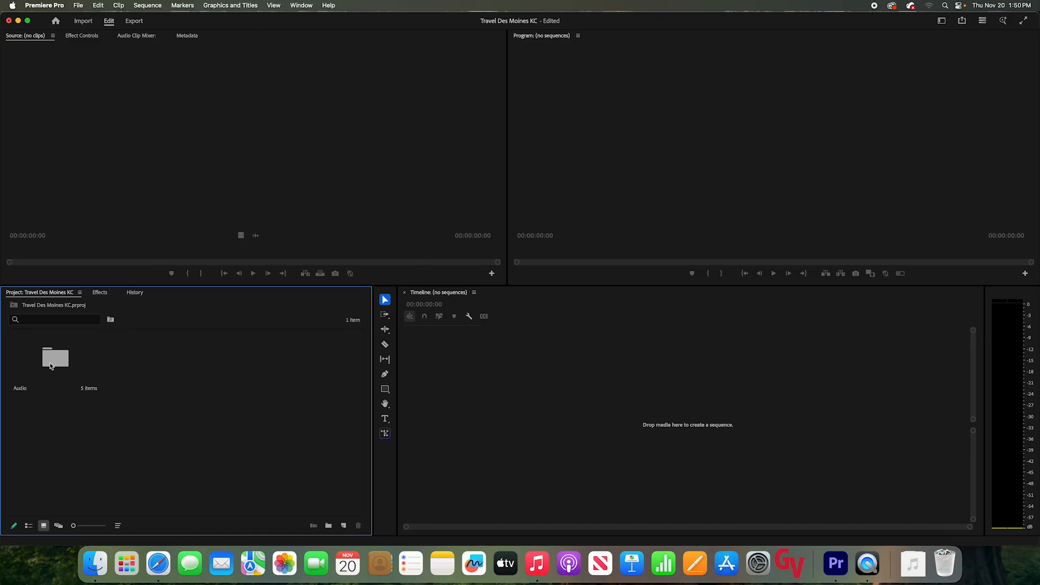
Show the project items as a list and expand the Audio bin to check its clips, leaving it collapsed
click(44, 379)
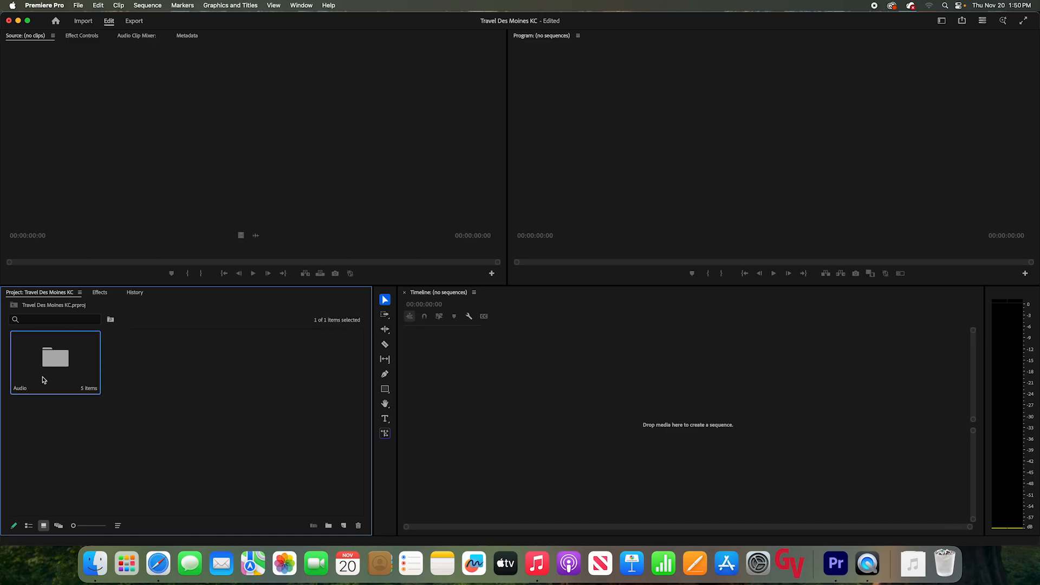
click(28, 525)
click(27, 348)
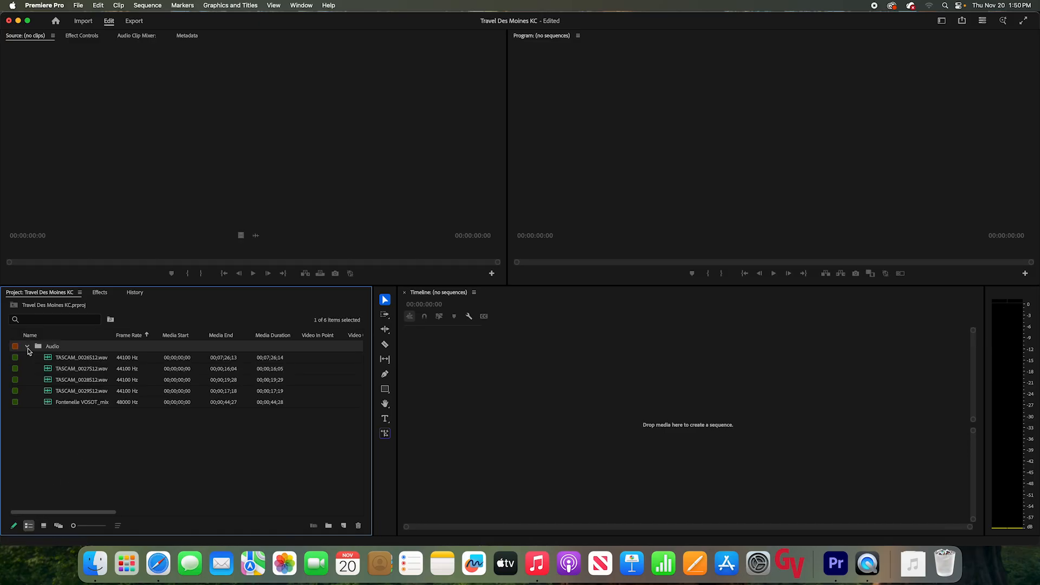
click(27, 346)
click(27, 346)
click(27, 347)
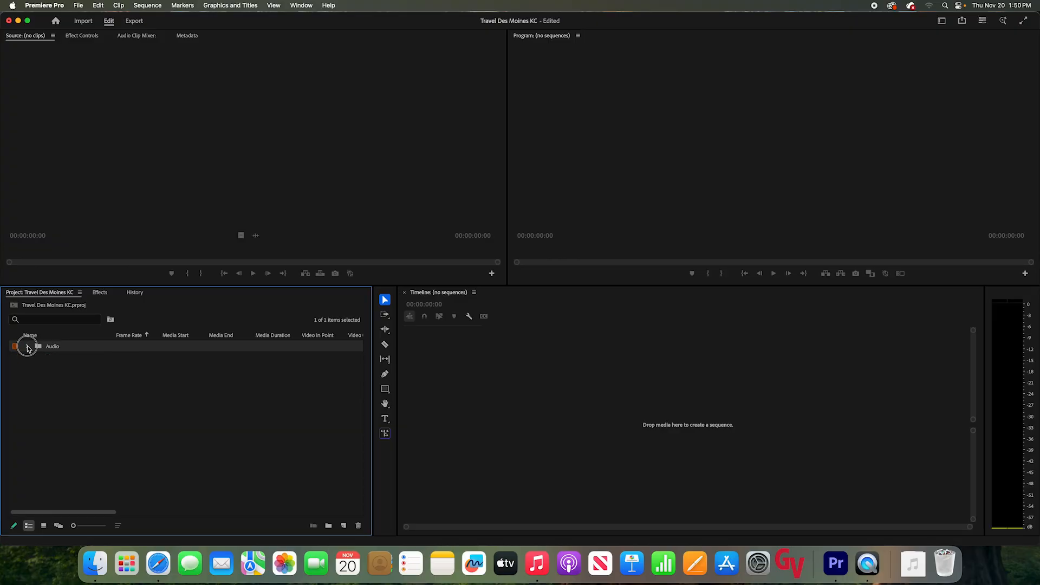
Import the group's Media folder from Finder into the Travel Des Moines KC project
click(94, 562)
click(609, 184)
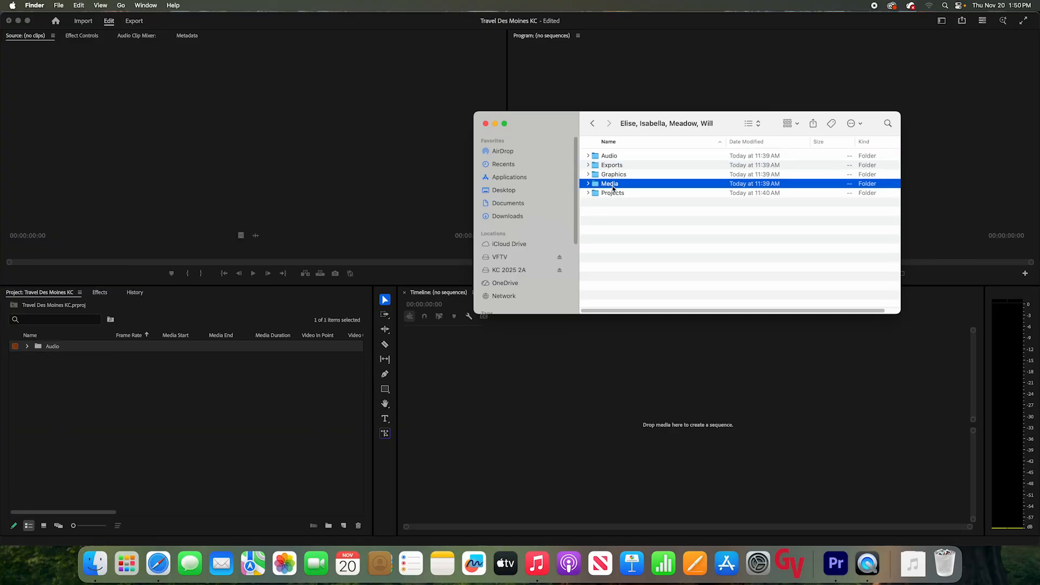
drag(596, 186, 145, 454)
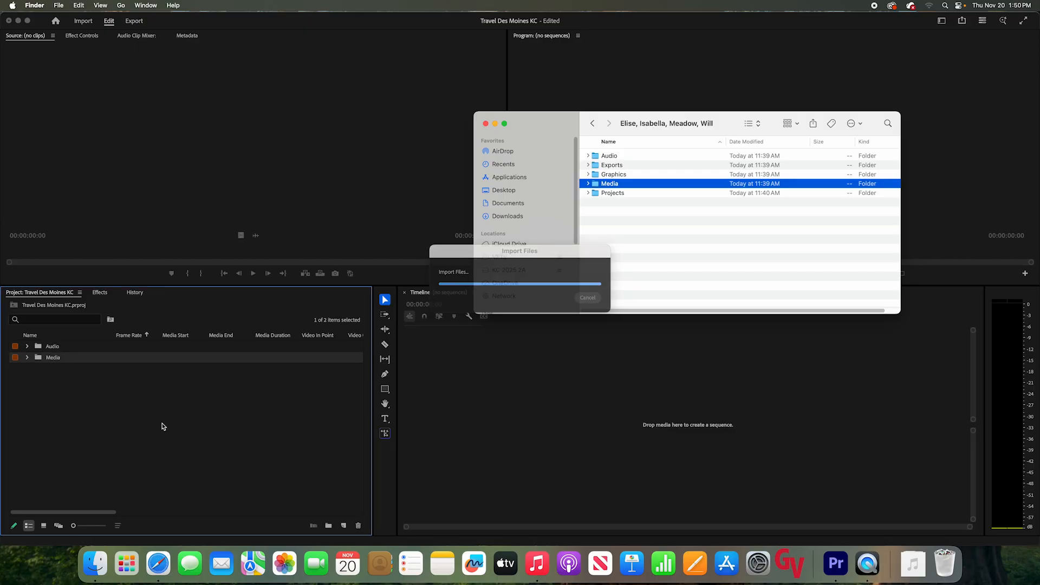
click(164, 426)
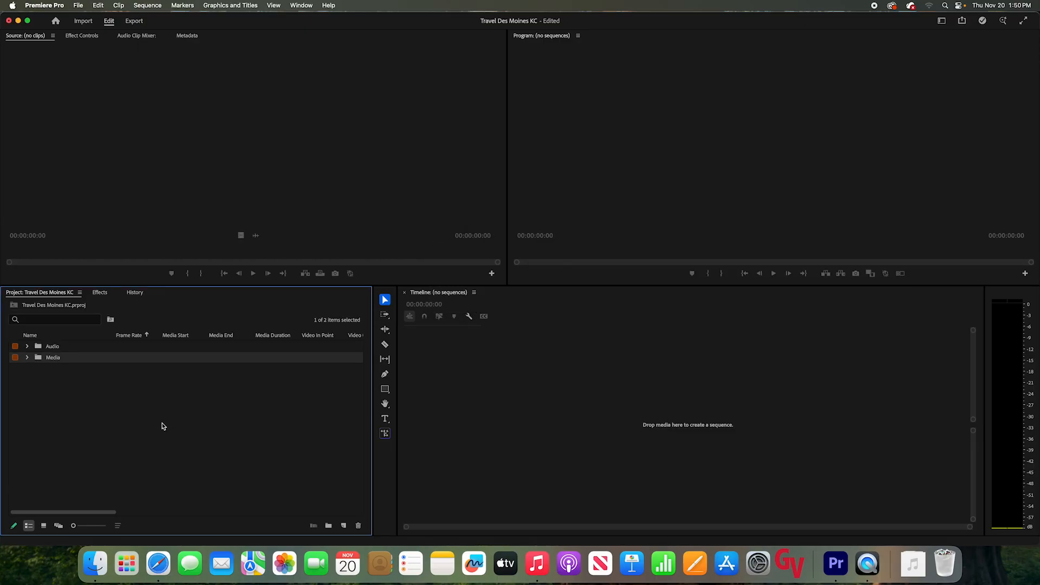
click(222, 404)
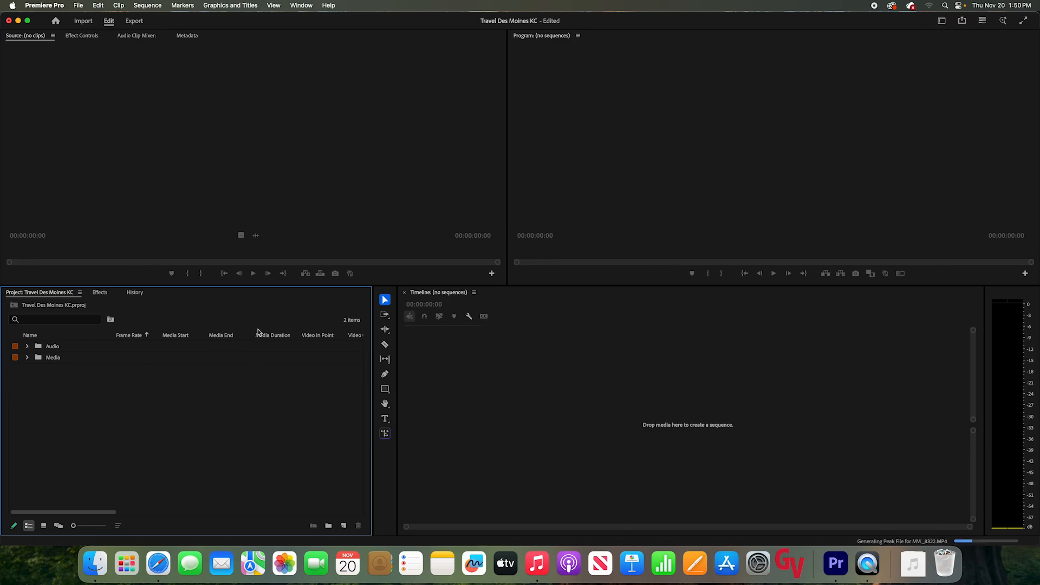
Start a new sequence and keep its editing mode at Custom and its timebase at 23.976 frames/second
click(80, 6)
mouse_move(85, 18)
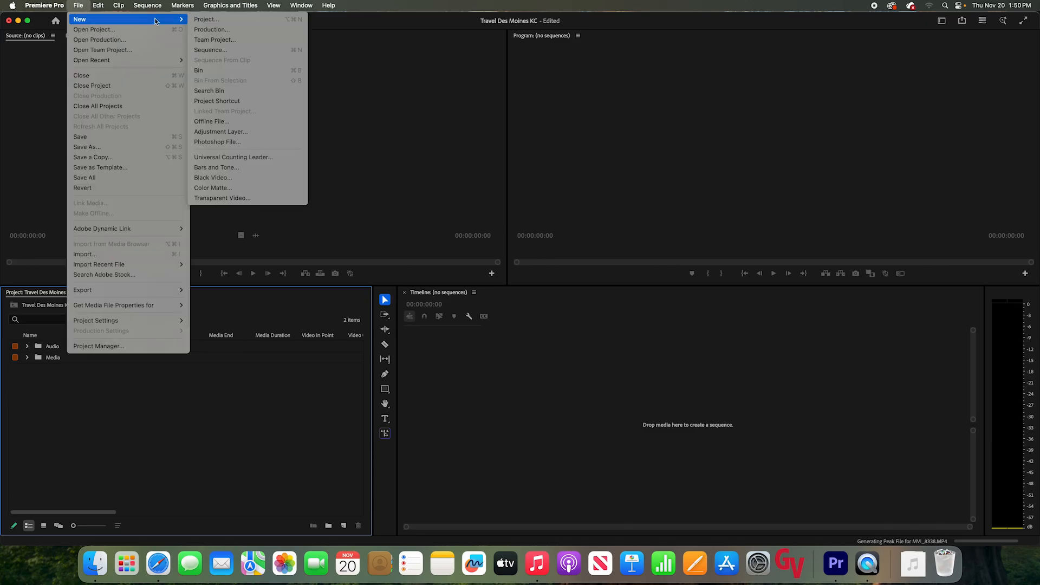
click(216, 49)
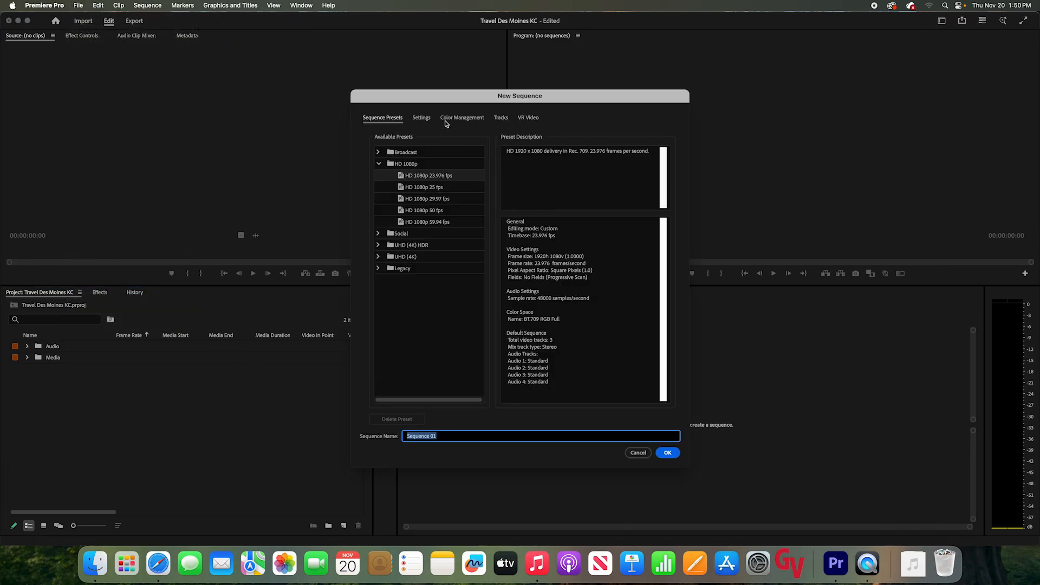
click(426, 119)
click(439, 141)
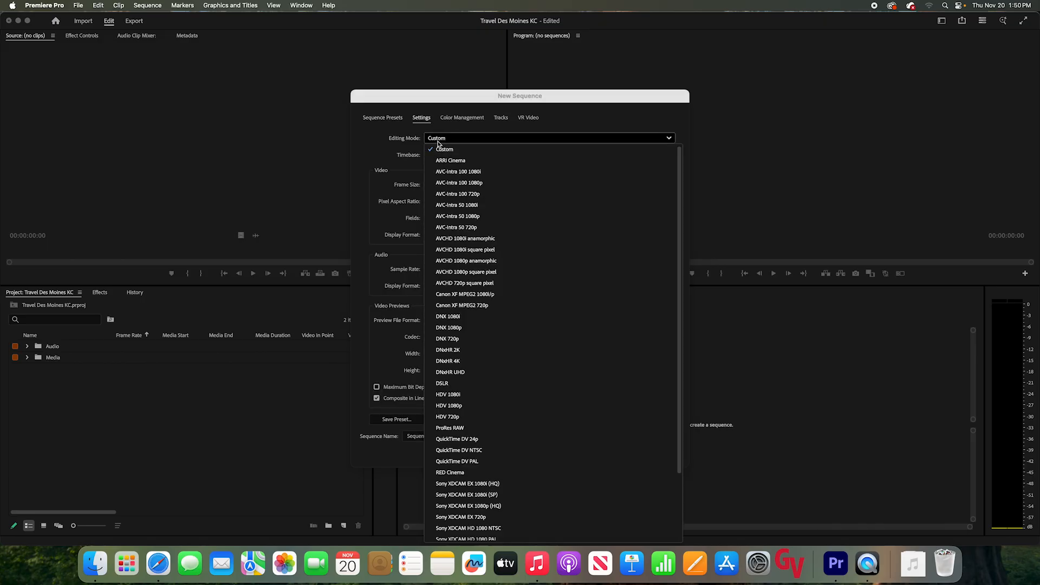
click(461, 154)
click(436, 156)
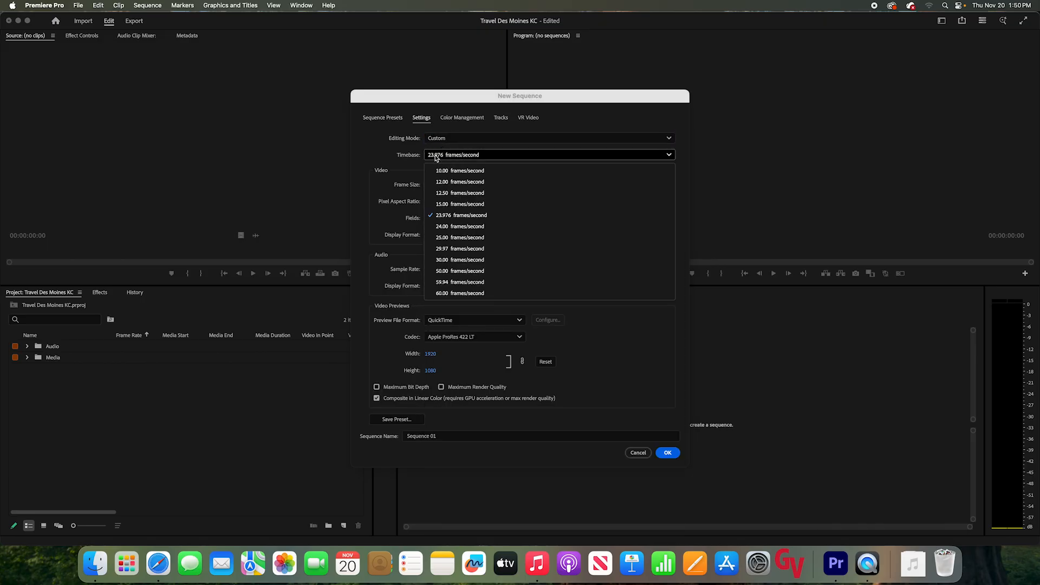
click(426, 156)
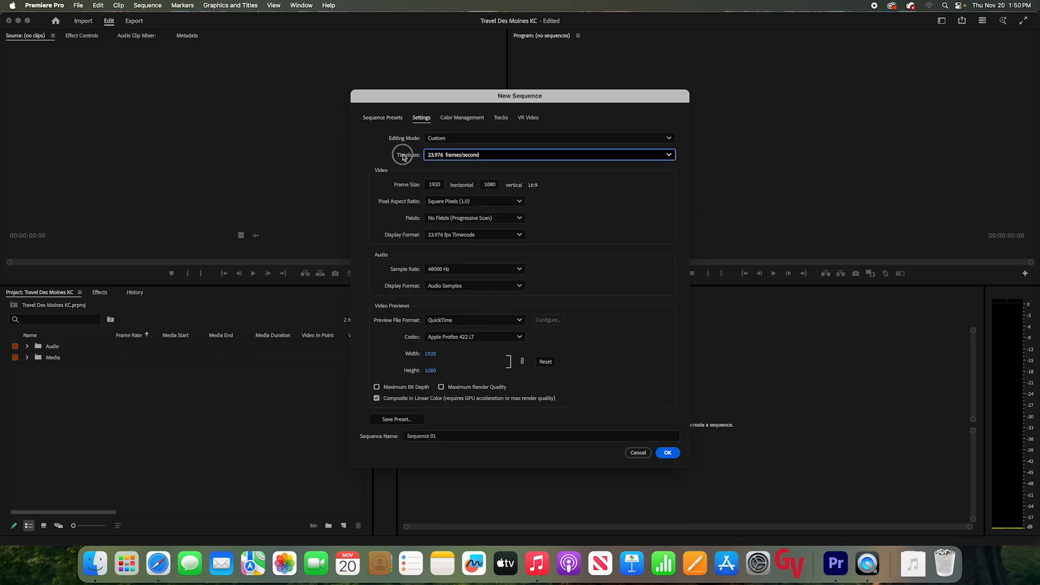
Keep the frame size at 1920 by 1080, name the sequence Travel Des Moines KC_cut1 and create it
click(434, 185)
double_click(434, 185)
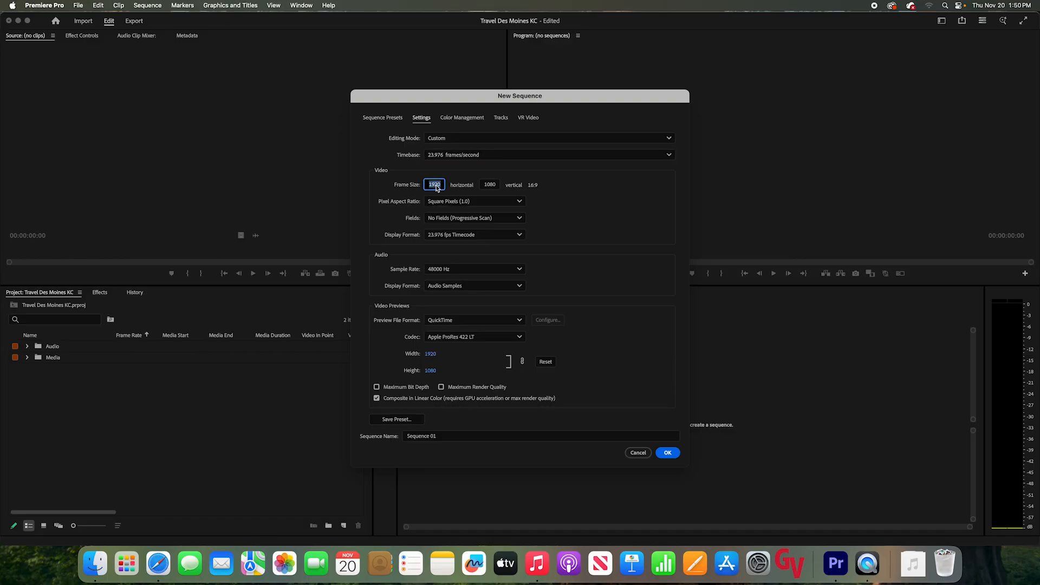
double_click(491, 184)
click(493, 185)
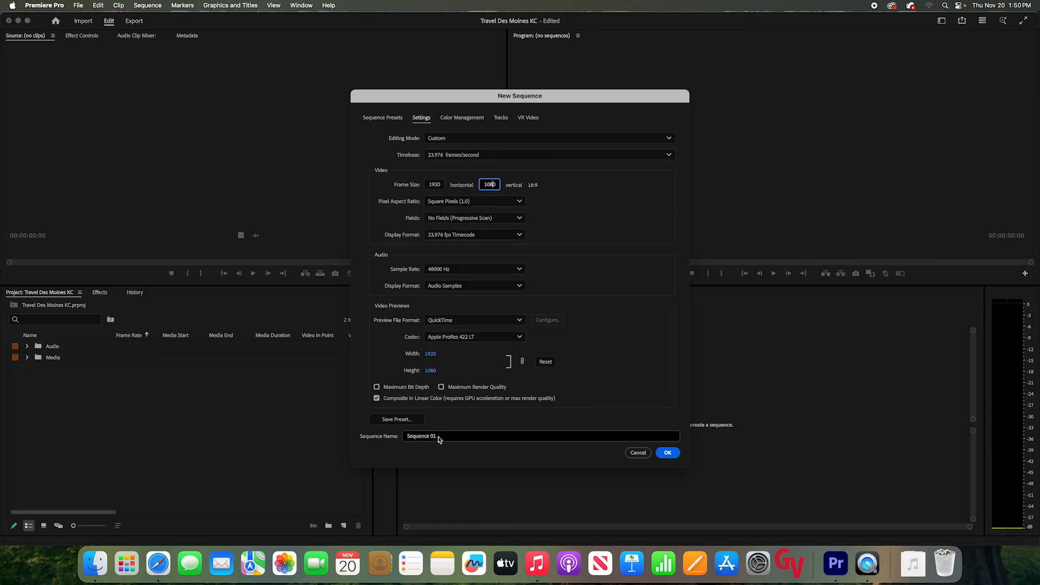
triple_click(421, 437)
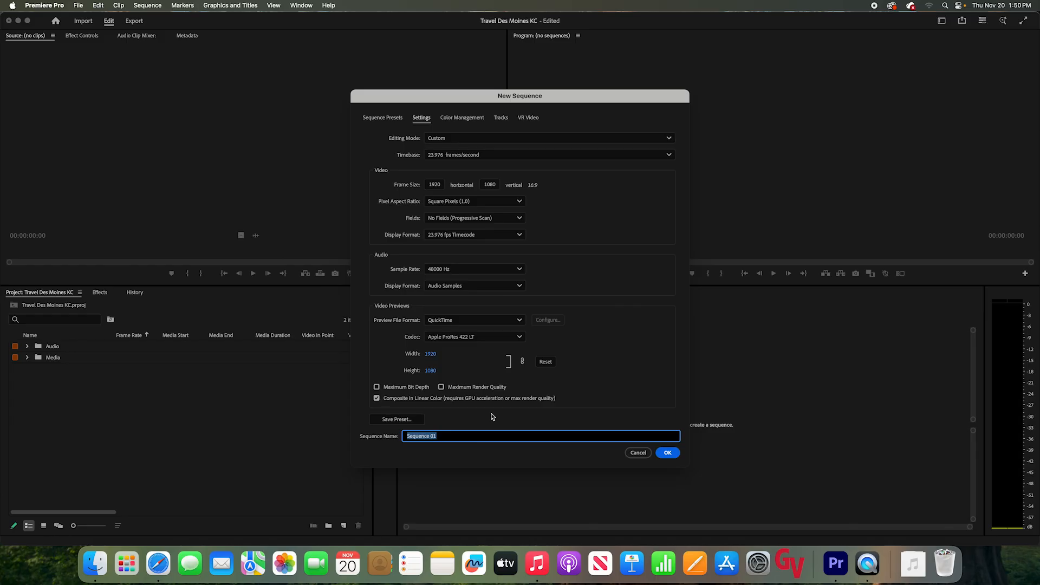
text(Travel Des Moines KC_cut1)
click(669, 452)
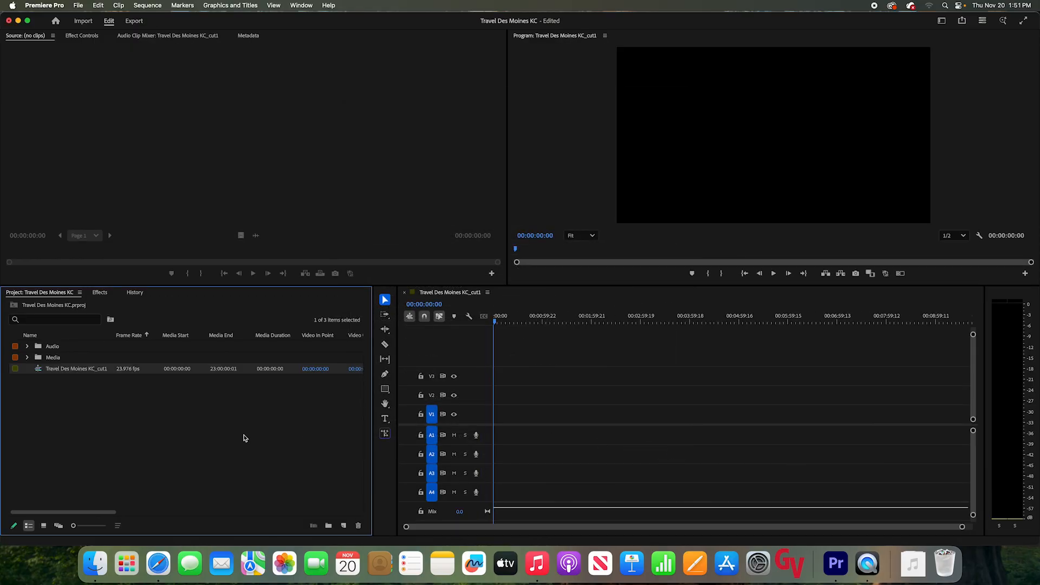
Create a new bin named Sequences at the root of the project
click(141, 415)
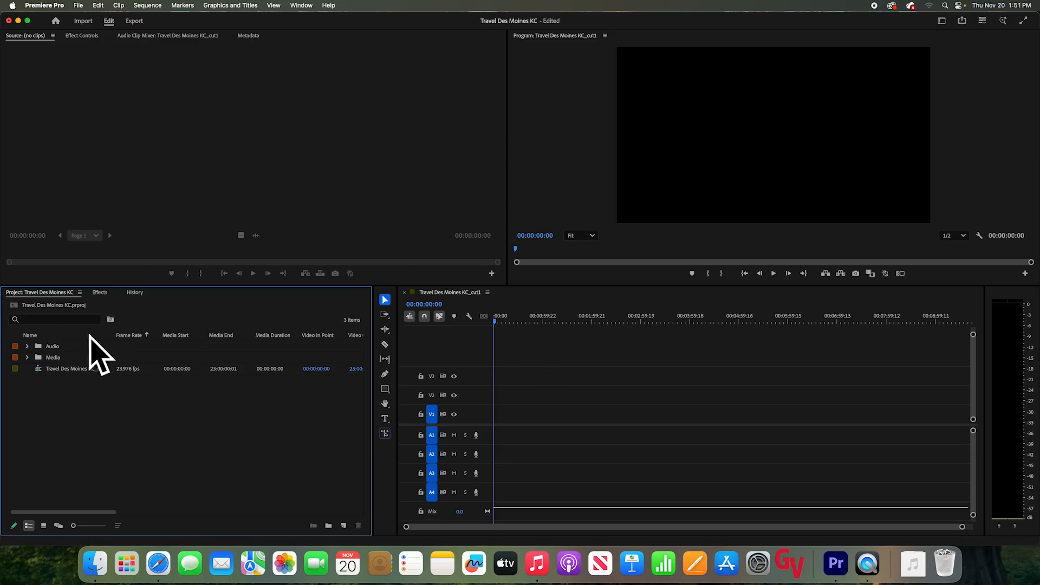
right_click(94, 421)
click(114, 372)
text(Sequences)
key(Tab)
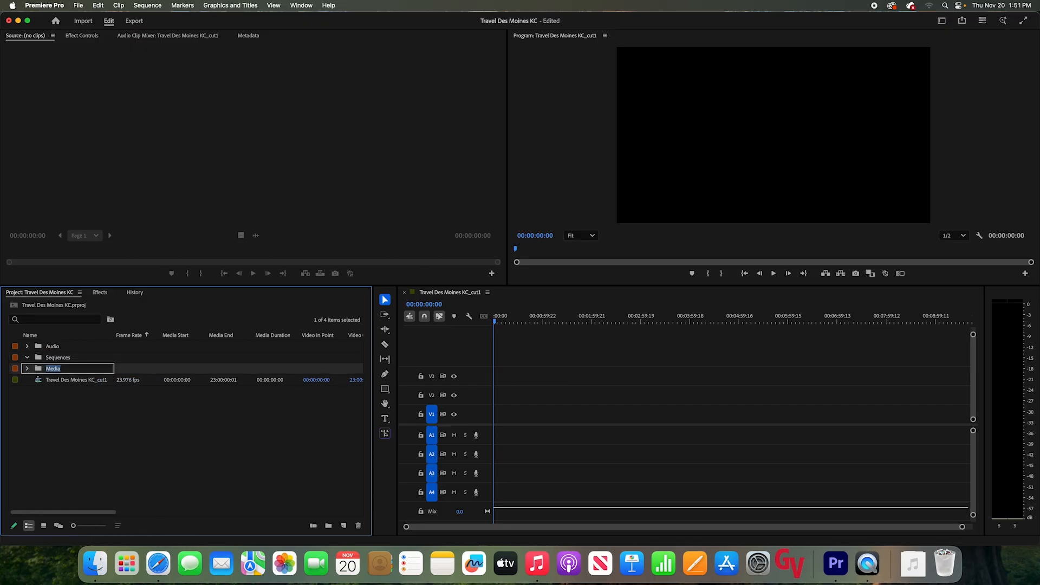
Move the Travel Des Moines KC_cut1 sequence into the Sequences bin and collapse the bin
click(63, 380)
drag(75, 384, 57, 358)
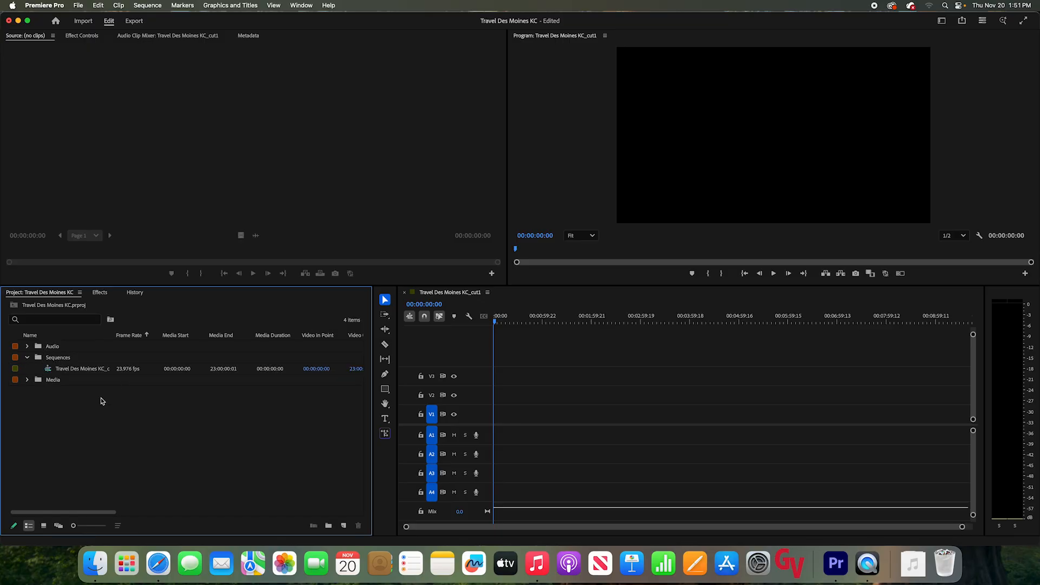
click(27, 358)
click(506, 320)
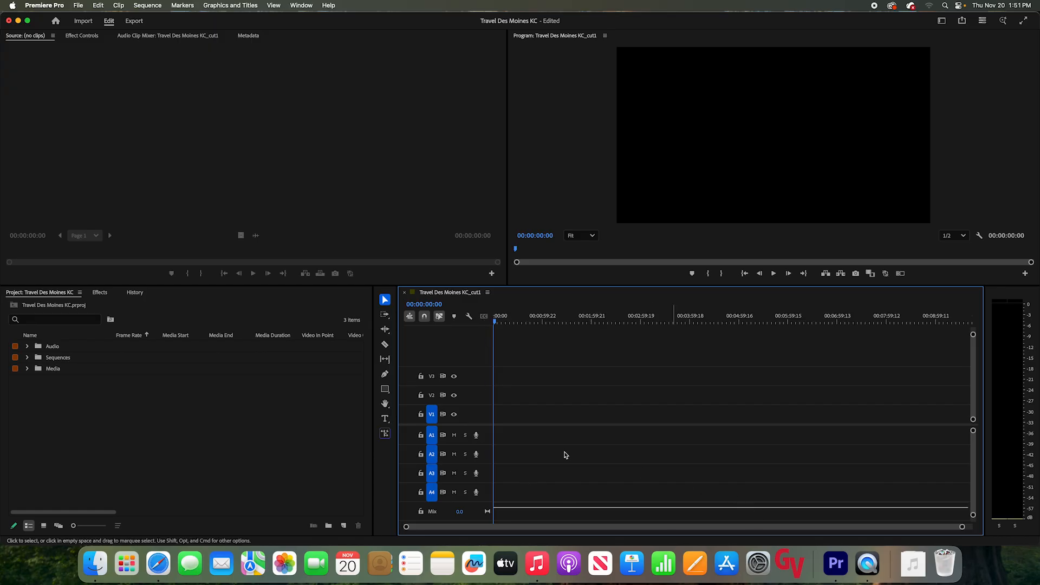
Preview Fontenelle VOSOT_mixdown.mp3 from the Audio bin and place it at the start of audio track A1
click(27, 346)
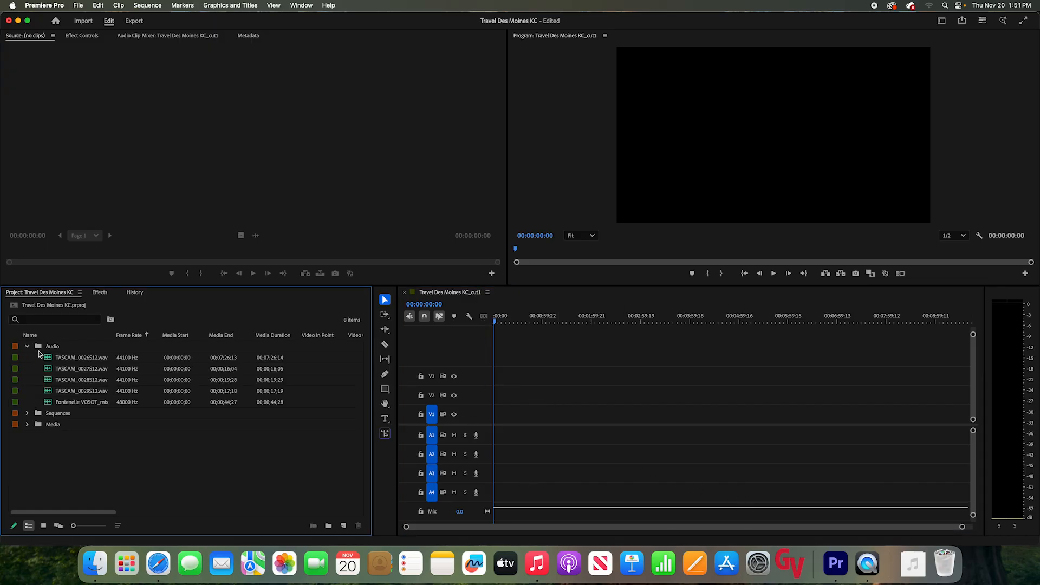
click(77, 404)
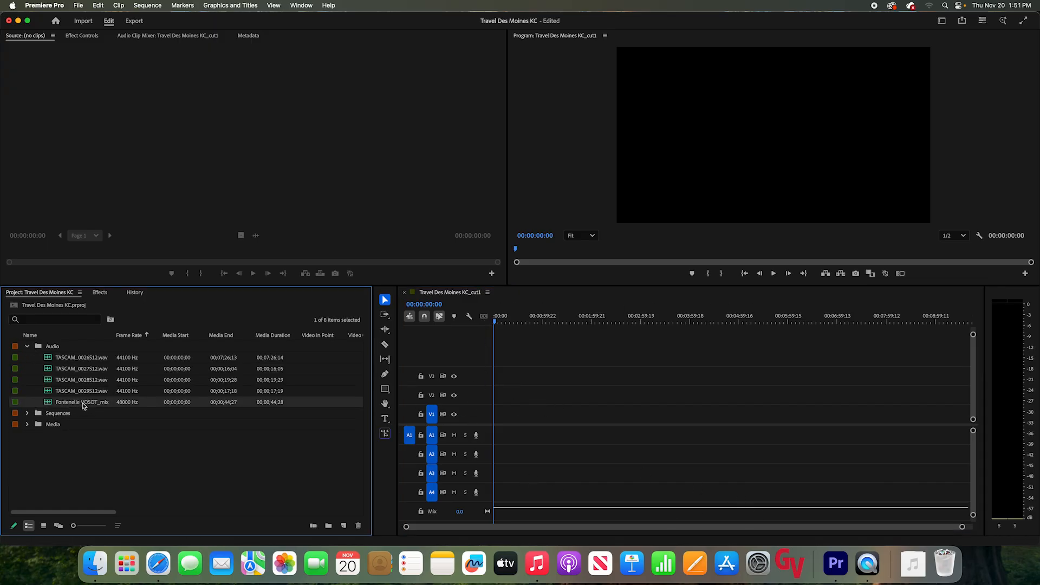
double_click(49, 404)
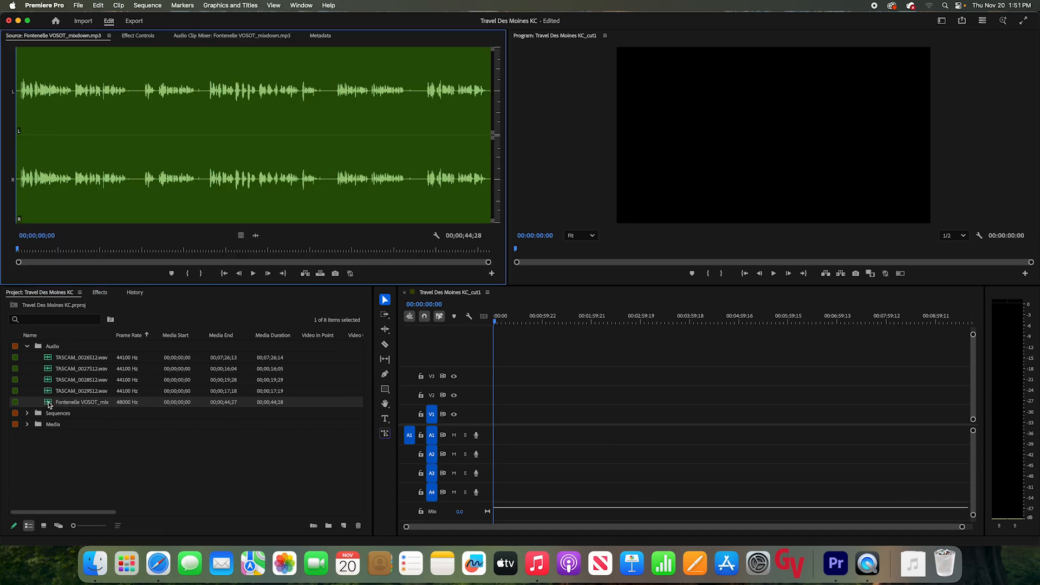
key(space)
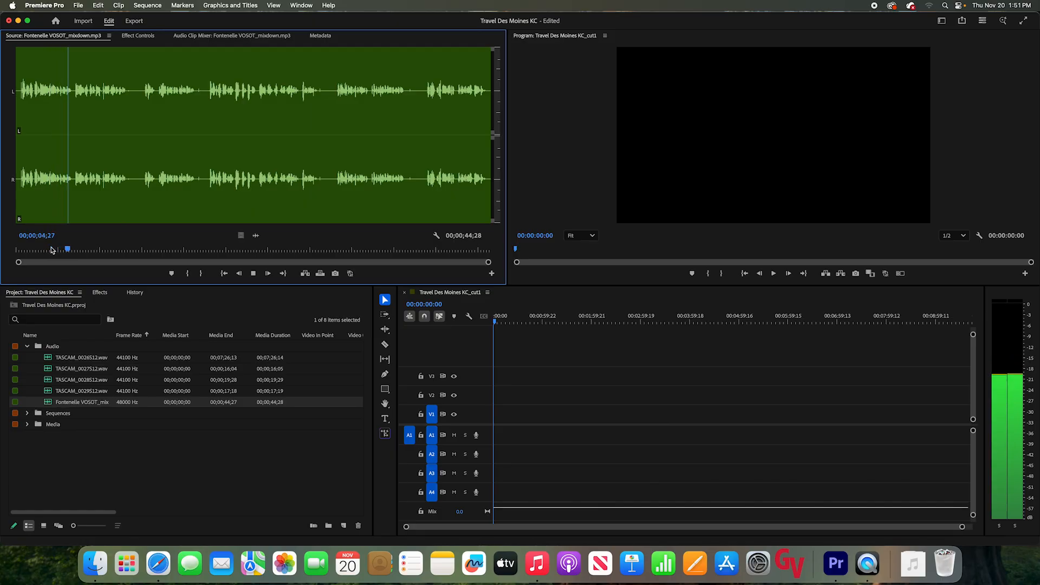
key(space)
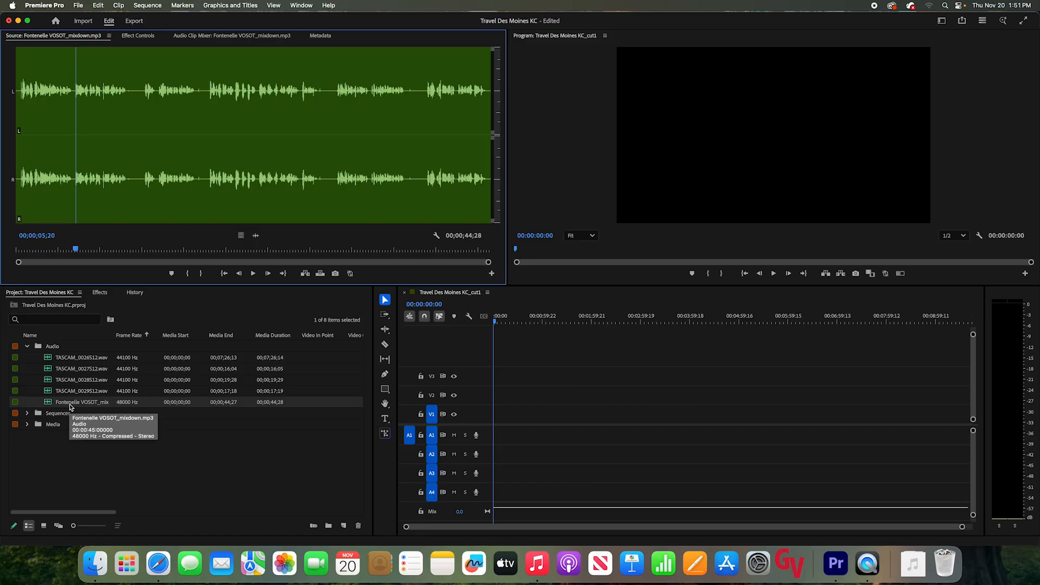
drag(70, 406, 497, 440)
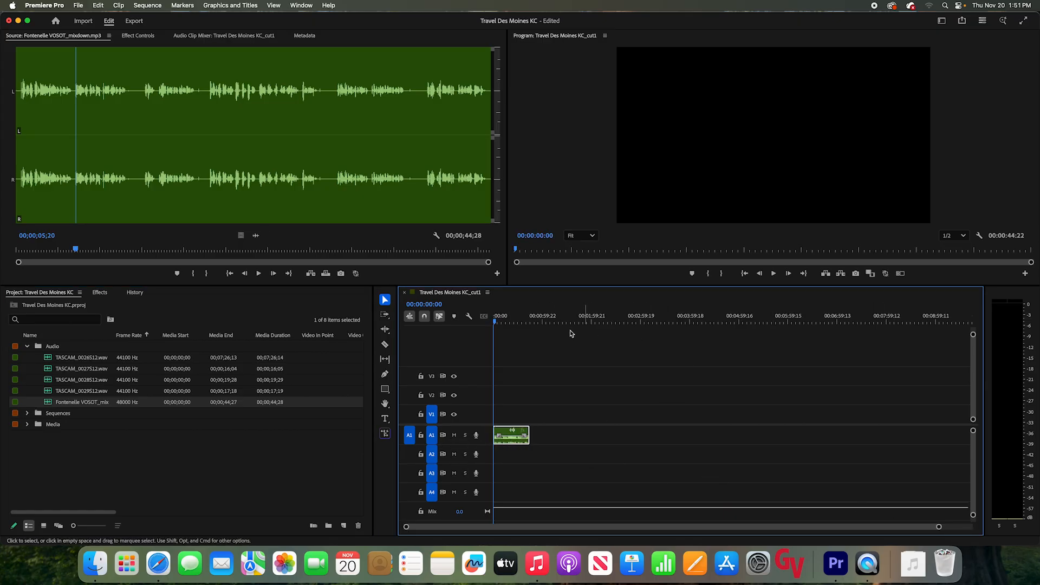
Scrub the playhead back and forth along the timeline past the end of the audio clip
click(558, 318)
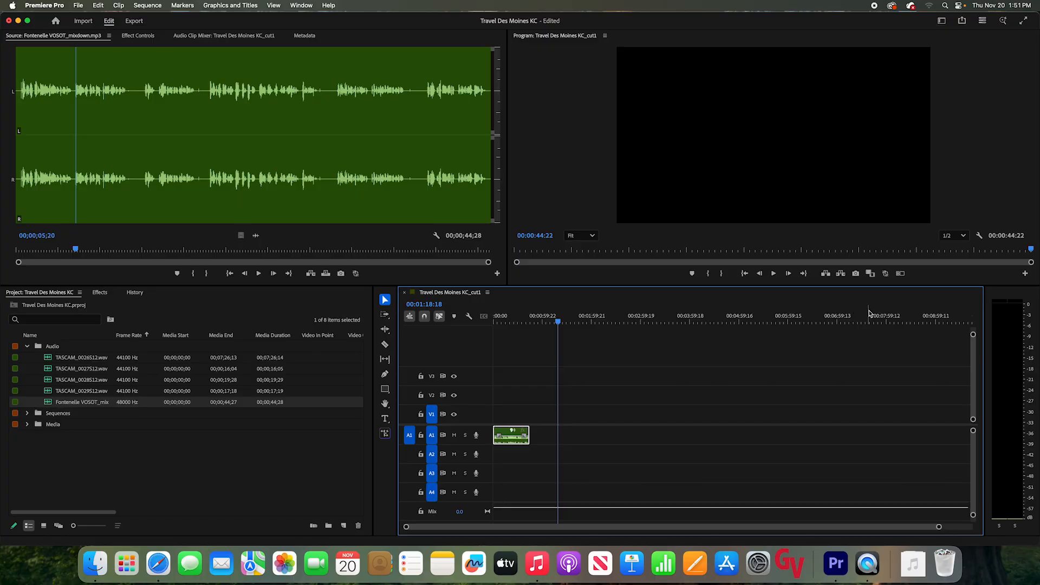
drag(832, 321, 952, 318)
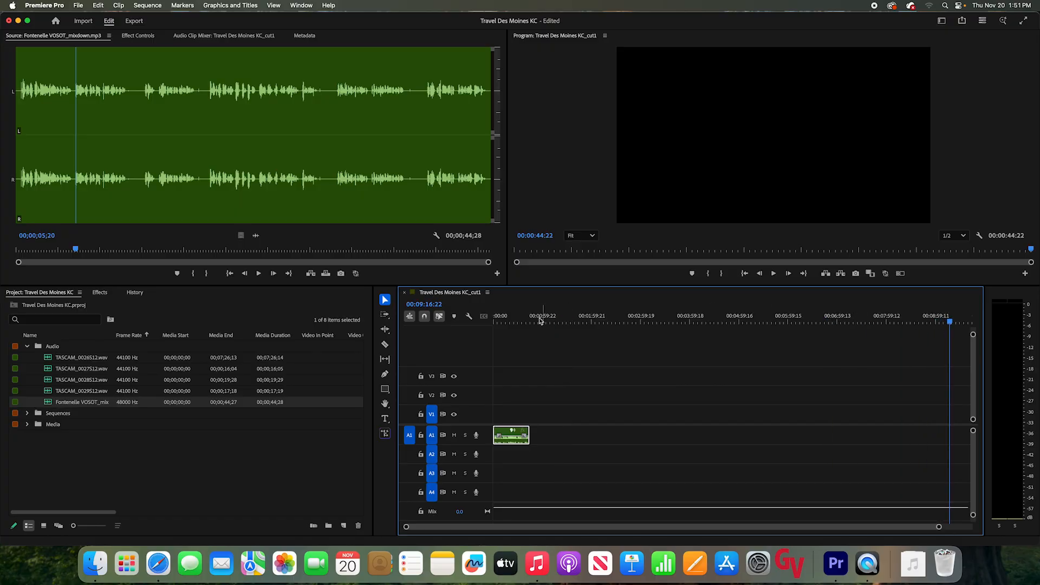
drag(540, 318, 890, 323)
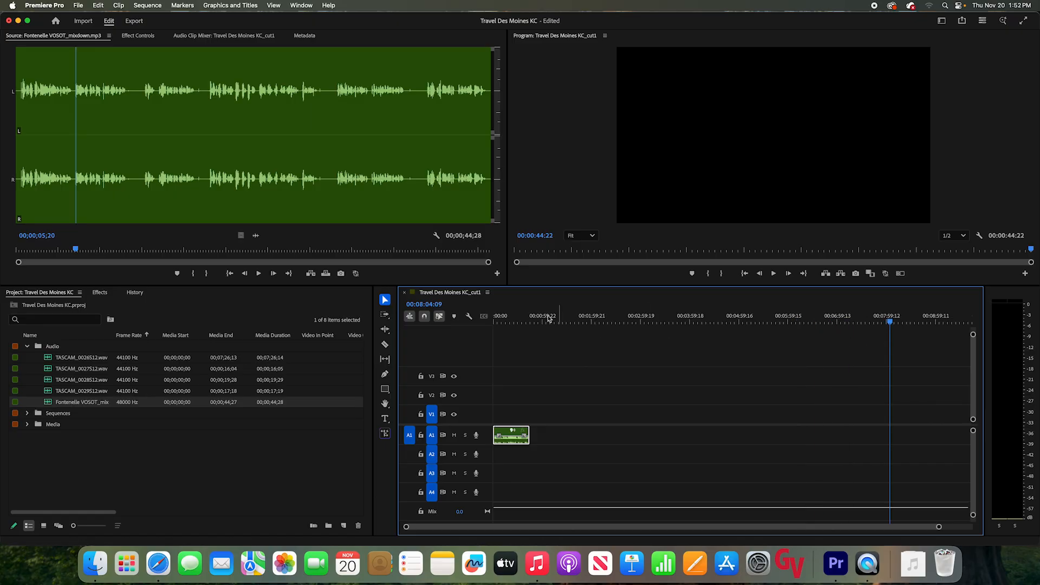
drag(551, 321, 618, 321)
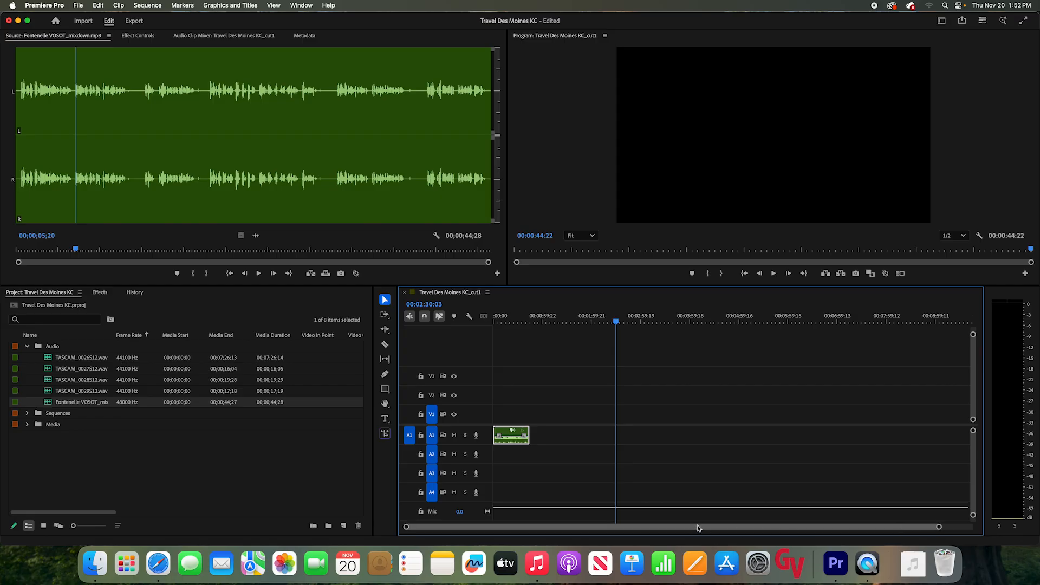
Place the playhead at 00:00:18:11, fit the whole sequence in the timeline and enlarge track A1 to show the waveform
drag(873, 526, 839, 527)
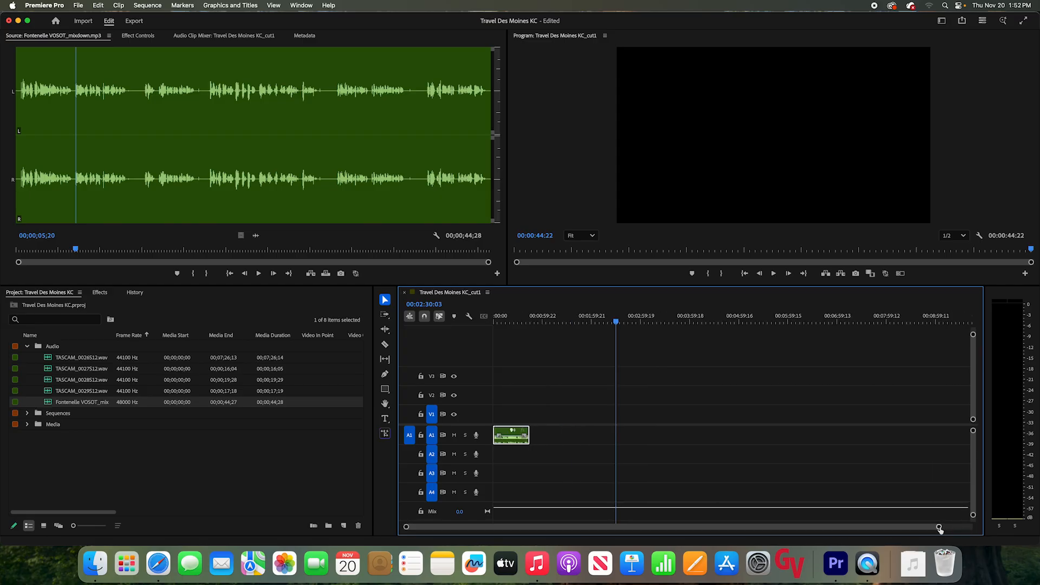
drag(938, 526, 780, 527)
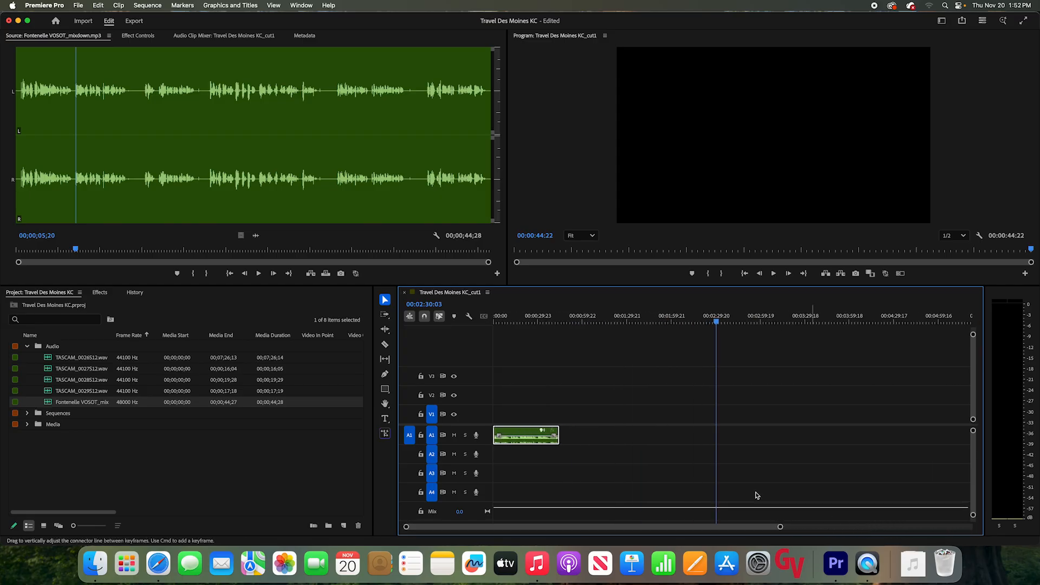
click(521, 315)
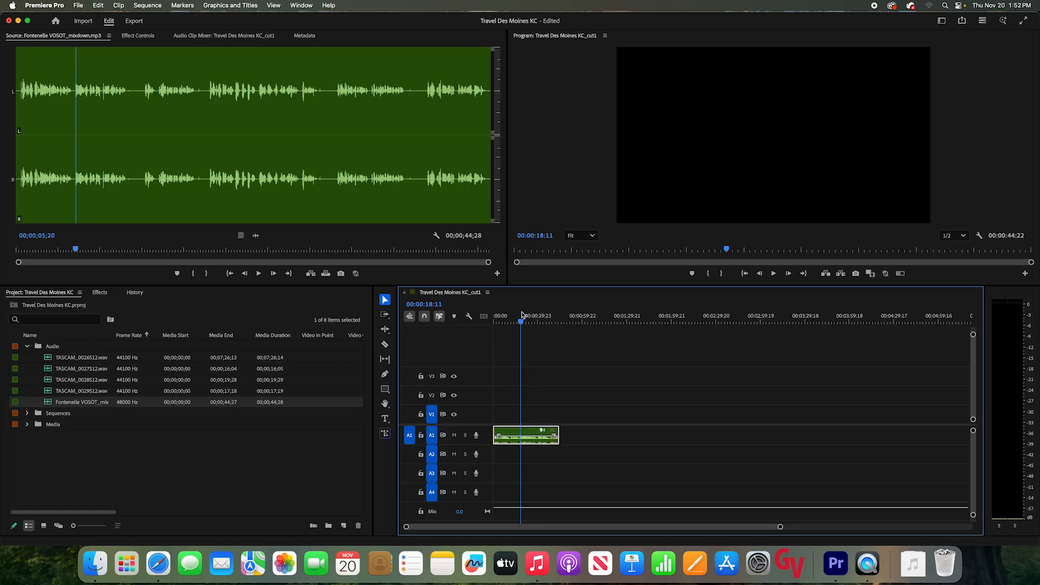
key(backslash)
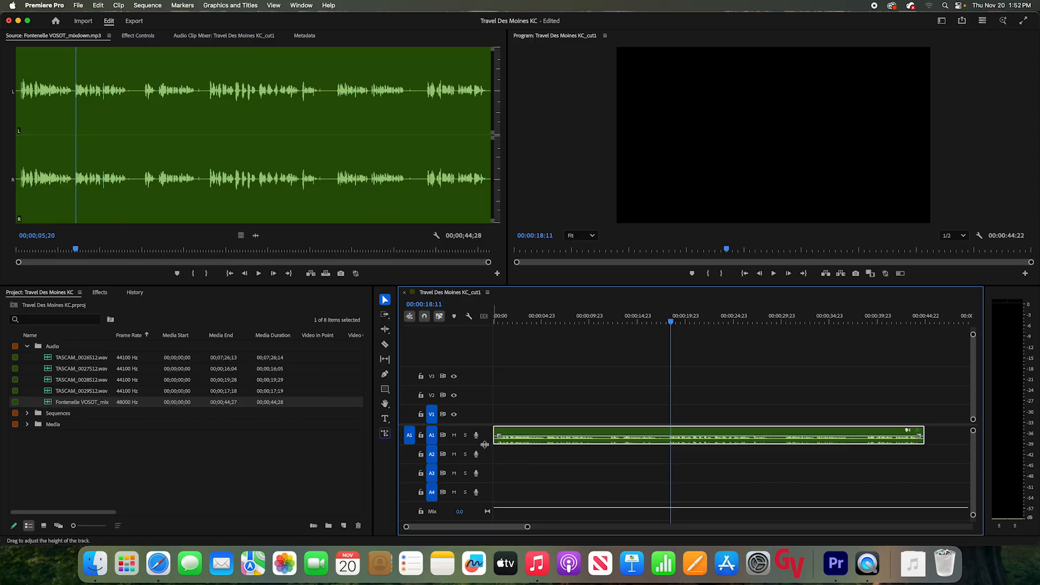
drag(484, 444, 488, 487)
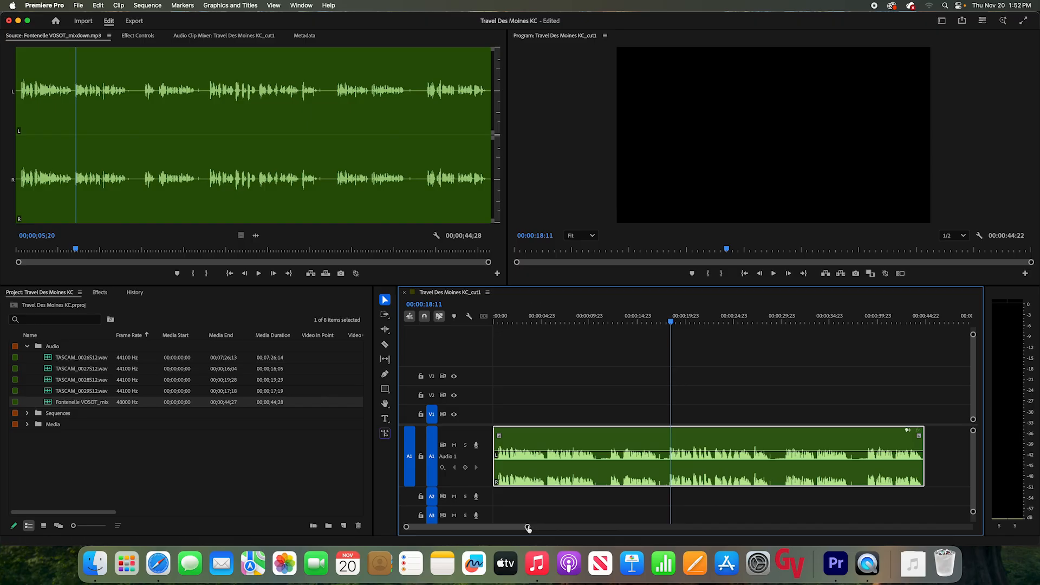
Zoom in on the start of the voice clip and split it with the Razor tool at 00:00:00:11, just before the speech begins
drag(528, 528, 482, 528)
click(498, 319)
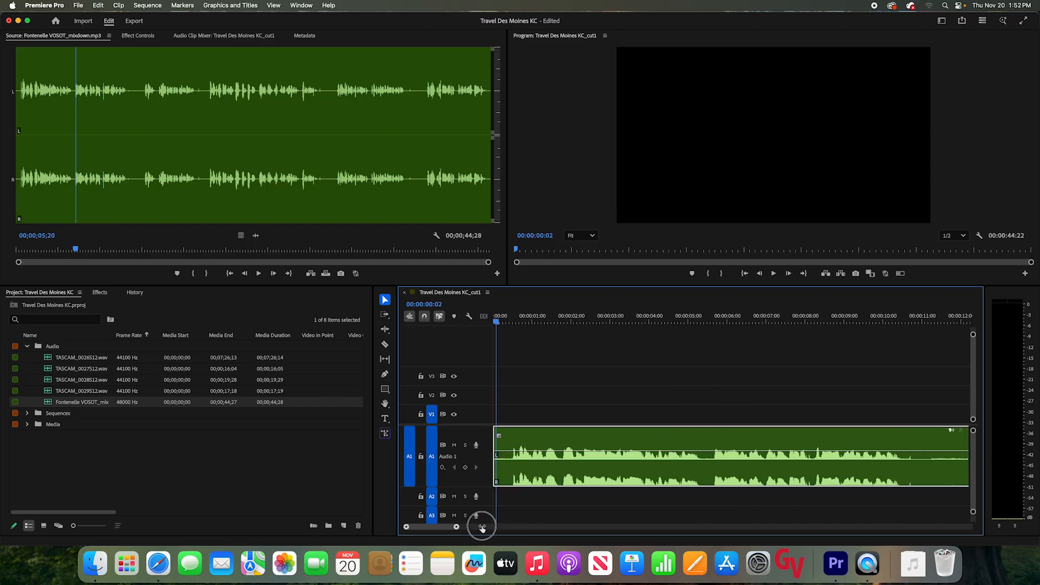
drag(497, 319, 513, 319)
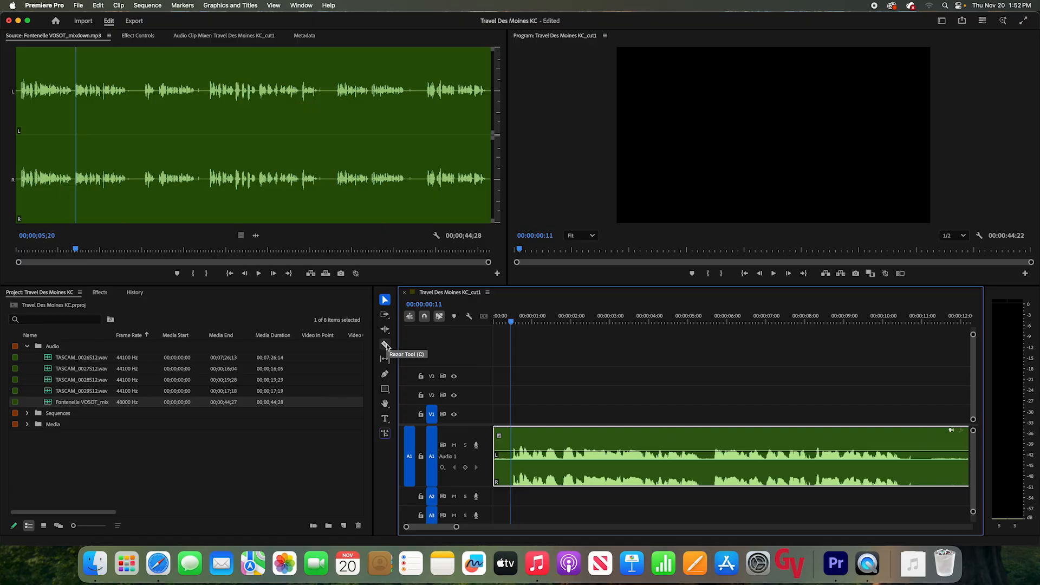
click(385, 345)
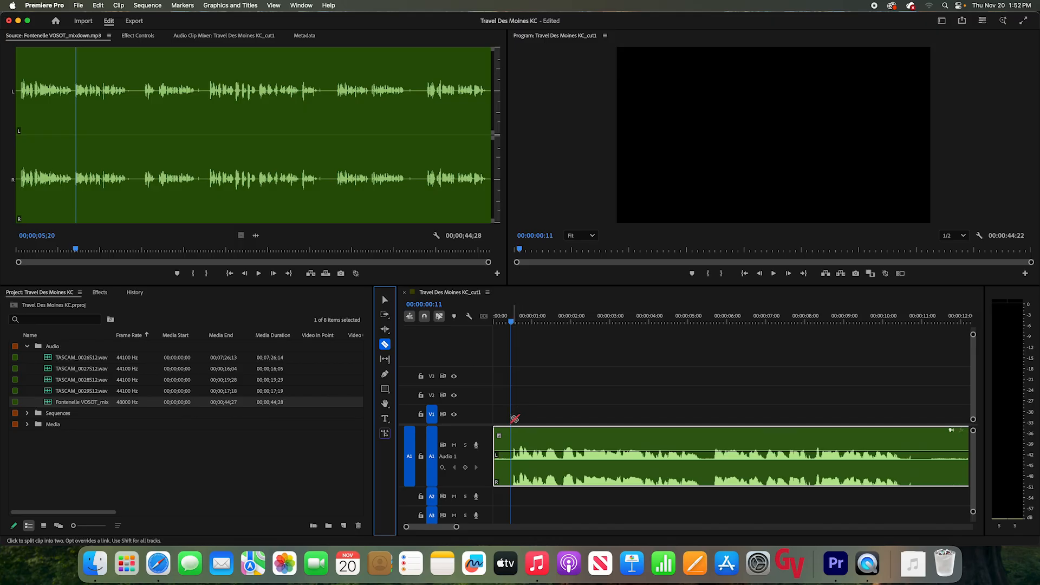
click(515, 442)
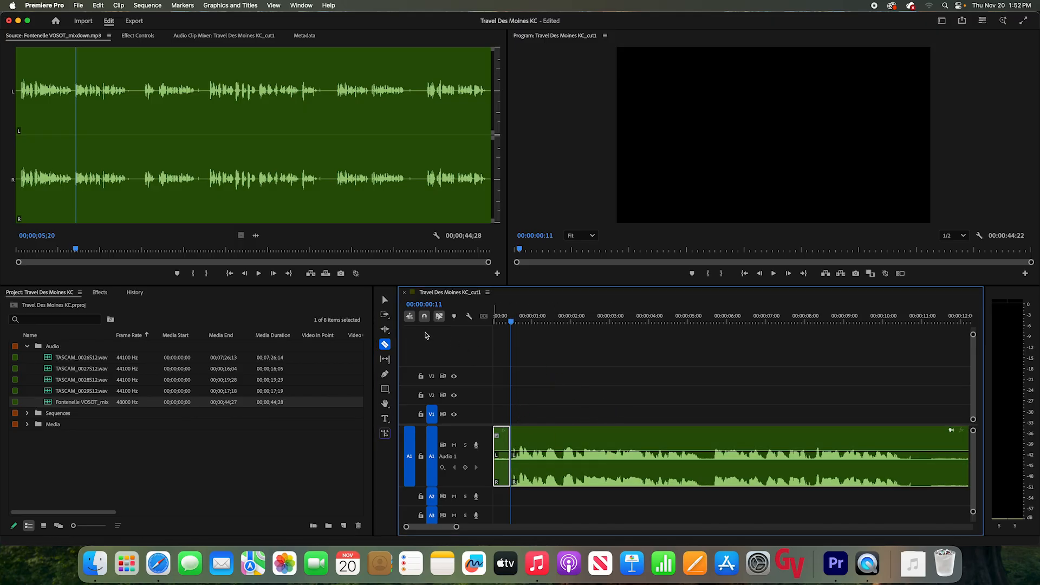
Delete the short silent segment at the start of track A1 and select the gap it leaves
click(385, 301)
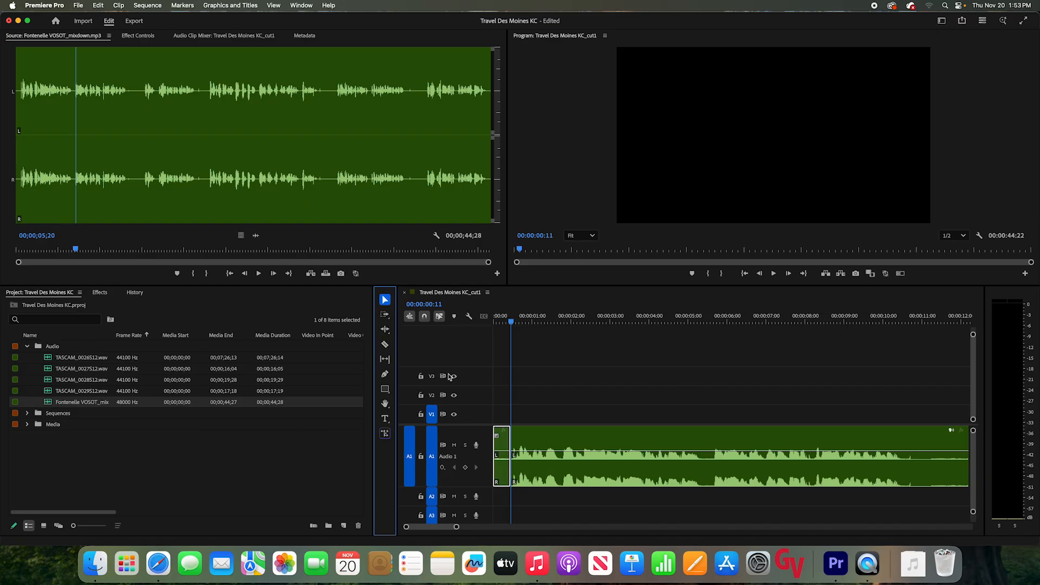
click(503, 448)
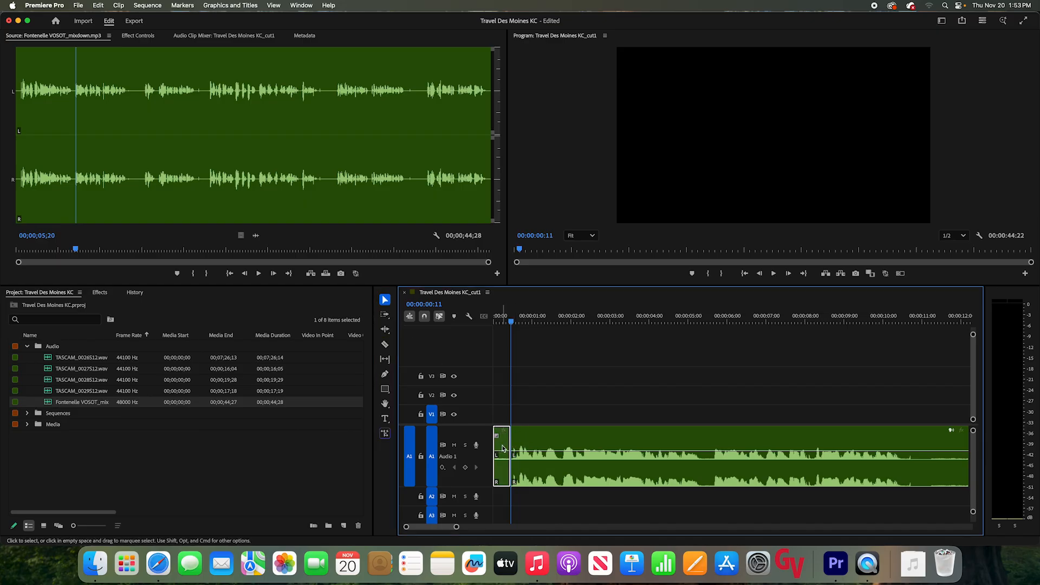
key(Delete)
click(502, 449)
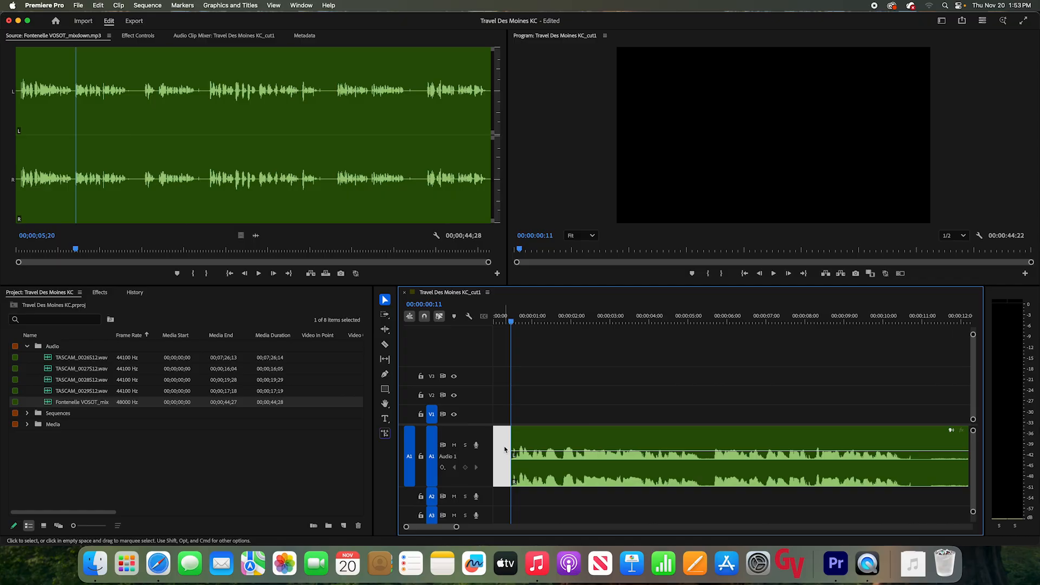
Try closing the gap by moving the remaining voice clip to the start of track A1, and undo the move
click(551, 445)
drag(573, 437, 514, 441)
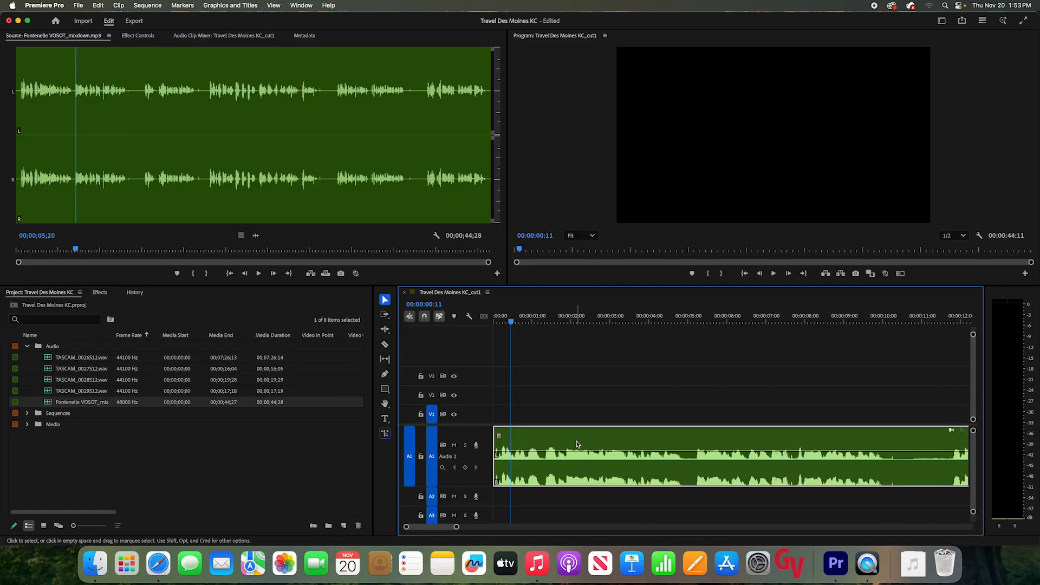
key(super+z)
Ripple delete the gap at the start of track A1 and save the project
click(504, 444)
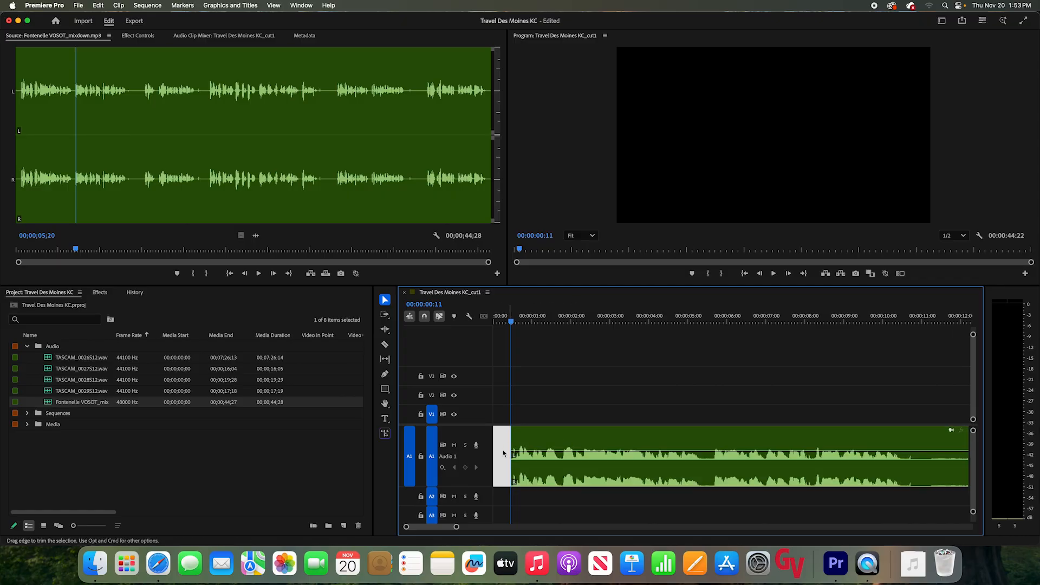
right_click(503, 447)
click(511, 450)
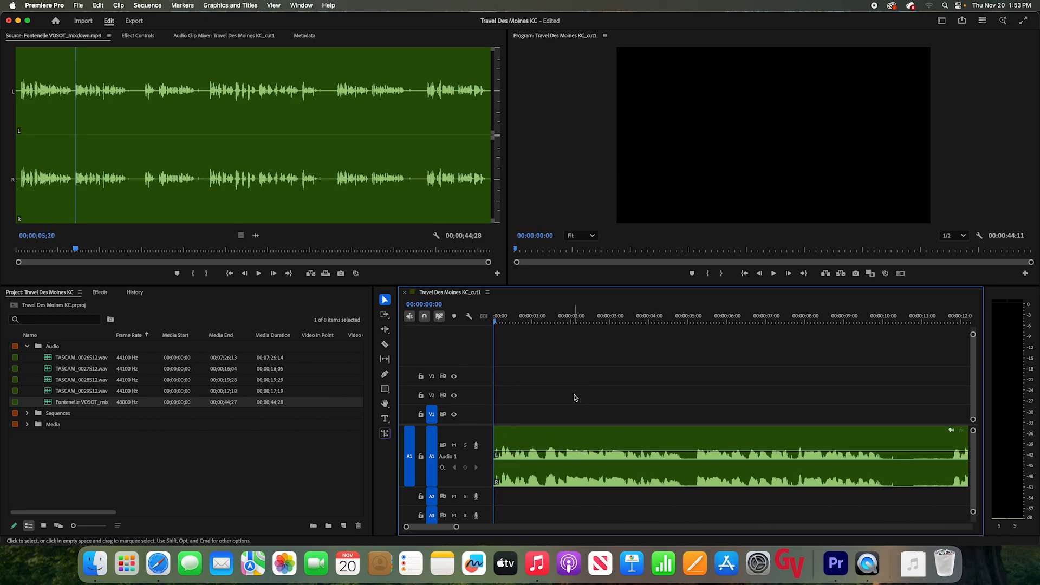
key(super+s)
Play the voice track from the start to 00:00:10:03 and split the clip there, at the end of the first narration passage
key(space)
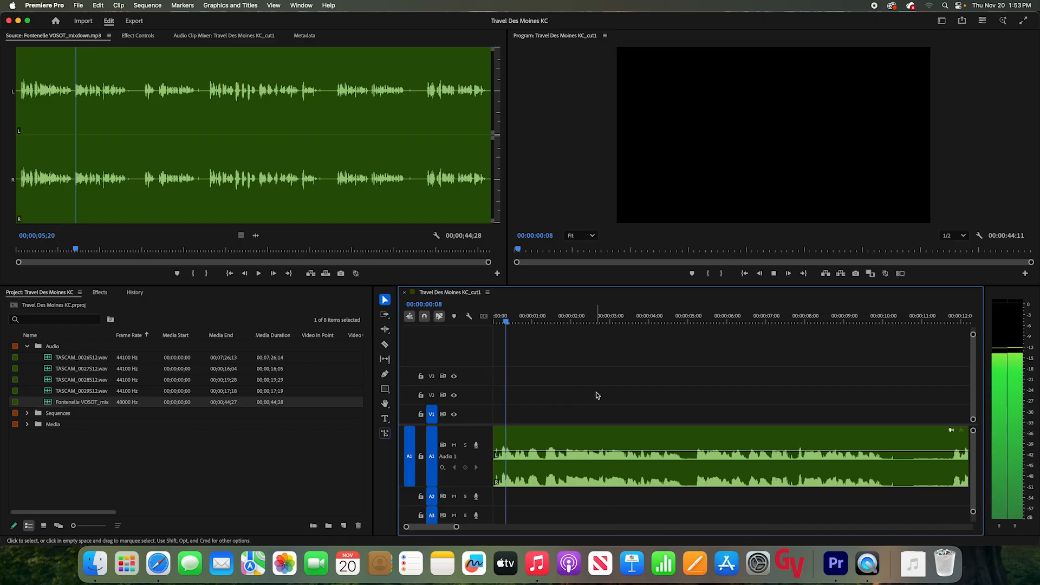
drag(455, 526, 481, 528)
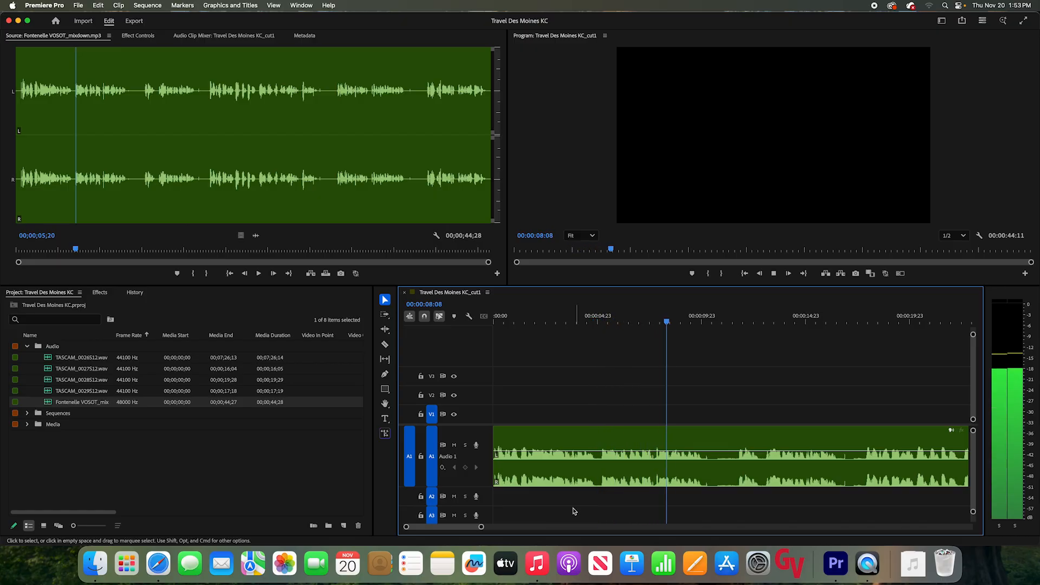
key(space)
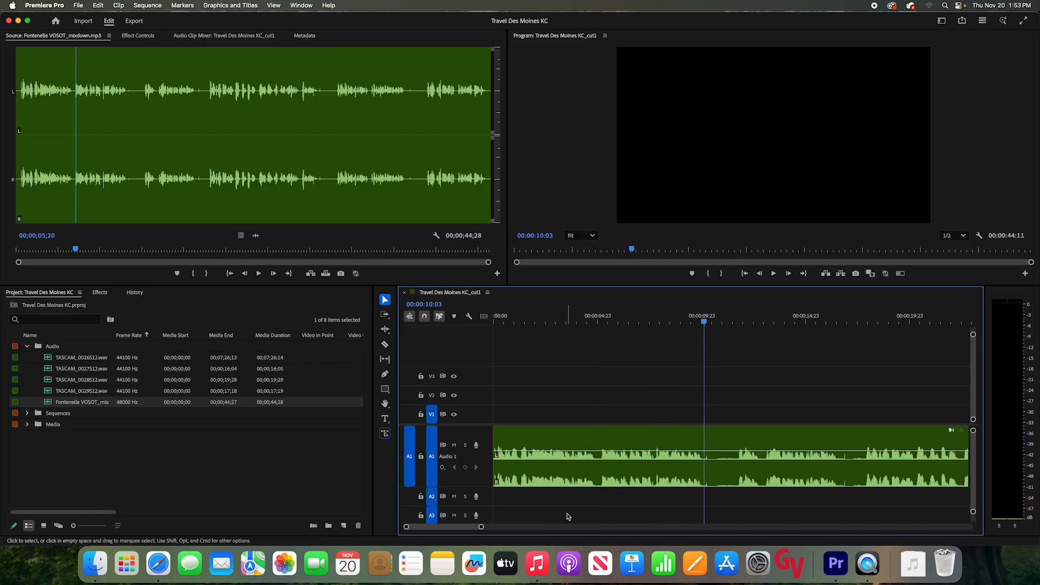
key(c)
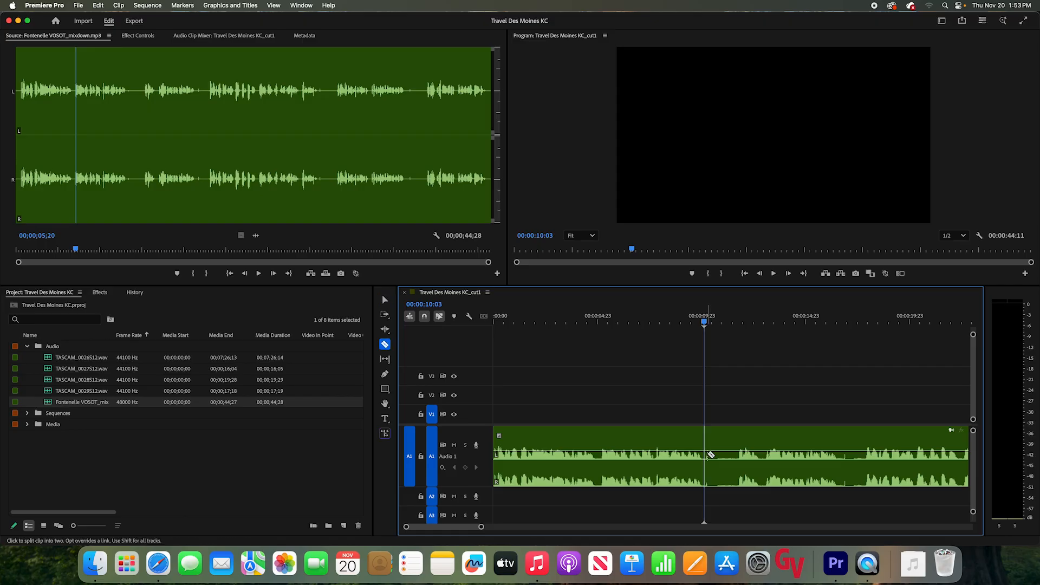
click(704, 452)
key(v)
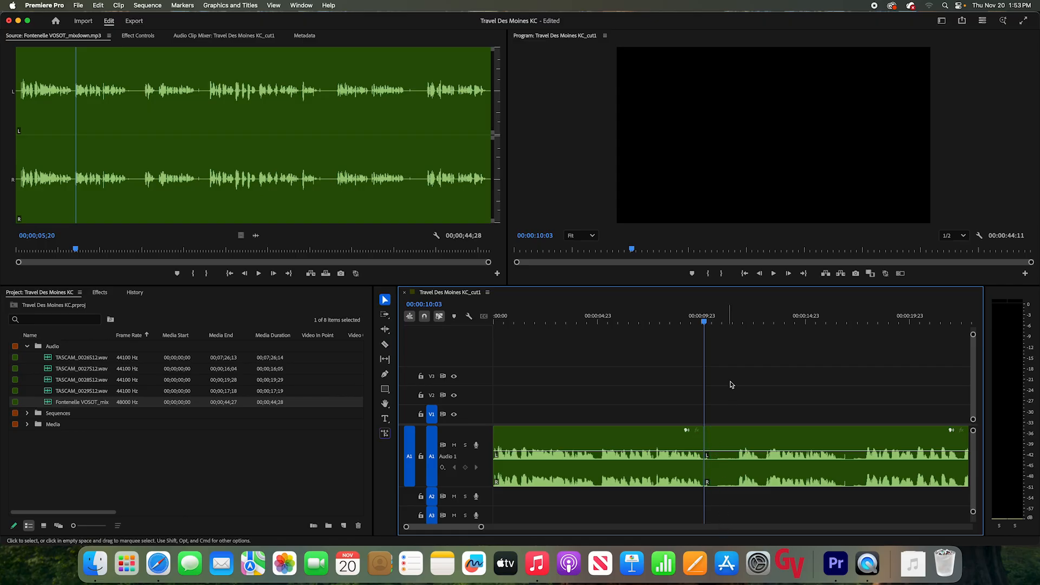
Split the voice clip again at 00:00:11:17, just before the next narration passage starts
click(702, 320)
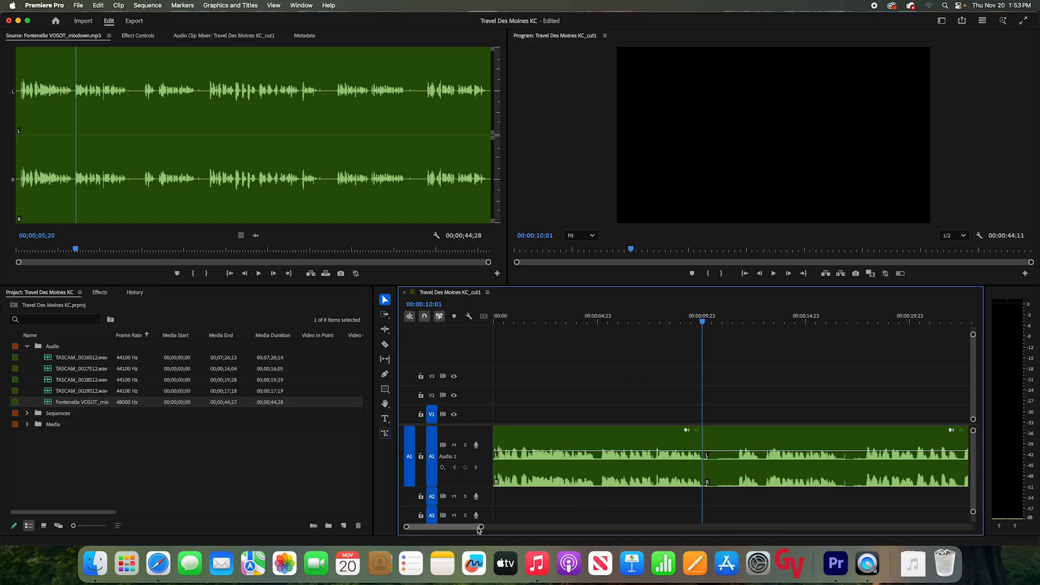
mouse_move(481, 526)
mouse_down()
mouse_move(457, 527)
mouse_move(476, 528)
mouse_up()
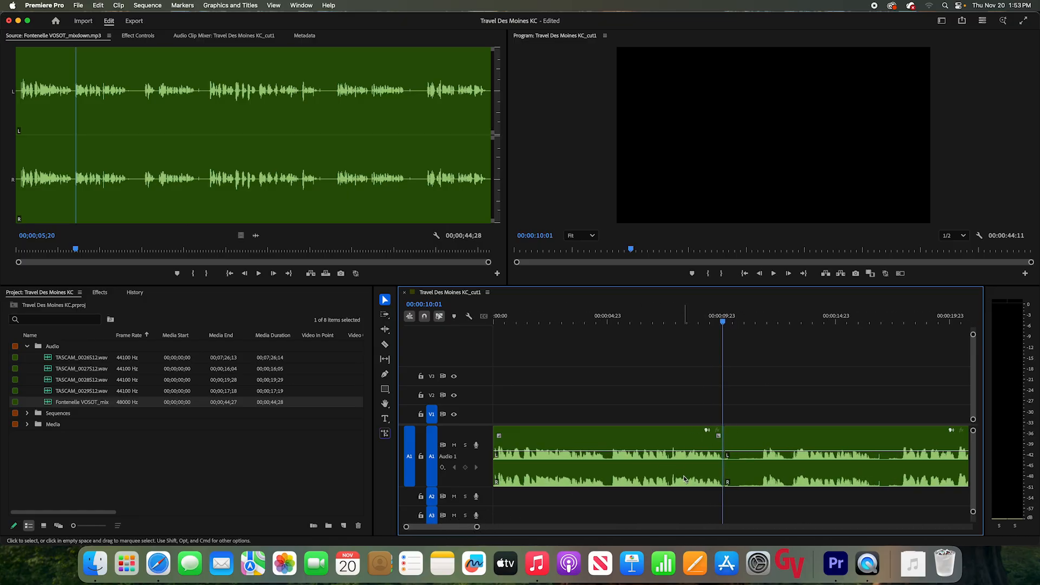
key(c)
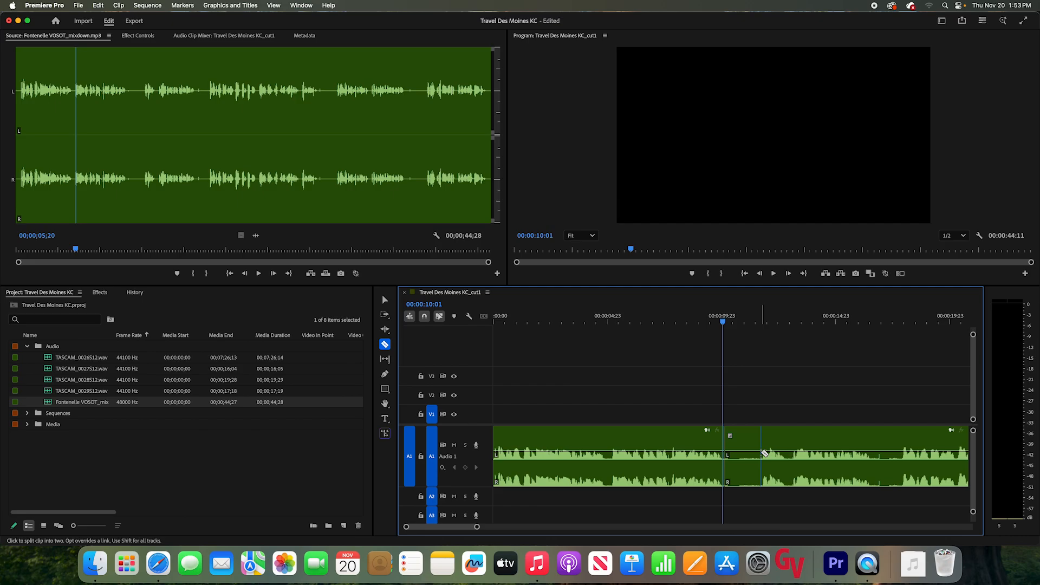
click(761, 453)
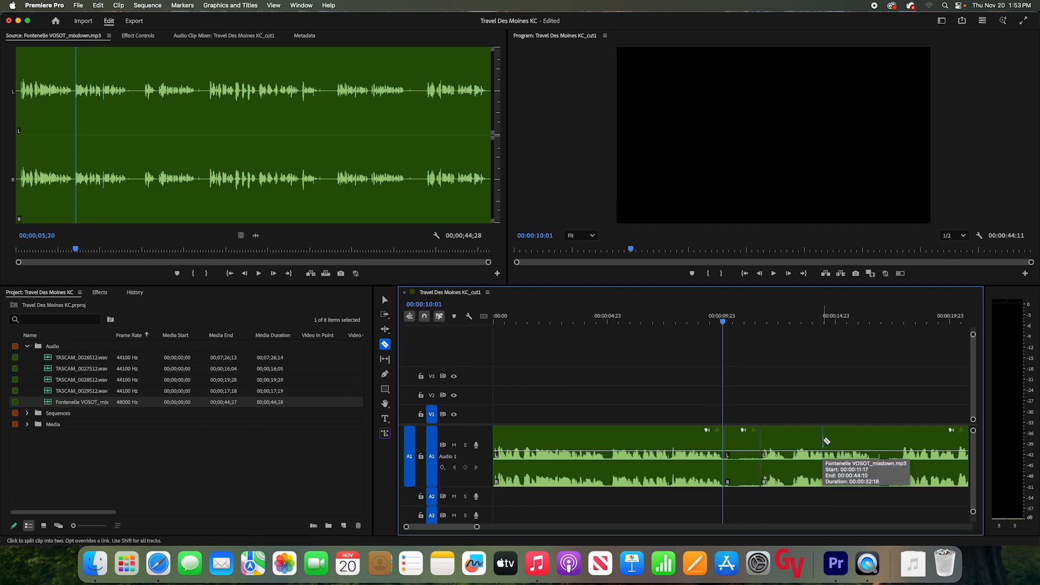
key(v)
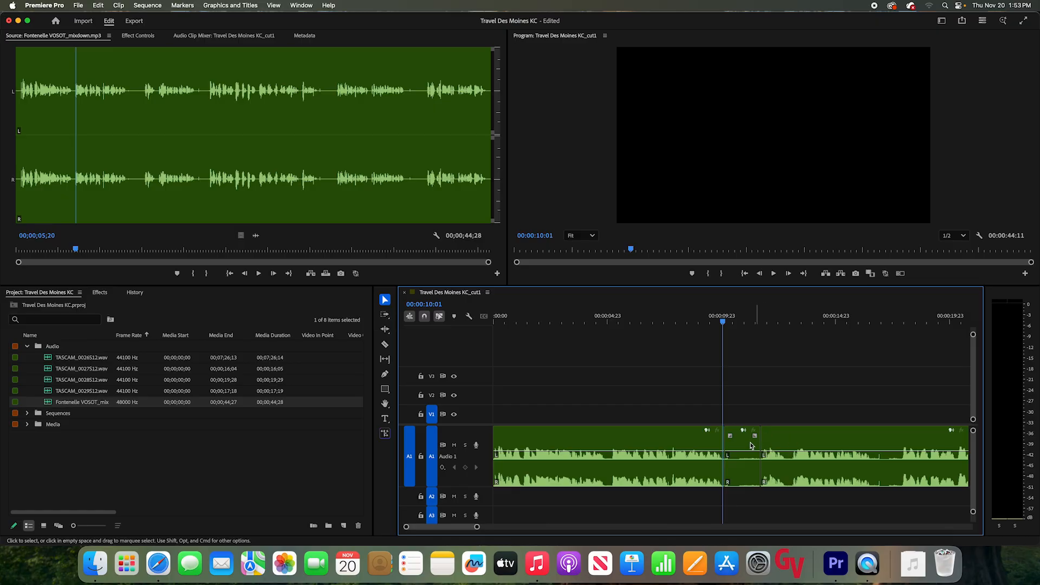
Delete the pause between the two cuts and move the remaining voice clip later on A1, starting at 00:00:16:08
click(746, 446)
key(Delete)
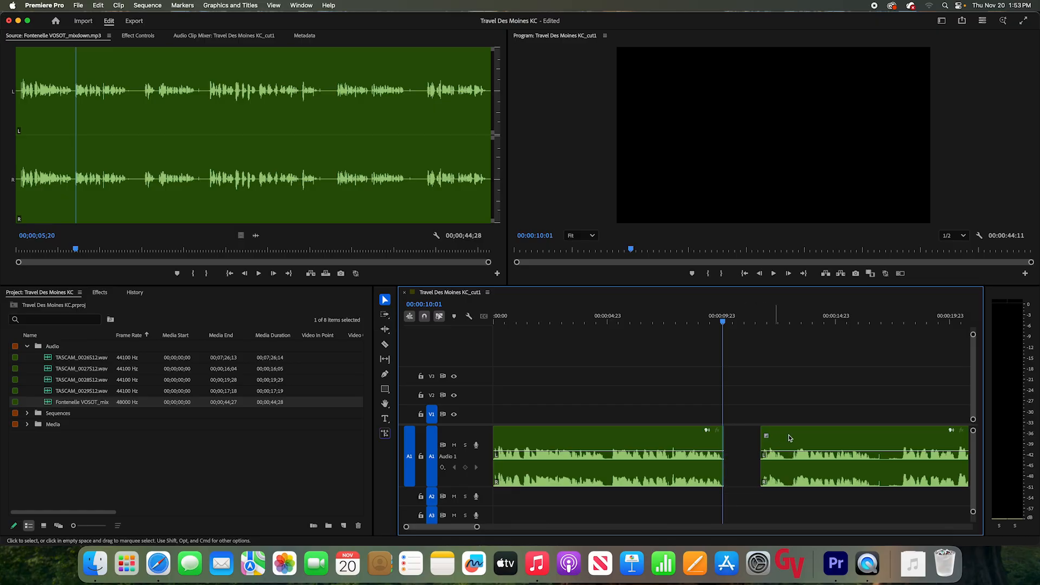
drag(789, 437, 896, 439)
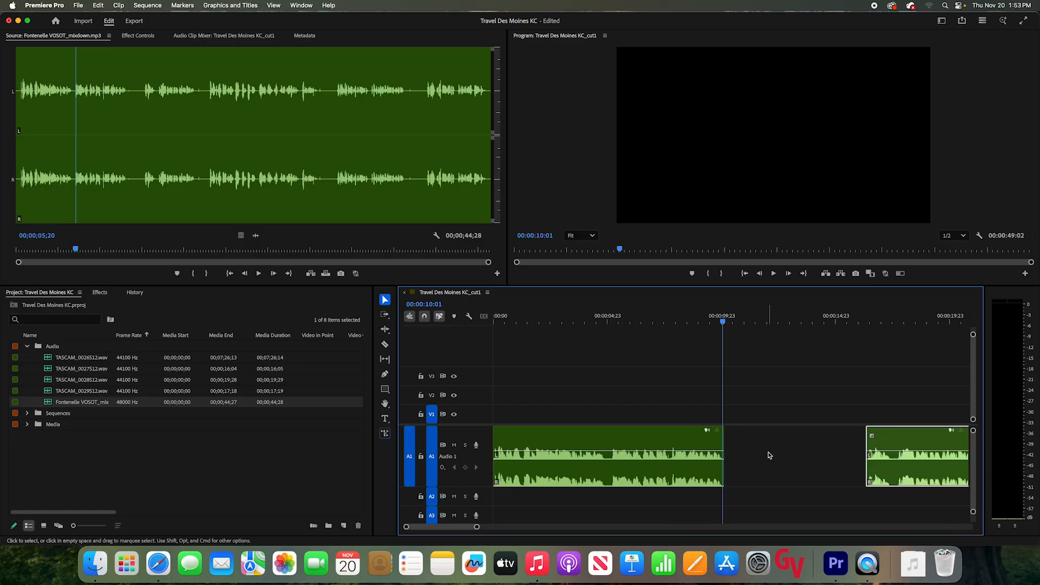
drag(588, 320, 540, 320)
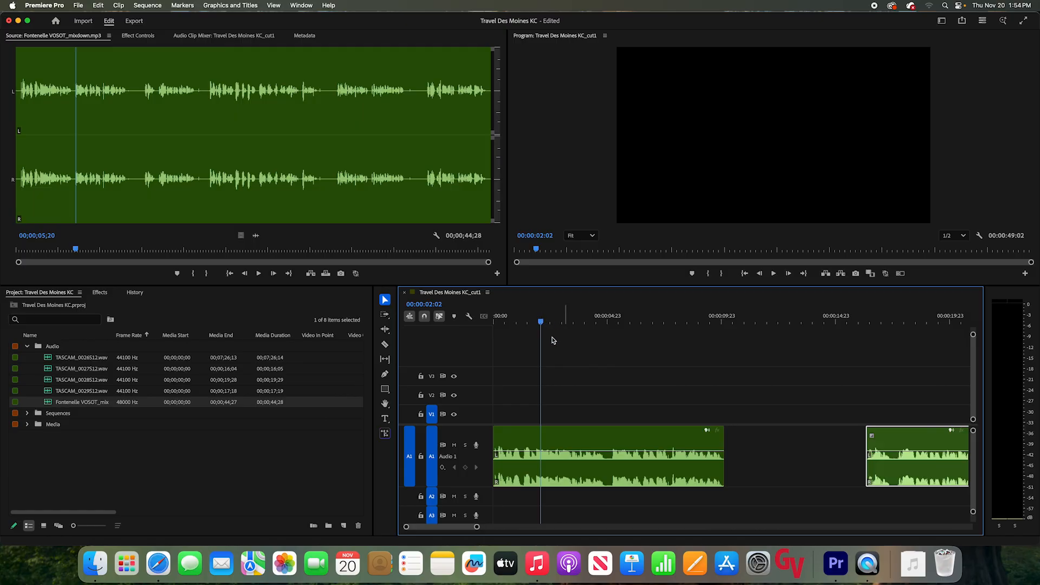
Switch to Finder, expand the Audio folder and open the VOSOT Draft document
click(95, 563)
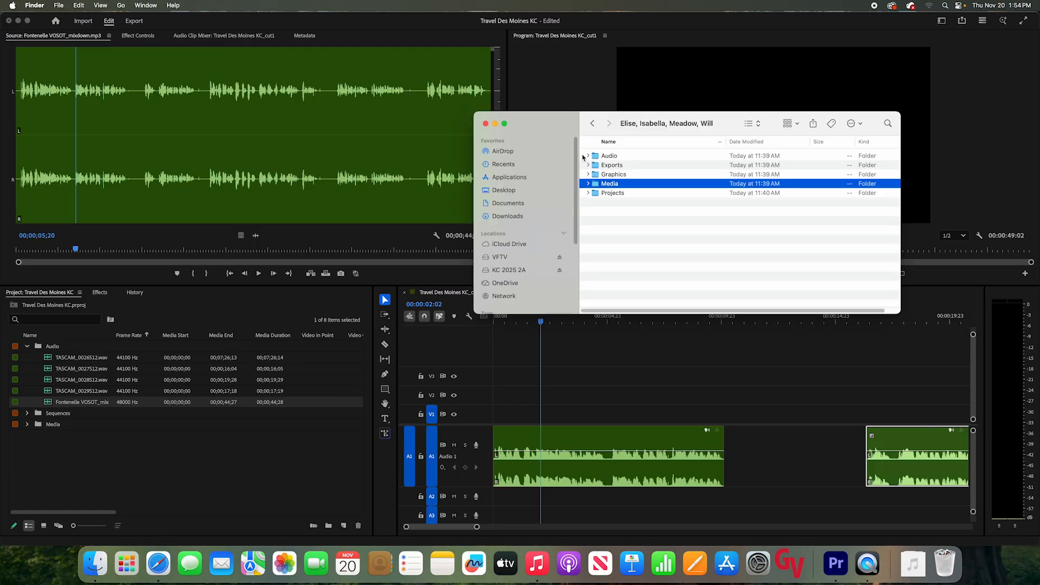
click(588, 156)
click(631, 169)
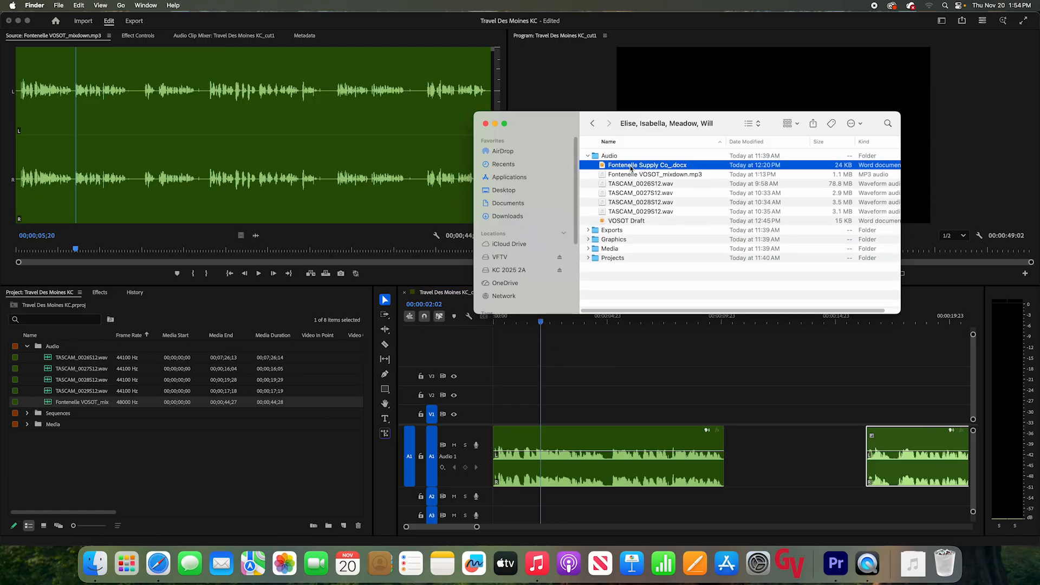
click(631, 222)
double_click(627, 222)
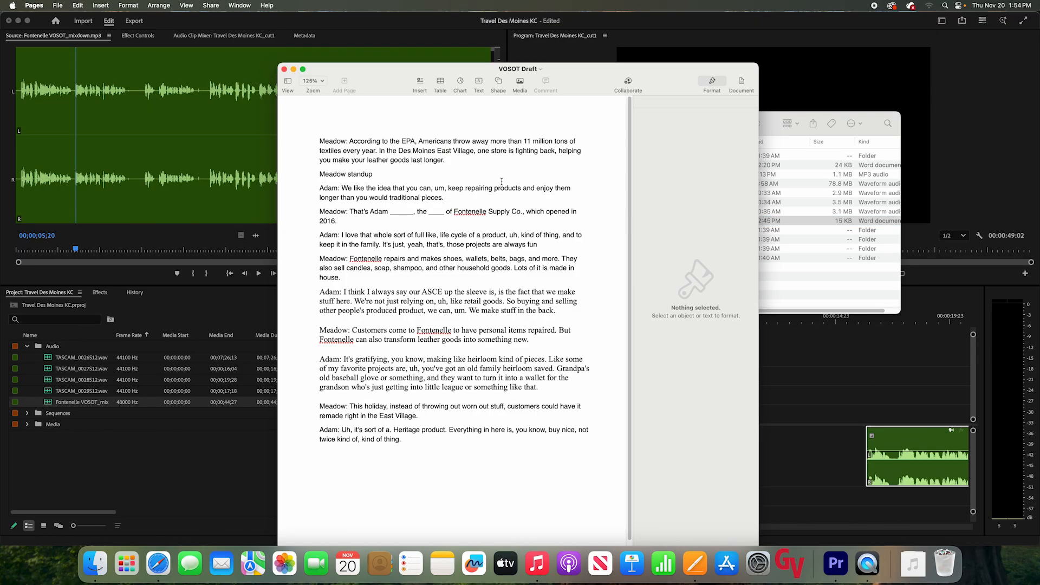
Review the start of the script, highlighting the opening narration paragraph and the standup line below it
click(501, 182)
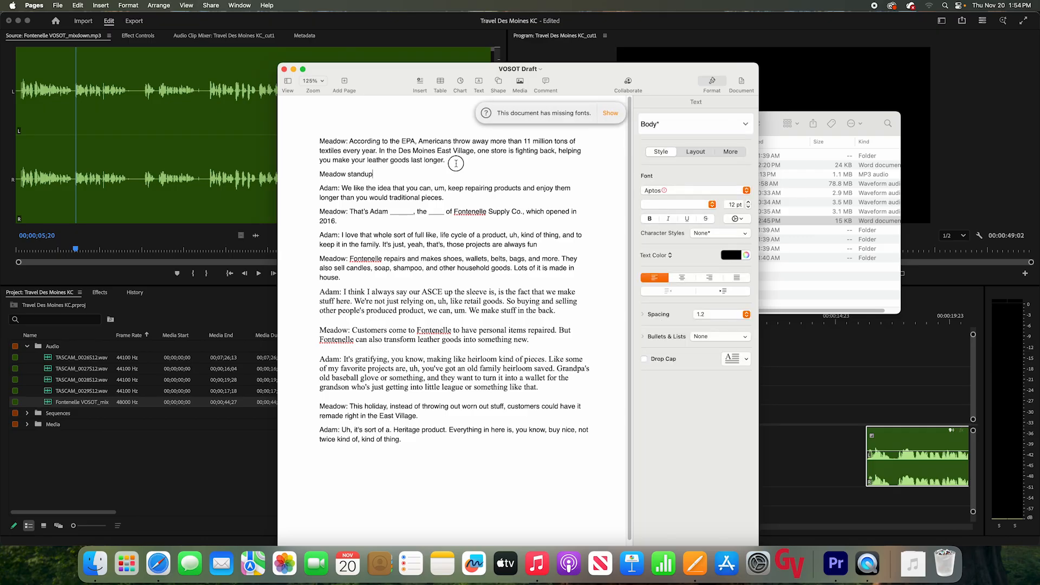
mouse_move(465, 159)
mouse_down()
mouse_move(324, 134)
mouse_move(467, 167)
mouse_up()
click(402, 152)
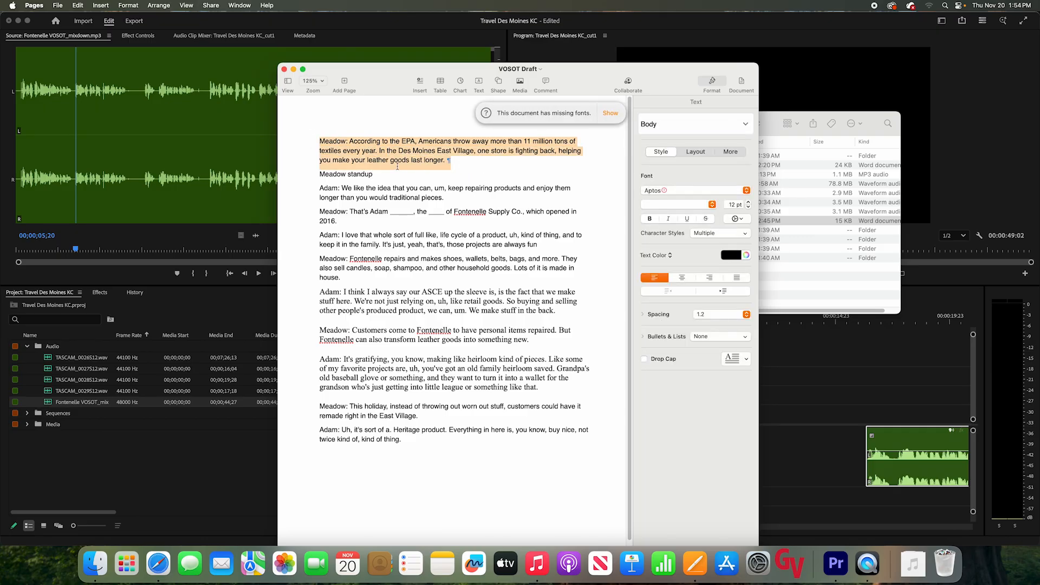
drag(398, 172, 299, 173)
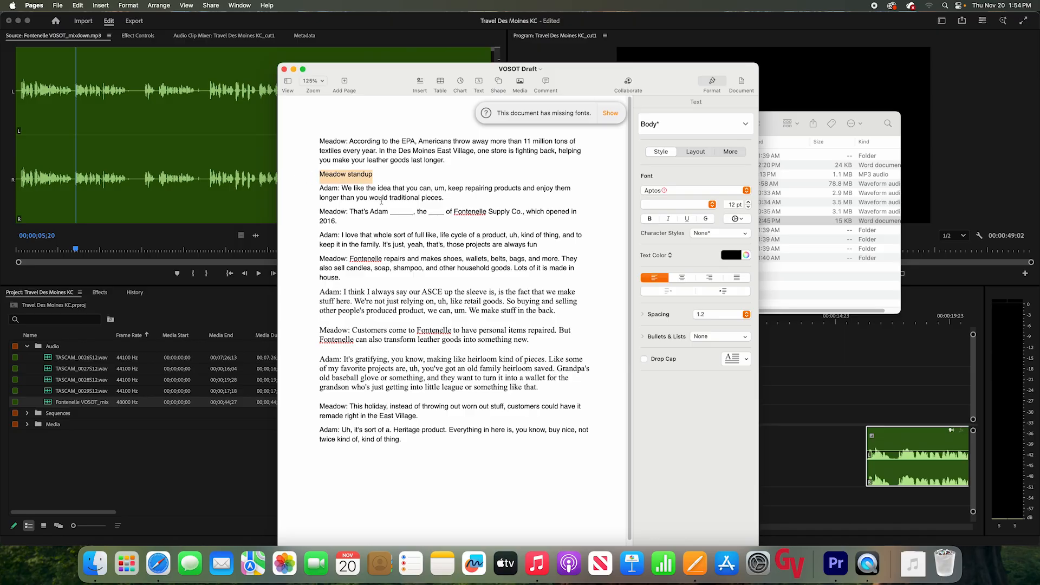
Return to Premiere Pro and move the second voice clip further along track A1, starting at 00:00:40:02
click(840, 377)
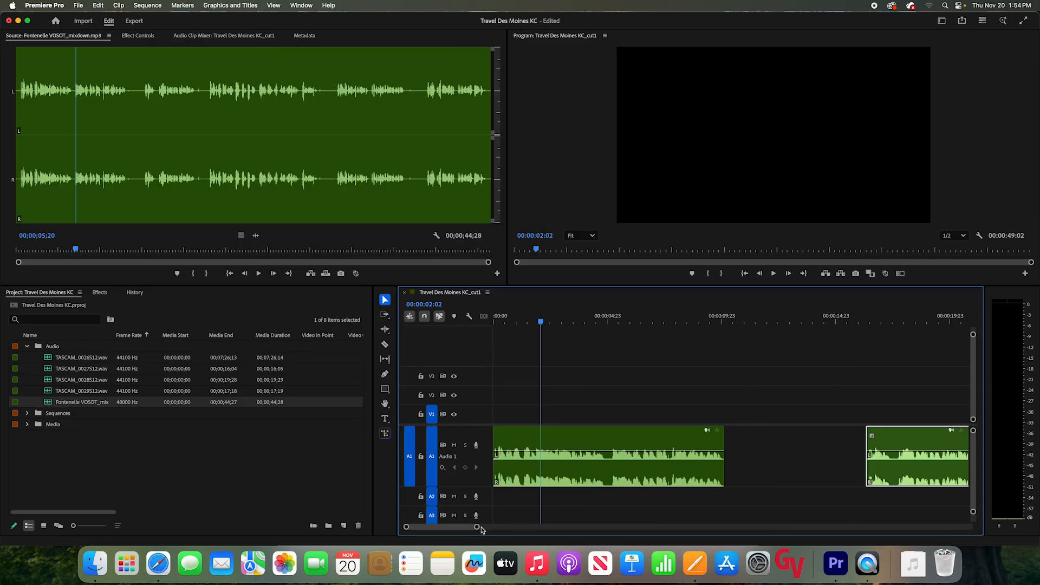
drag(476, 527, 563, 526)
double_click(624, 448)
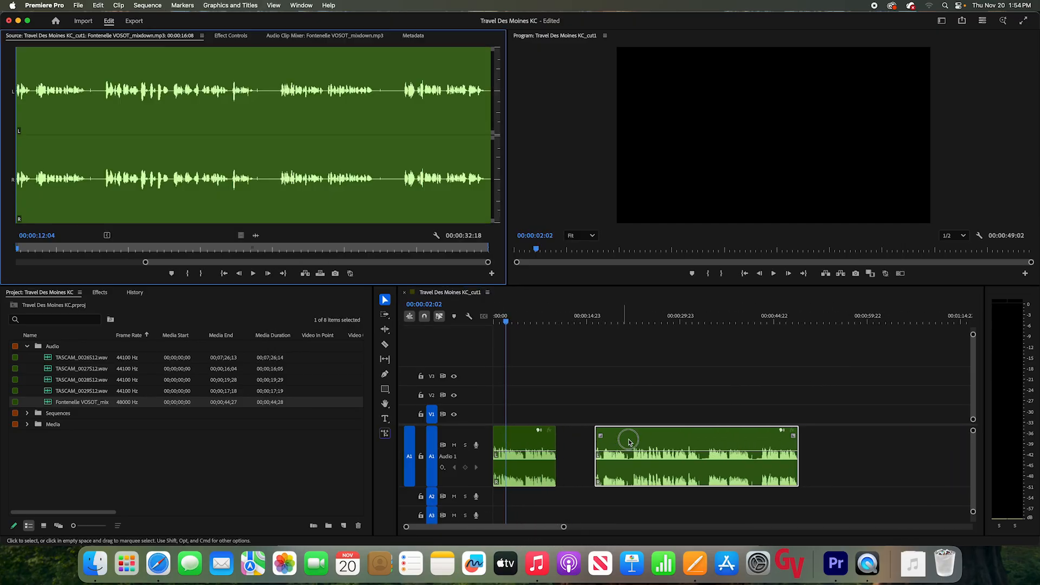
drag(643, 437, 790, 440)
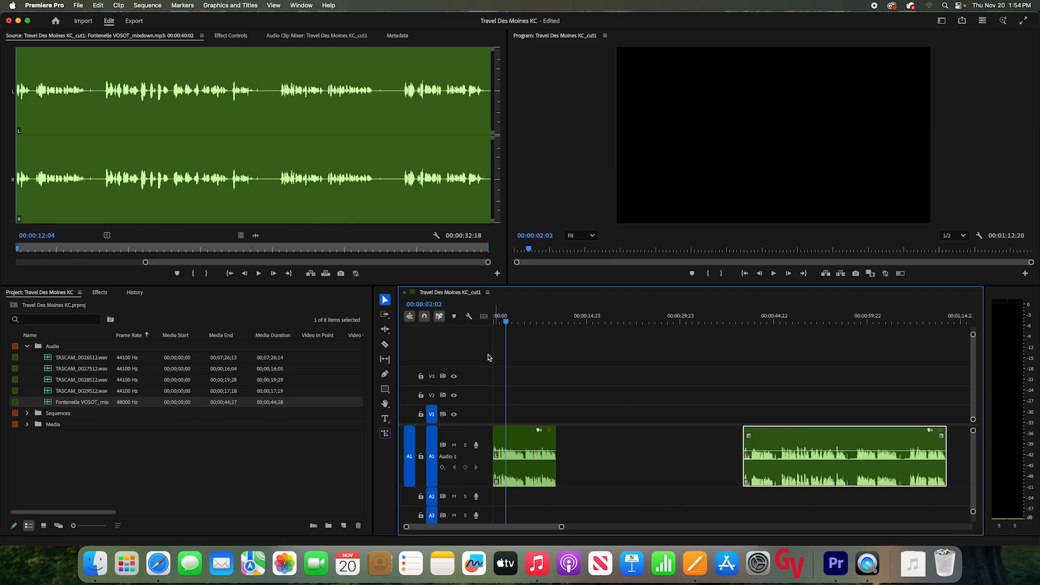
Collapse the Audio bin, expand the Camera A bin inside Media and select its first MP4 clip
click(27, 345)
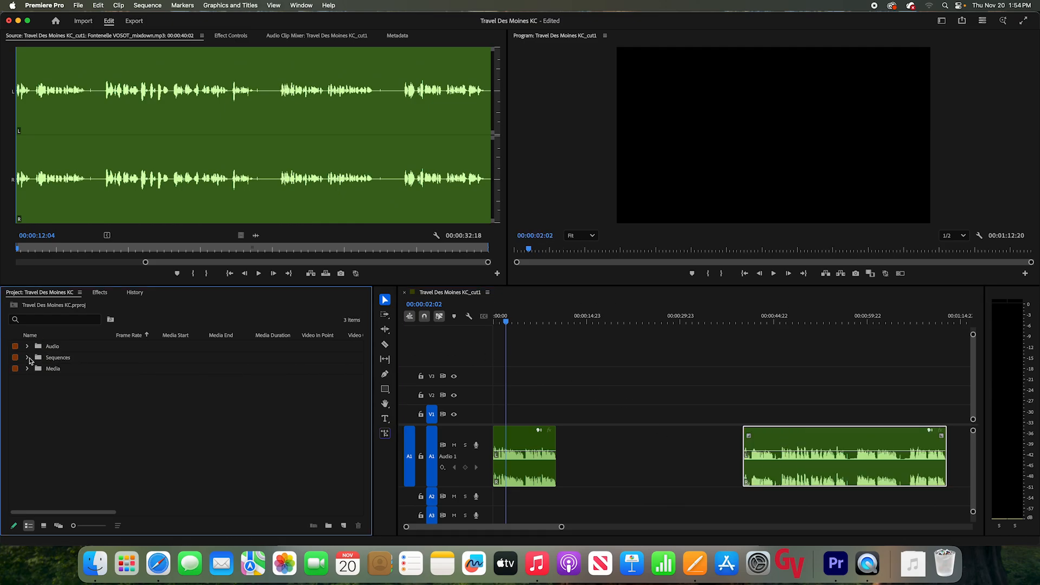
click(37, 380)
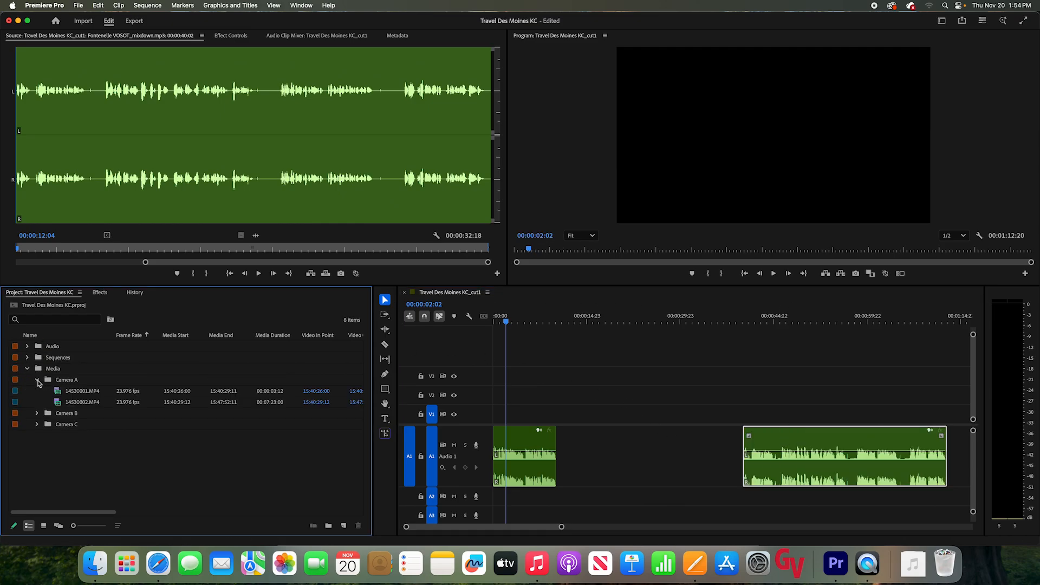
click(67, 393)
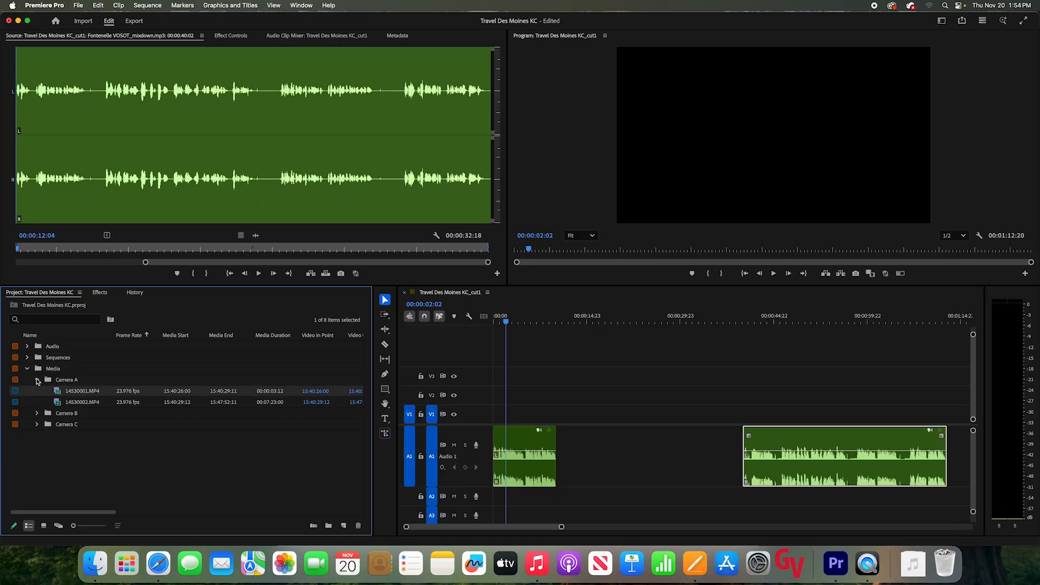
Collapse the Camera A bin and briefly check the contents of the Camera B bin
click(37, 380)
click(36, 391)
click(37, 391)
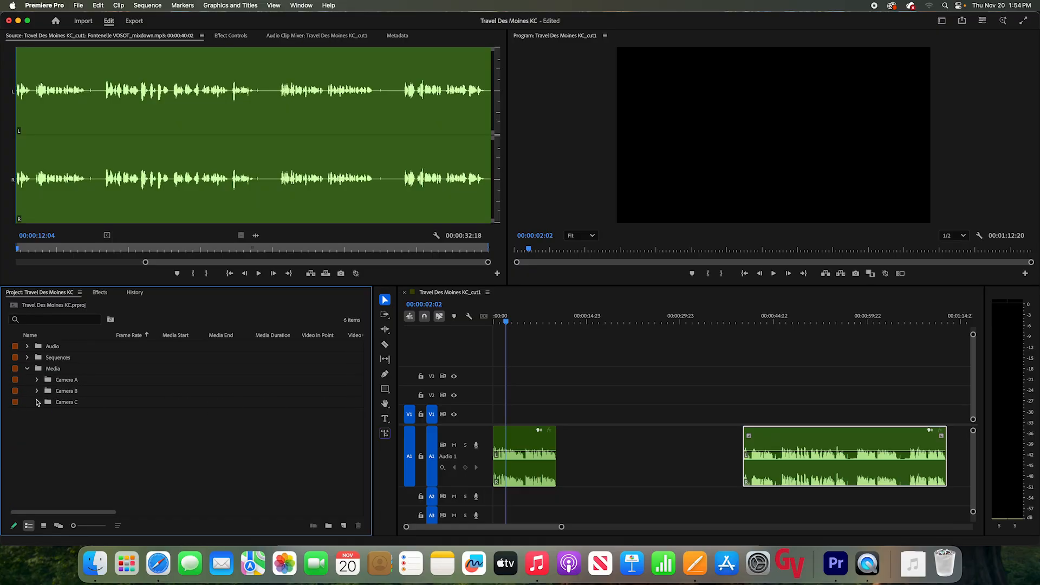
click(36, 391)
click(36, 391)
click(62, 391)
key(Up)
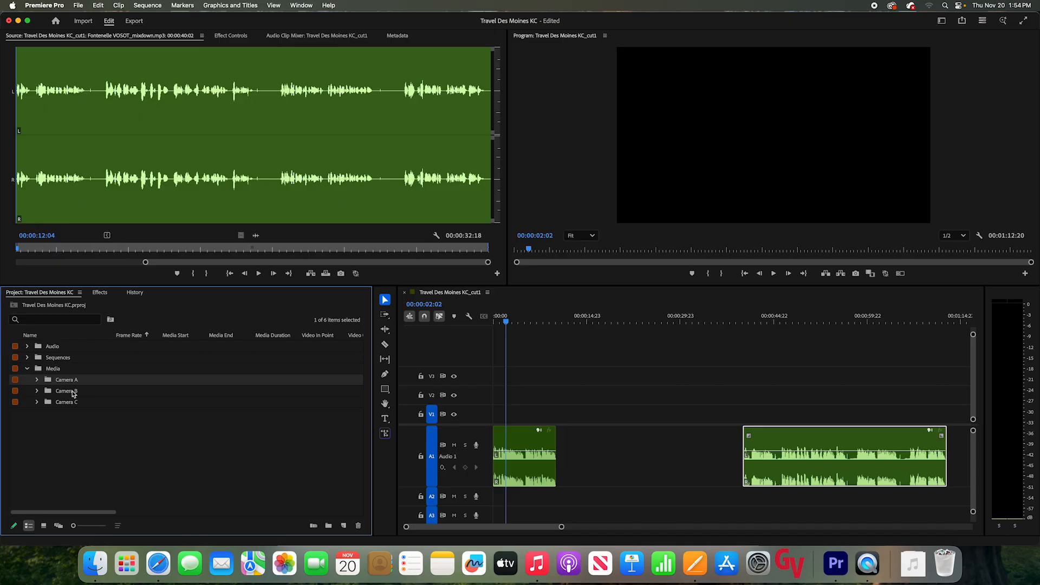
Open the Camera A bin in its own tab and return to the project's bin list
click(73, 393)
click(65, 403)
click(68, 382)
double_click(48, 381)
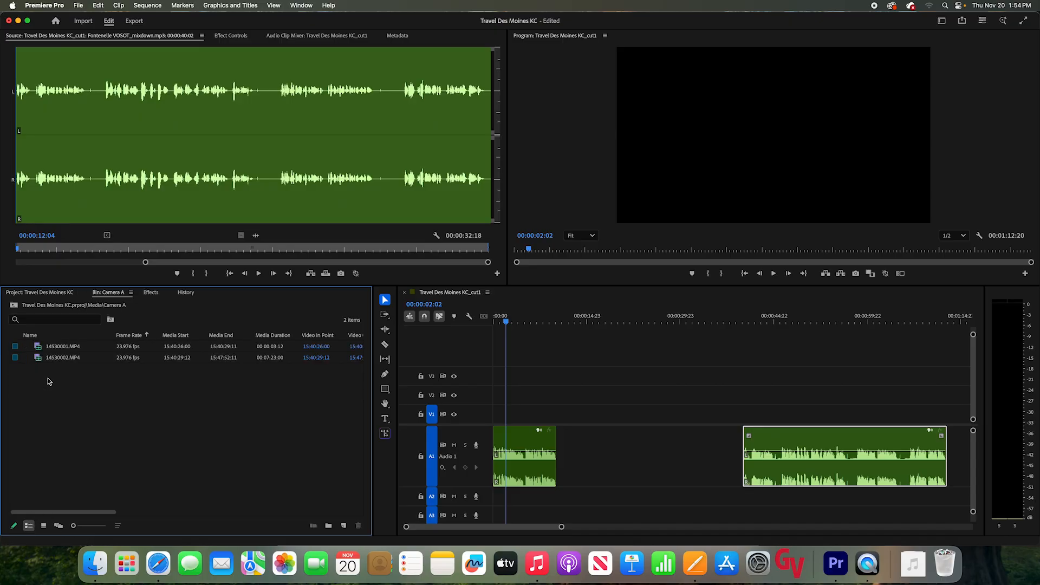
click(53, 295)
click(104, 292)
click(47, 295)
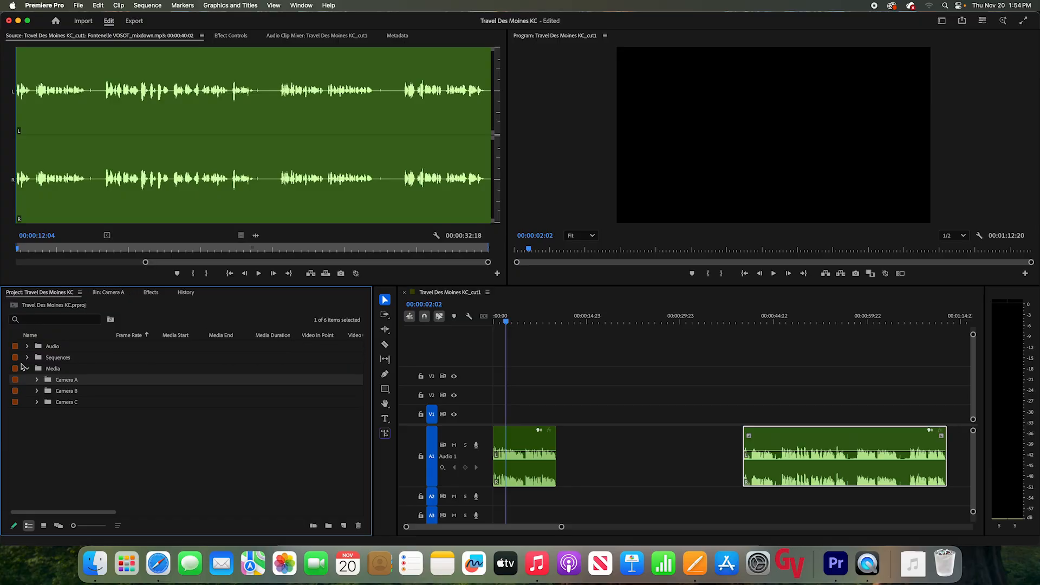
click(27, 368)
click(100, 293)
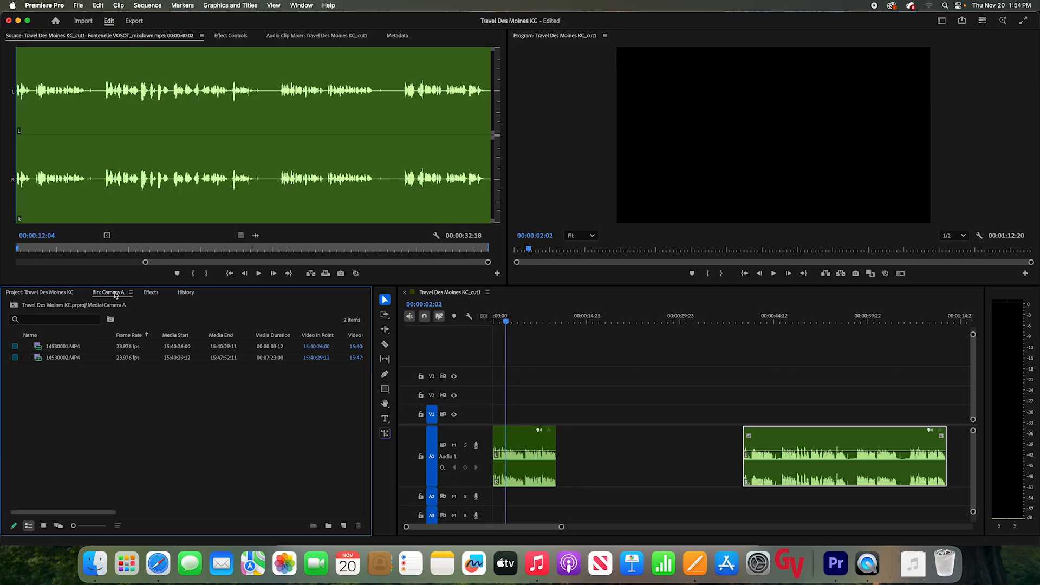
click(54, 293)
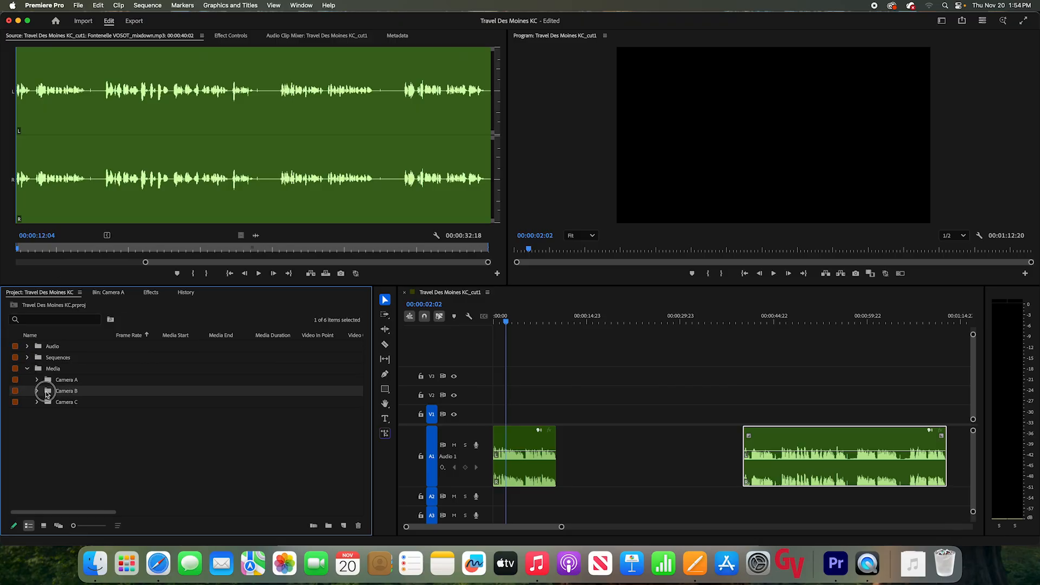
Open the Camera B and Camera C bins in their own tabs and place the Camera C tab after Camera B
double_click(46, 390)
click(174, 295)
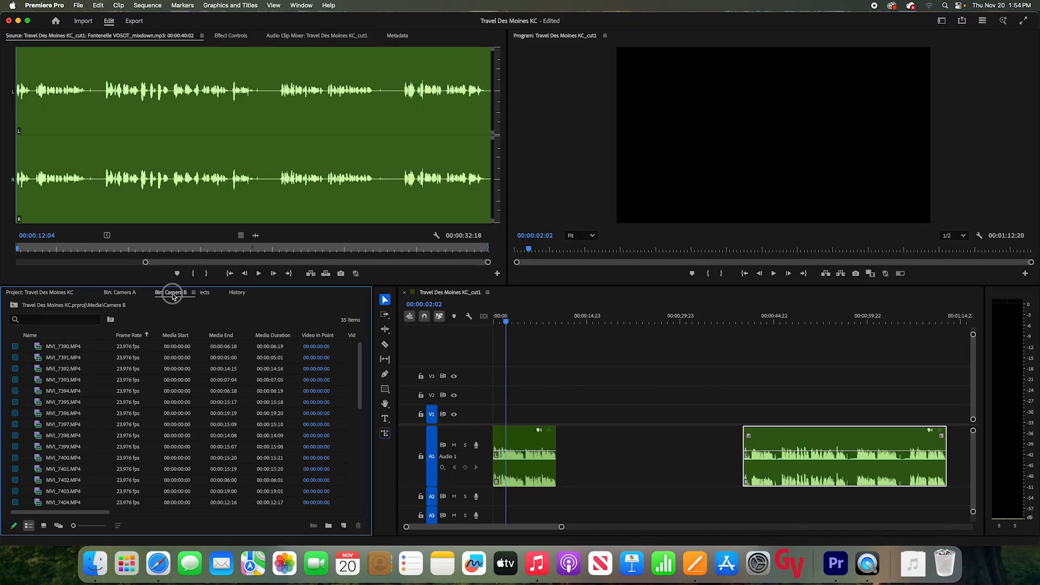
click(53, 294)
double_click(46, 401)
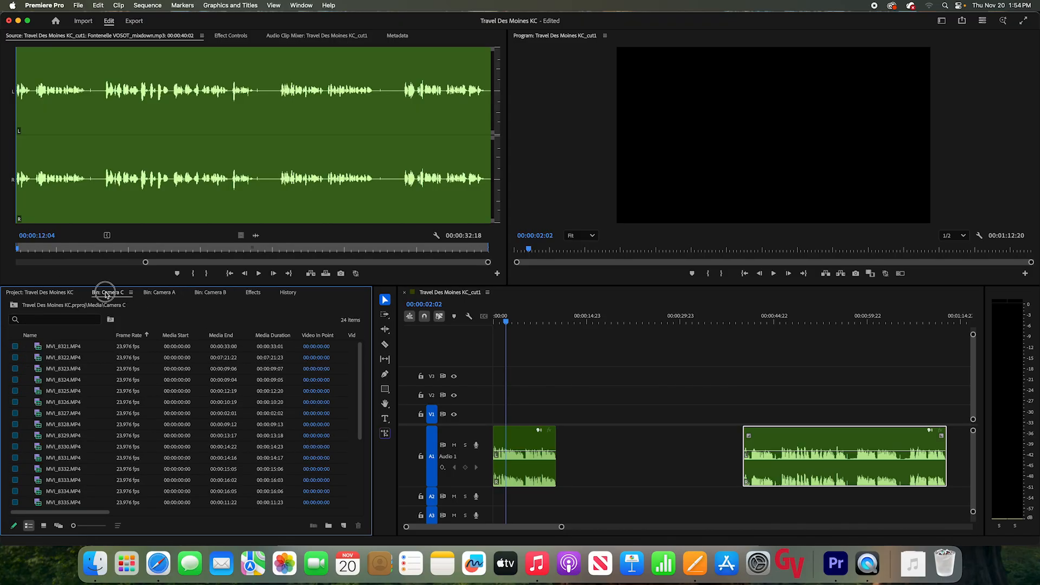
drag(105, 294, 208, 293)
Look through the three camera bin tabs and show the Camera A clips as thumbnails in Icon View
click(112, 293)
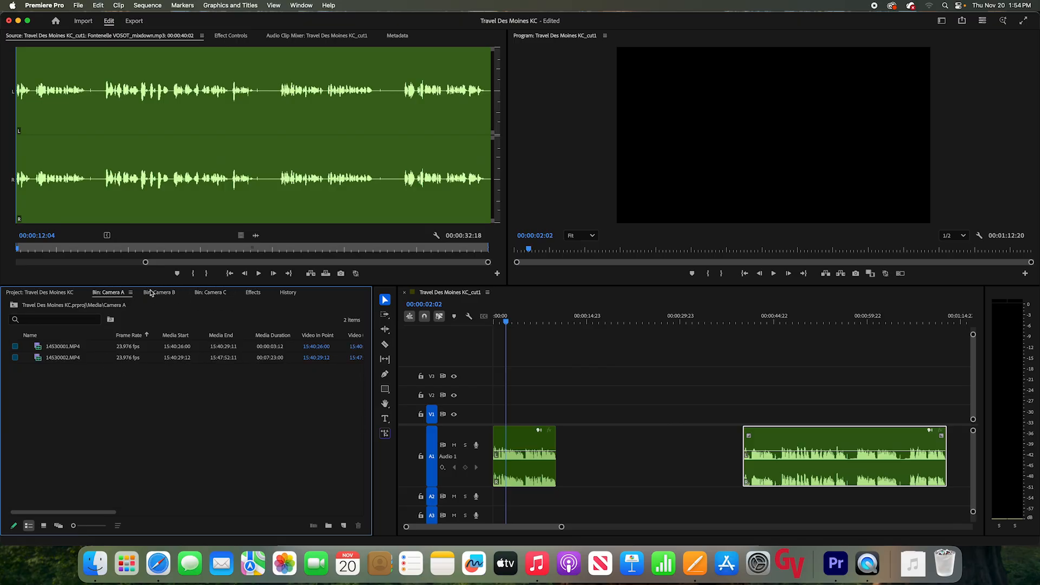
click(158, 293)
click(211, 296)
click(105, 293)
click(44, 526)
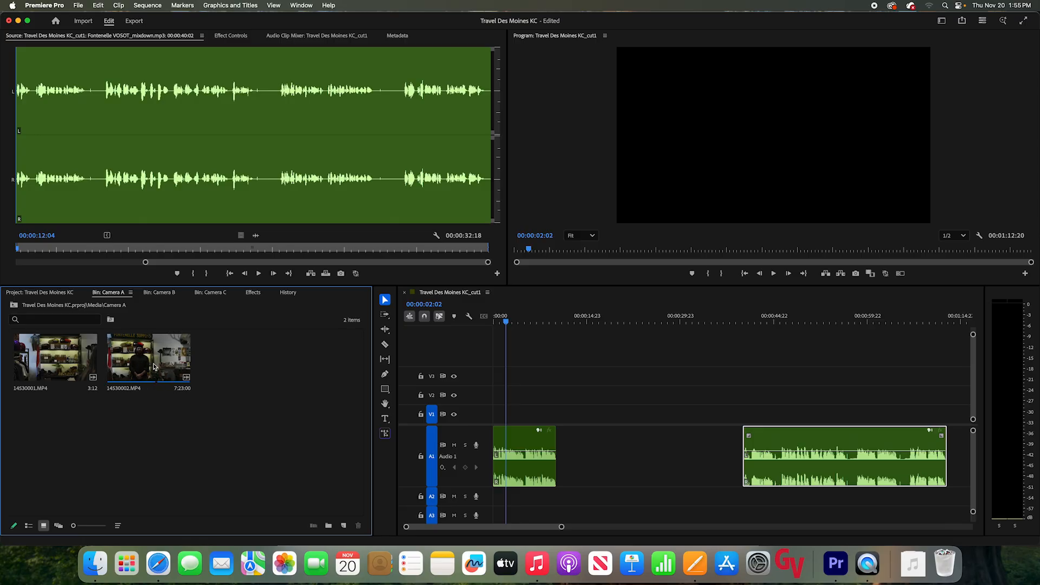
Show the Camera B clips in Icon View, browse them and load MVI_7409.MP4 into the Source Monitor
click(168, 292)
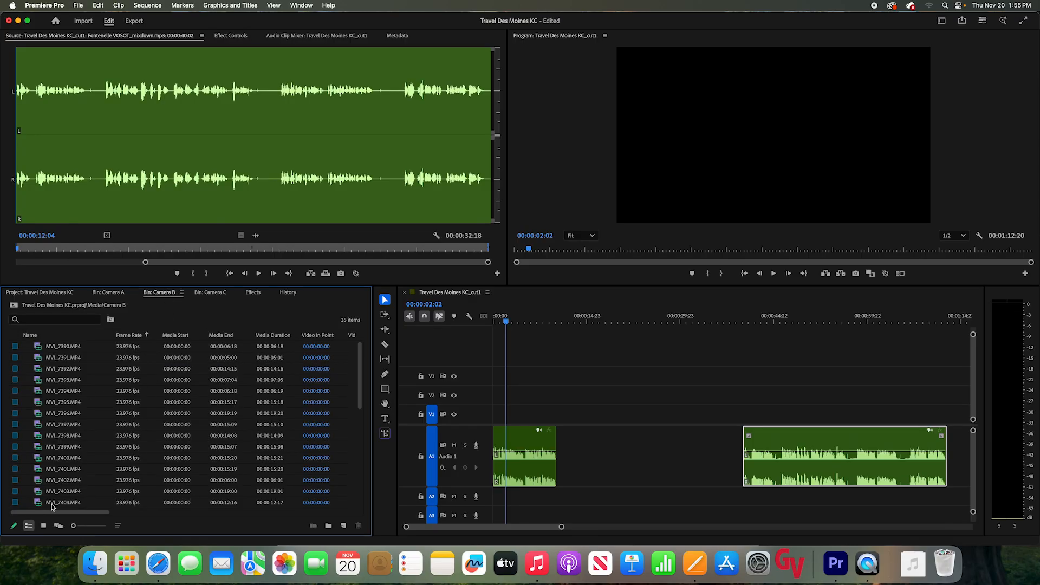
click(43, 525)
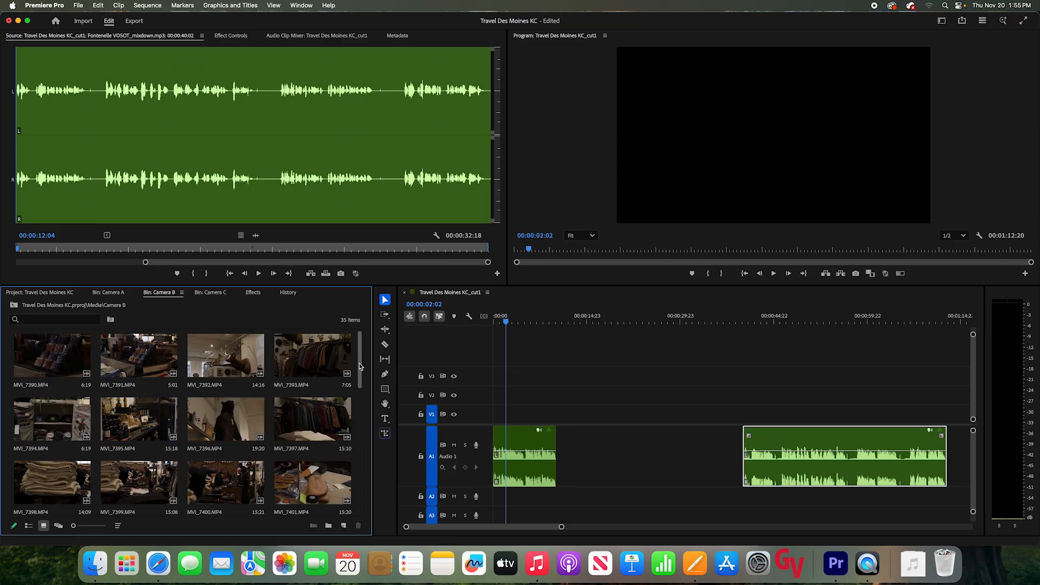
drag(360, 367, 362, 426)
double_click(313, 390)
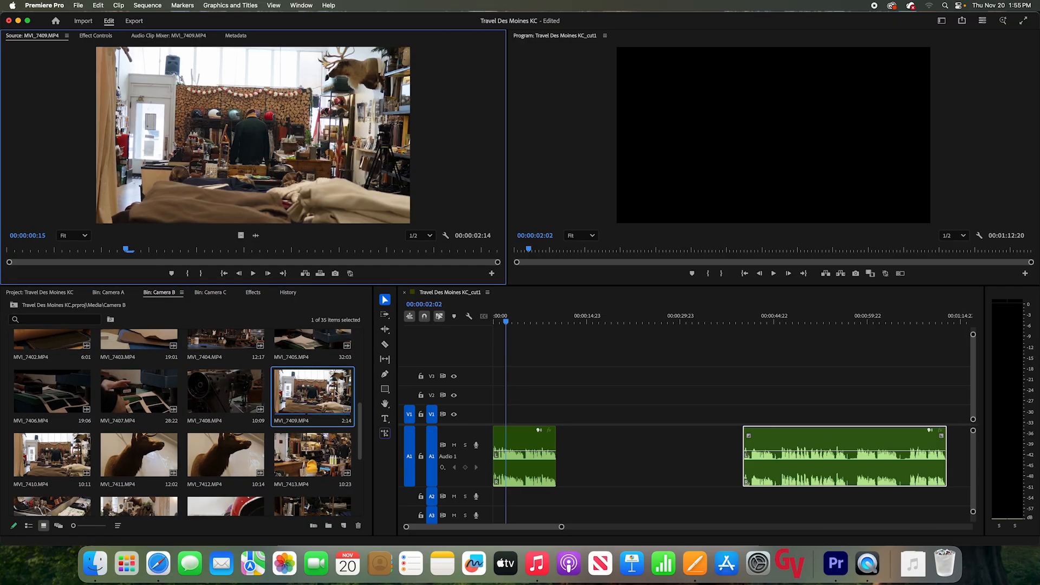
drag(360, 414, 360, 469)
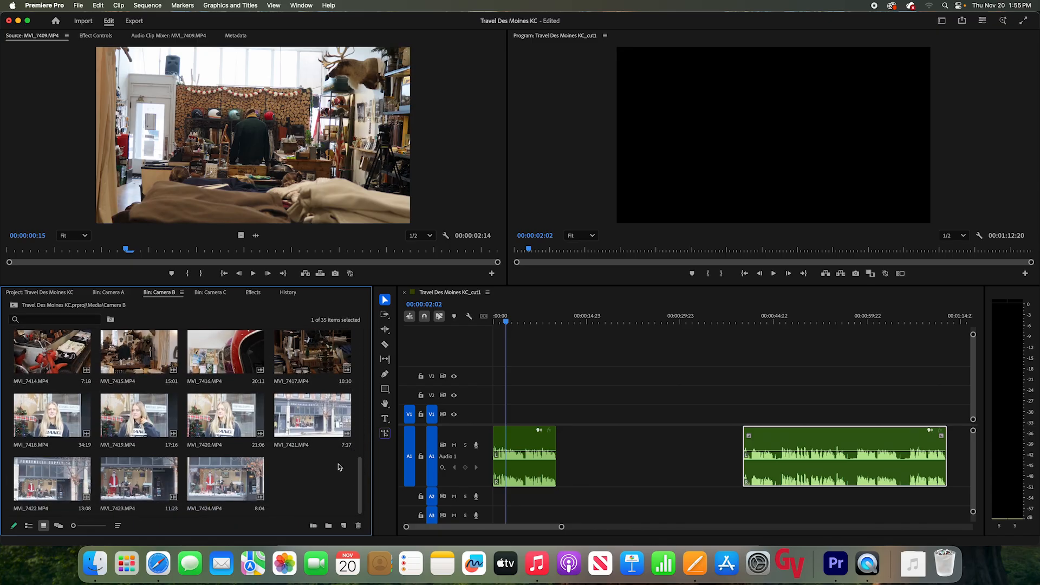
Show the Camera C clips in Icon View and browse to the end of the bin
click(211, 293)
click(44, 526)
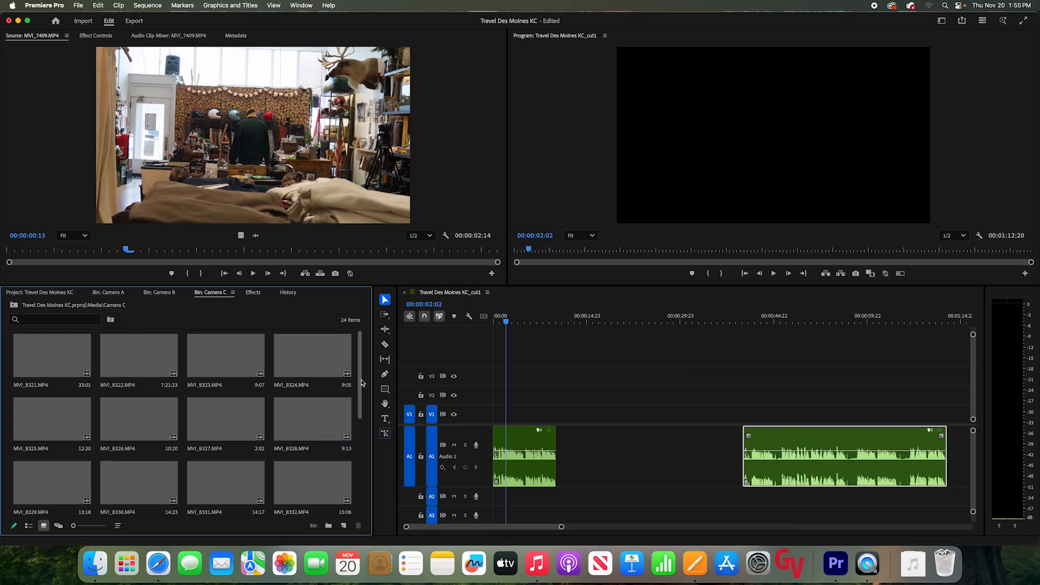
scroll(354, 460, down, 5)
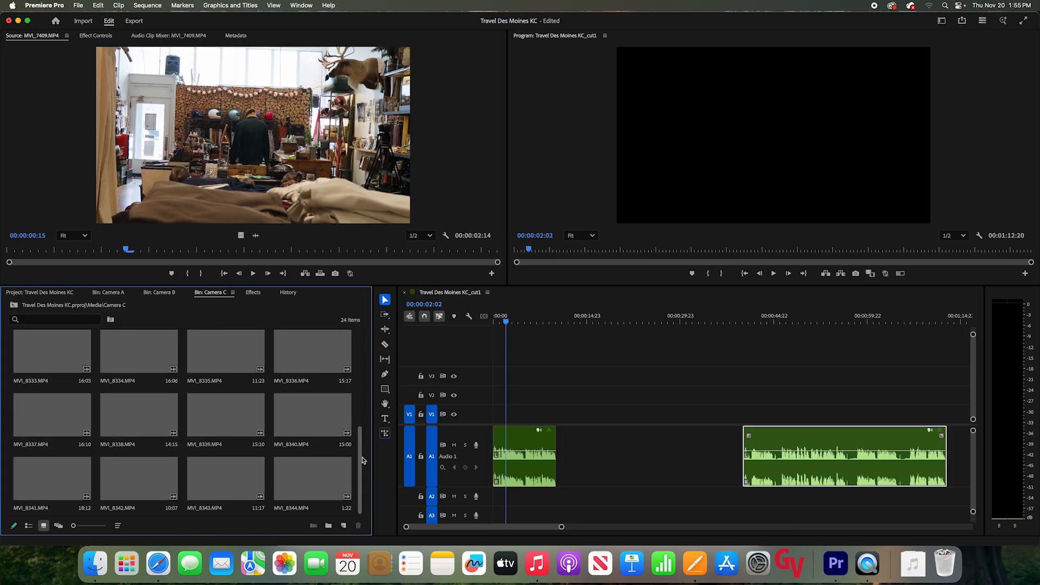
Load MVI_7418.MP4 from the Camera B bin into the Source Monitor and play it from near its start with the volume raised
click(166, 292)
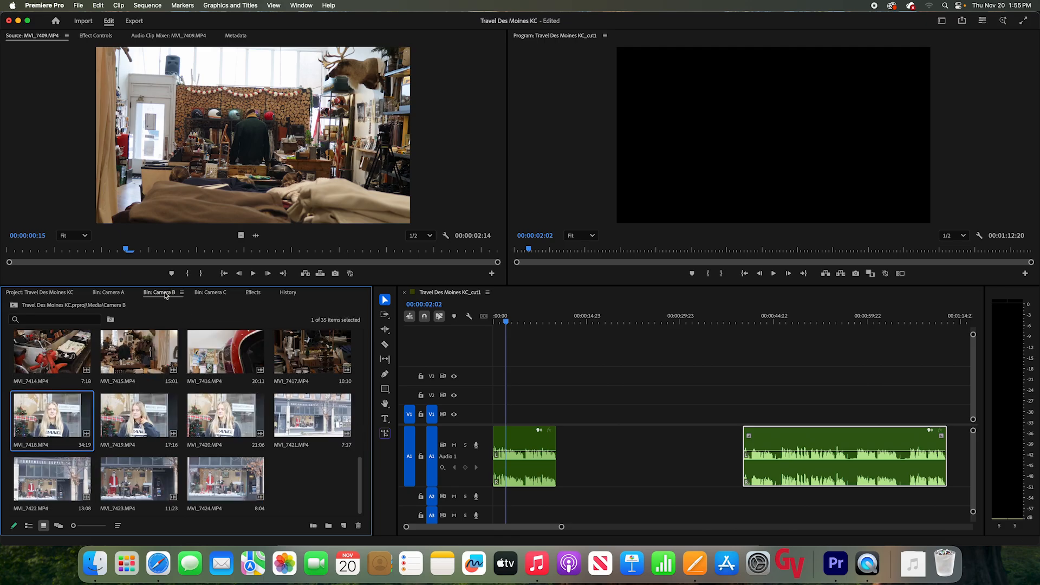
double_click(63, 415)
drag(79, 251, 10, 252)
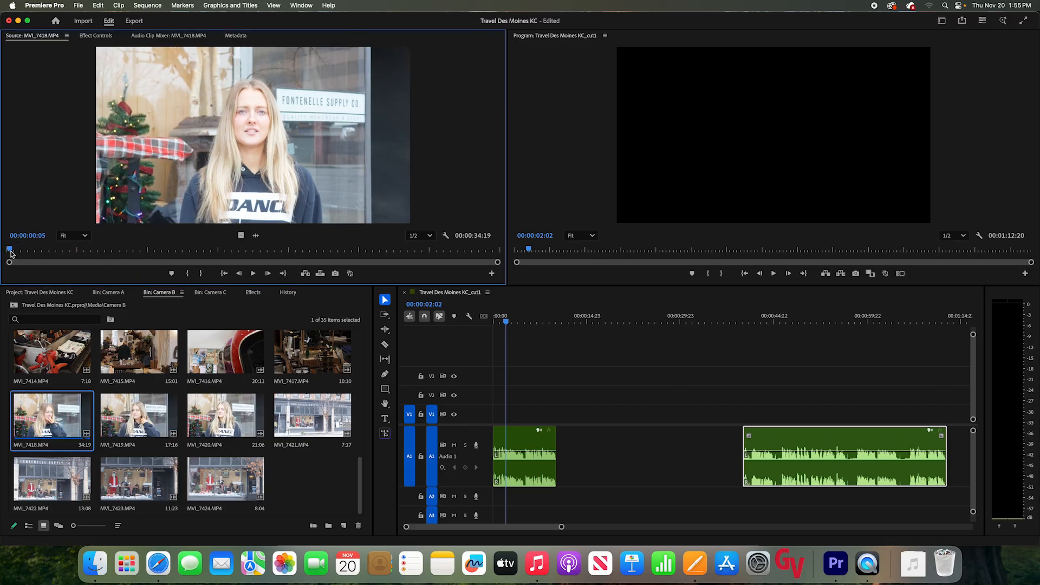
key(space)
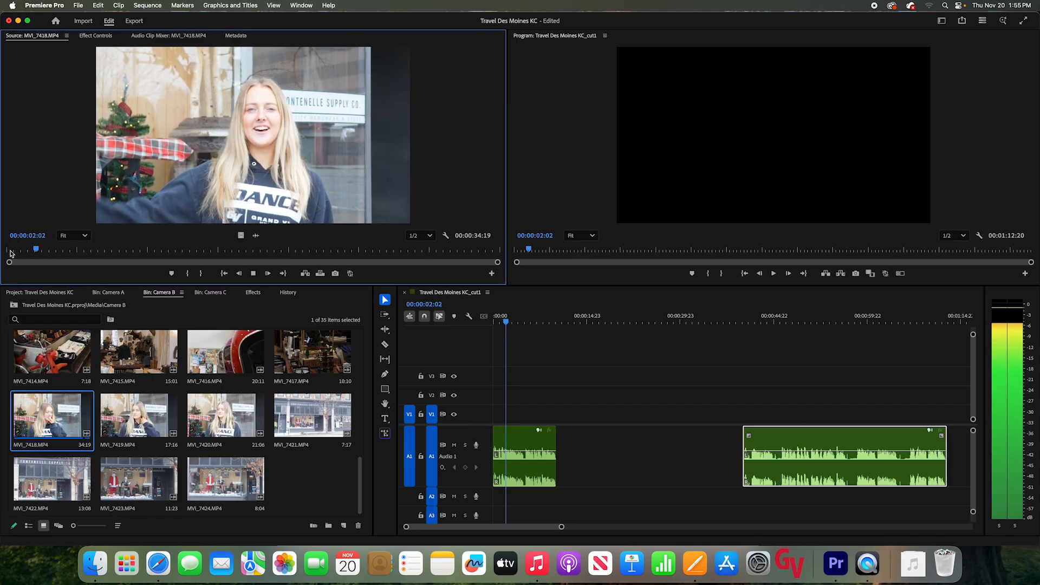
key(XF86AudioRaiseVolume)
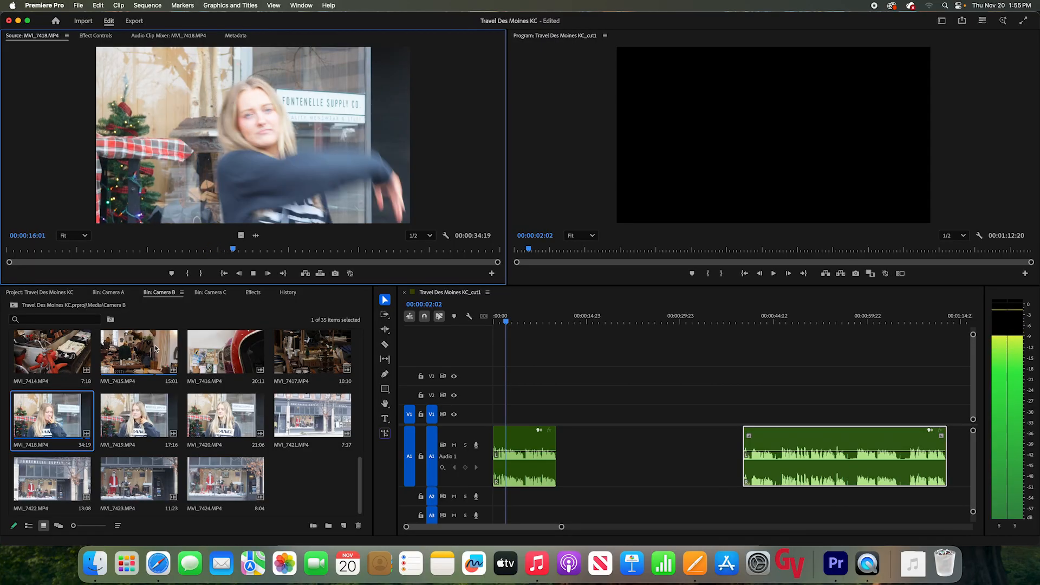
Load MVI_7419.MP4 into the Source Monitor and scrub through it to 00:00:05:07
double_click(171, 416)
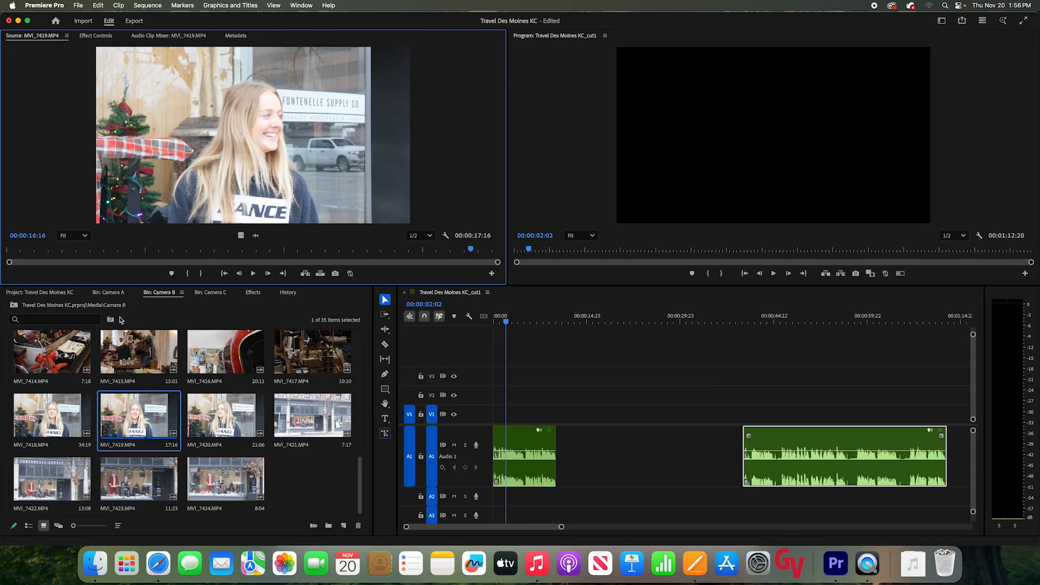
key(space)
drag(50, 252, 153, 260)
Skim the MVI_7418.MP4 thumbnail and create a new sequence from that clip
click(71, 421)
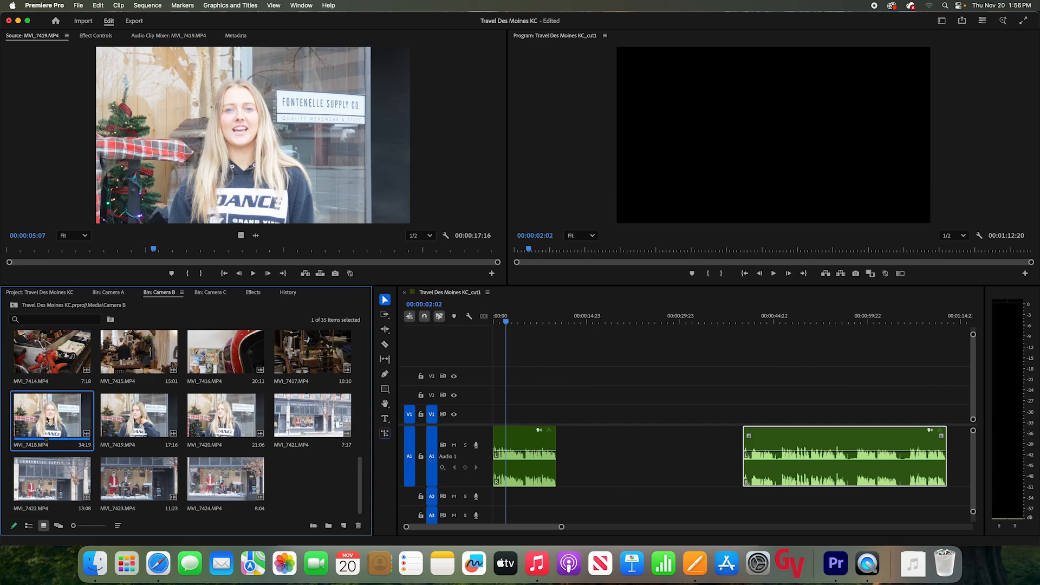
drag(47, 420, 91, 417)
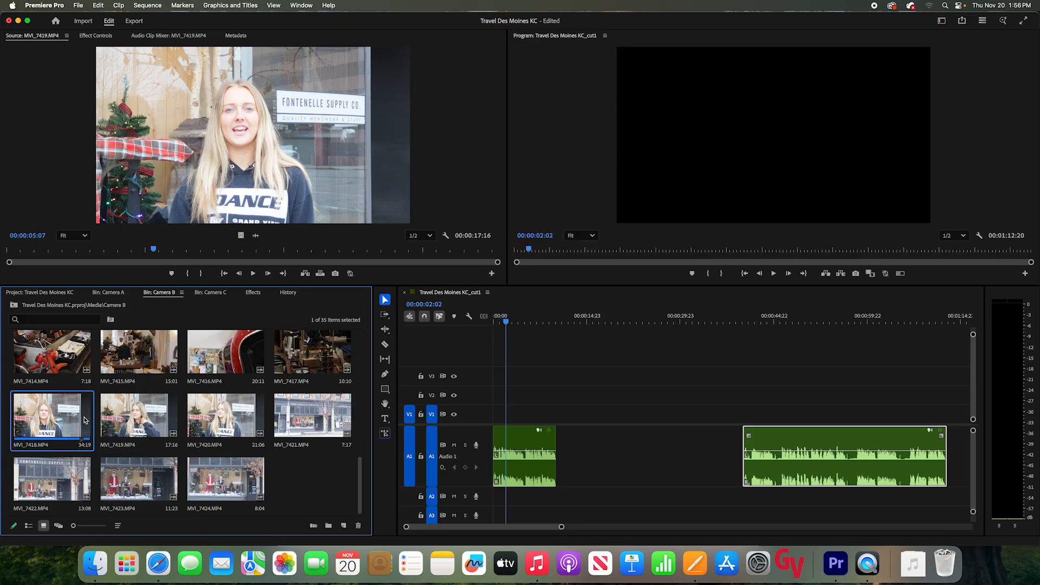
right_click(53, 418)
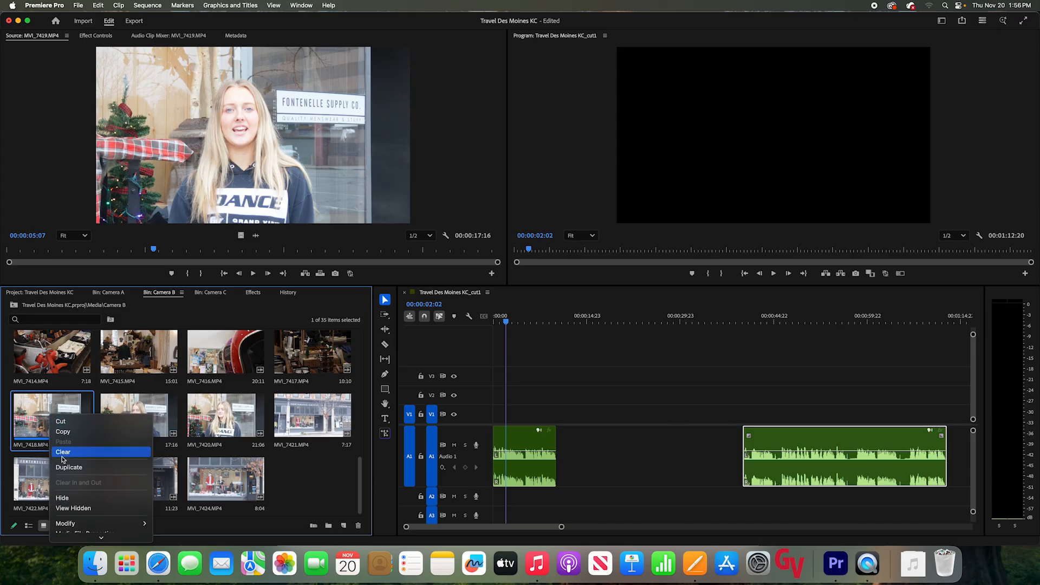
scroll(90, 497, down, 10)
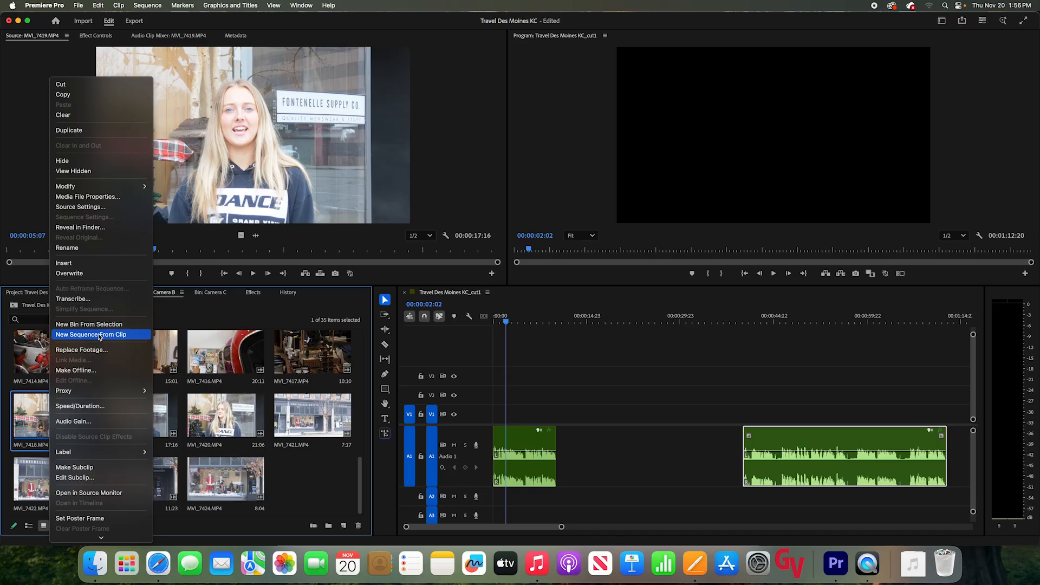
click(100, 335)
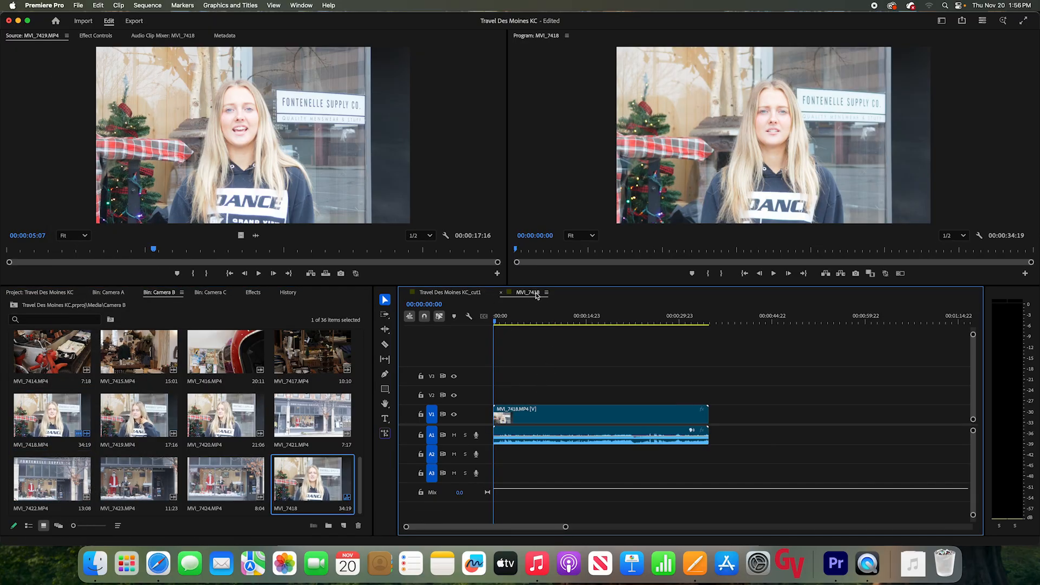
Check the Sequences bin, then expand Camera B in the project list and select the new MVI_7418 sequence
click(528, 416)
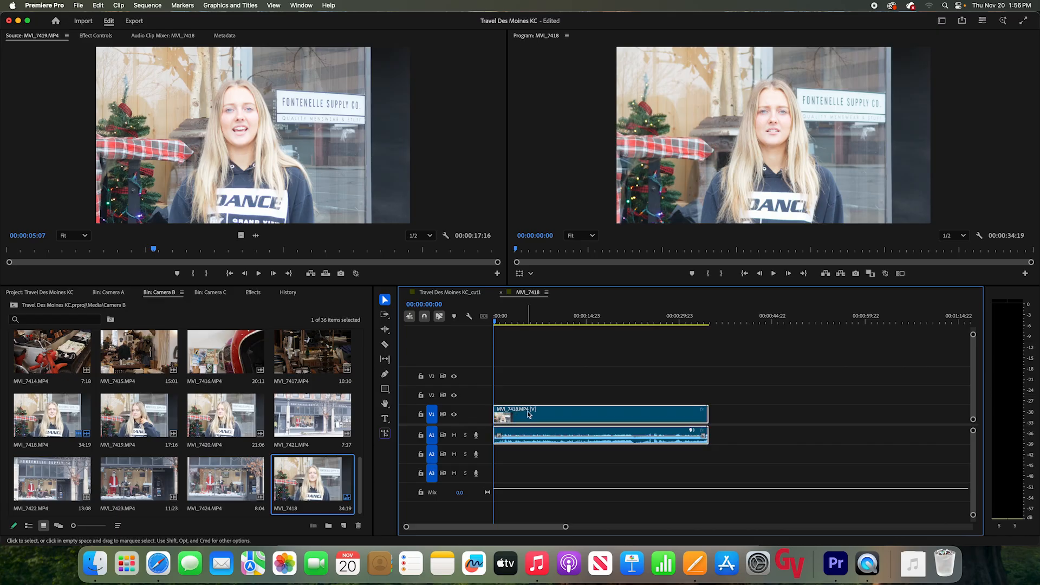
click(45, 292)
click(28, 358)
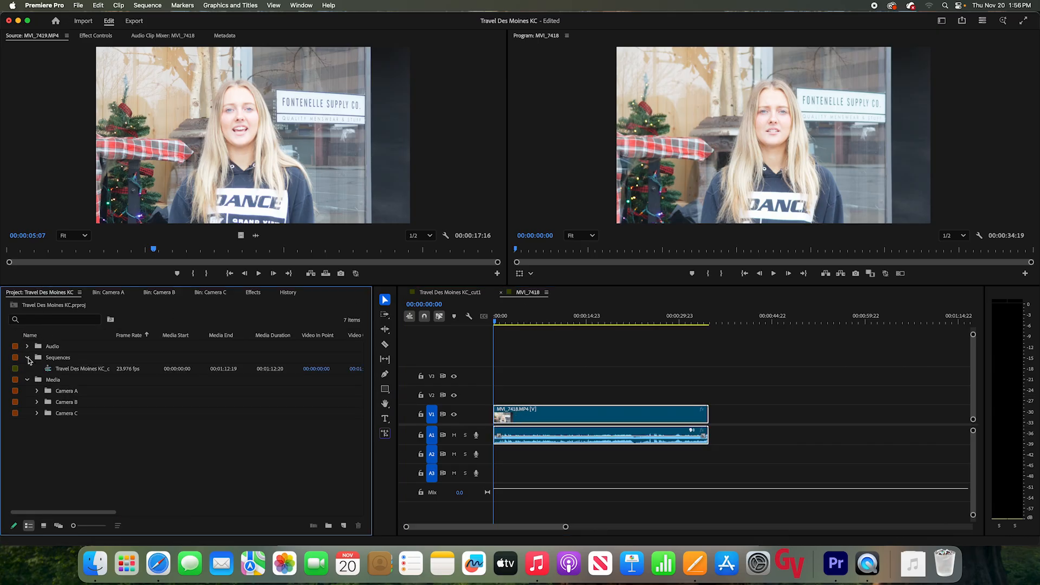
click(27, 358)
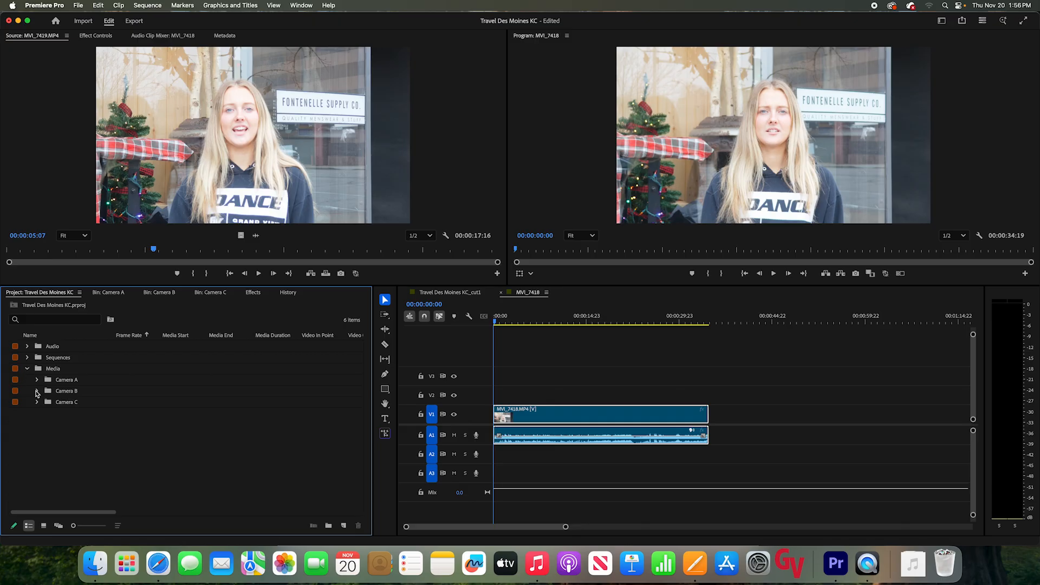
click(36, 394)
scroll(113, 417, down, 5)
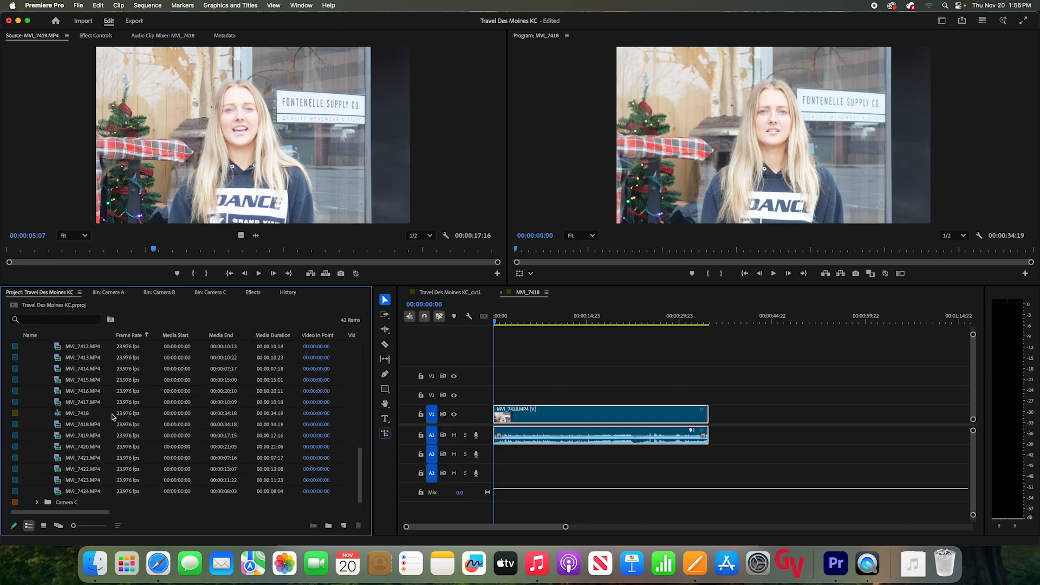
click(66, 414)
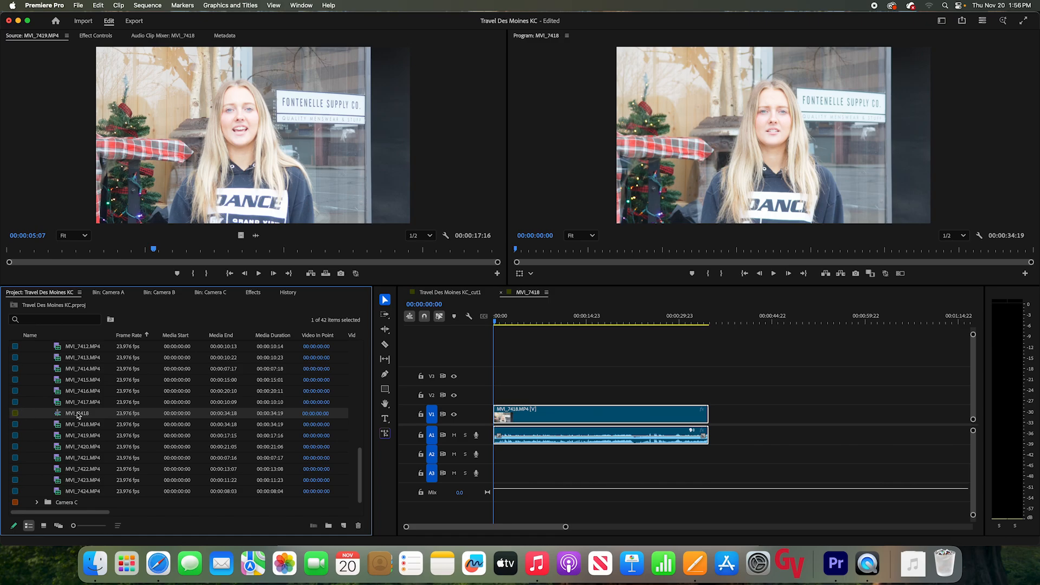
Rename the MVI_7418 sequence as Standup and keep it selected
right_click(78, 416)
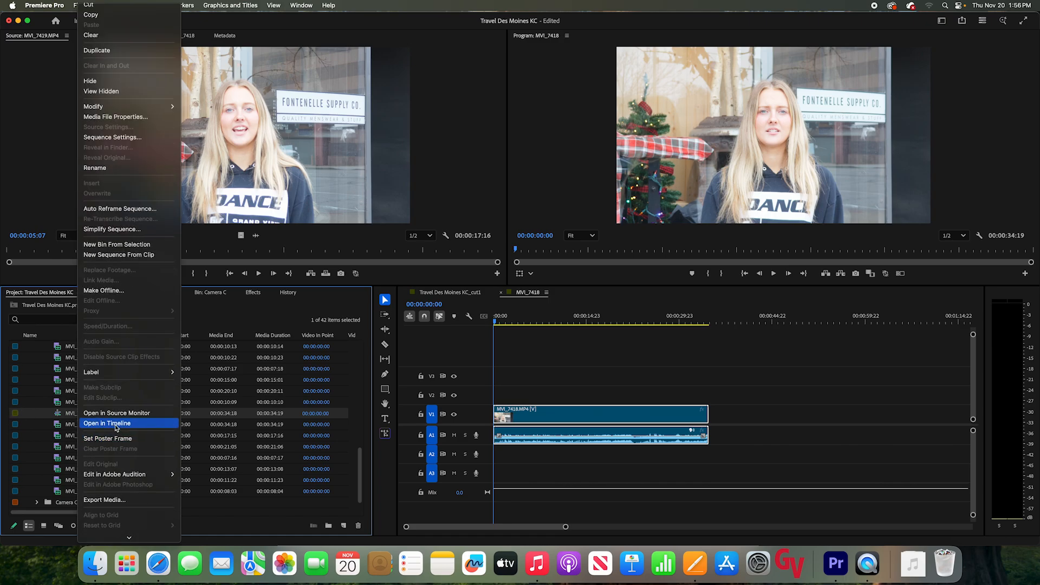
click(98, 168)
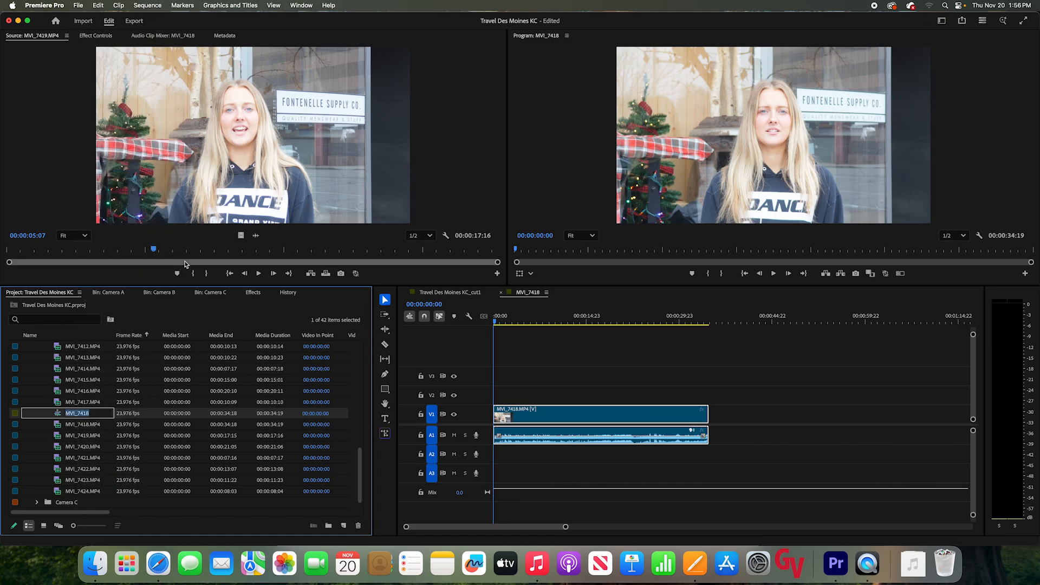
text(Standup)
key(Tab)
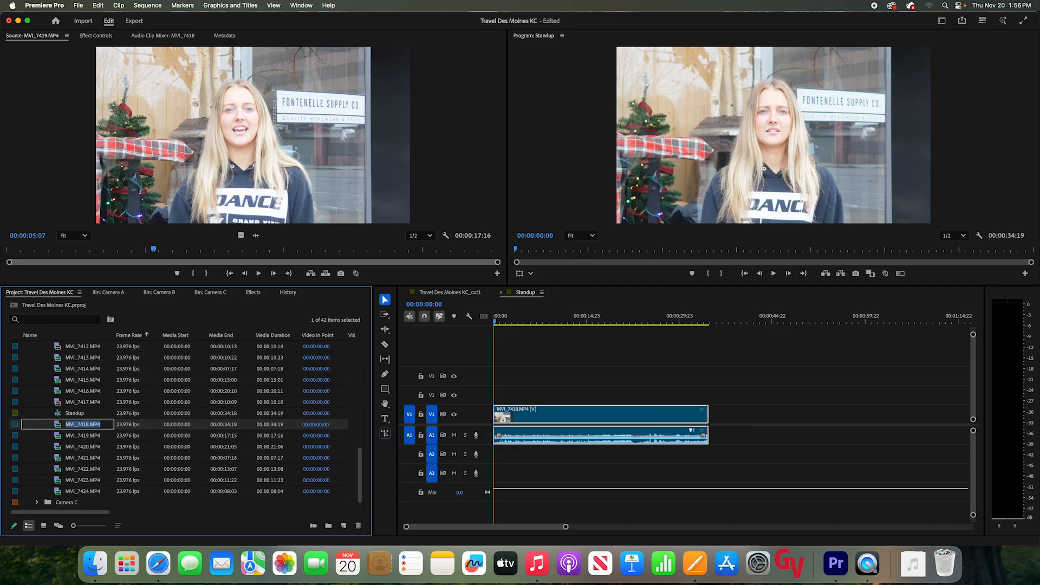
click(80, 414)
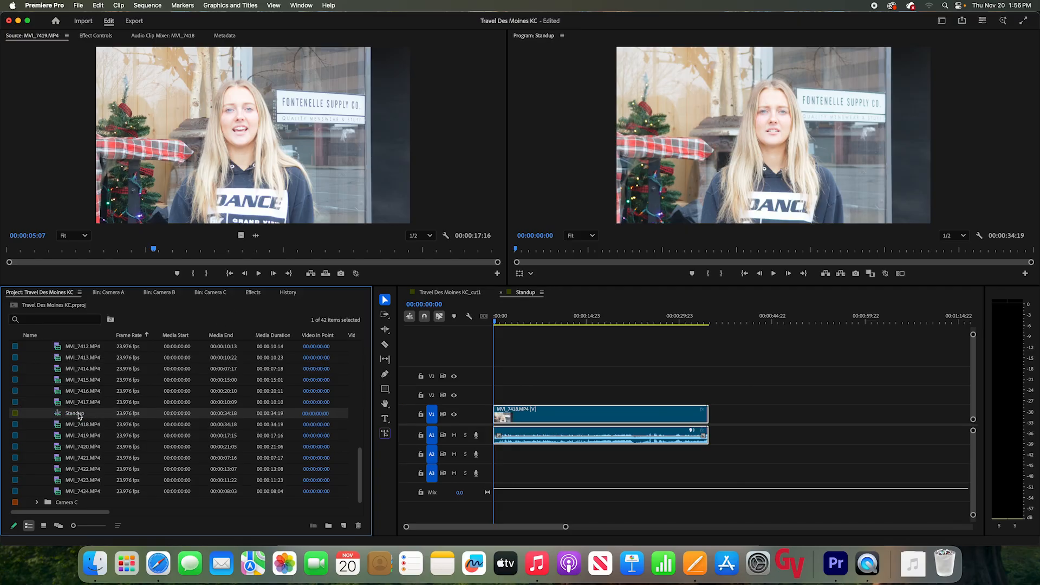
Move the Standup sequence into the Sequences bin, with the Media bin collapsed and the Sequences bin expanded
drag(79, 414, 68, 360)
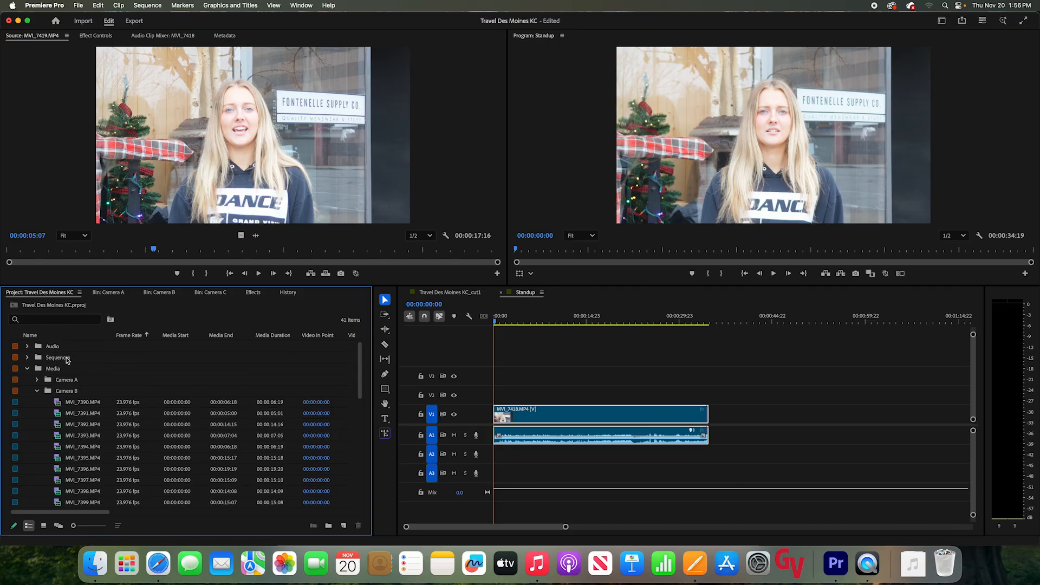
click(27, 368)
click(27, 358)
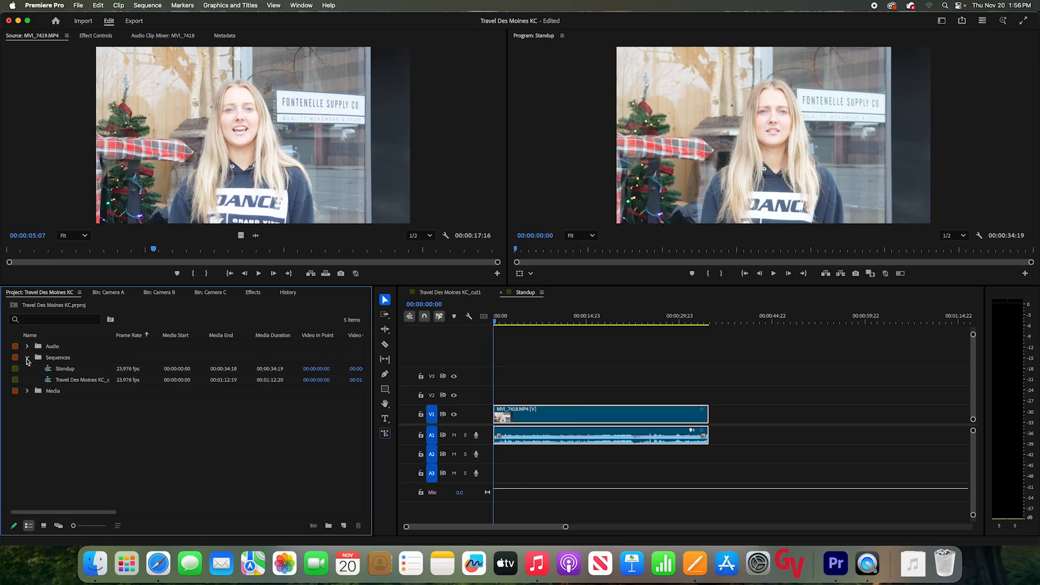
Check both sequences in the Sequences bin and move the Standup timeline's playhead to 00:00:03:14
click(64, 371)
click(75, 382)
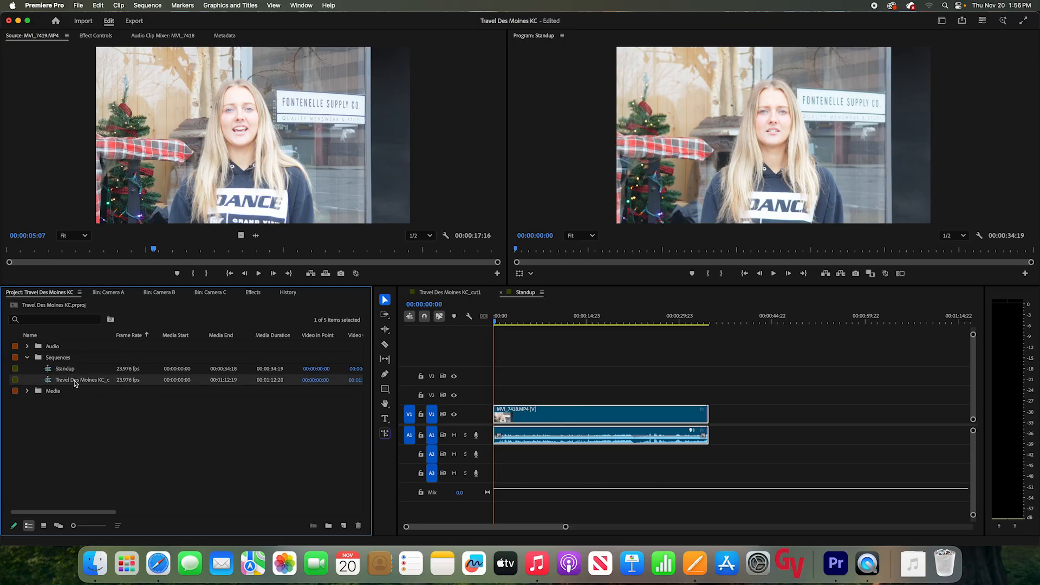
click(456, 298)
click(523, 298)
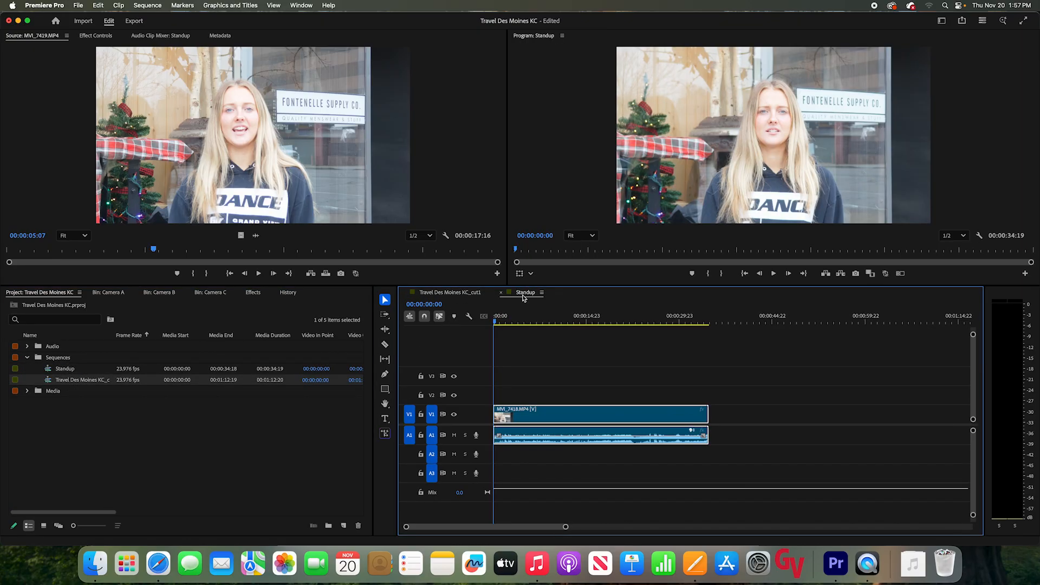
drag(509, 320, 515, 319)
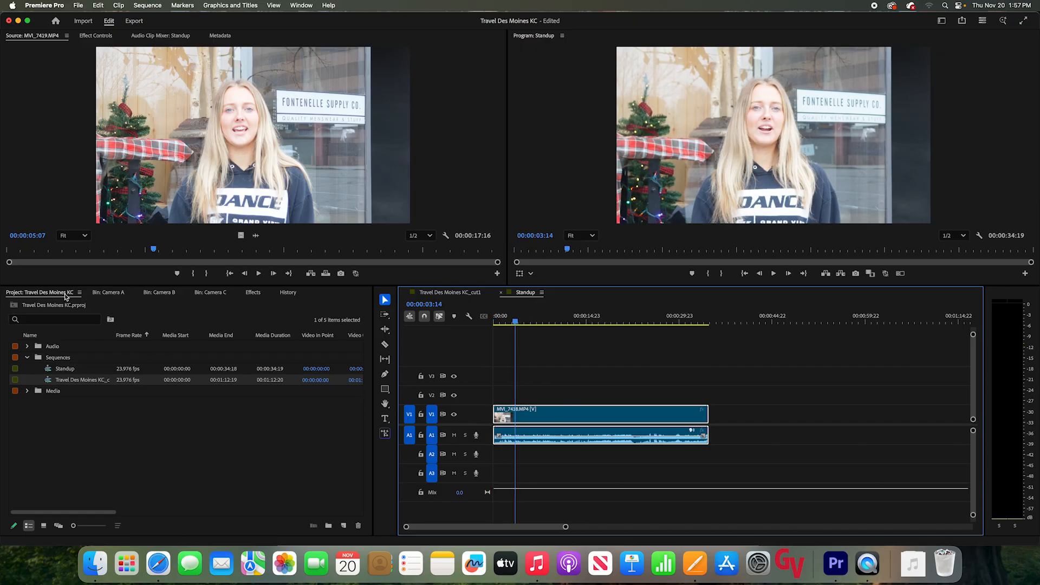
Expand the Audio bin, load TASCAM_0026S12.wav into the Source Monitor and listen to it from near its beginning
click(26, 358)
click(27, 347)
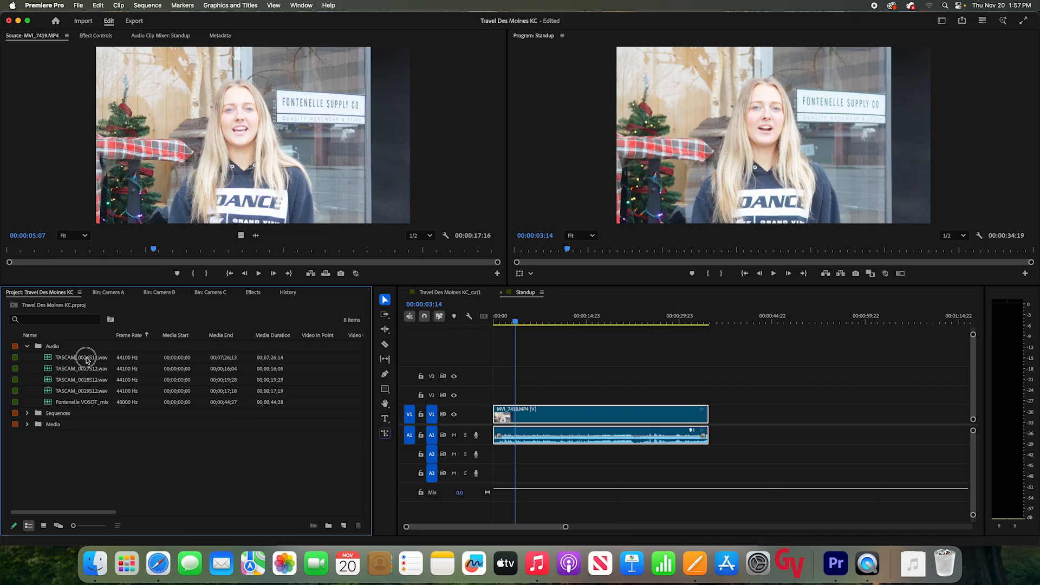
click(87, 358)
double_click(50, 359)
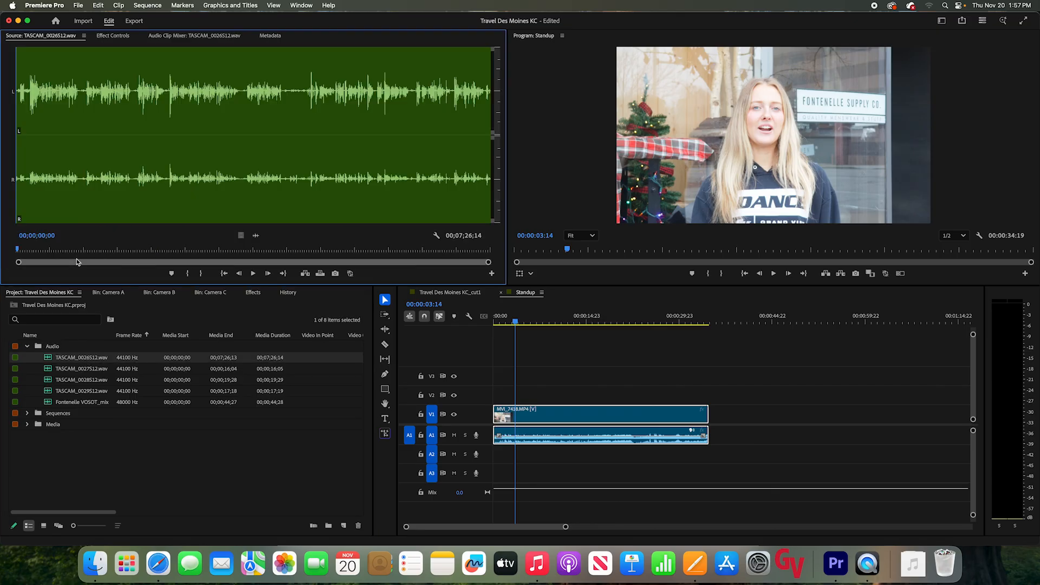
click(34, 251)
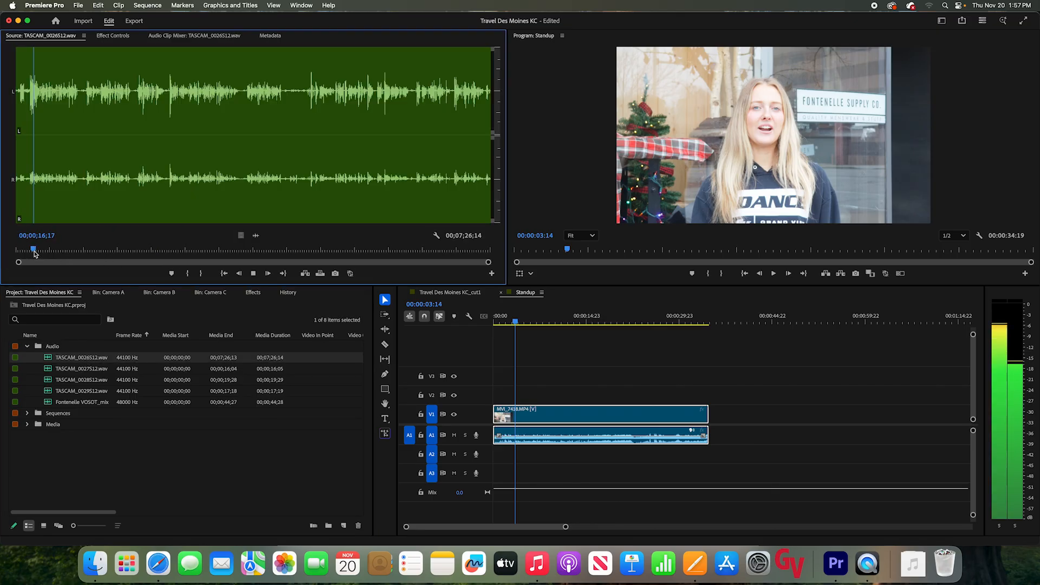
Load TASCAM_0027S12.wav into the Source Monitor and listen to its opening
click(55, 370)
double_click(51, 370)
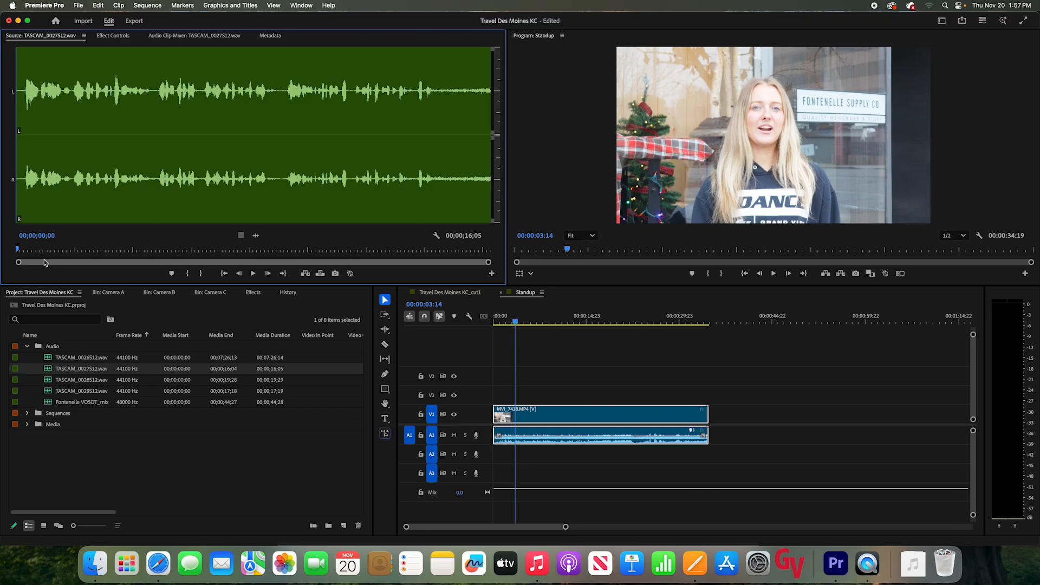
key(space)
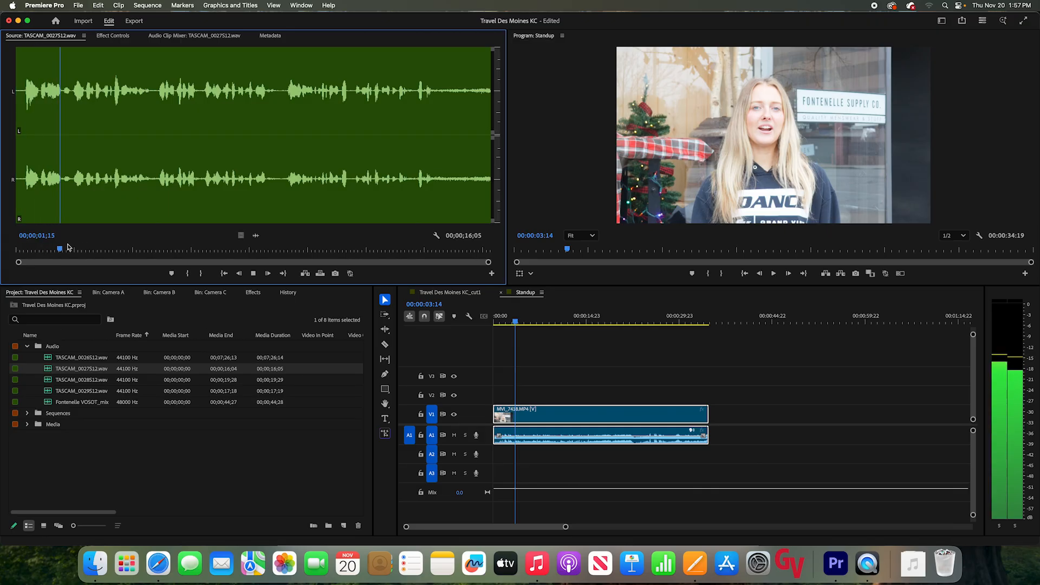
key(space)
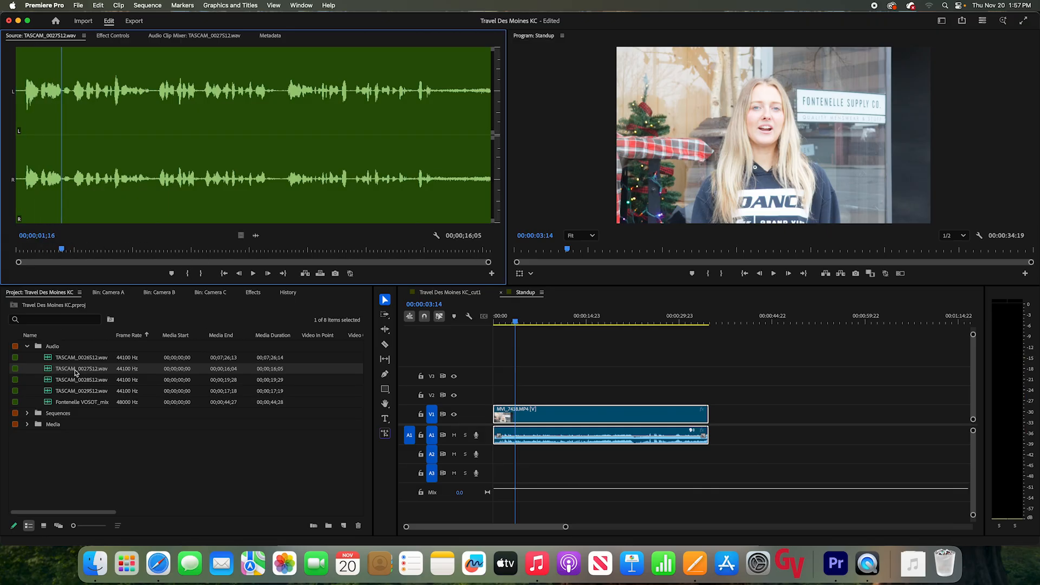
drag(75, 373, 504, 458)
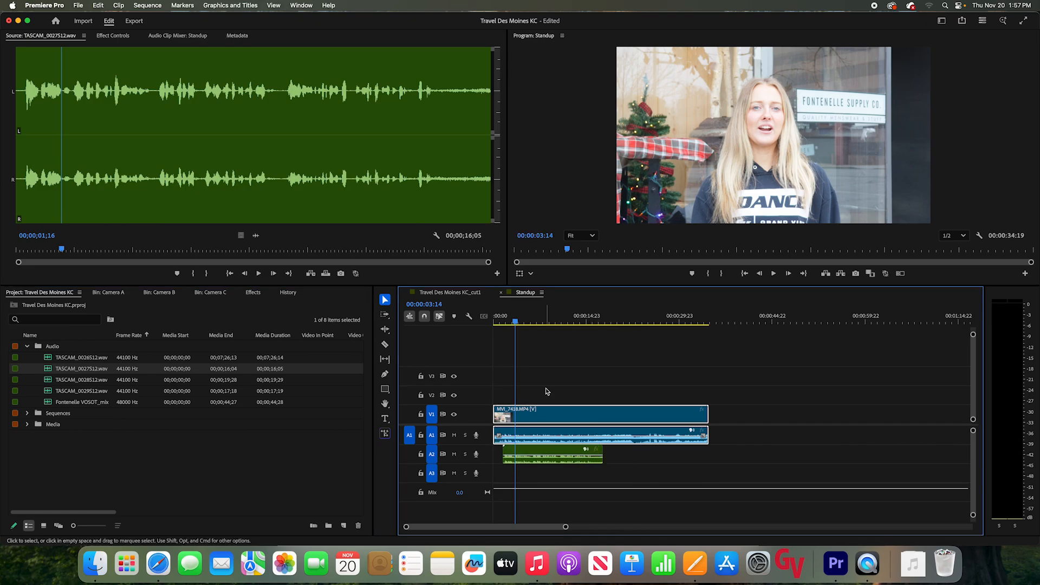
click(557, 452)
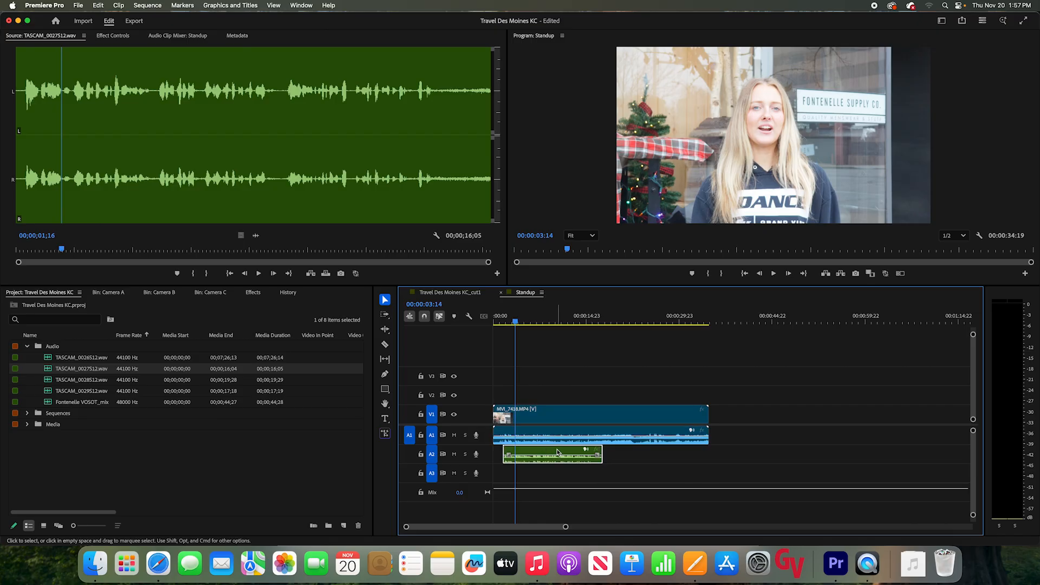
key(Delete)
click(86, 384)
drag(82, 385, 536, 459)
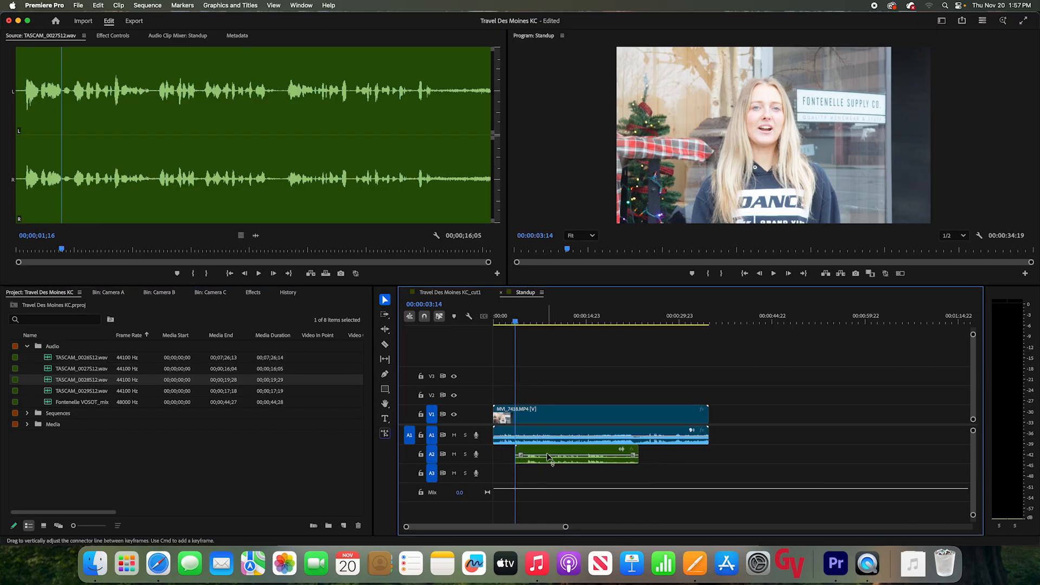
key(Delete)
Place TASCAM_0027S12.wav on track A2 past the end of MVI_7418.MP4 and play parts of both to compare their sound
drag(73, 370, 743, 460)
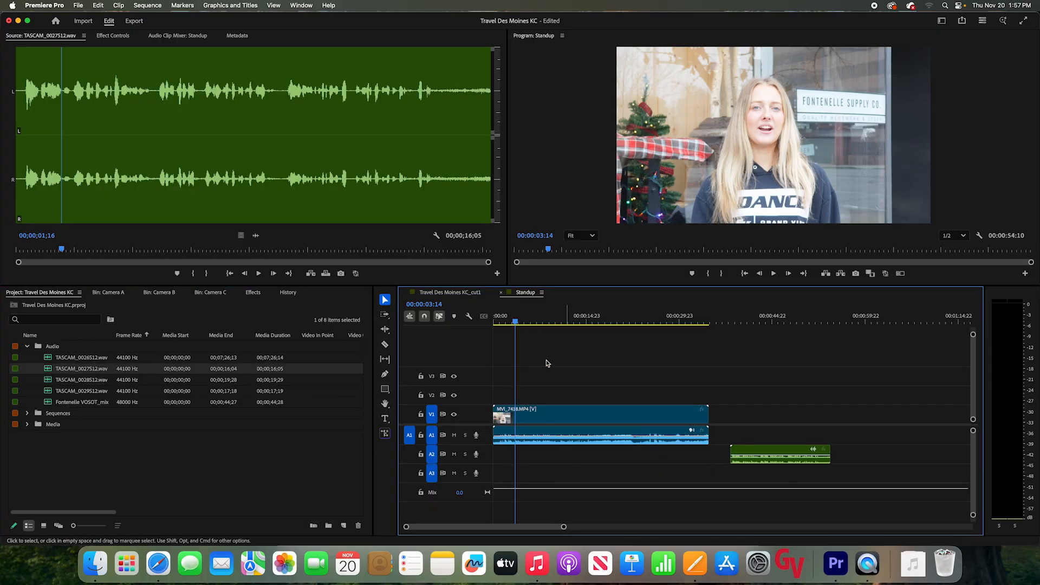
click(511, 323)
drag(512, 327, 499, 327)
key(space)
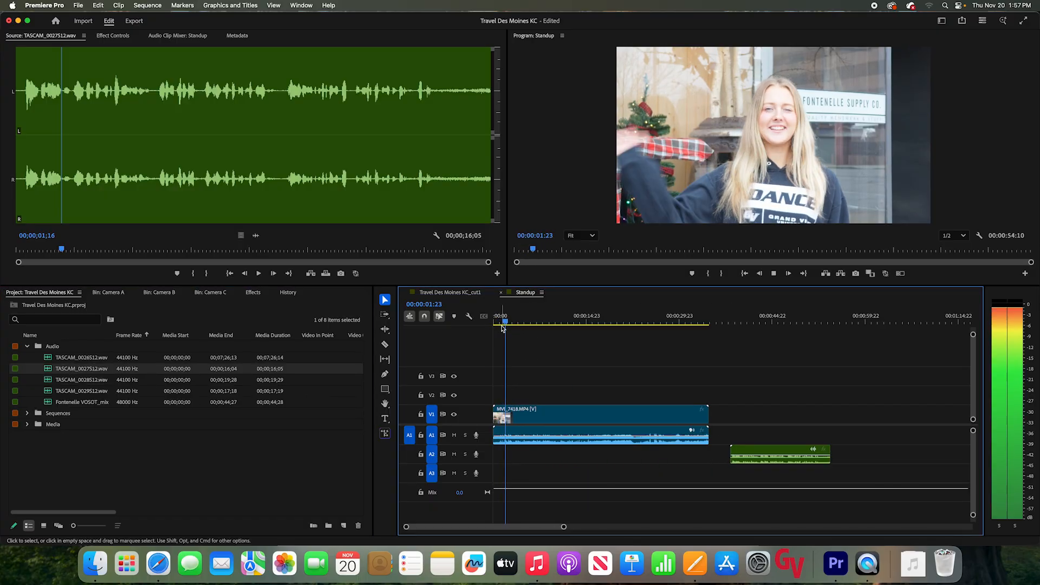
click(732, 323)
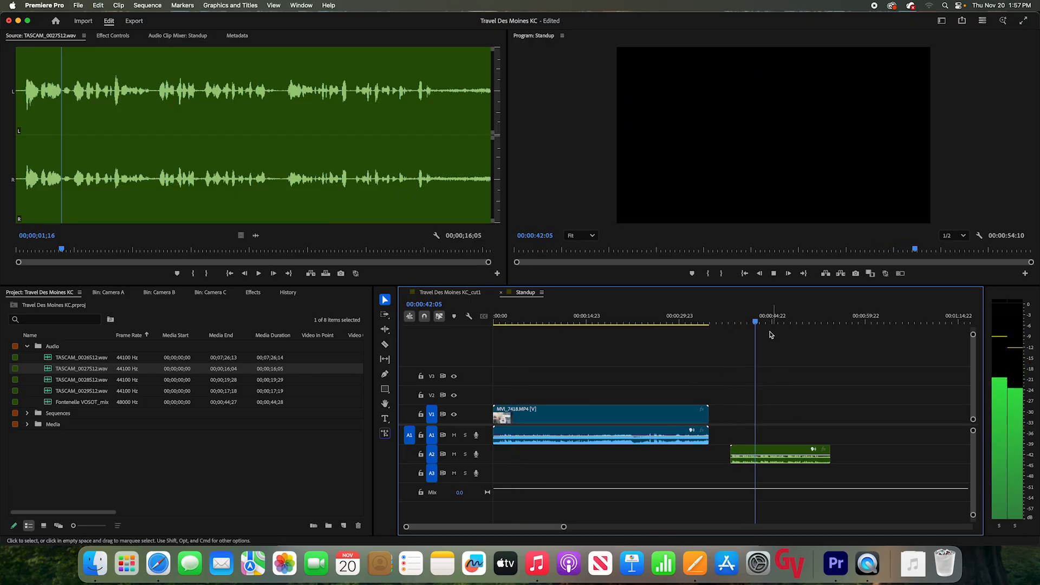
click(791, 319)
key(space)
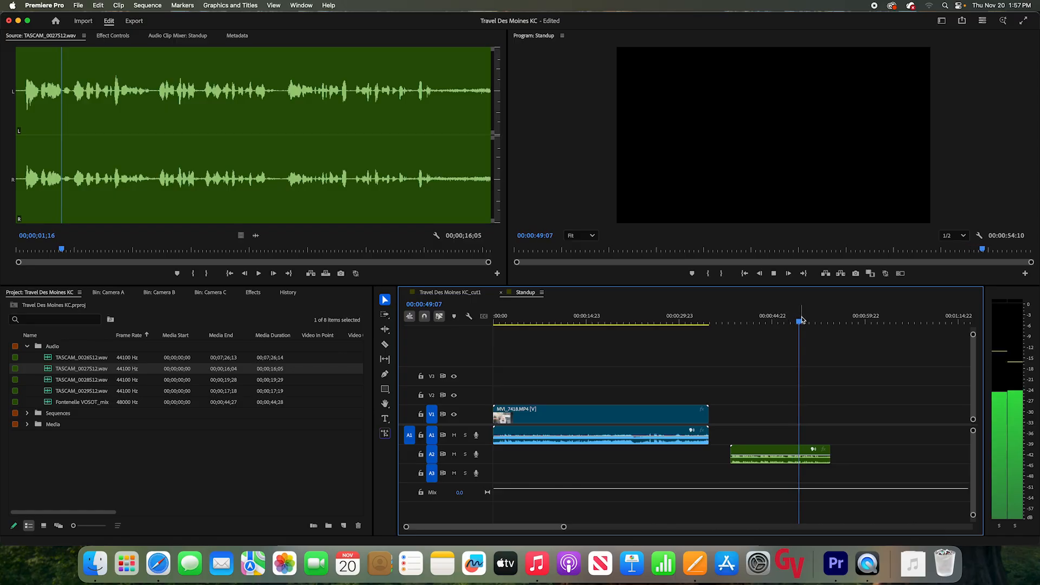
key(space)
click(621, 322)
key(space)
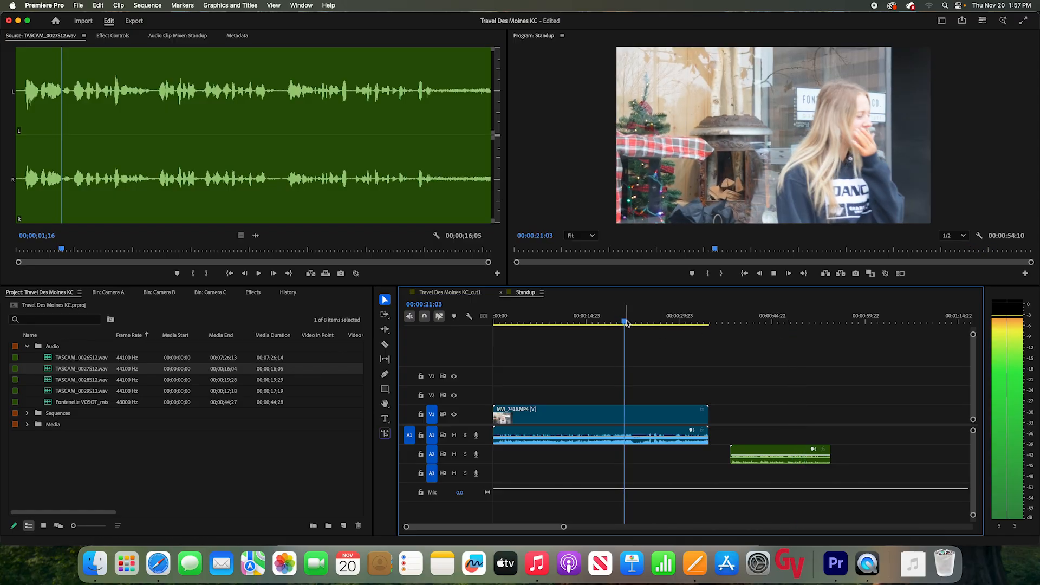
key(space)
Move the TASCAM clip under MVI_7418.MP4 on A2 and synchronize the clips by audio track channel 1
drag(796, 465, 558, 448)
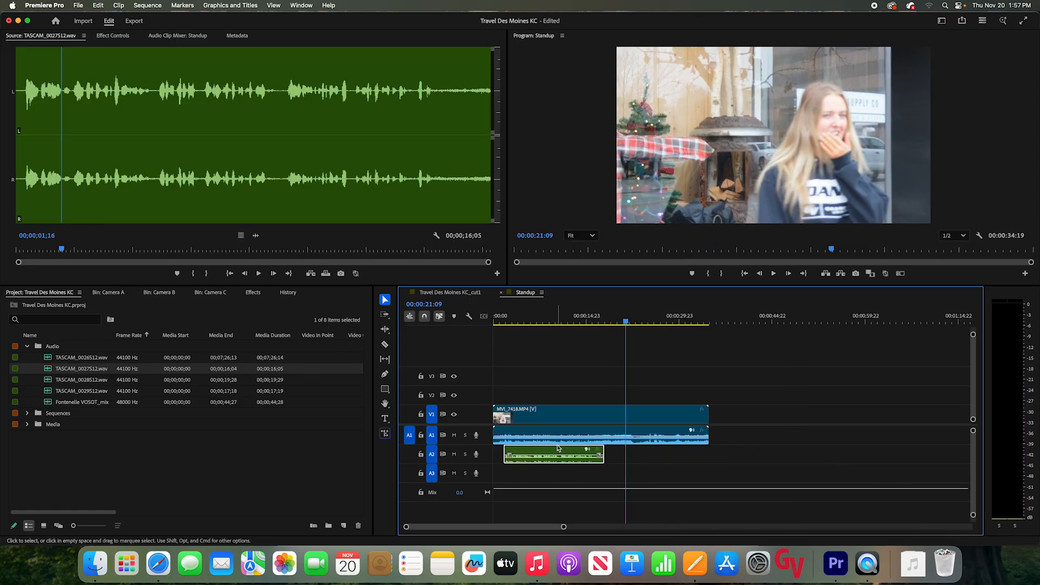
drag(496, 385, 591, 474)
right_click(552, 420)
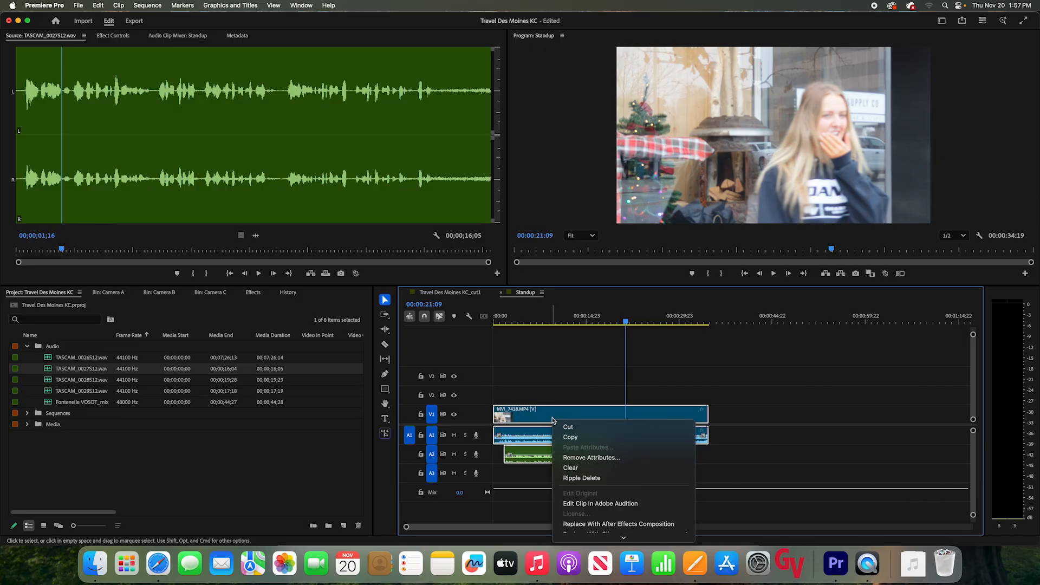
scroll(563, 433, down, 5)
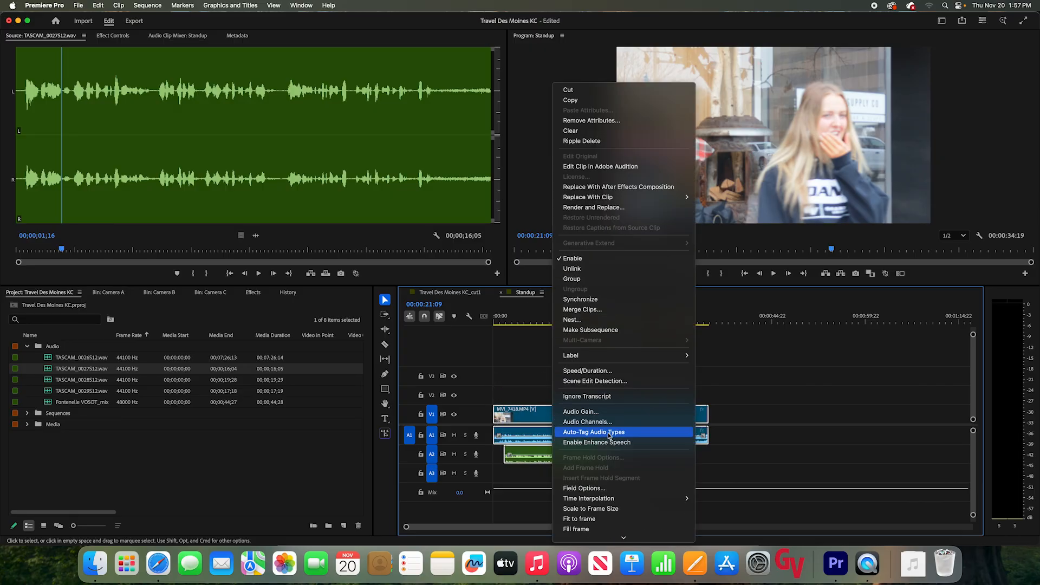
click(592, 300)
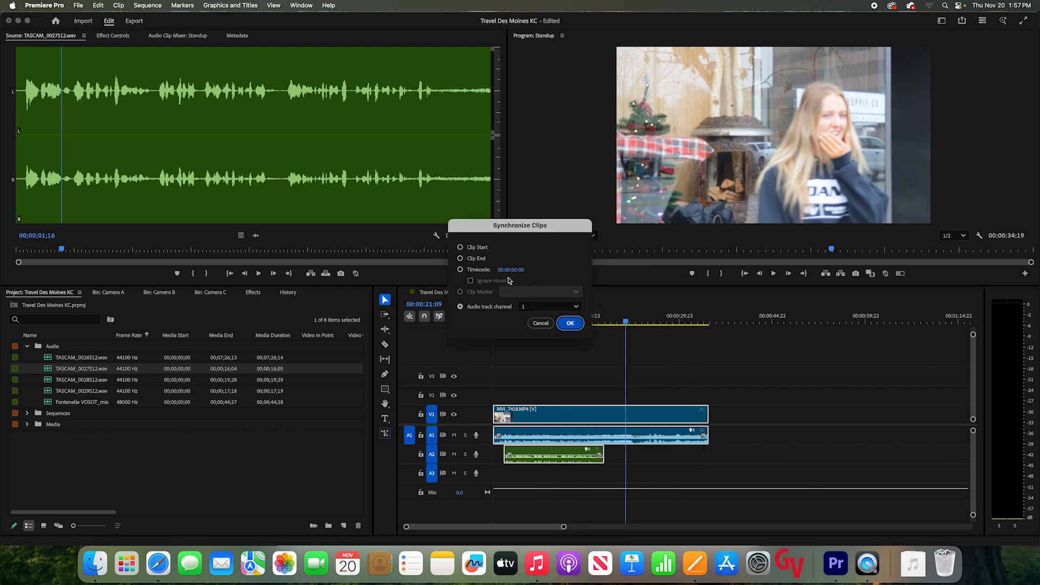
click(460, 307)
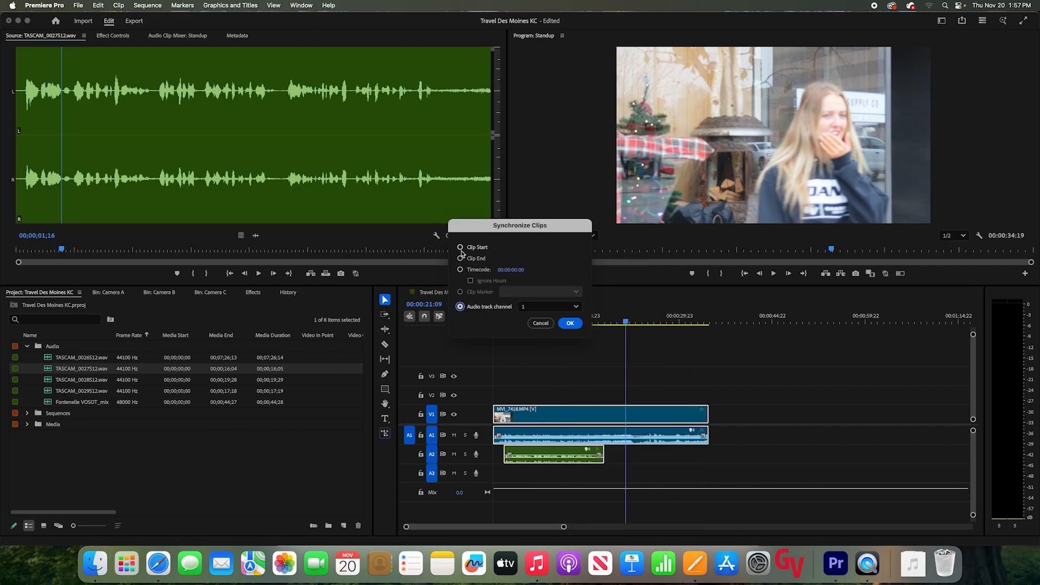
click(572, 324)
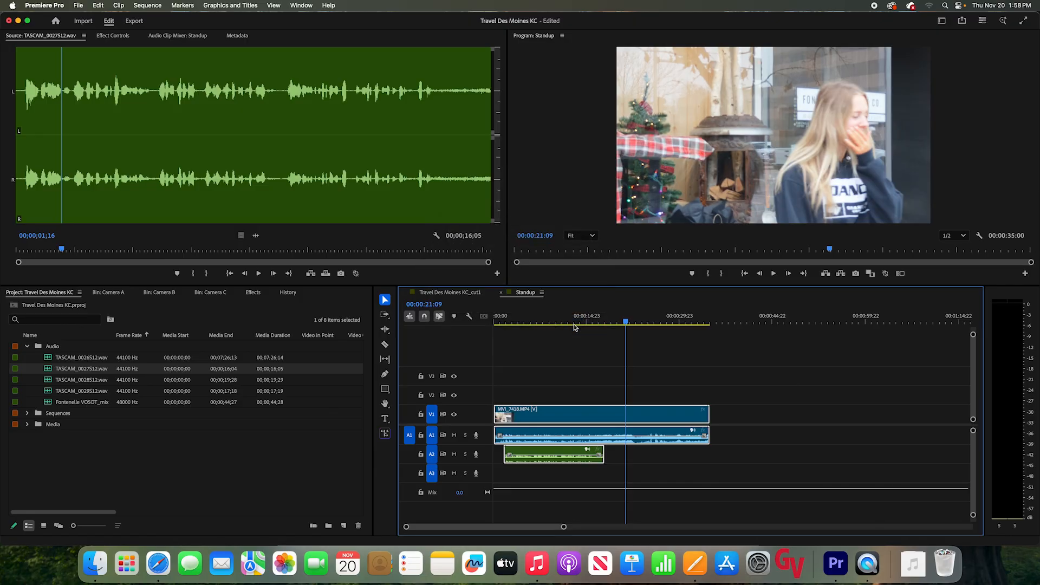
Split MVI_7418.MP4 with the Razor tool at the beginning and end of the TASCAM audio clip on A2
click(577, 377)
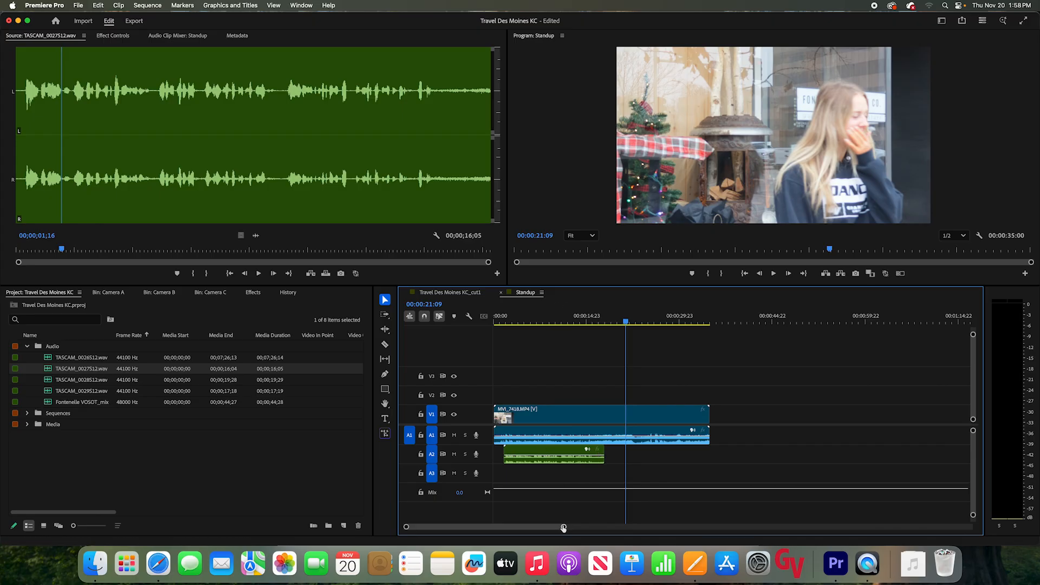
drag(563, 528, 431, 525)
key(c)
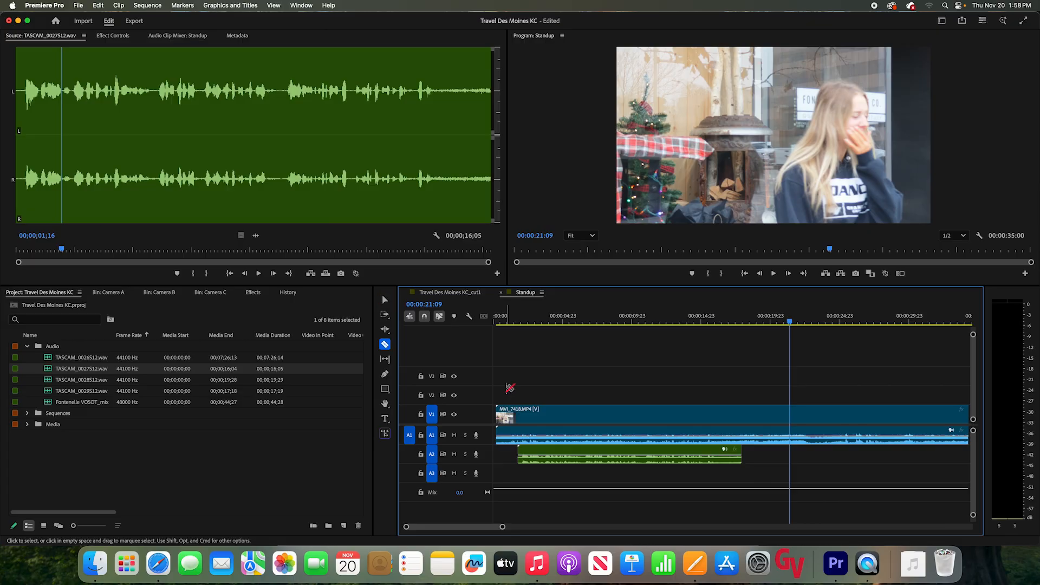
click(517, 430)
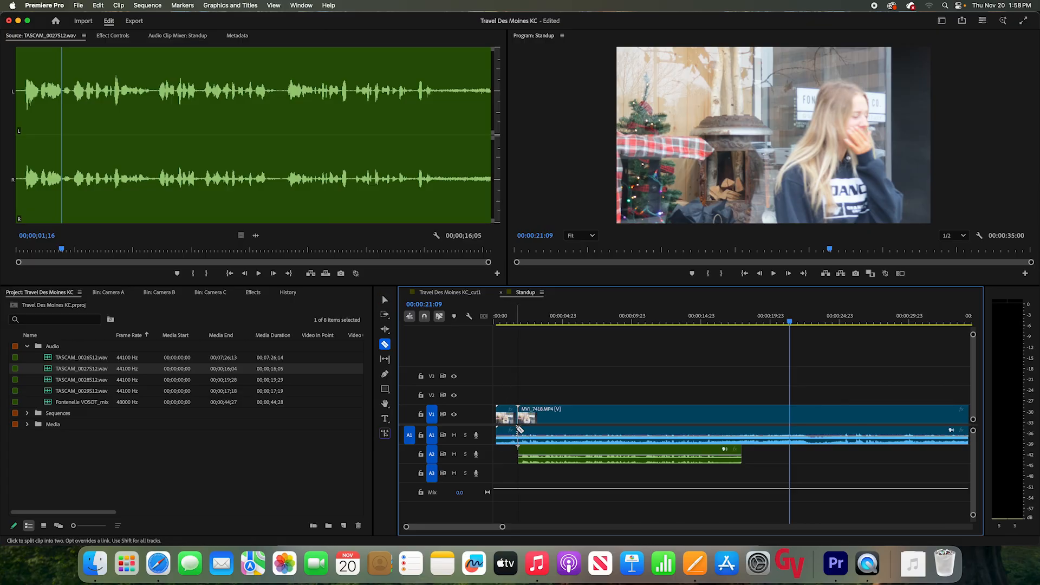
click(739, 437)
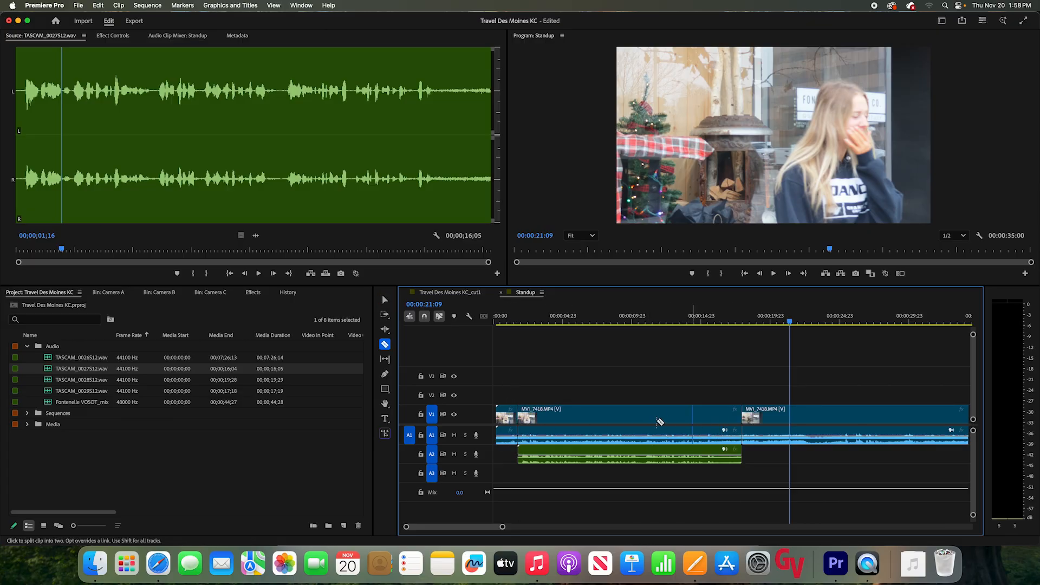
Delete the MVI_7418.MP4 pieces that lie before and after the TASCAM audio clip
key(v)
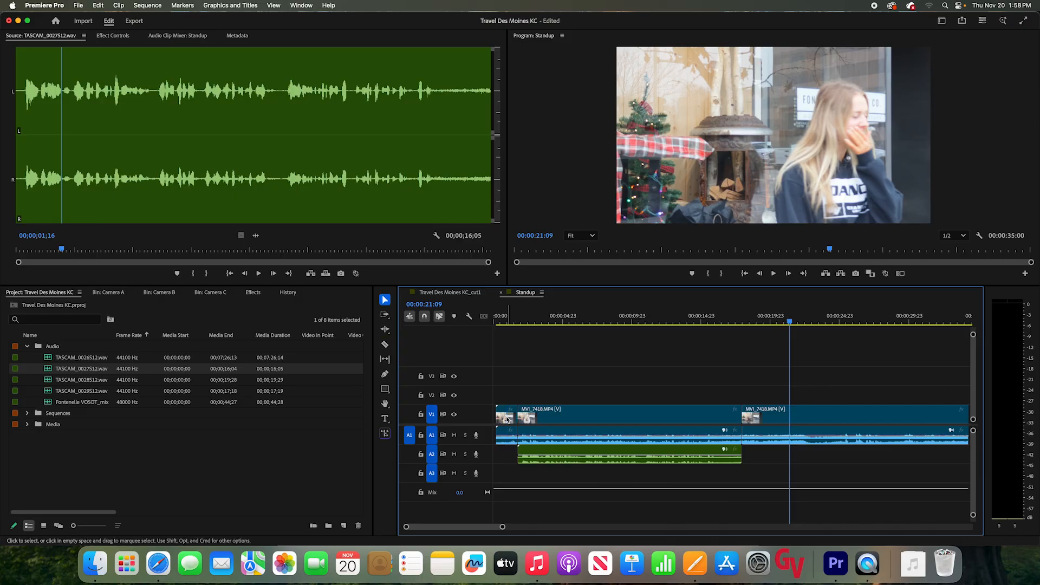
click(506, 417)
key(Delete)
click(805, 417)
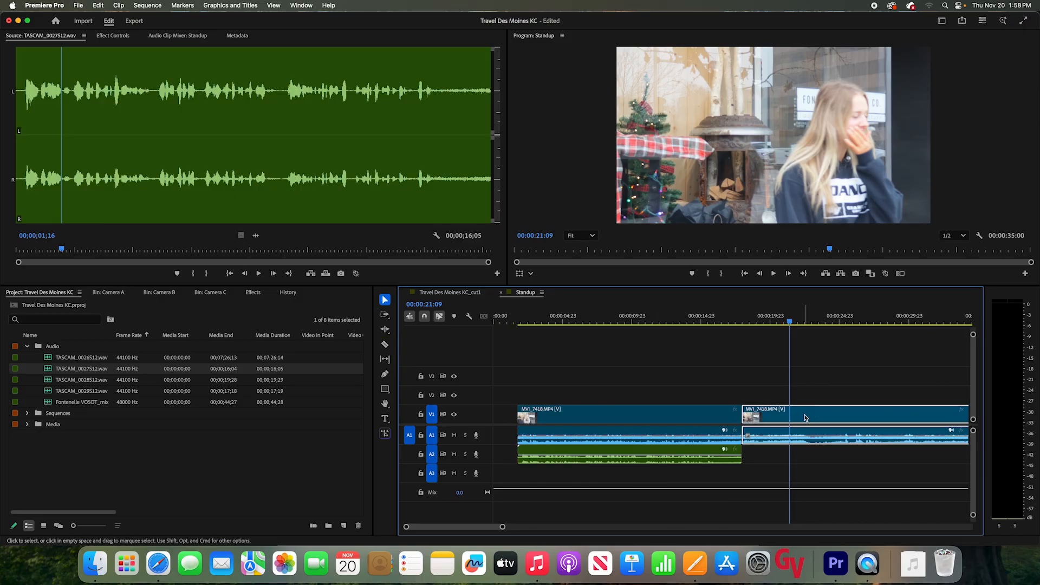
key(Delete)
Unlink the video and camera audio of the remaining MVI_7418.MP4 clip and select only its audio on A1
click(596, 434)
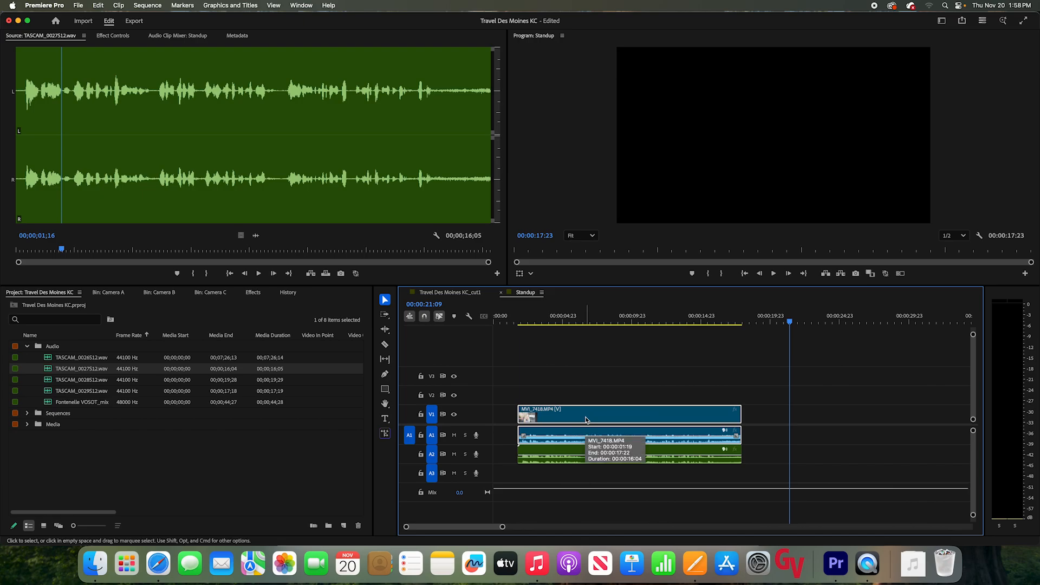
right_click(585, 419)
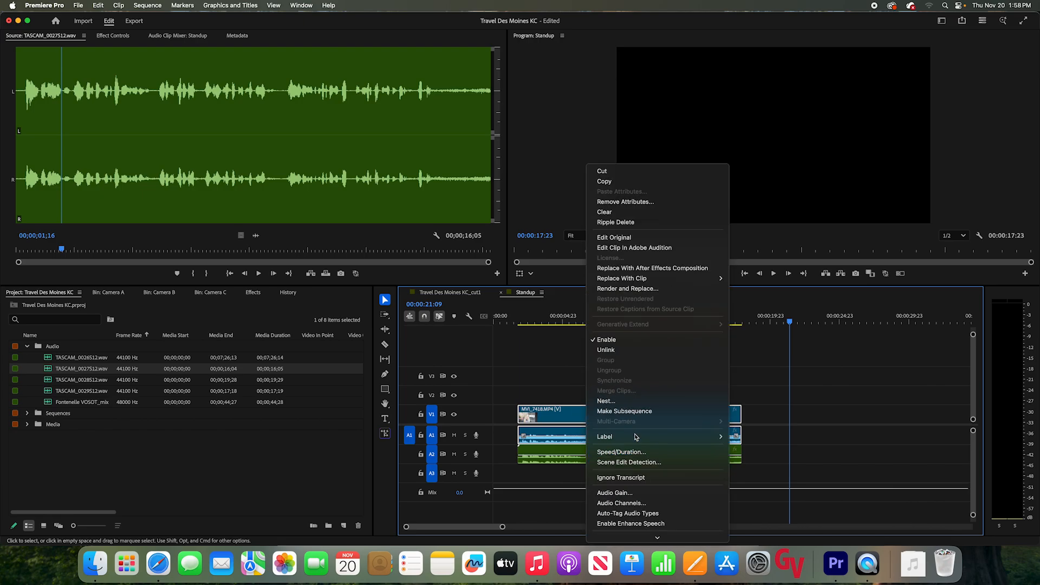
click(612, 349)
click(582, 436)
click(583, 421)
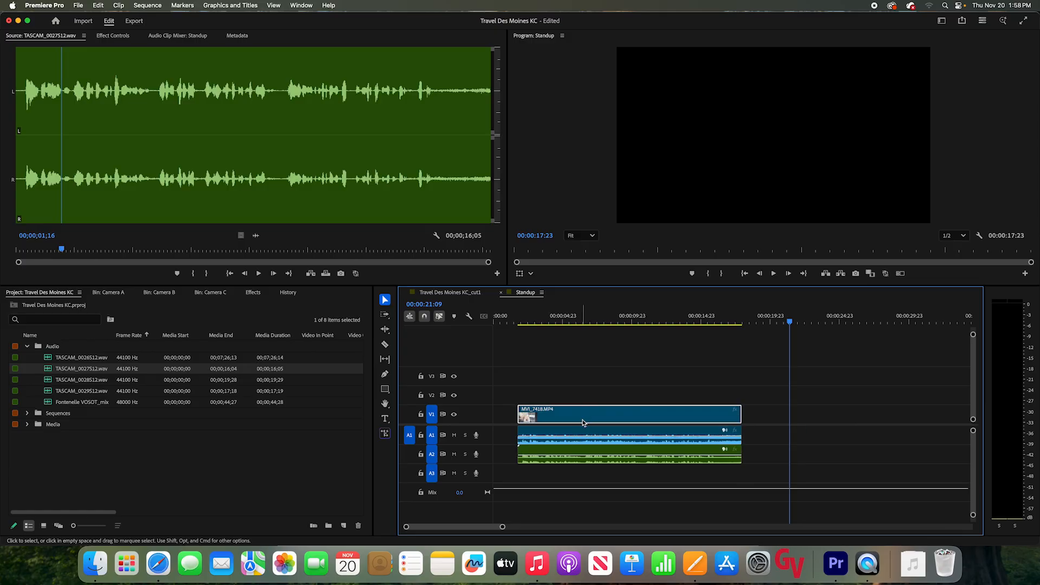
click(584, 432)
click(585, 416)
click(587, 432)
click(588, 418)
click(588, 433)
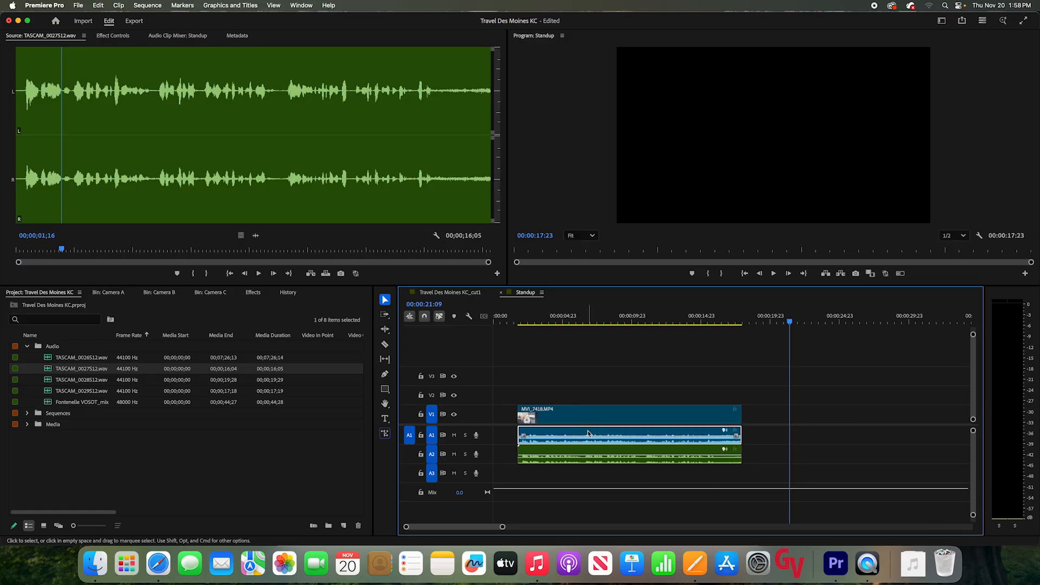
Delete the camera audio of MVI_7418.MP4 from A1, keeping its video and the TASCAM audio on A2
key(Delete)
click(576, 448)
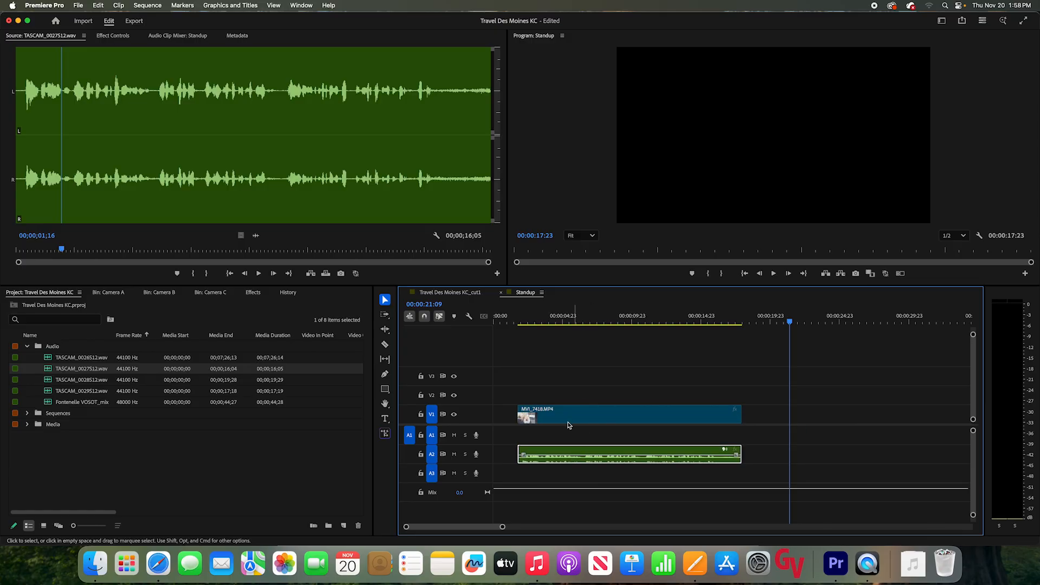
click(569, 421)
click(573, 449)
click(566, 421)
click(569, 449)
click(558, 418)
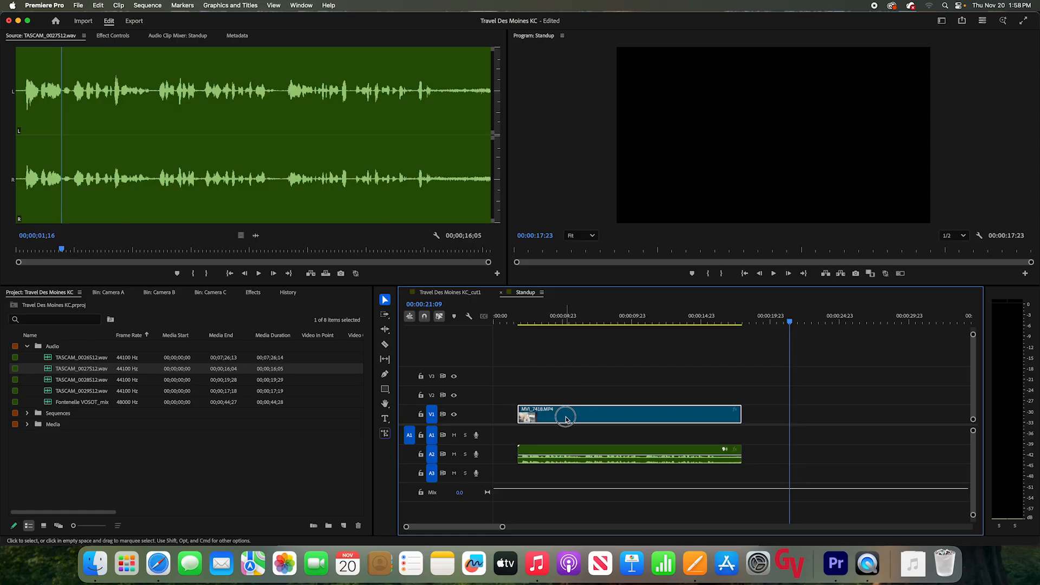
Link the MVI_7418.MP4 video with the TASCAM audio on A2 and move the linked clip about one second earlier
drag(544, 384, 627, 476)
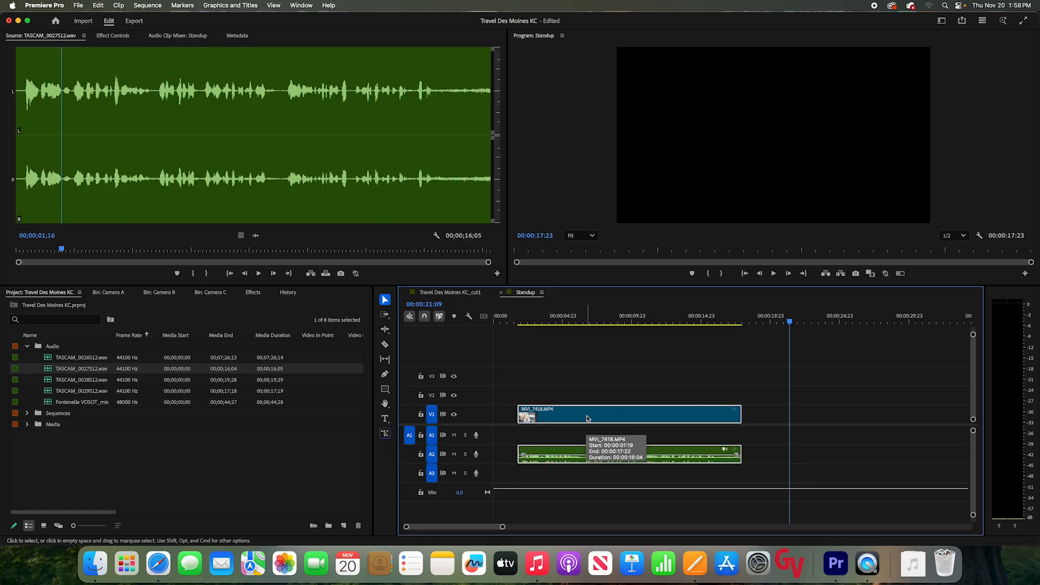
right_click(588, 418)
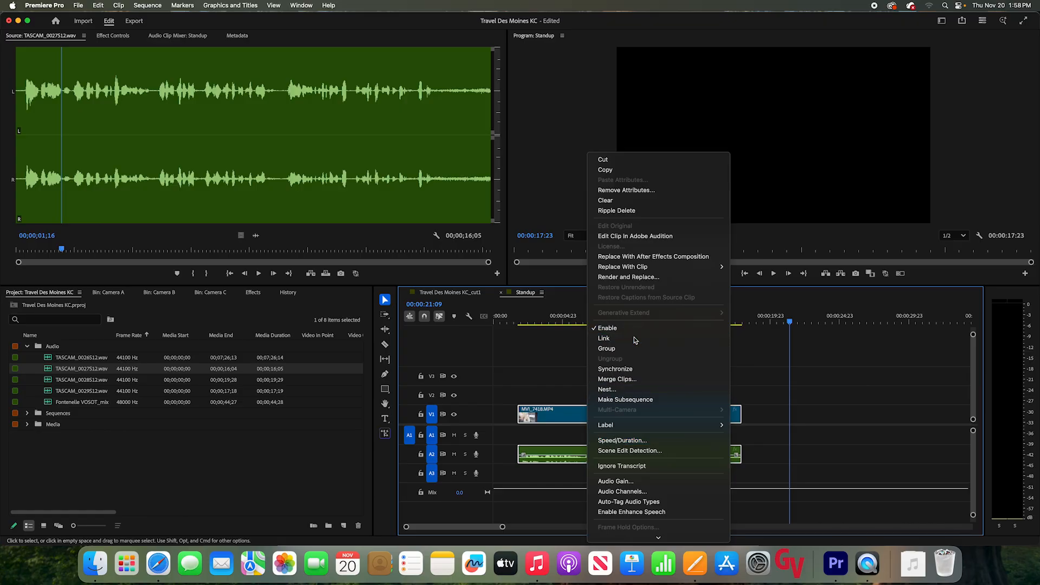
click(635, 338)
mouse_move(602, 415)
mouse_down()
mouse_move(670, 414)
mouse_move(583, 407)
mouse_up()
Play back the linked standup clip to check its sync and examine where the speech begins
click(543, 315)
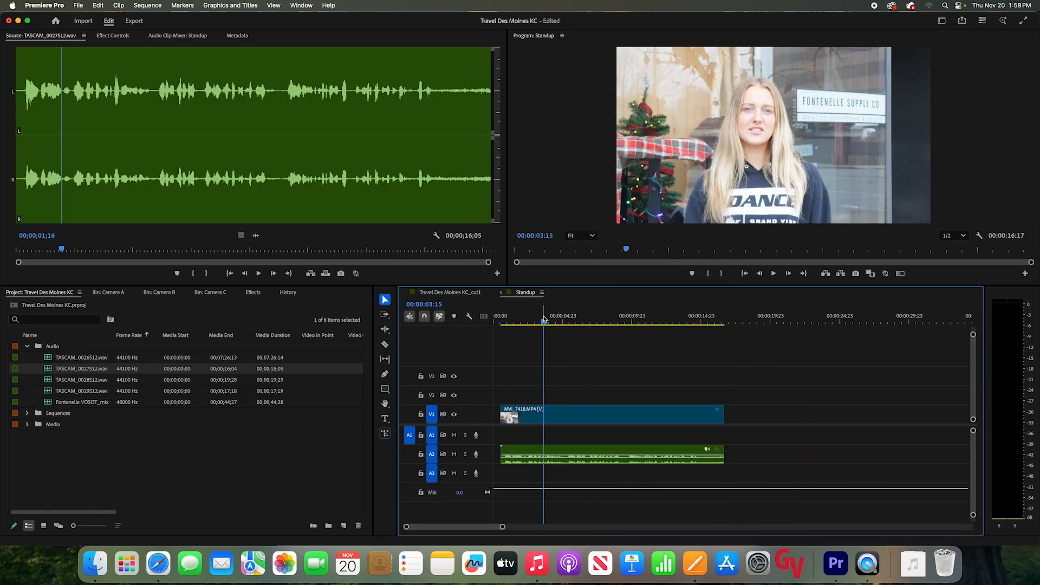
key(space)
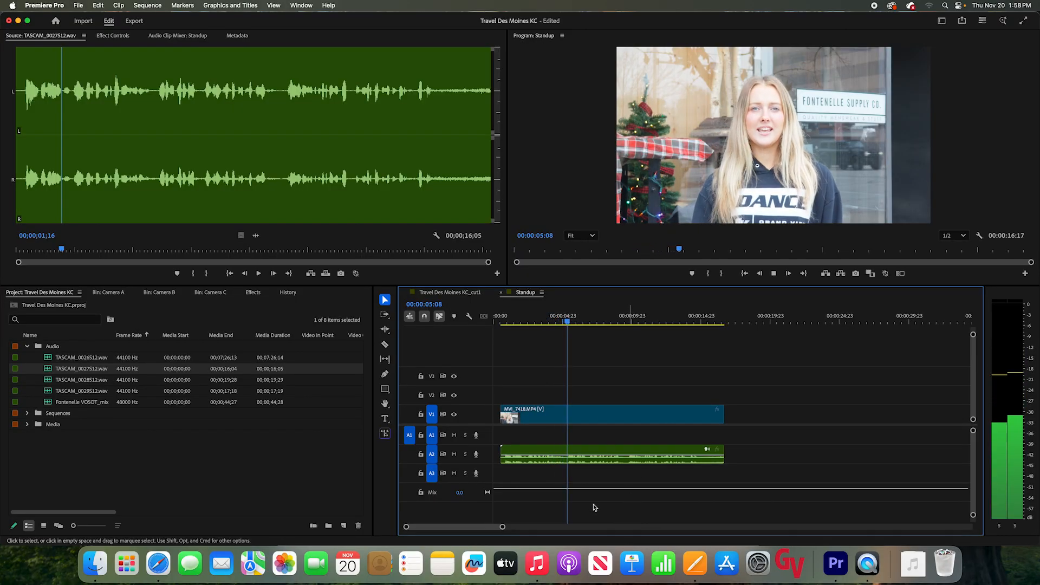
drag(502, 527, 465, 526)
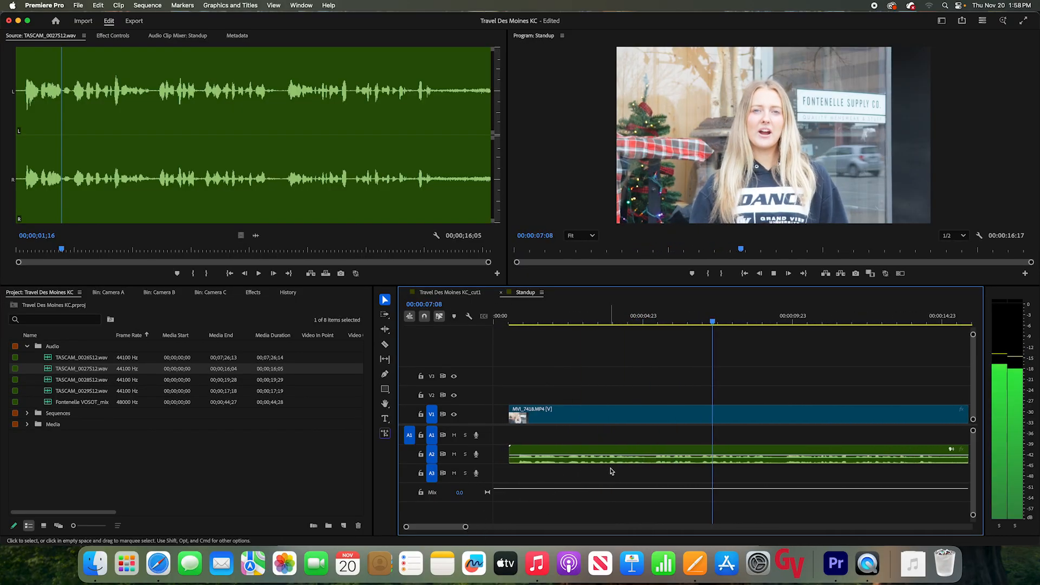
click(559, 418)
click(513, 318)
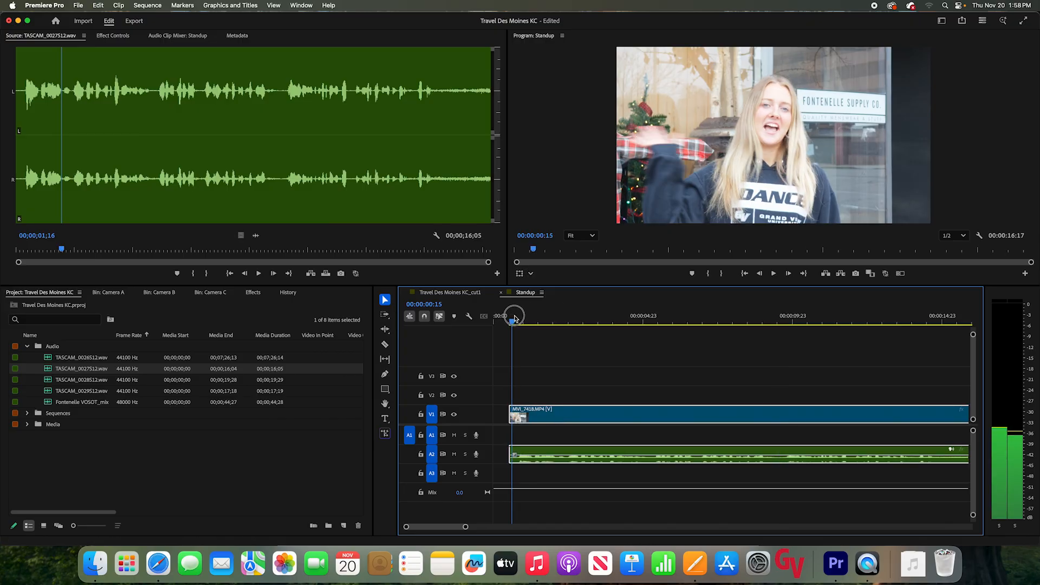
drag(514, 318, 515, 320)
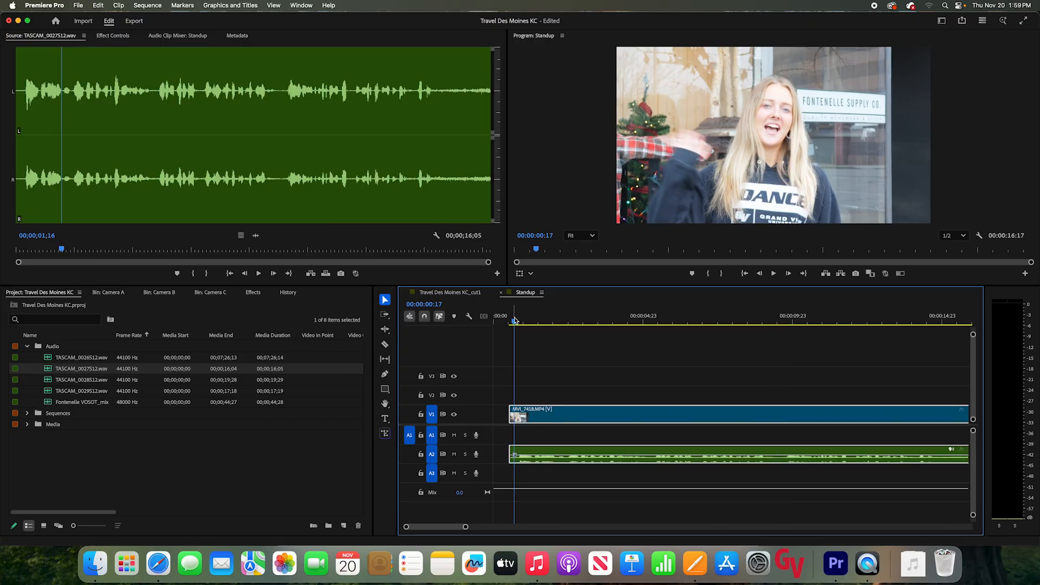
click(450, 293)
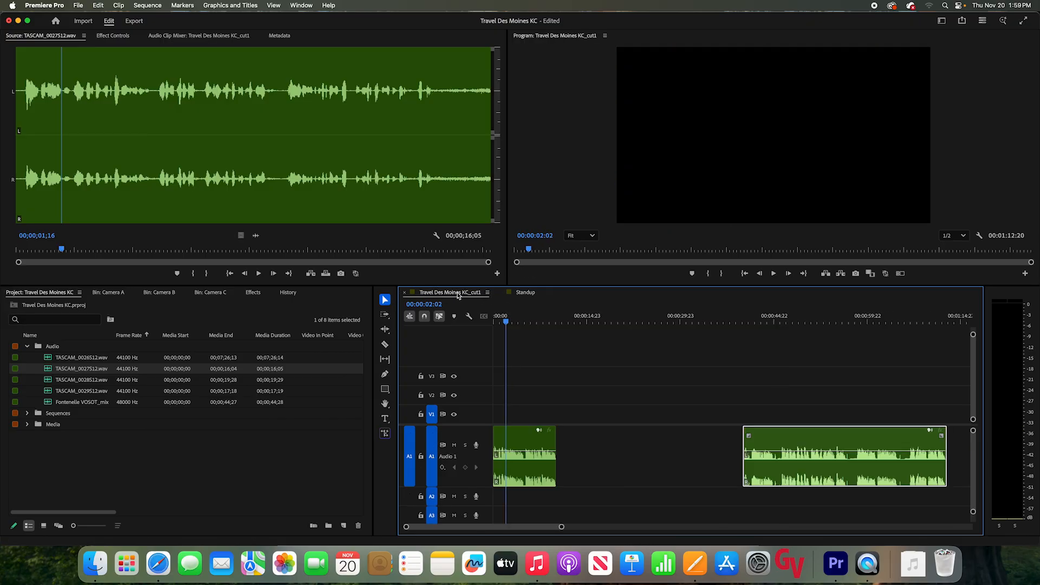
click(524, 293)
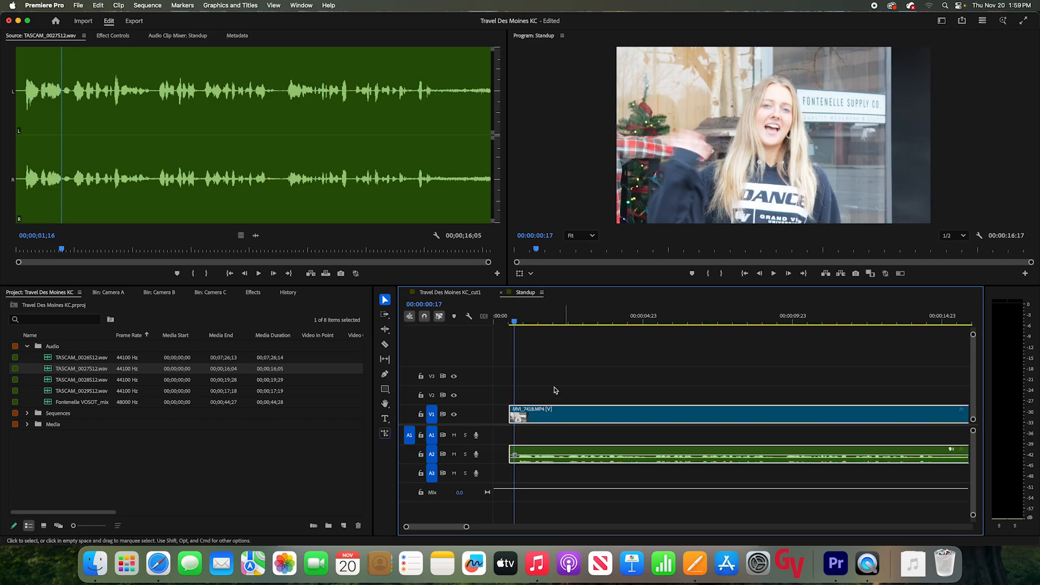
Enlarge audio track A2 and split the linked standup clip just before the first spoken word, at 00:00:00:21
drag(466, 526, 426, 526)
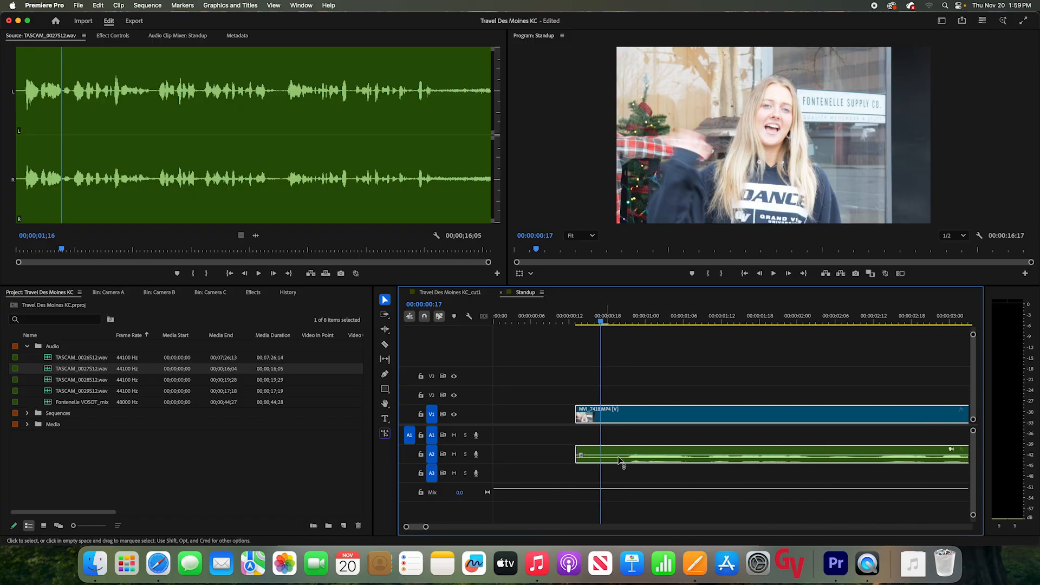
key(c)
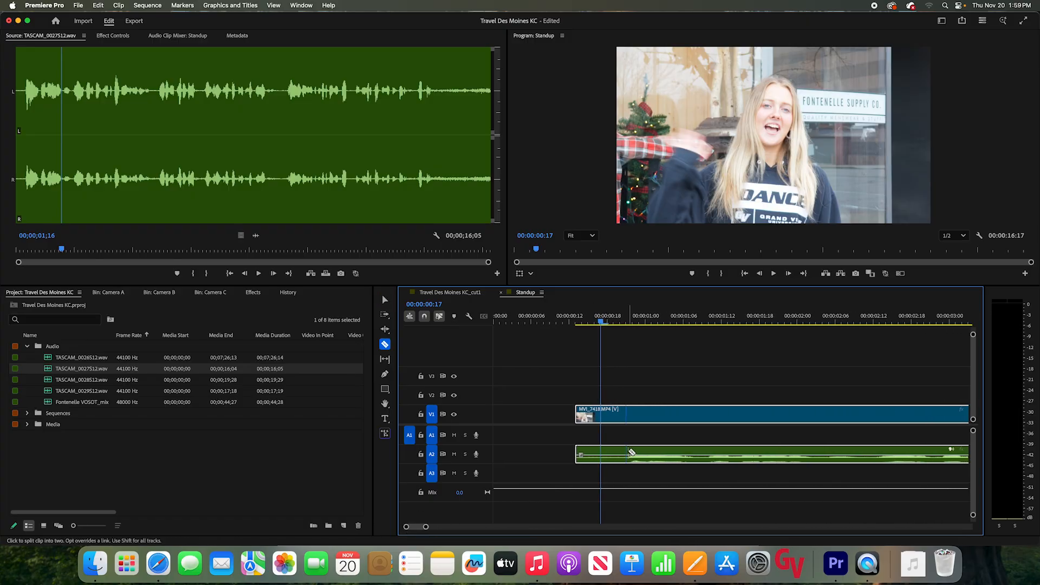
double_click(482, 463)
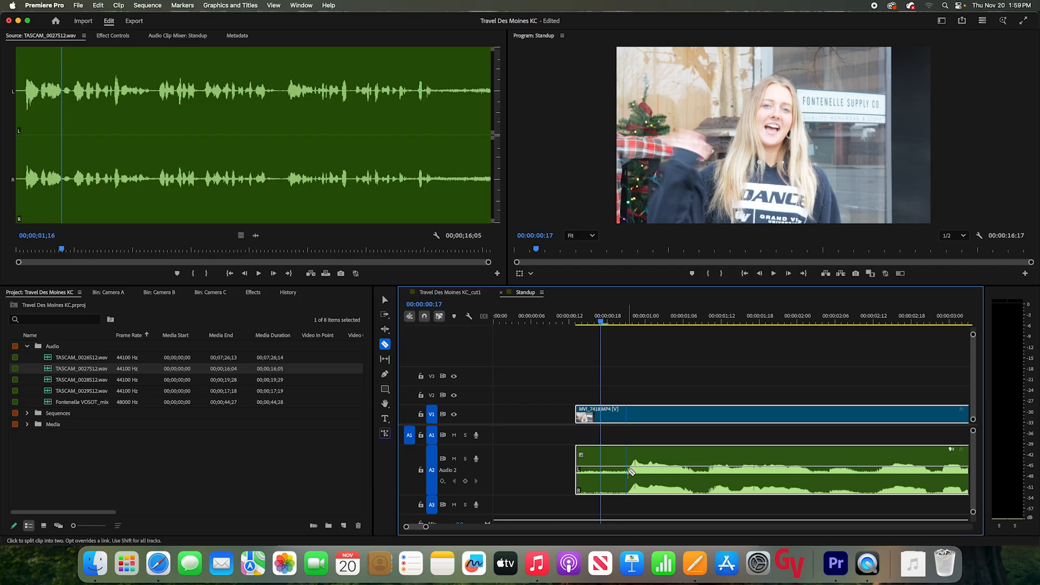
click(627, 471)
key(v)
key(space)
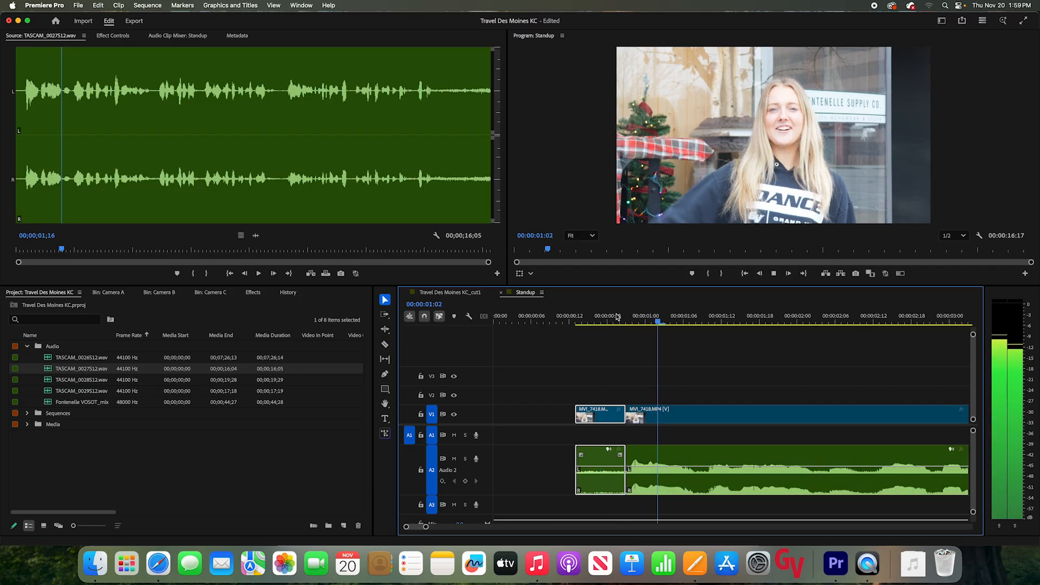
key(alt+BackSpace)
Split the linked standup clip at 00:00:15:19, after the speech ends, and delete the remaining tail
drag(425, 527, 519, 526)
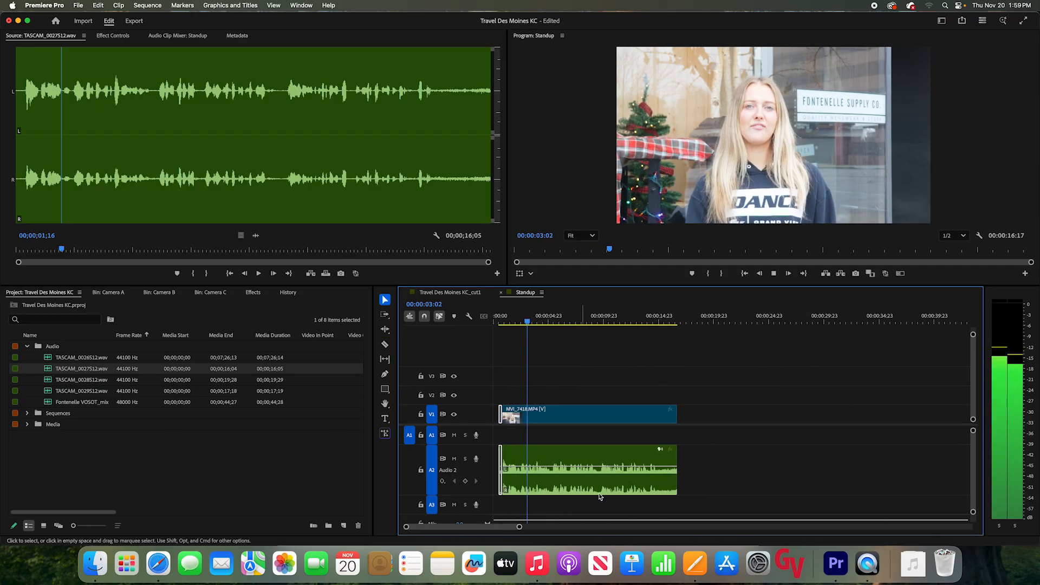
click(584, 323)
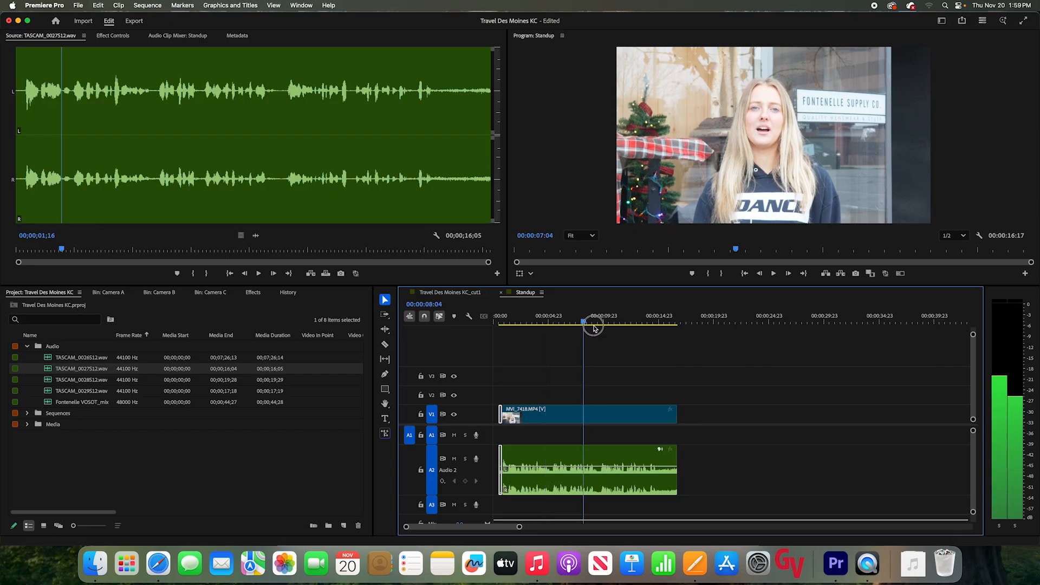
drag(594, 328, 652, 328)
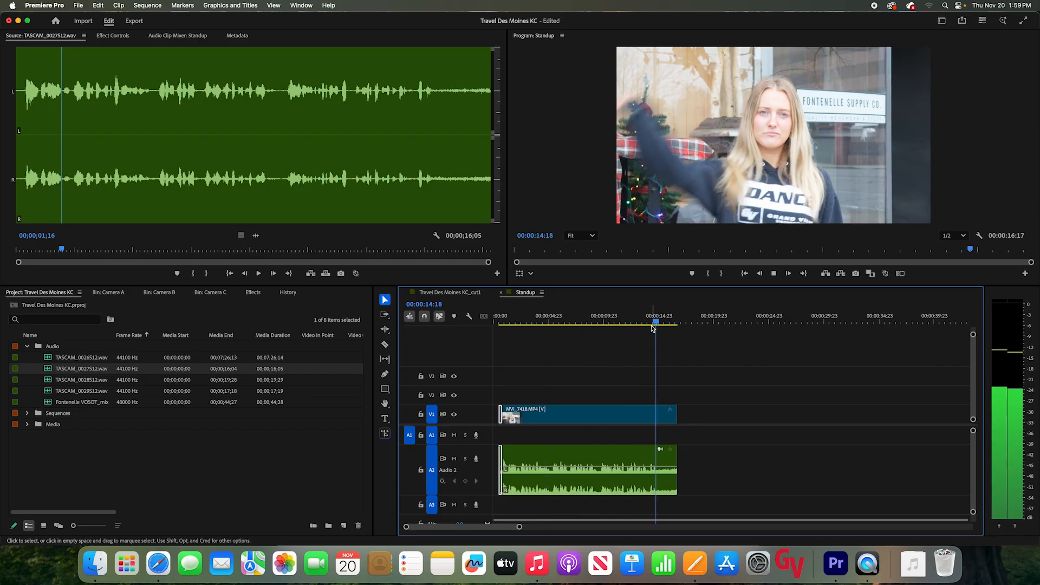
key(space)
key(c)
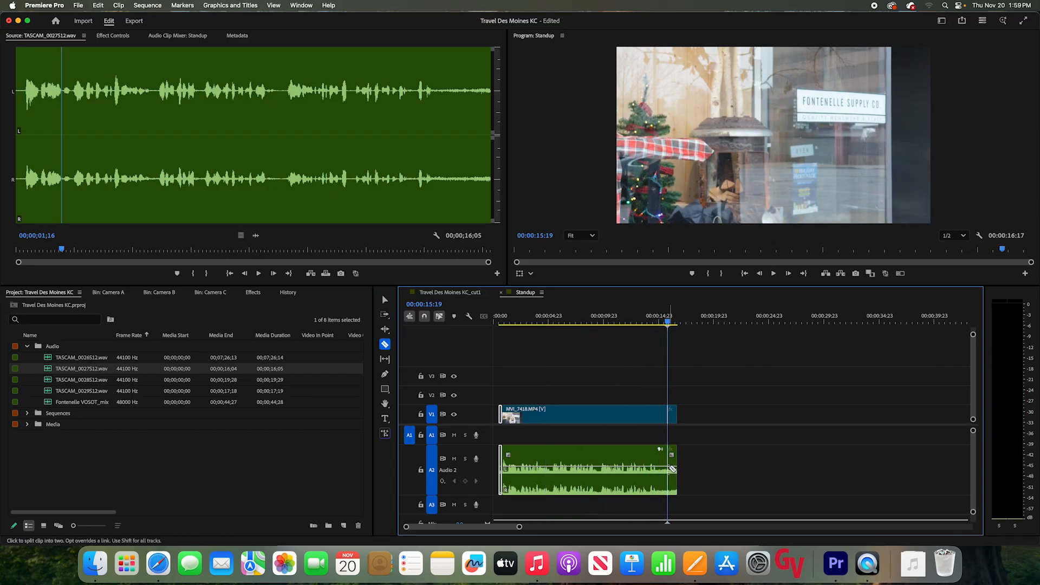
click(671, 469)
key(v)
click(673, 477)
key(Delete)
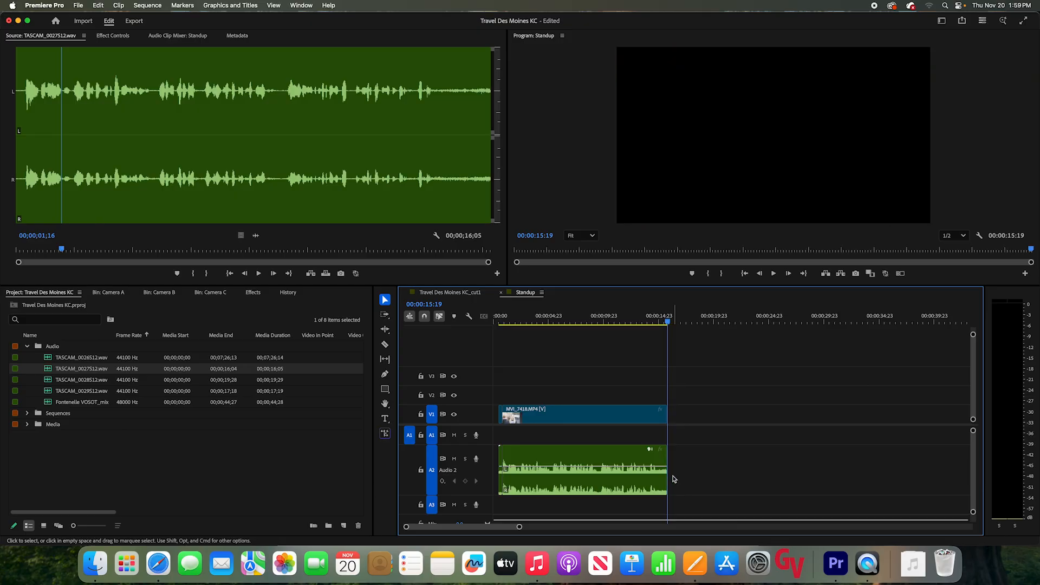
Delete the short leftover piece of video and audio at the beginning of the Standup sequence
click(585, 420)
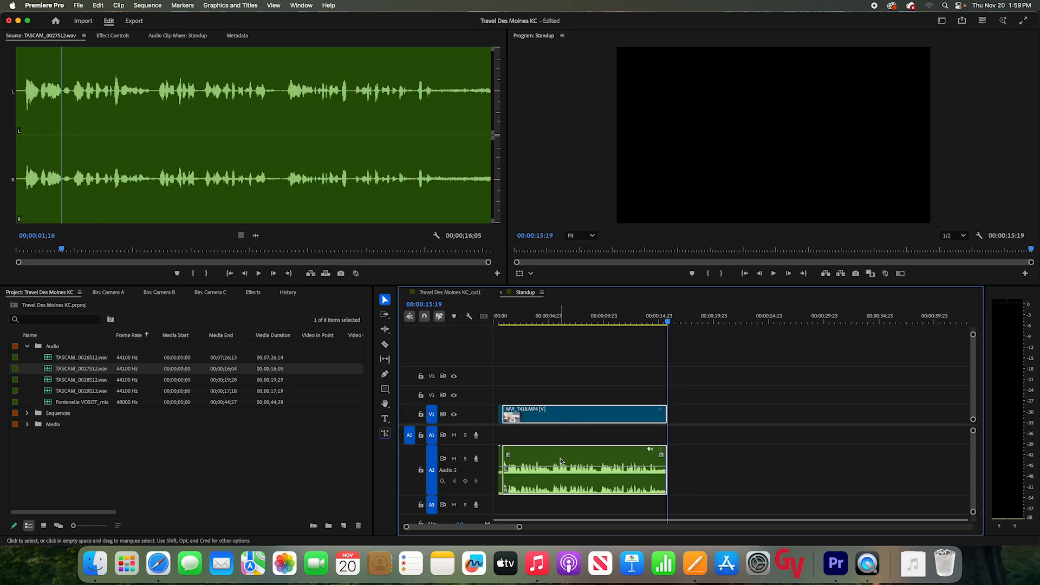
click(502, 464)
drag(501, 465, 505, 464)
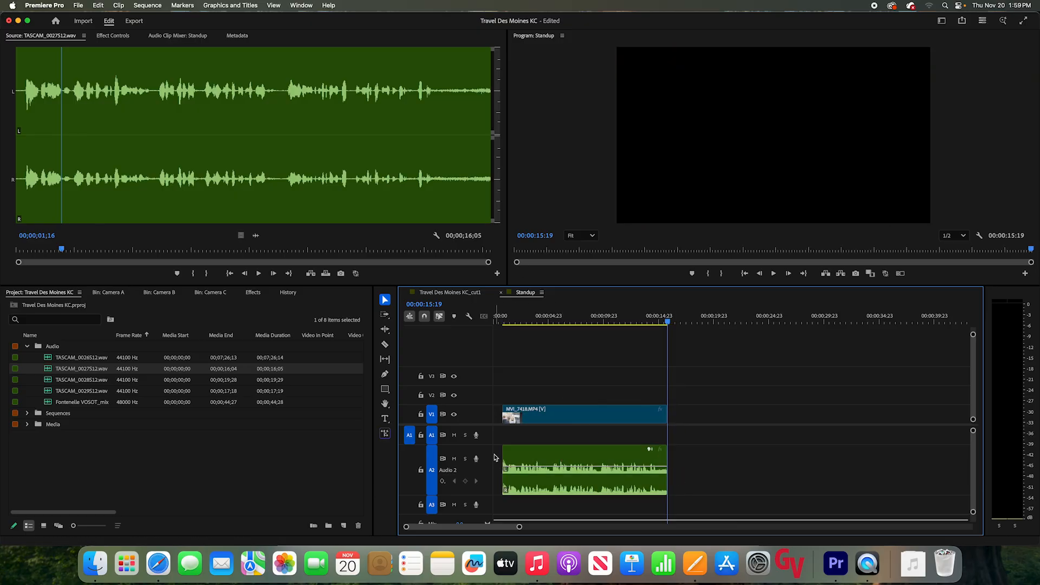
Copy the trimmed standup clip into Travel Des Moines KC_cut1 at 00:00:10:19, moving the last audio clip later to make room
click(539, 419)
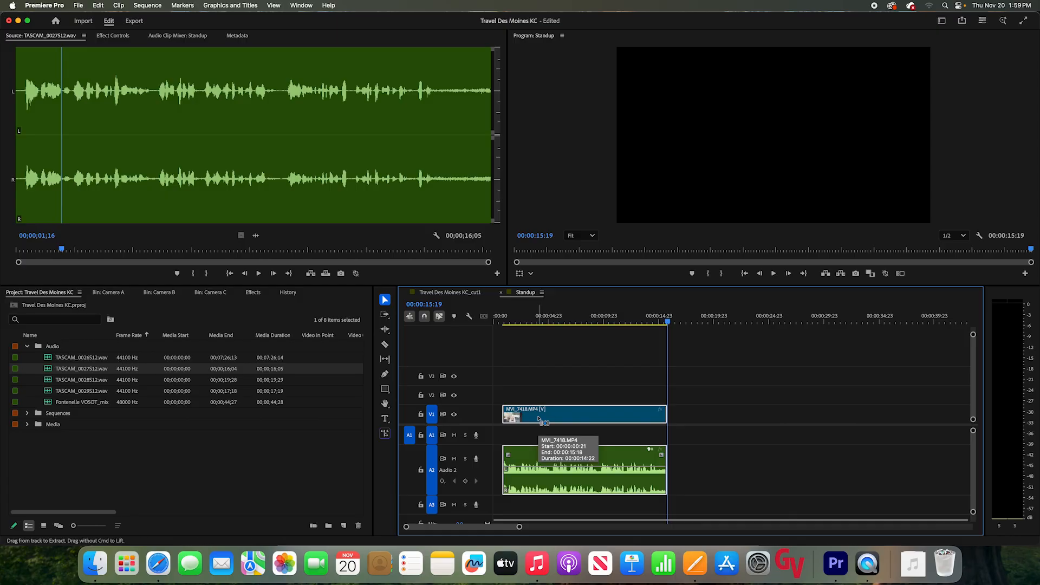
click(458, 297)
drag(552, 320, 560, 320)
drag(787, 443, 835, 445)
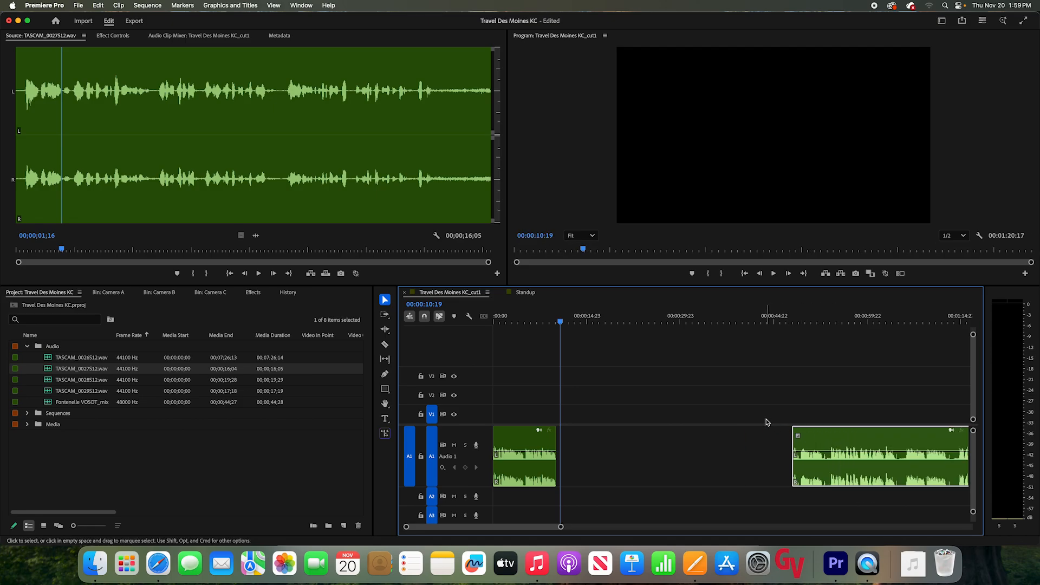
key(super+v)
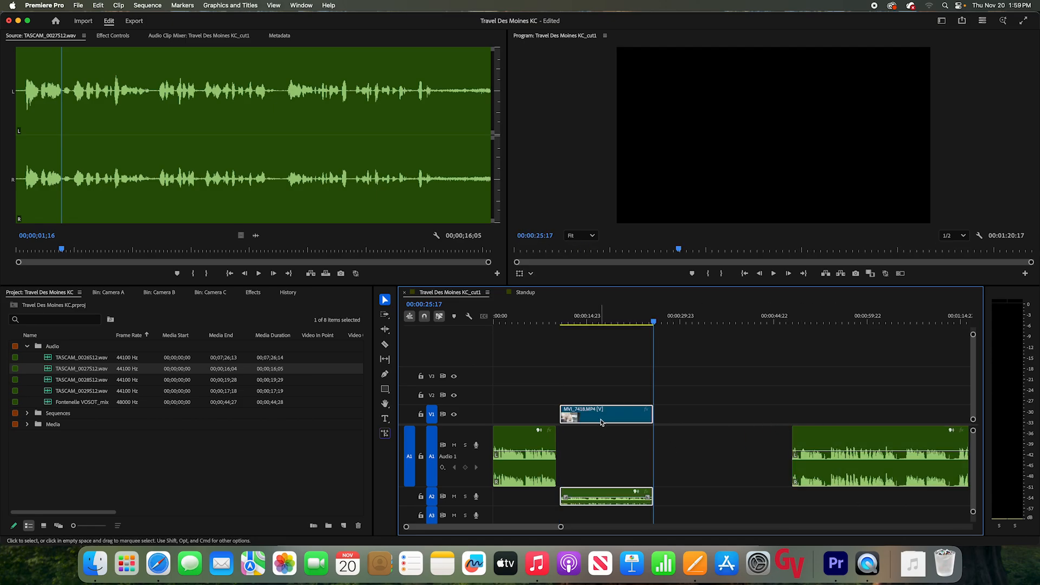
Move the pasted standup audio to A1, butt the linked clip against the end of the first audio clip, and save the project
drag(591, 493, 591, 458)
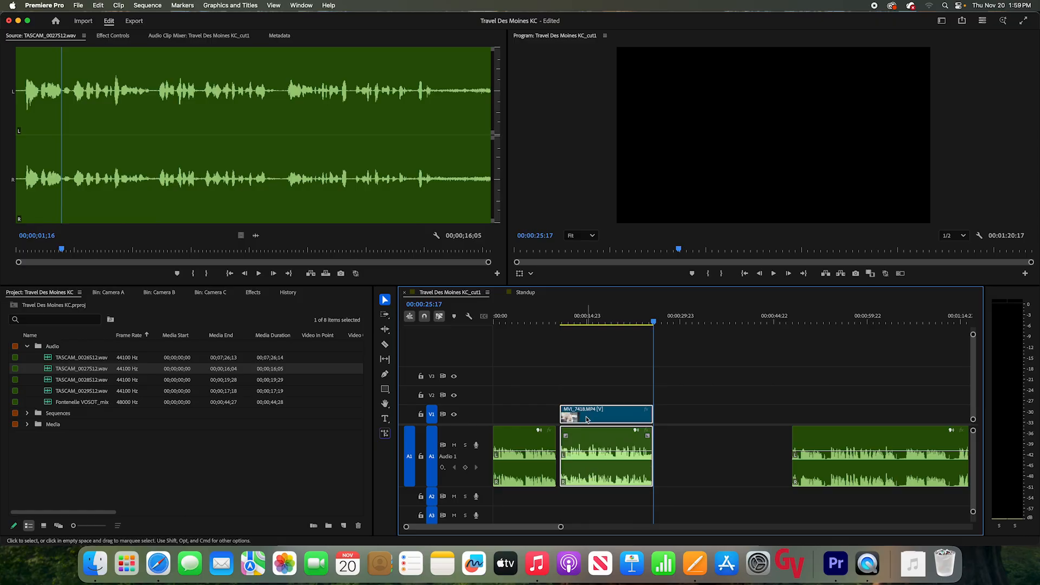
drag(598, 418, 594, 417)
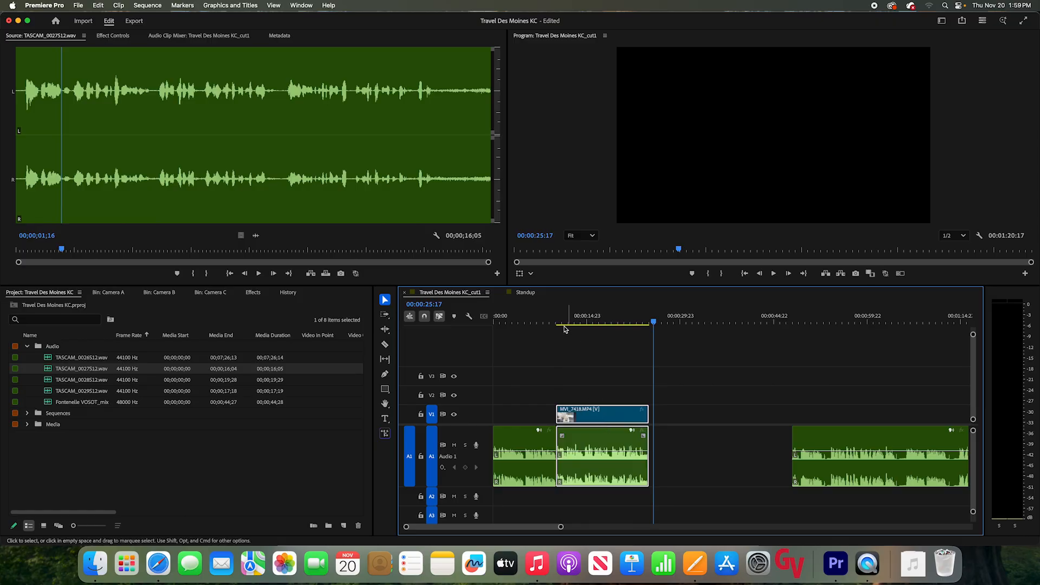
drag(544, 323, 524, 322)
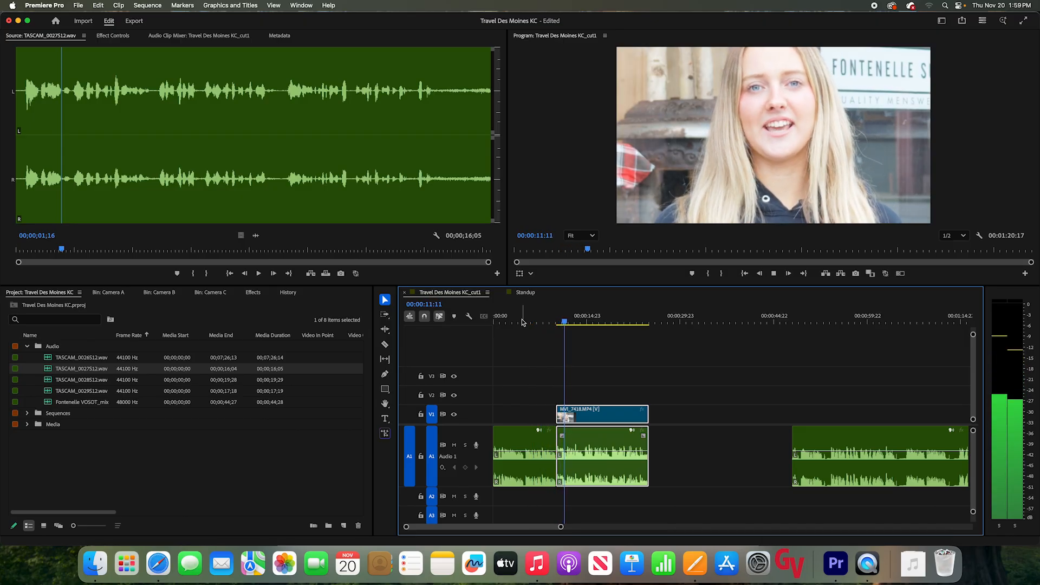
key(space)
key(super+s)
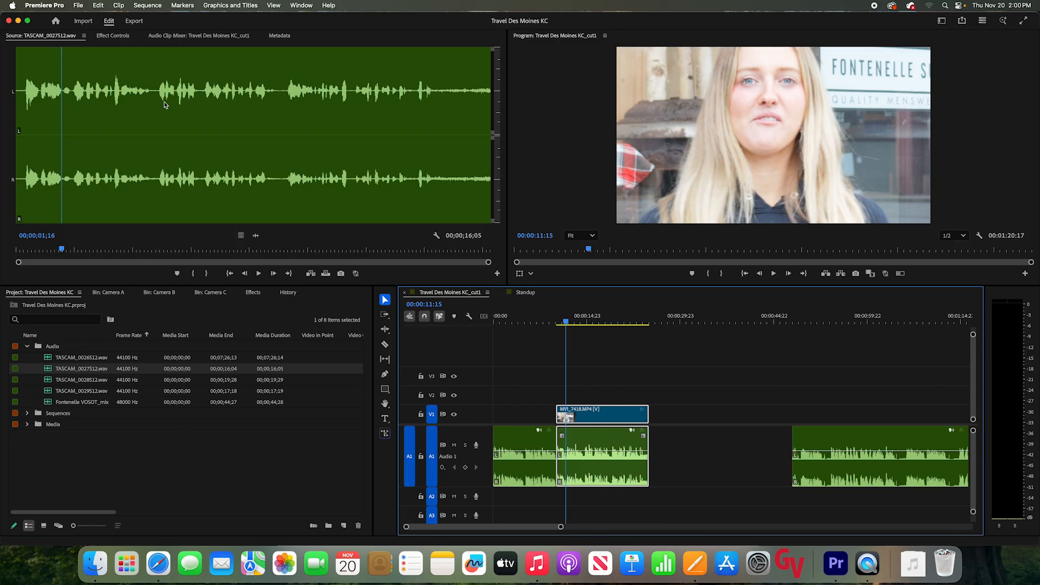
Set the MVI_7418.MP4 clip's Scale to 62.0 and its vertical Position to 494.0, and save the project
click(114, 36)
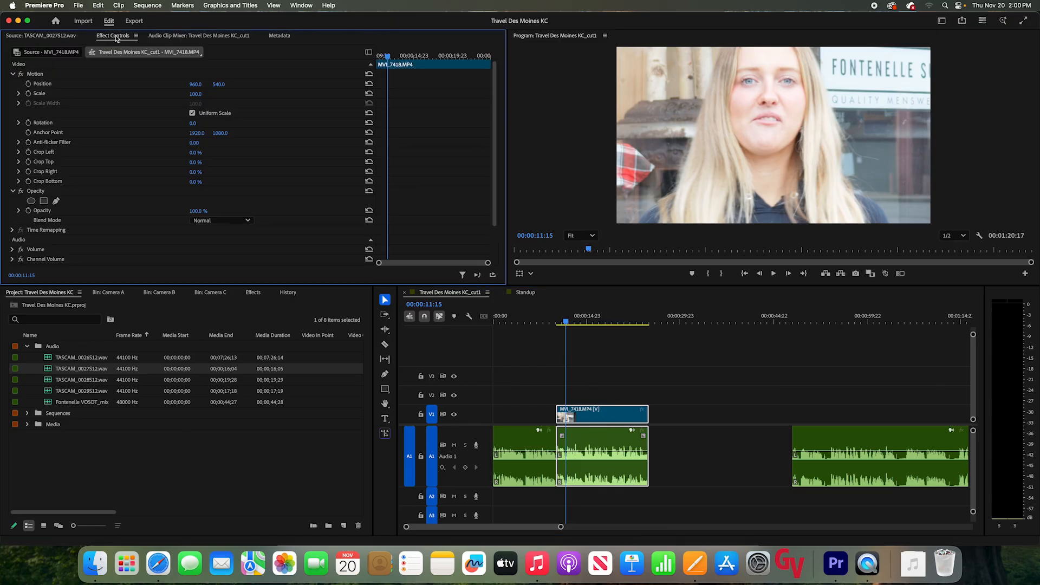
click(18, 96)
drag(190, 112, 112, 116)
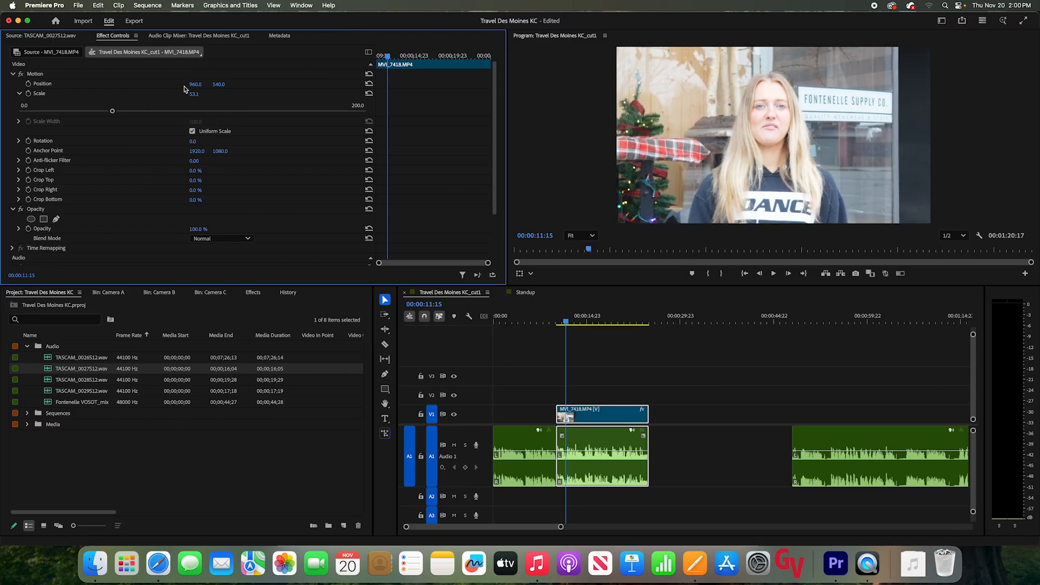
key(Return)
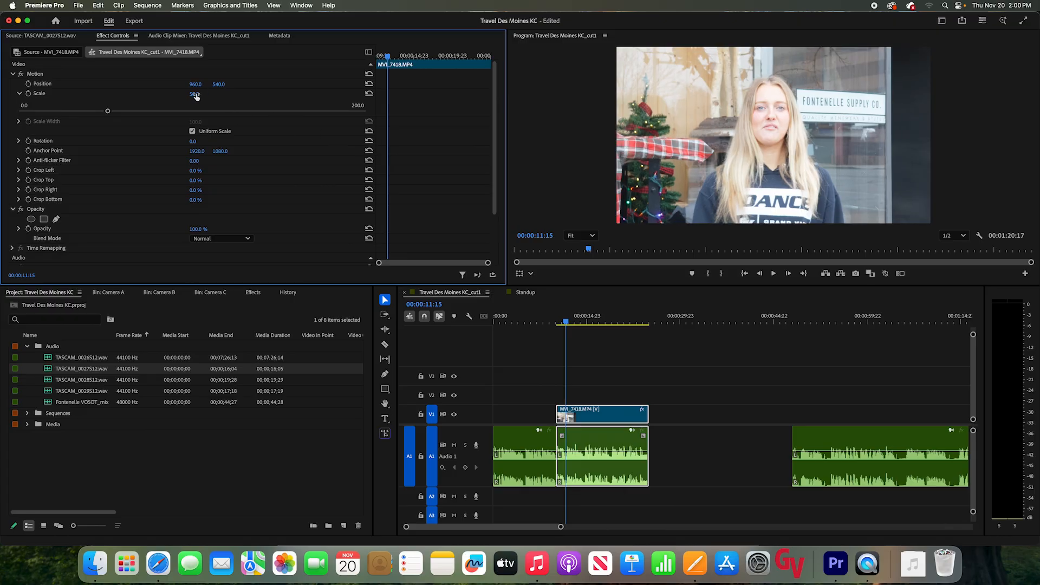
mouse_move(196, 96)
mouse_down()
mouse_move(207, 86)
mouse_move(191, 87)
mouse_up()
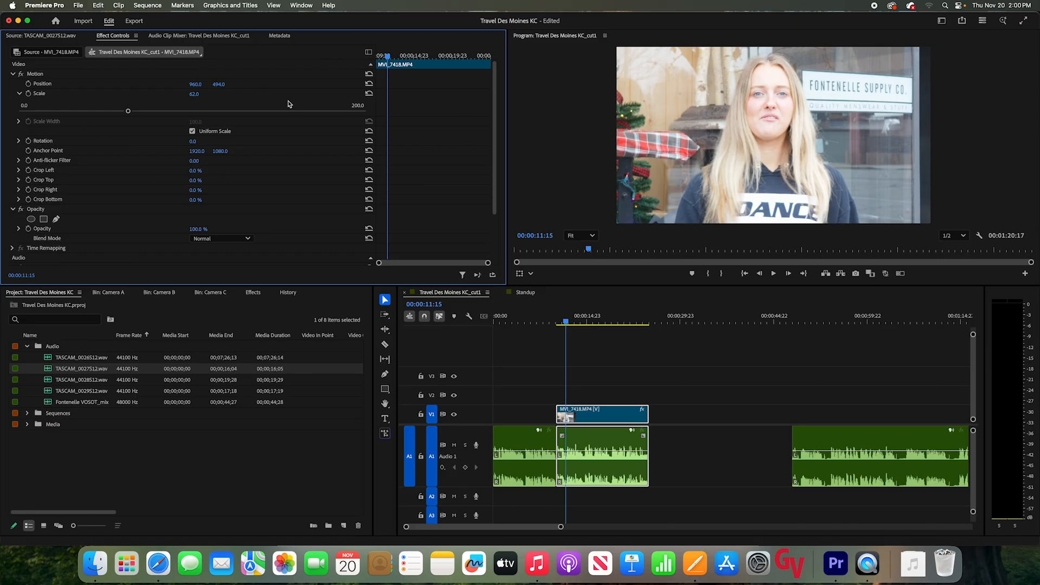
click(594, 382)
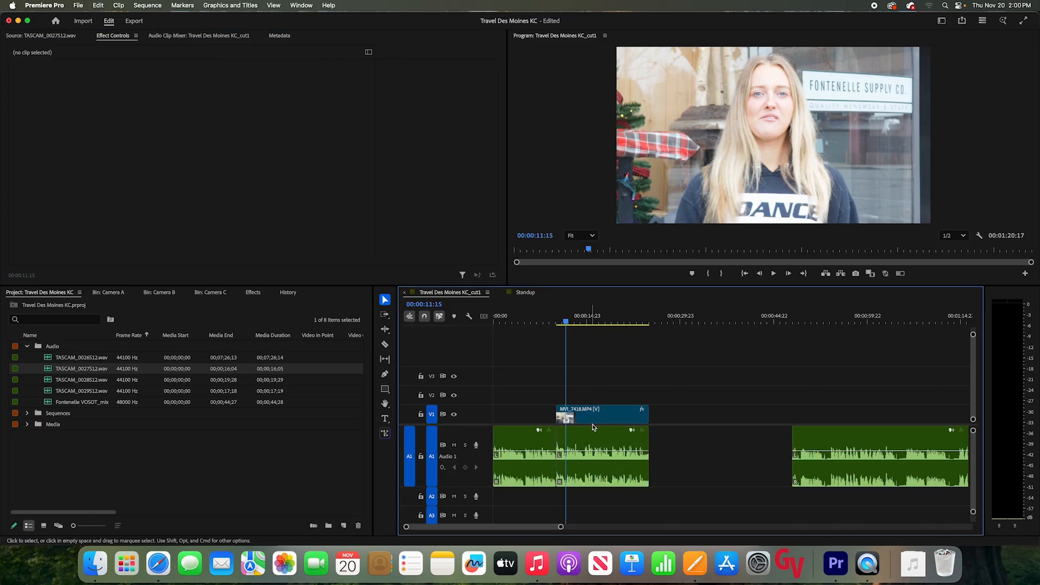
click(588, 419)
key(super+s)
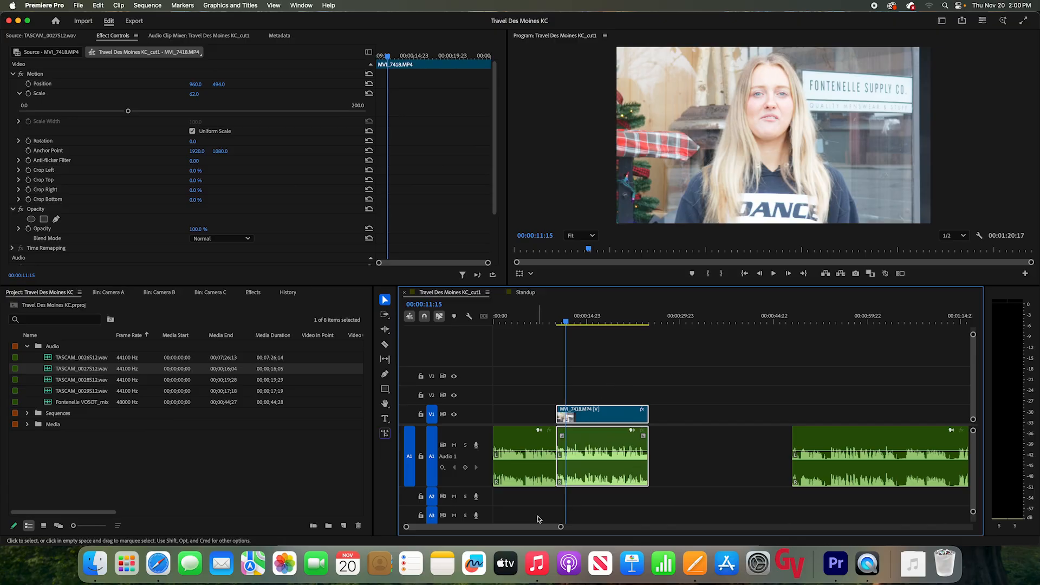
Deselect the standup clip and return the playhead to the start of the Travel Des Moines KC_cut1 sequence
drag(560, 527, 575, 526)
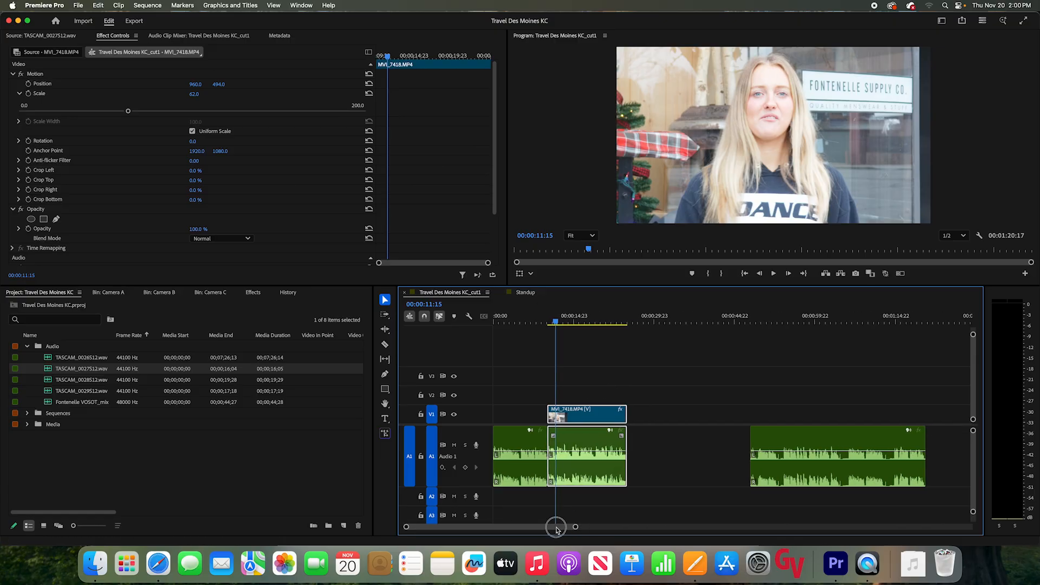
click(578, 393)
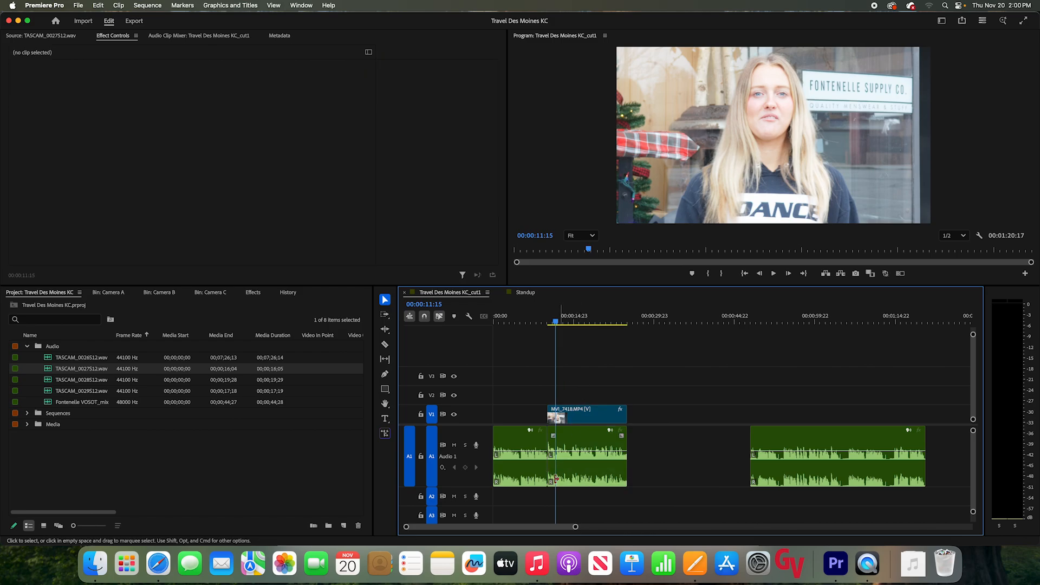
click(504, 320)
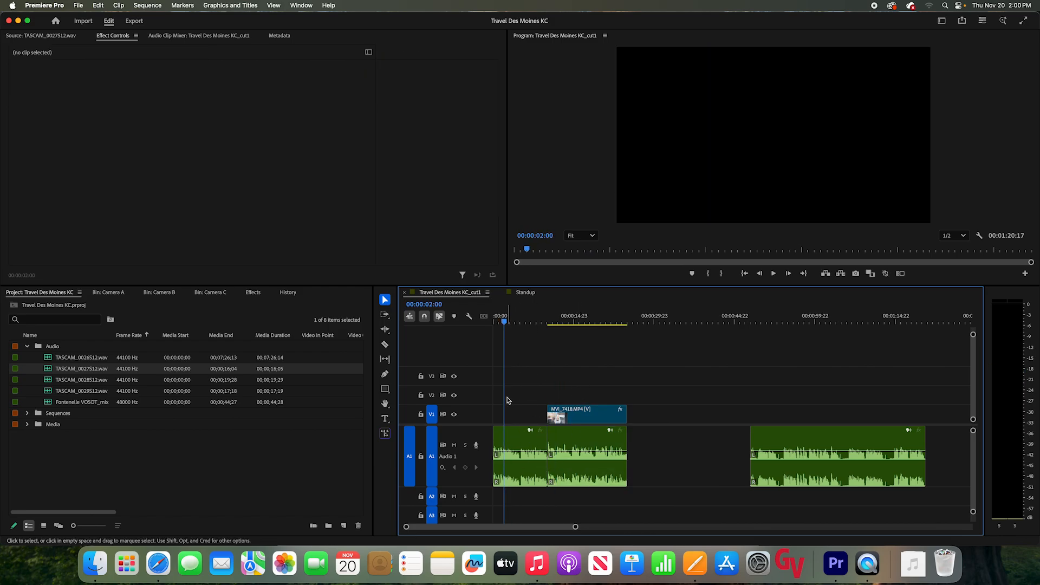
drag(506, 319, 490, 320)
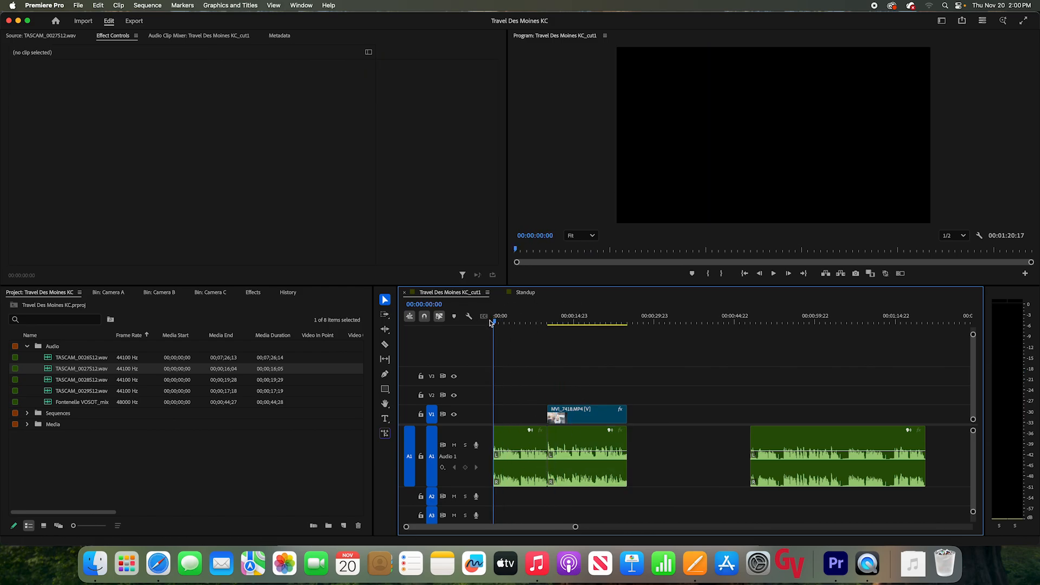
drag(578, 525, 533, 526)
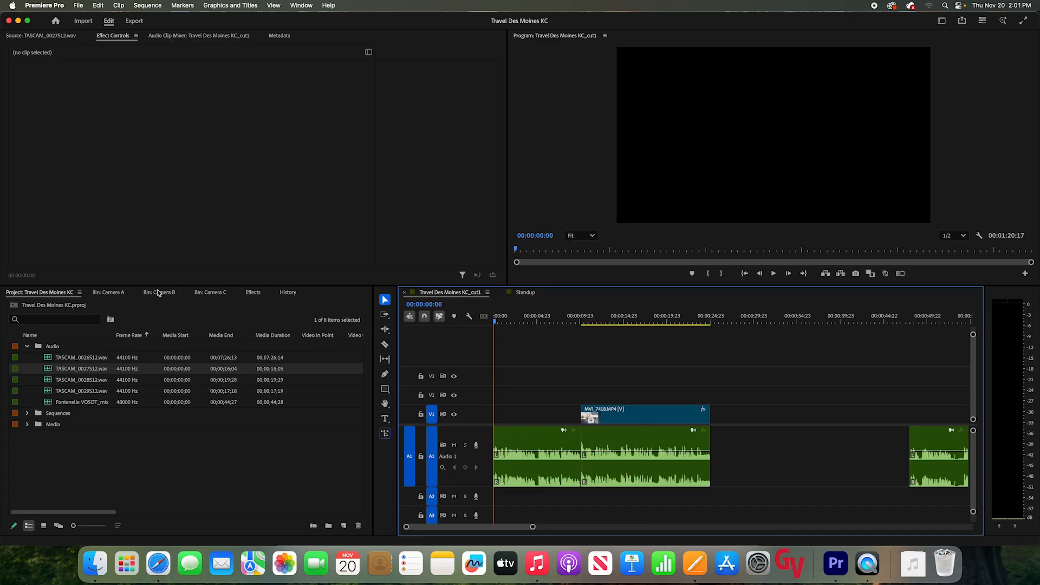
Review the exterior storefront clips MVI_7421, MVI_7423 and MVI_7424 from the Camera B bin as possible opening b-roll
click(116, 293)
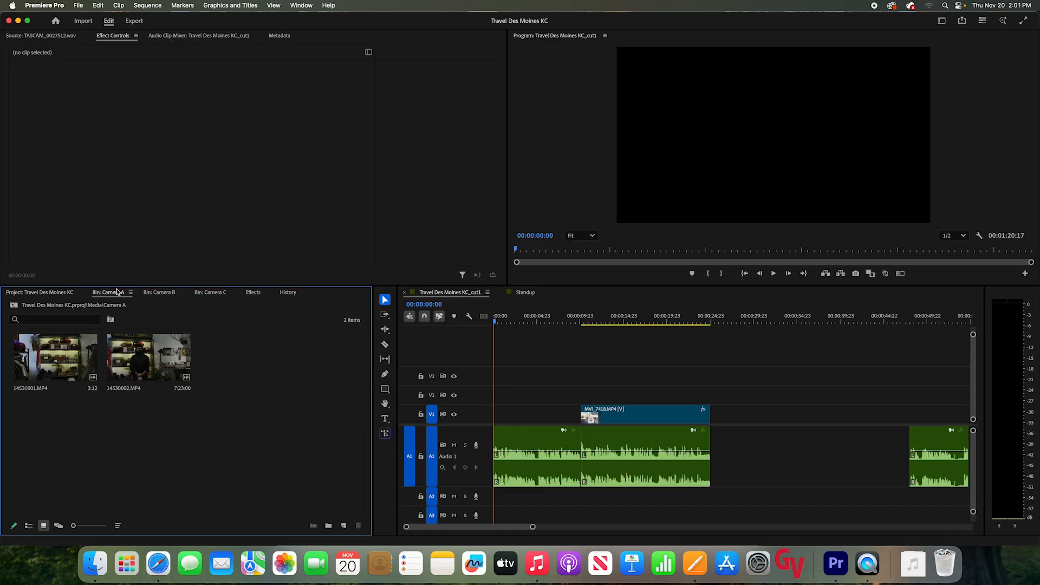
click(160, 293)
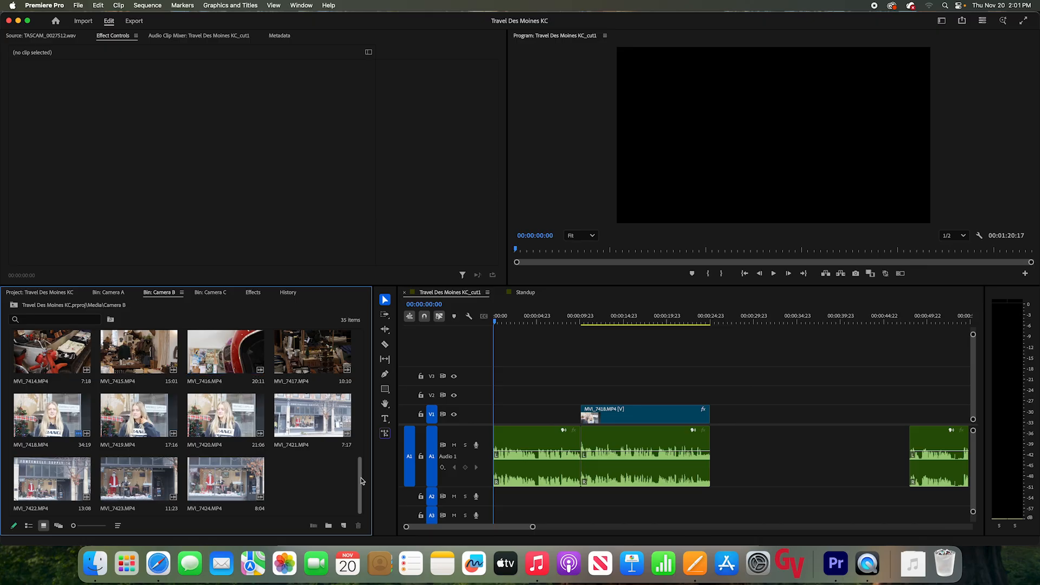
mouse_move(362, 480)
mouse_down()
mouse_move(360, 464)
mouse_move(360, 483)
mouse_up()
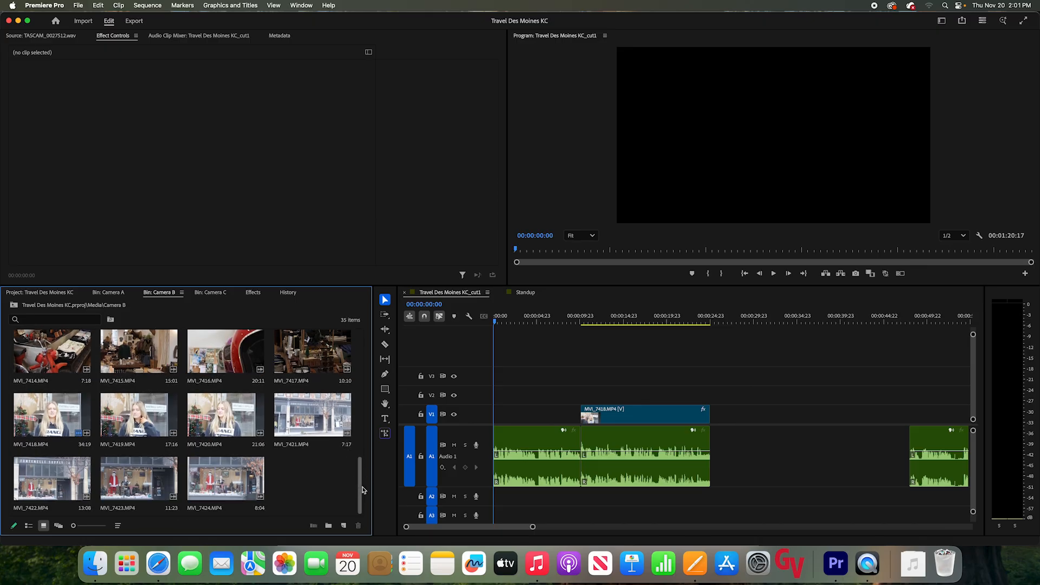
double_click(299, 431)
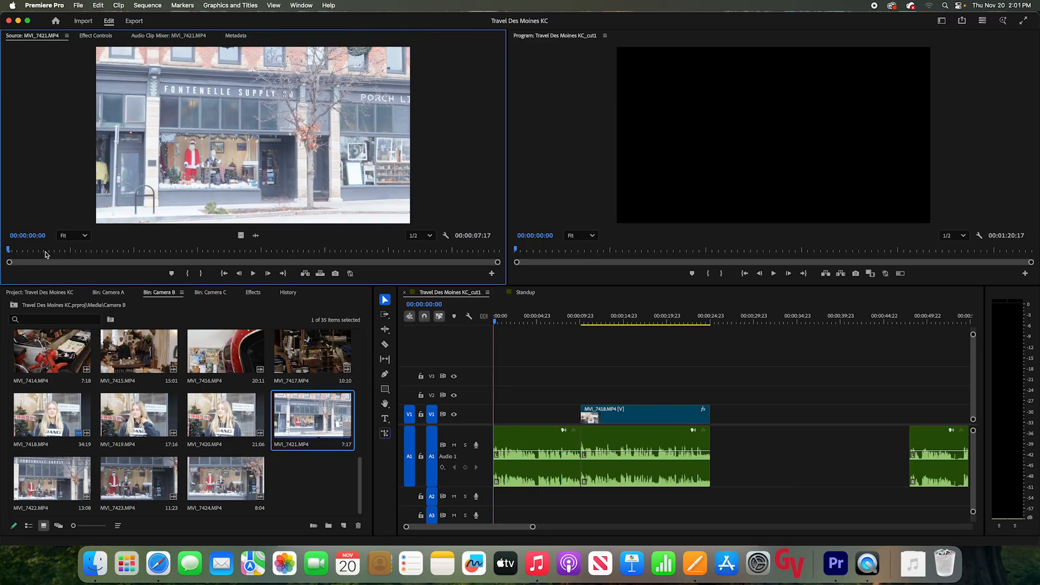
drag(46, 254, 264, 248)
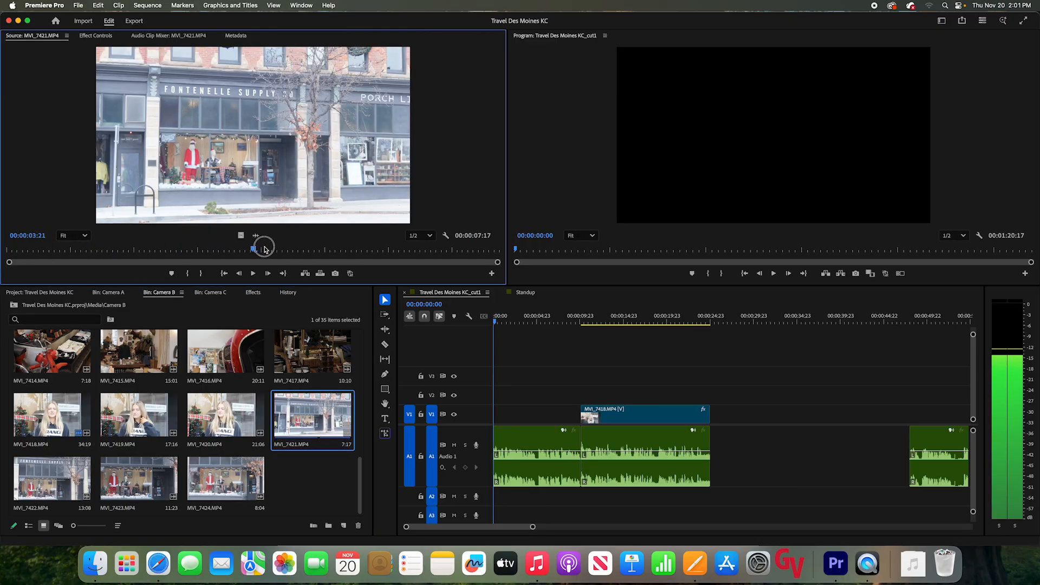
double_click(139, 479)
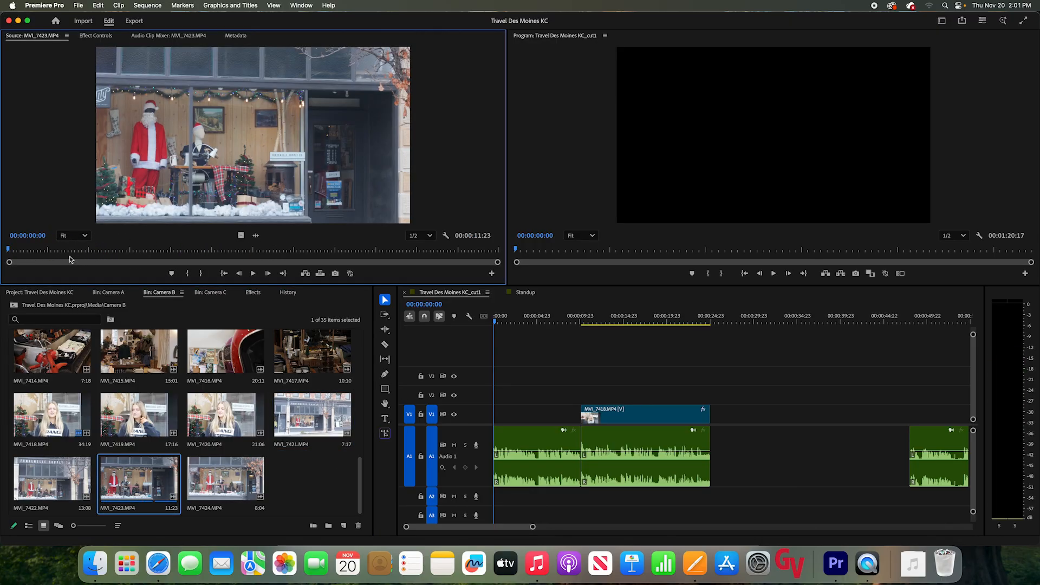
drag(70, 251, 287, 248)
double_click(235, 482)
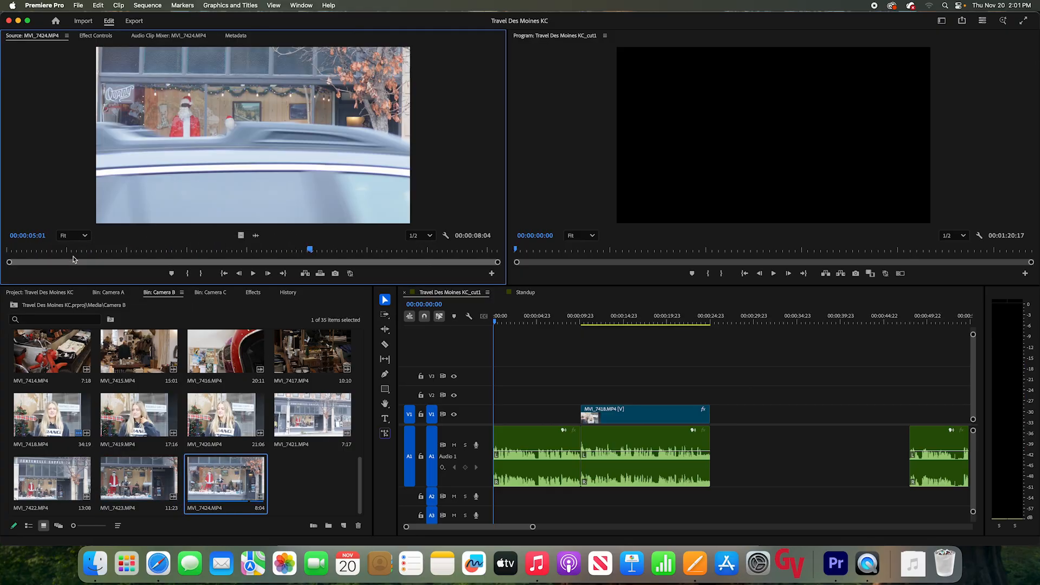
drag(131, 249, 363, 250)
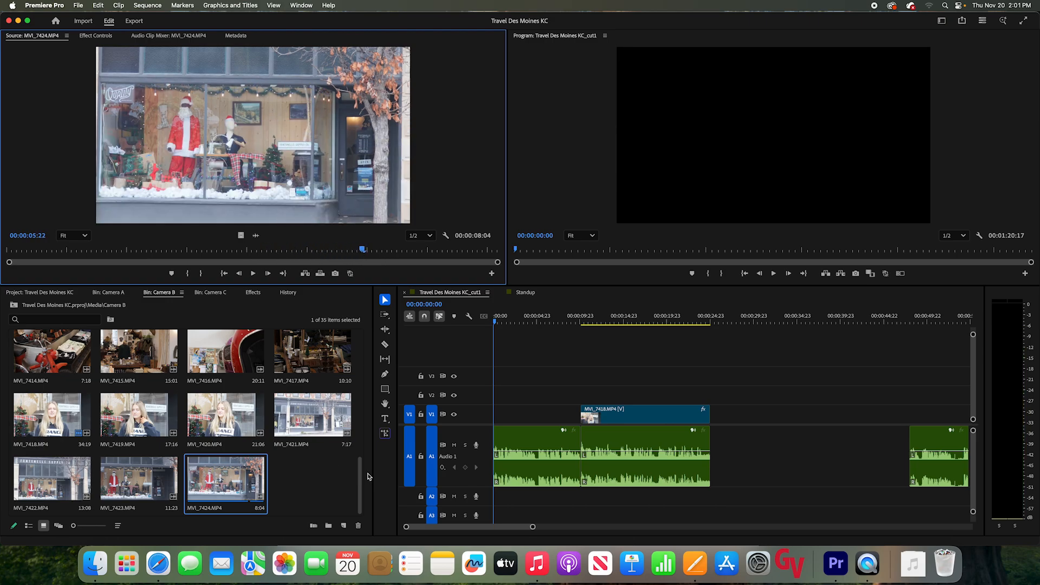
Skim the wide shop-interior clips MVI_7415, MVI_7410 and MVI_7409 in the Camera B bin
drag(363, 477, 360, 442)
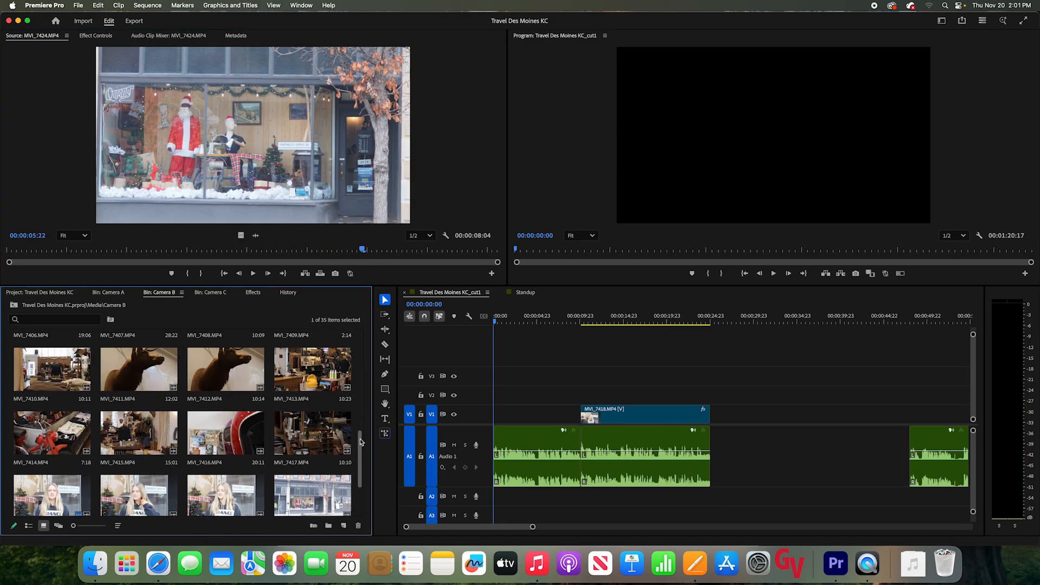
double_click(146, 440)
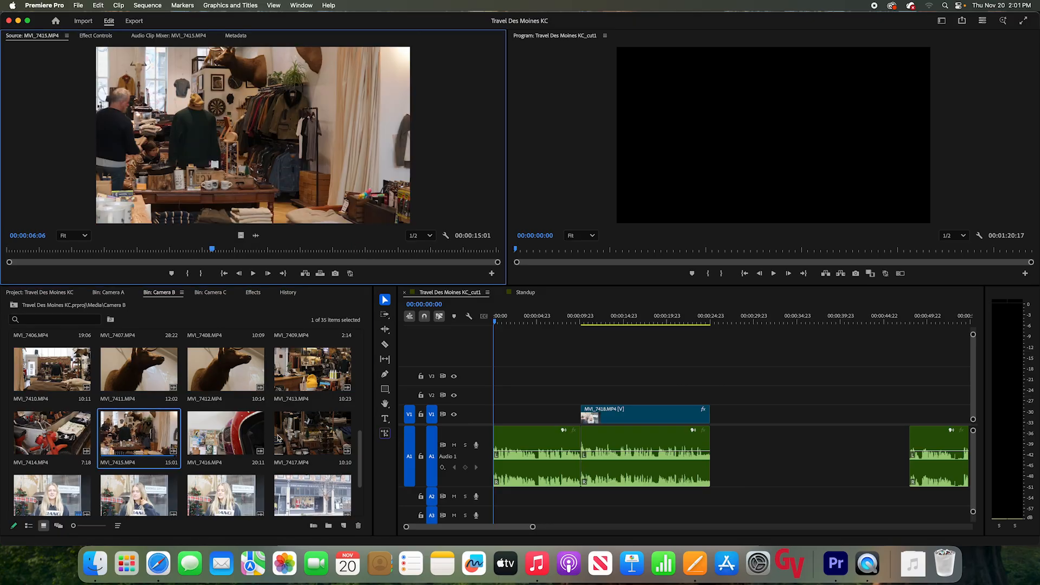
drag(150, 253, 402, 253)
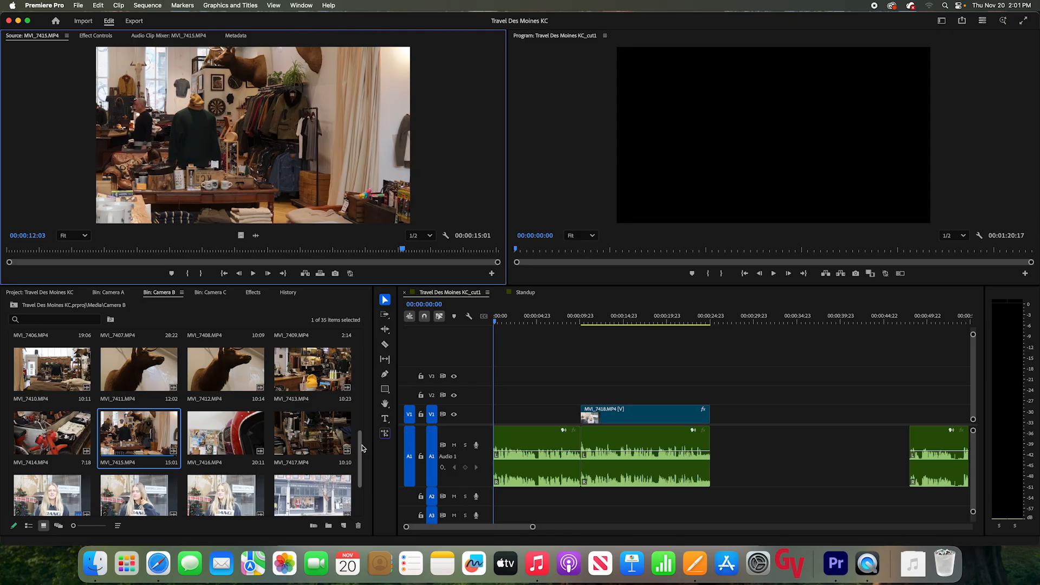
scroll(363, 449, up, 2)
double_click(51, 404)
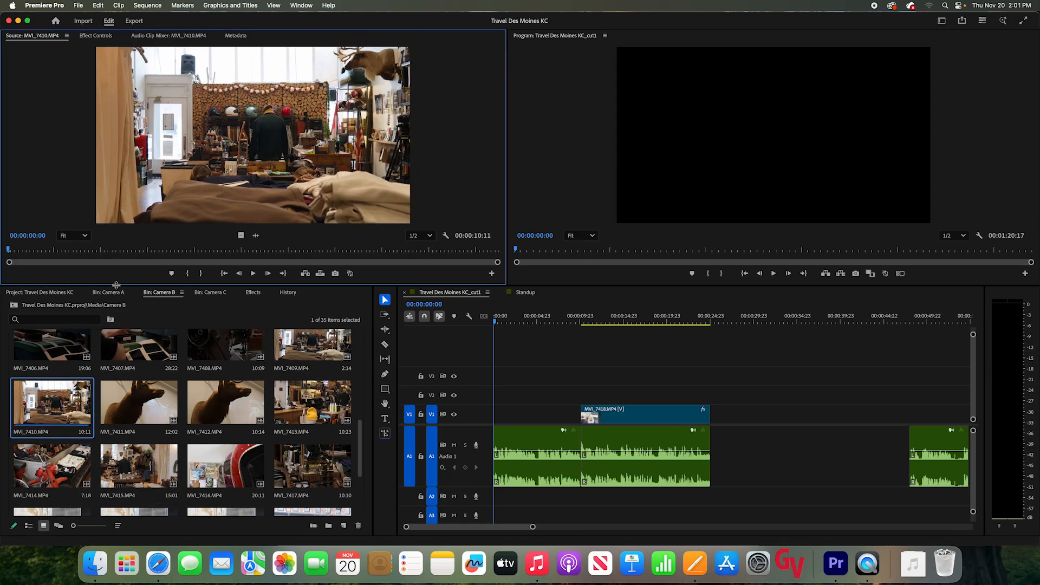
drag(59, 250, 405, 251)
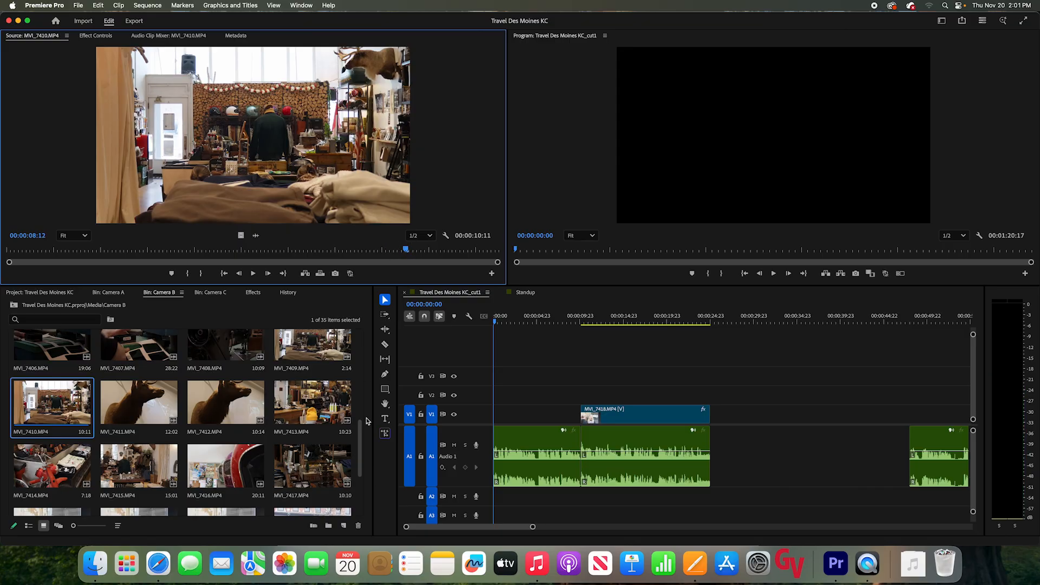
scroll(362, 428, up, 2)
double_click(312, 412)
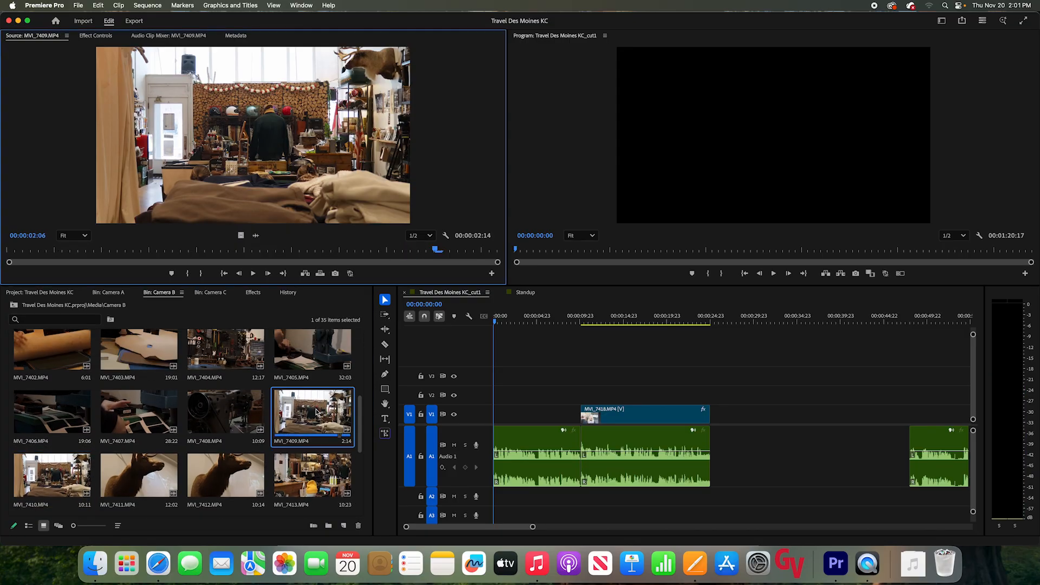
scroll(359, 406, up, 5)
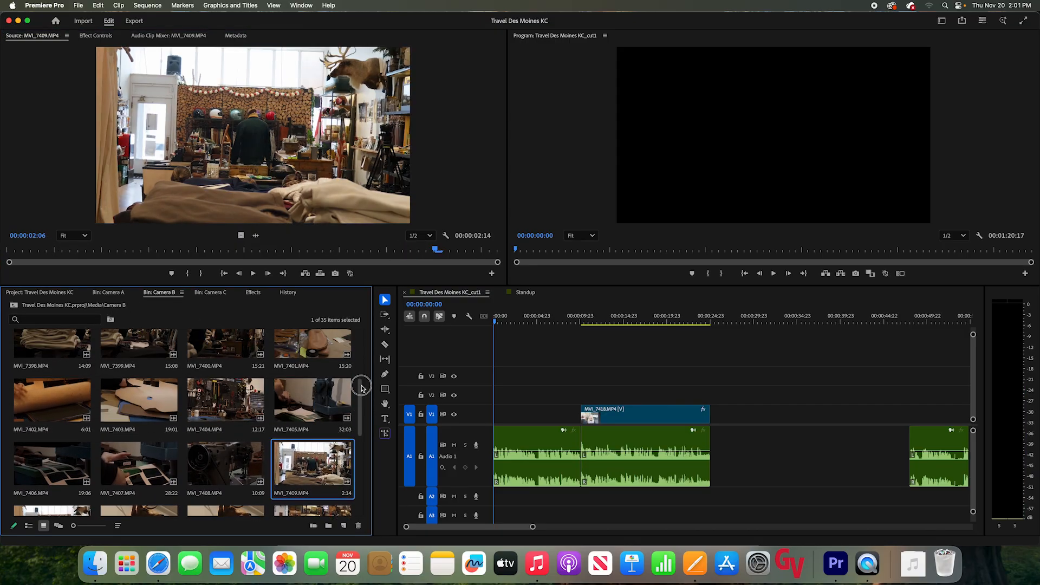
Preview the merchandise and interior detail clips MVI_7399, MVI_7395 and MVI_7393 in the Camera B bin
double_click(151, 427)
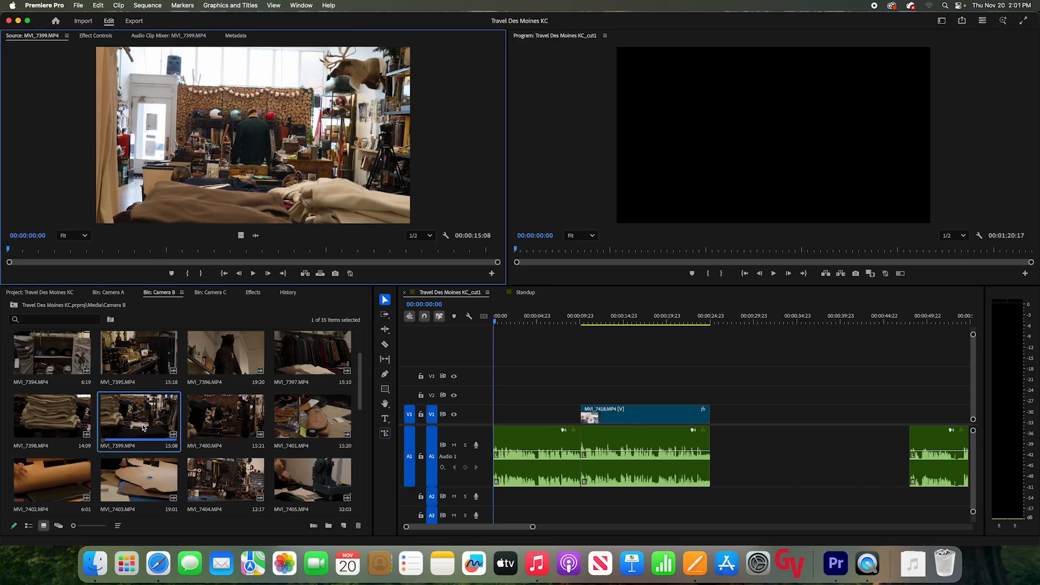
drag(48, 251, 204, 239)
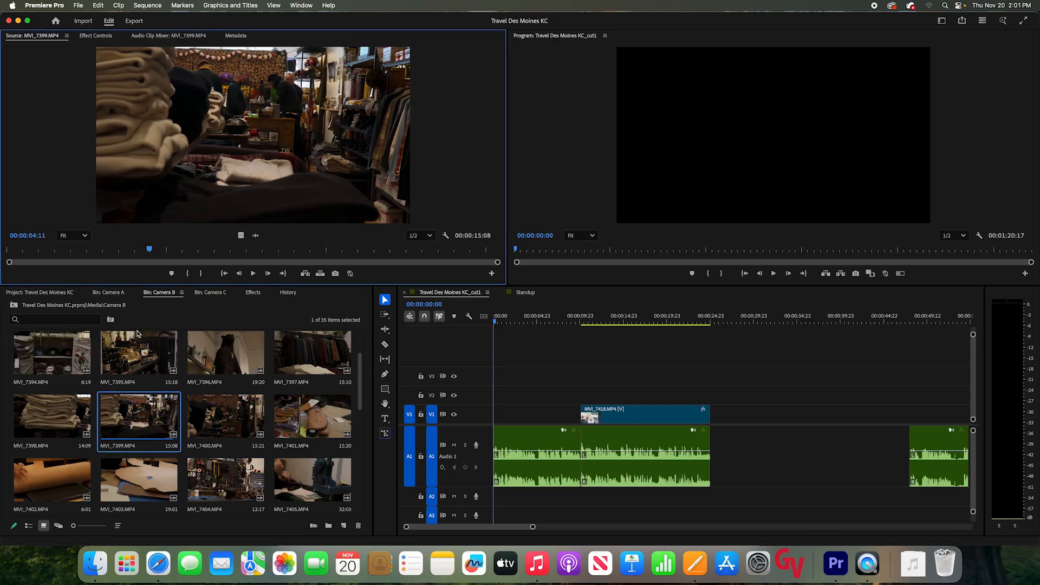
double_click(138, 354)
key(space)
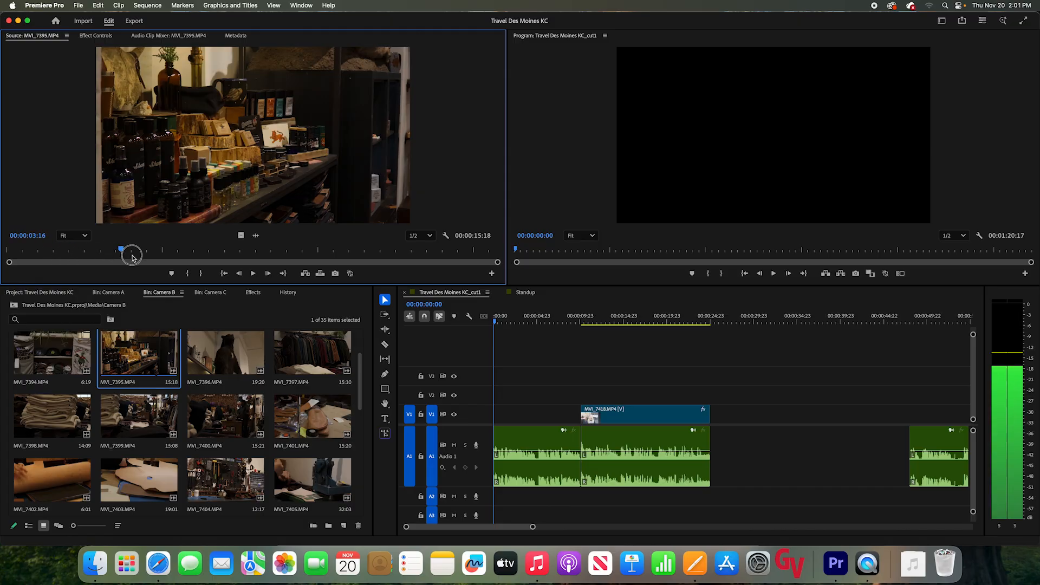
key(space)
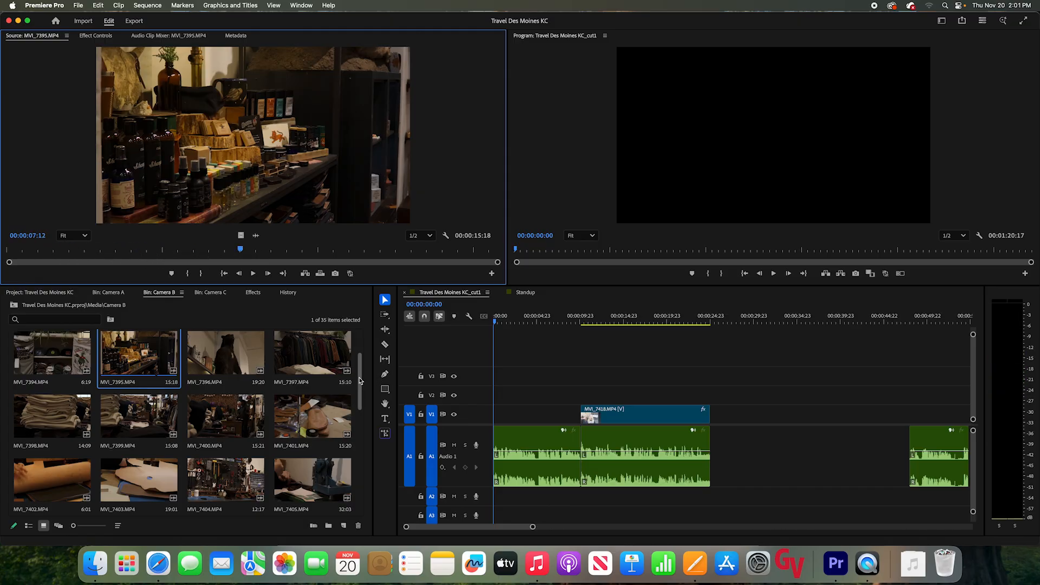
scroll(358, 358, up, 2)
double_click(325, 360)
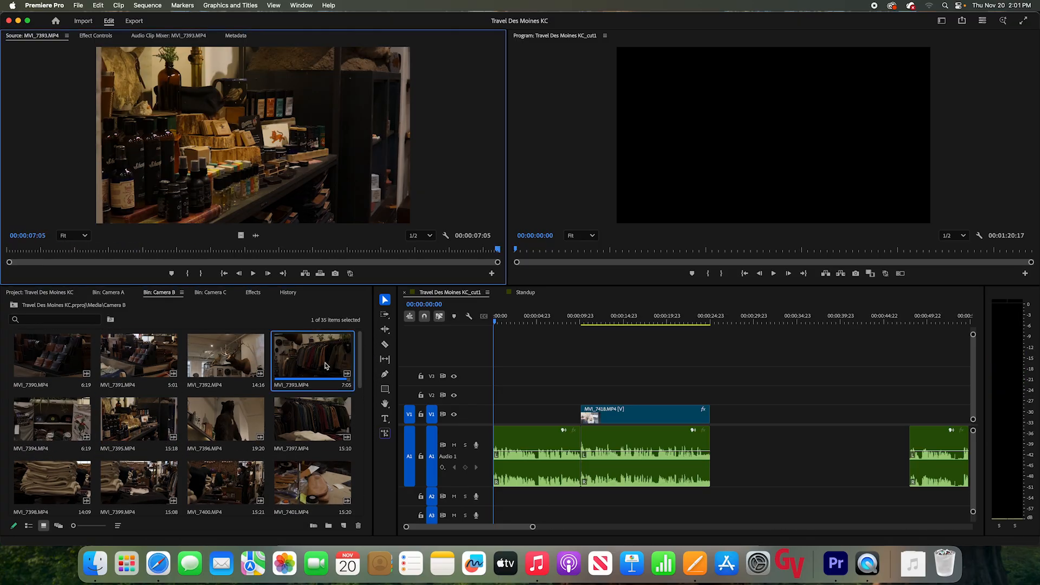
drag(17, 256, 402, 250)
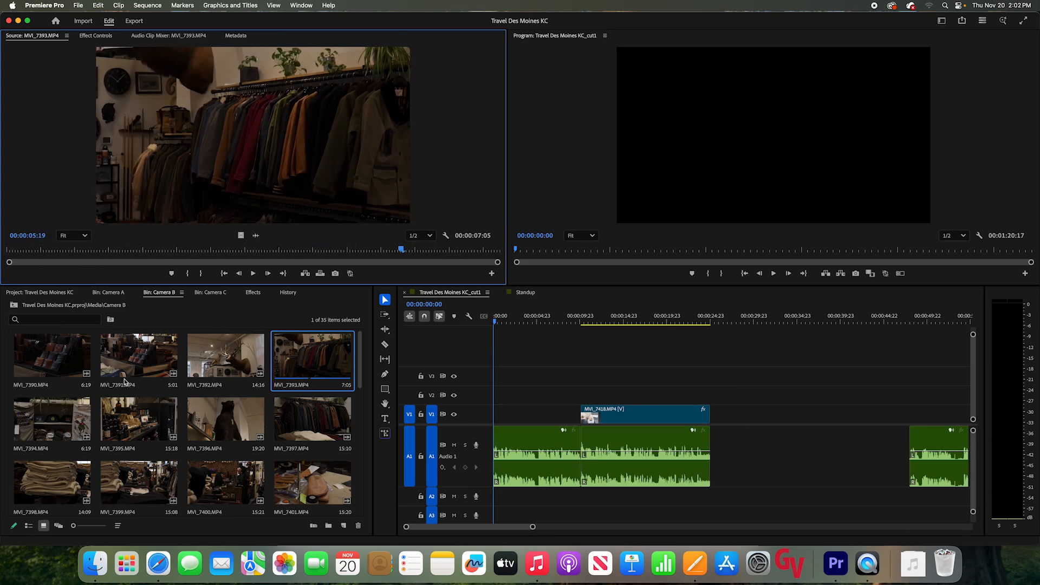
Review the shop detail clips MVI_8335, MVI_8334 and MVI_8333 from the Camera C bin
click(209, 292)
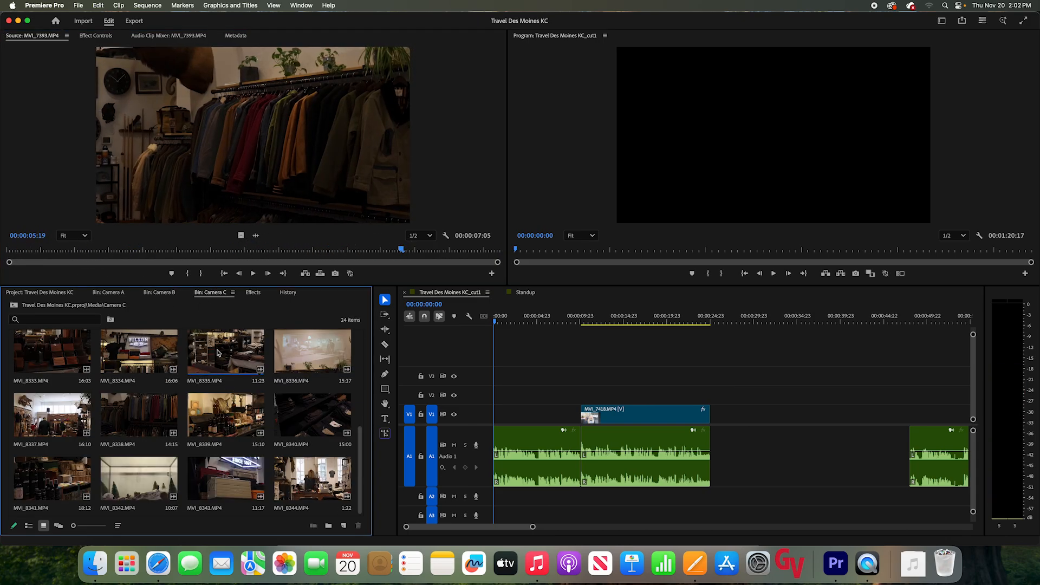
double_click(217, 353)
drag(39, 247, 198, 244)
double_click(139, 351)
double_click(64, 358)
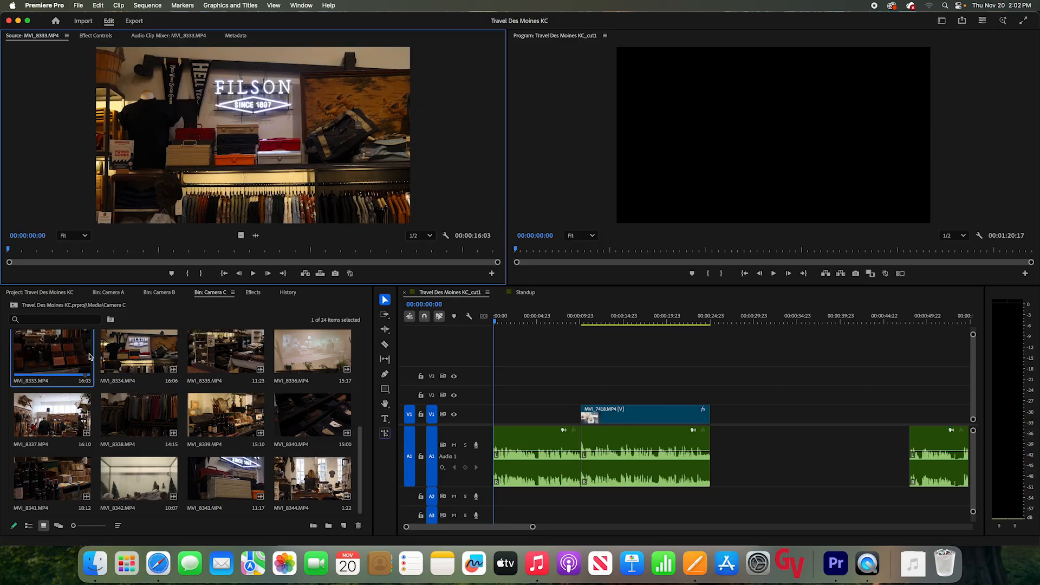
drag(54, 249, 200, 249)
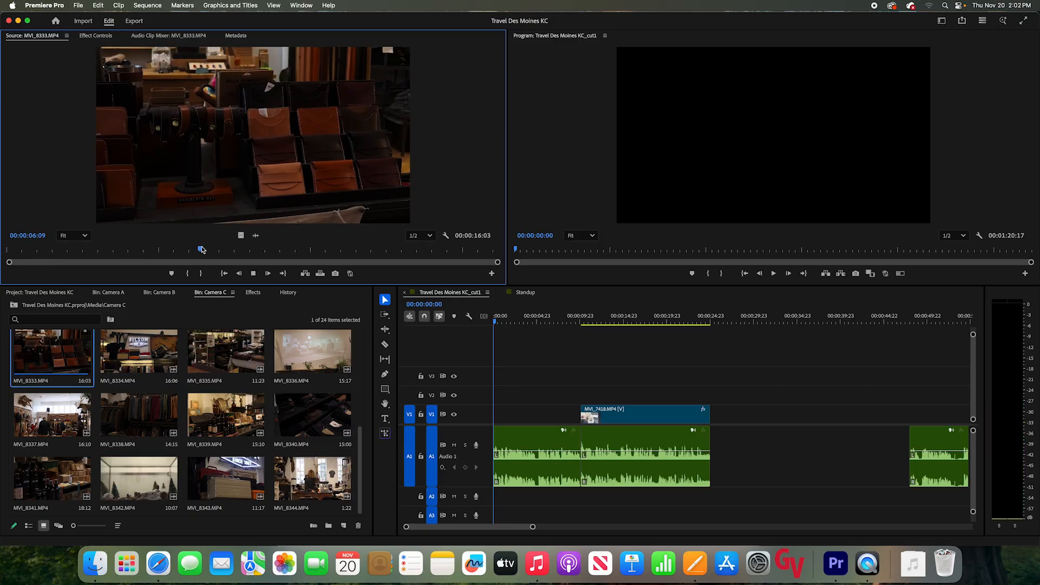
key(space)
key(space)
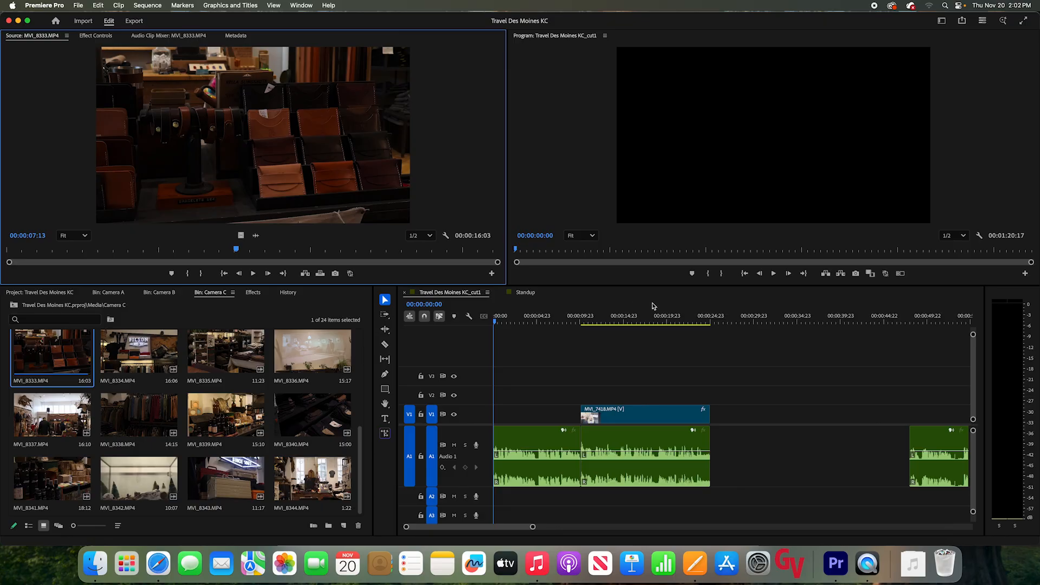
Raise the system volume and play the sequence from the start through the first voiceover to the beginning of the standup
click(495, 320)
drag(495, 322, 494, 322)
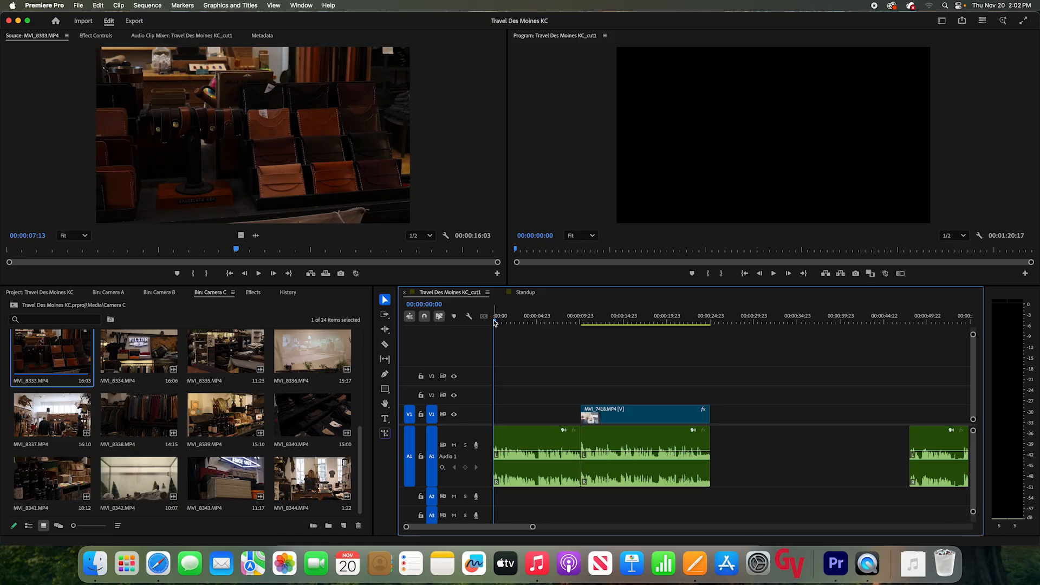
key(XF86AudioRaiseVolume)
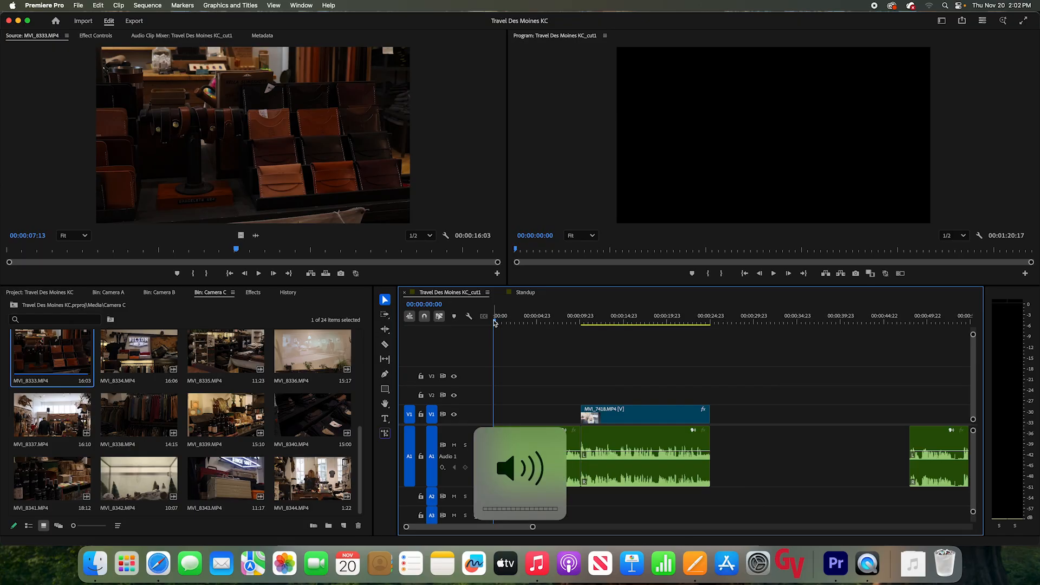
key(space)
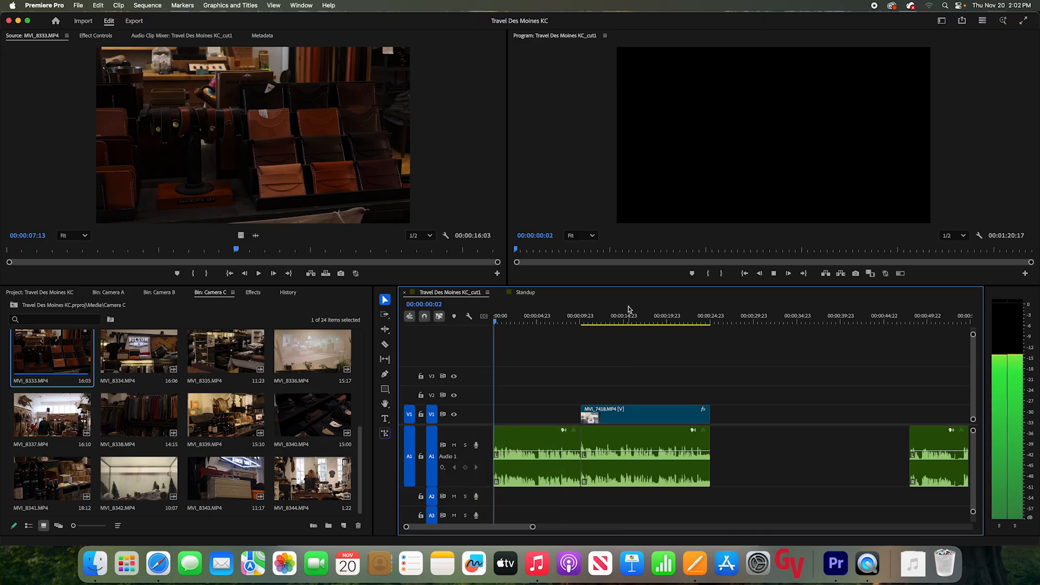
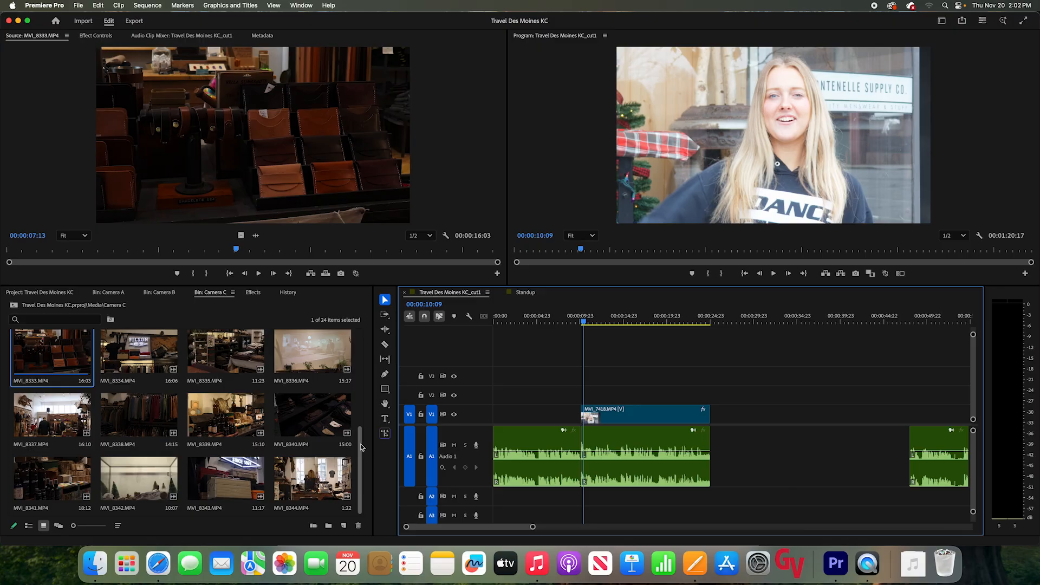
Preview the shop-interior clips MVI_8344 and MVI_8343 from the Camera C bin
double_click(311, 478)
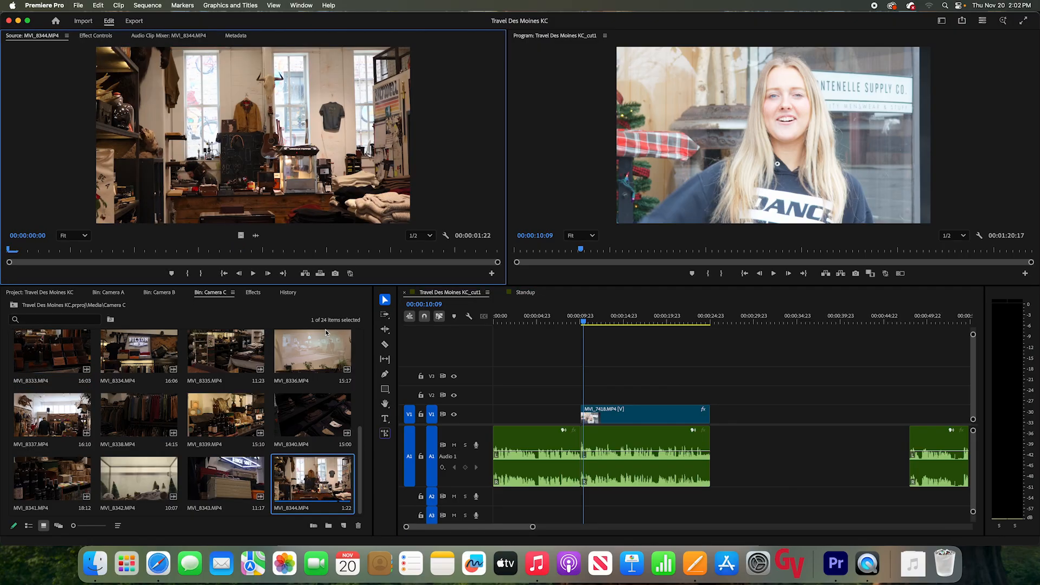
key(space)
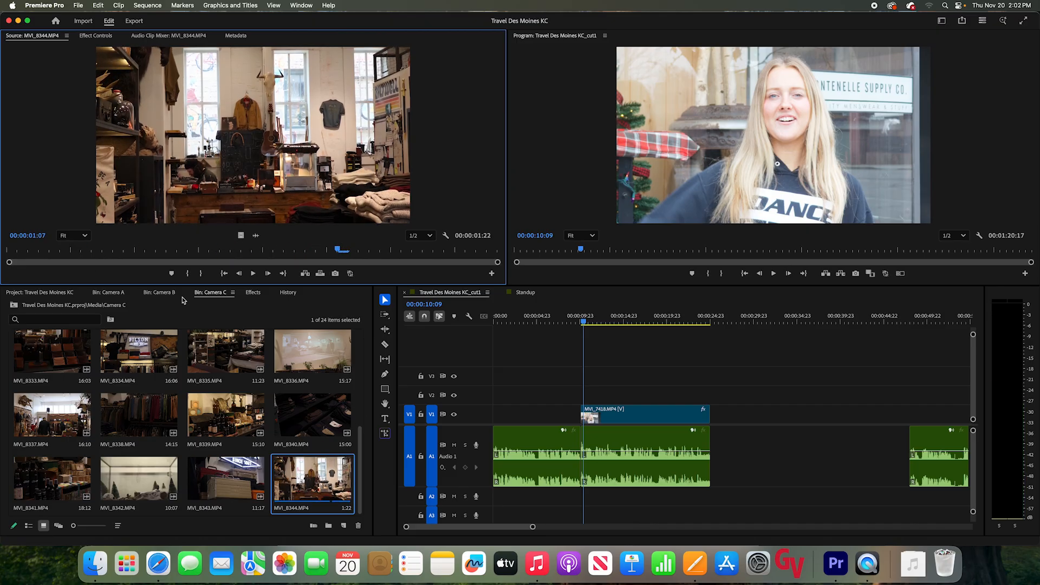
drag(241, 252, 42, 255)
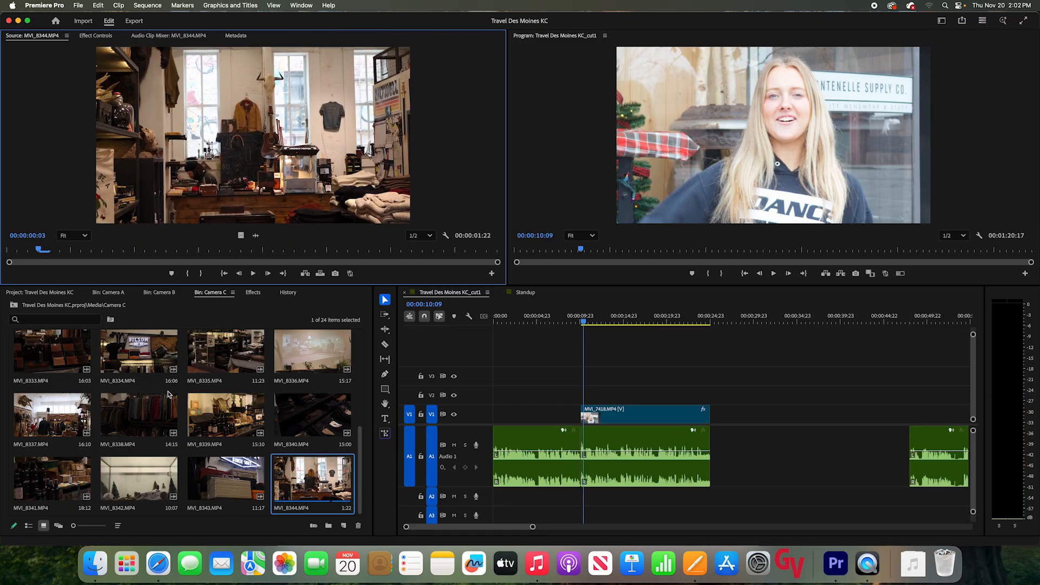
double_click(226, 468)
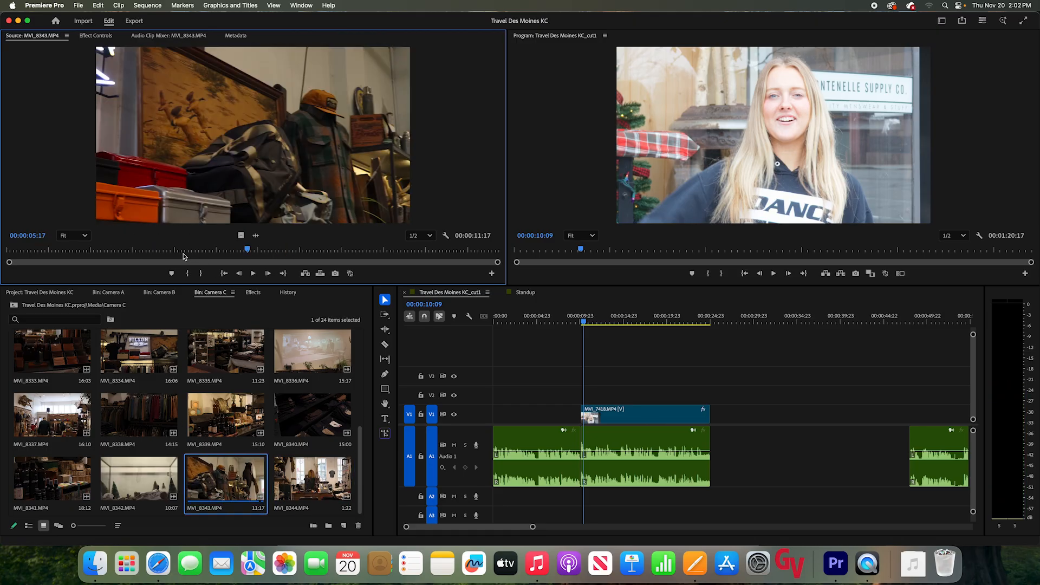
click(156, 251)
drag(156, 250, 390, 250)
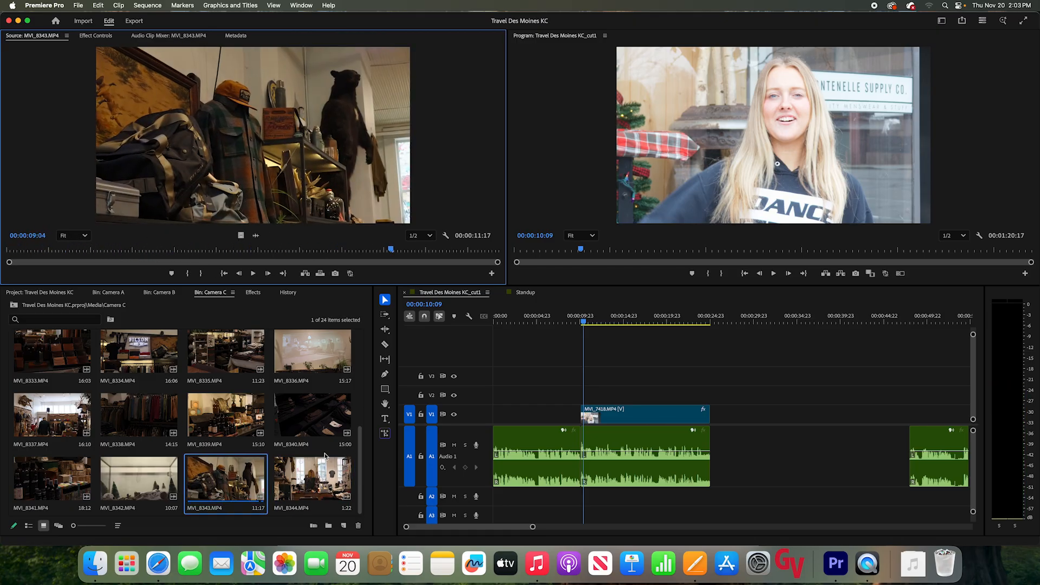
Skim the clothing-rack clip MVI_8338 and check MVI_8339 for usable b-roll in the Camera C bin
double_click(139, 415)
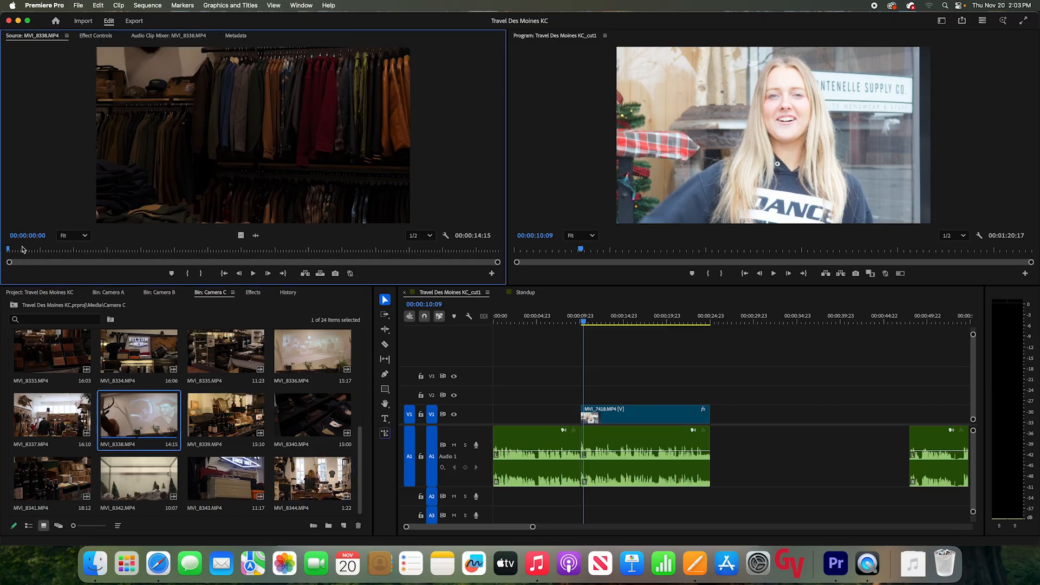
drag(149, 252, 7, 244)
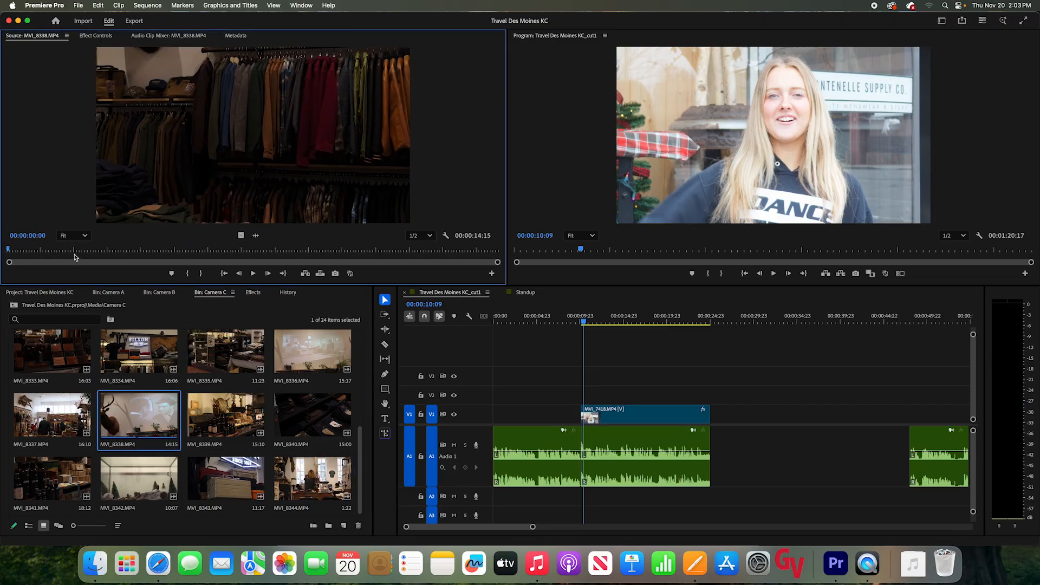
drag(52, 252, 6, 248)
drag(114, 252, 267, 248)
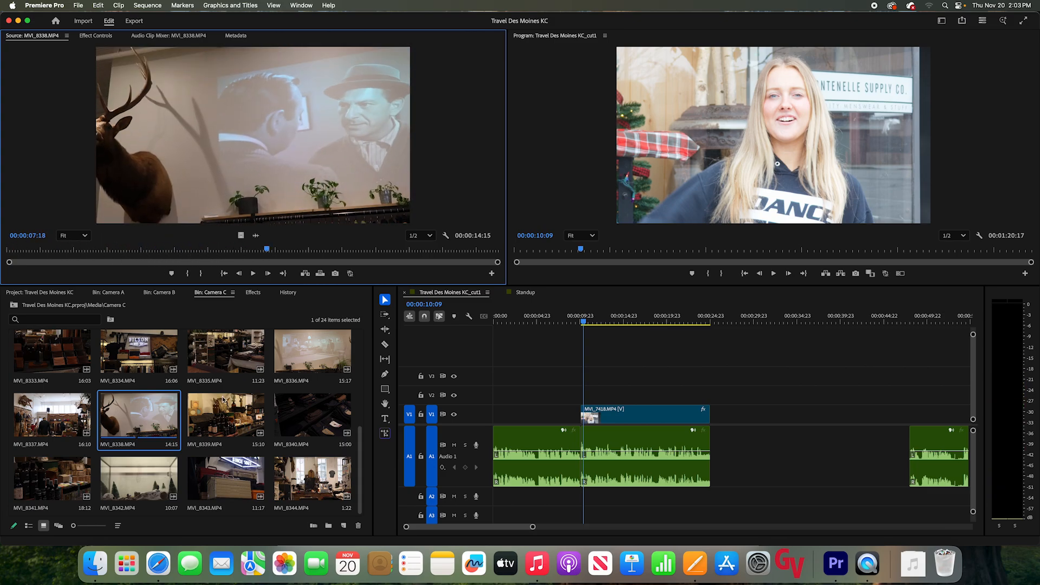
double_click(228, 414)
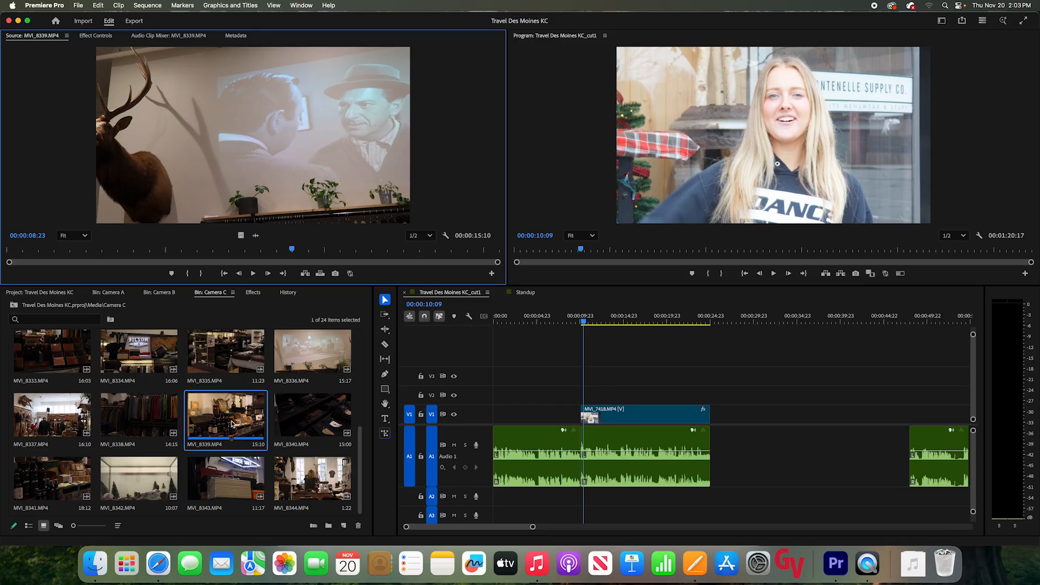
double_click(157, 407)
drag(93, 250, 302, 257)
Preview the wide interior clip MVI_8337 and the folded-clothing clip MVI_8335
double_click(68, 413)
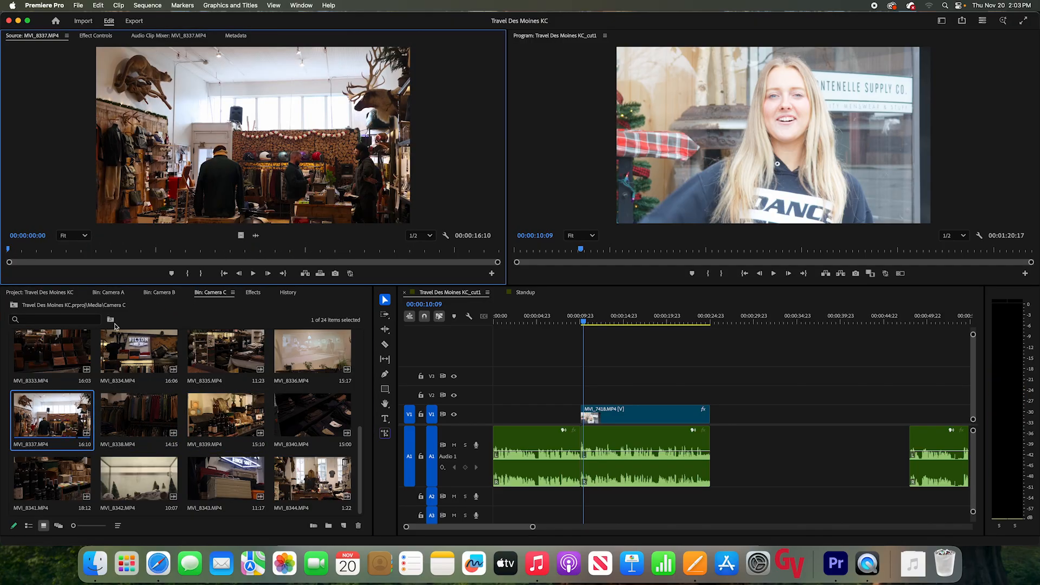
mouse_move(73, 260)
mouse_down()
mouse_move(81, 247)
mouse_move(379, 254)
mouse_move(70, 250)
mouse_up()
double_click(218, 351)
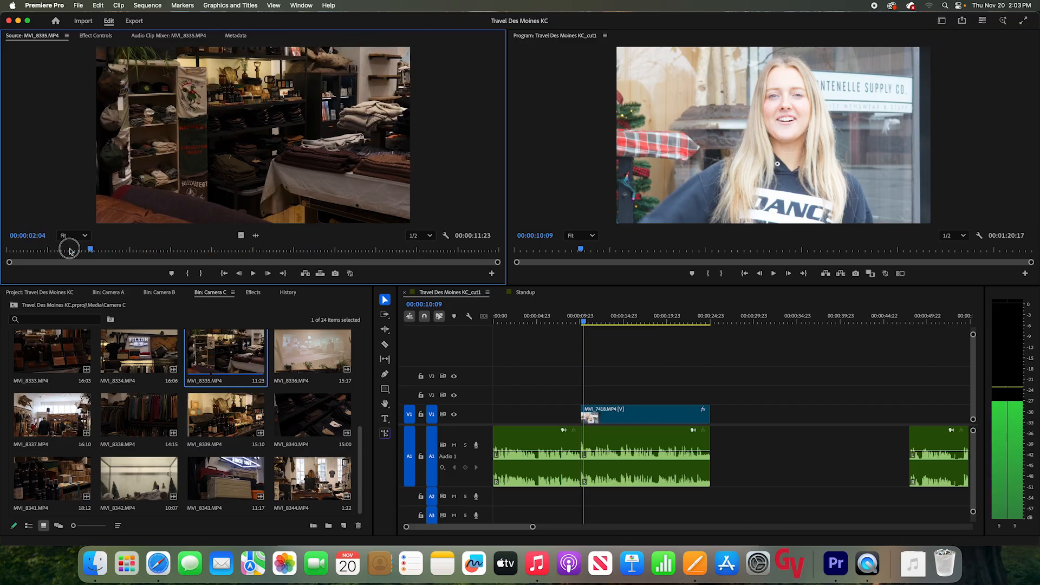
Load the leather wallet display clip MVI_8333 and inspect its footage at several points from beginning to end
double_click(67, 355)
drag(144, 250, 18, 255)
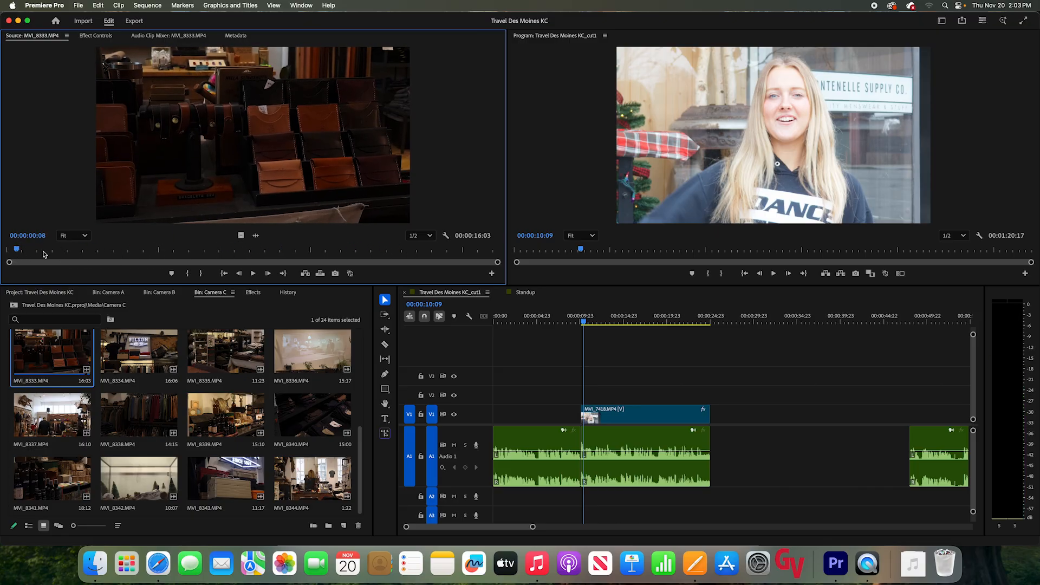
click(44, 254)
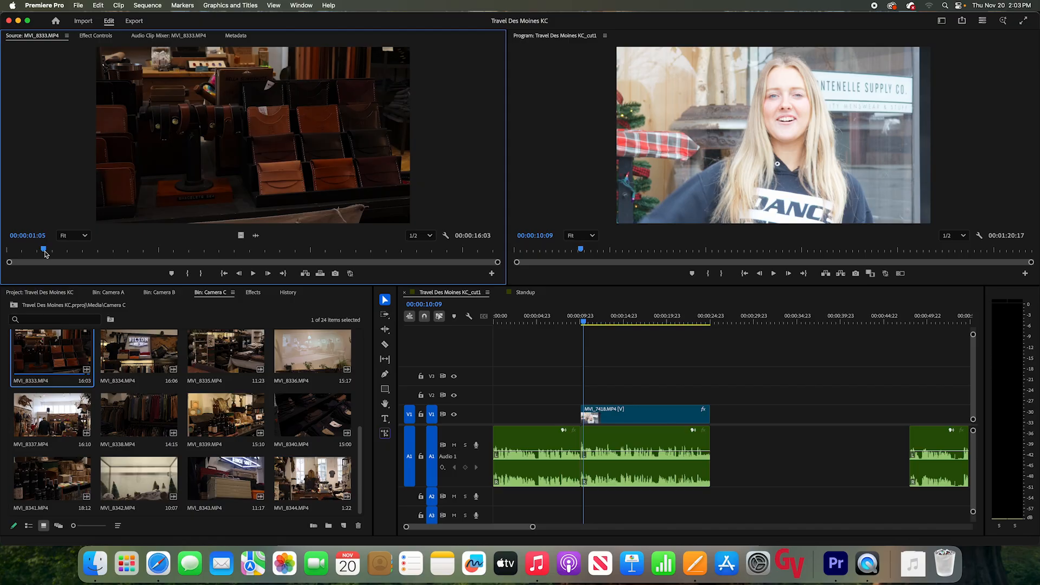
click(326, 250)
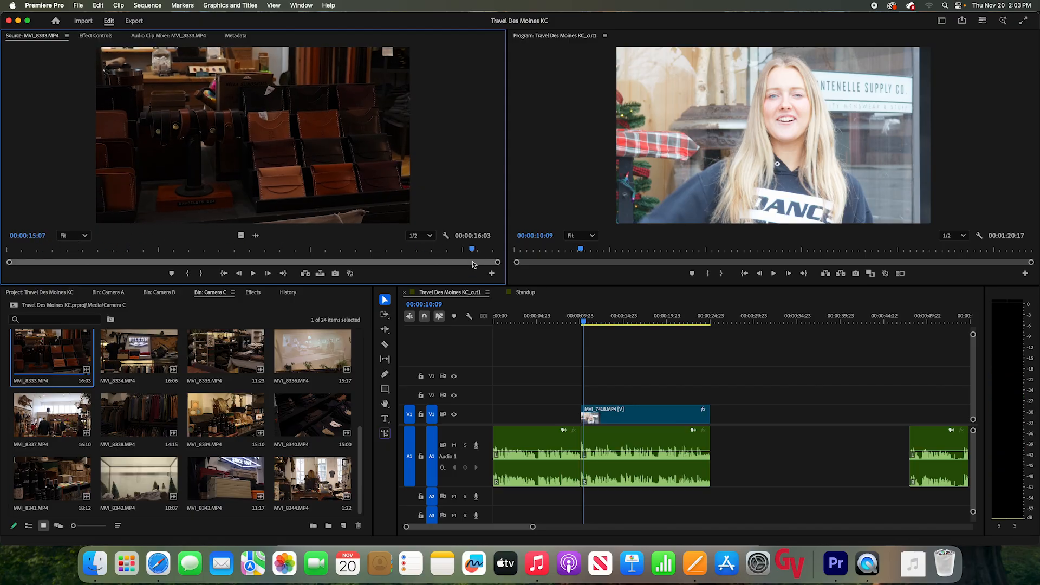
click(70, 252)
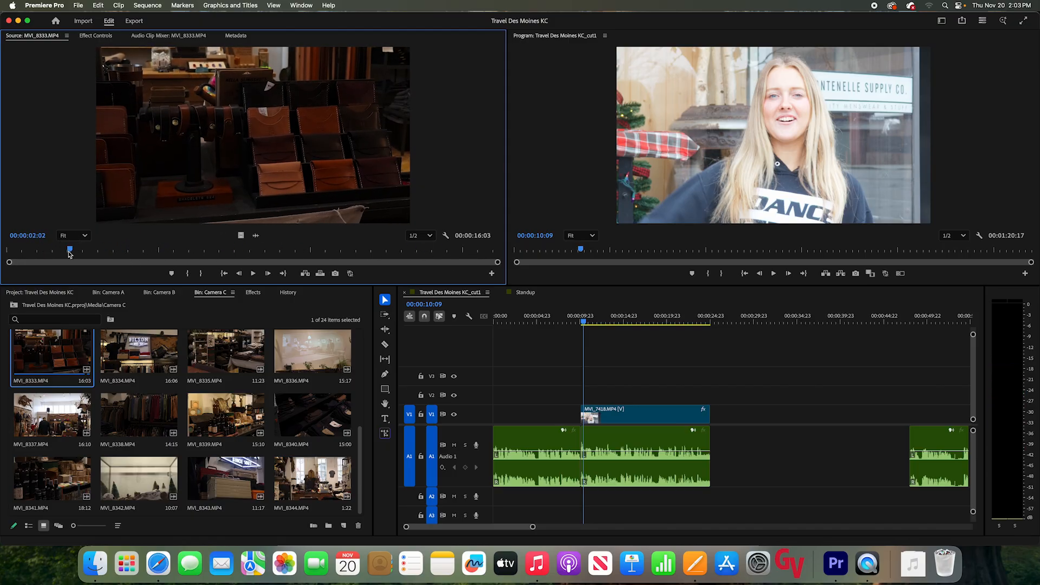
click(109, 253)
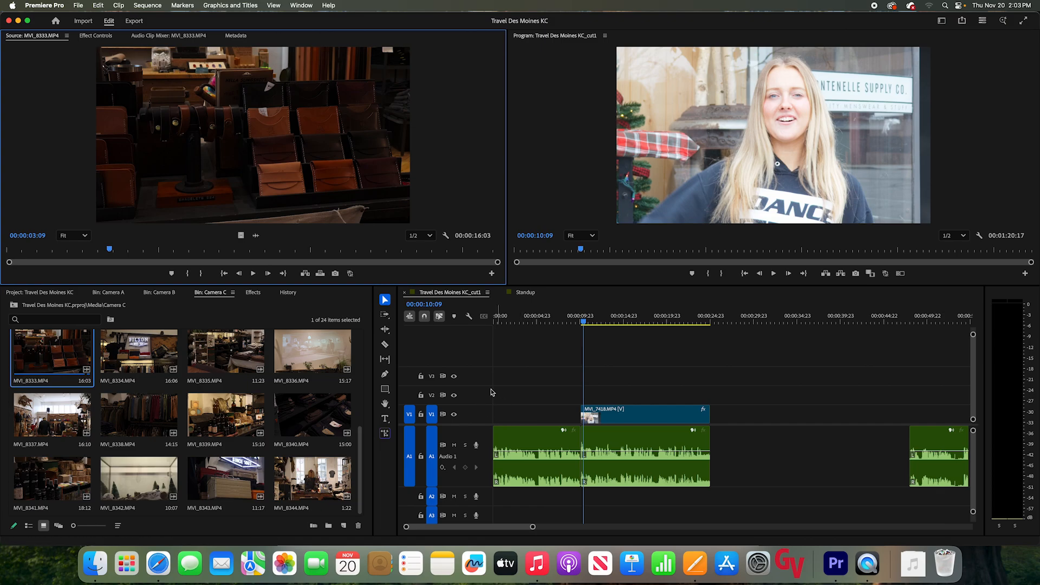
Return the sequence playhead to the start and mark MVI_8333 with an in point at 00:00:04:14 and an out point at 00:00:07:15
drag(582, 322, 479, 324)
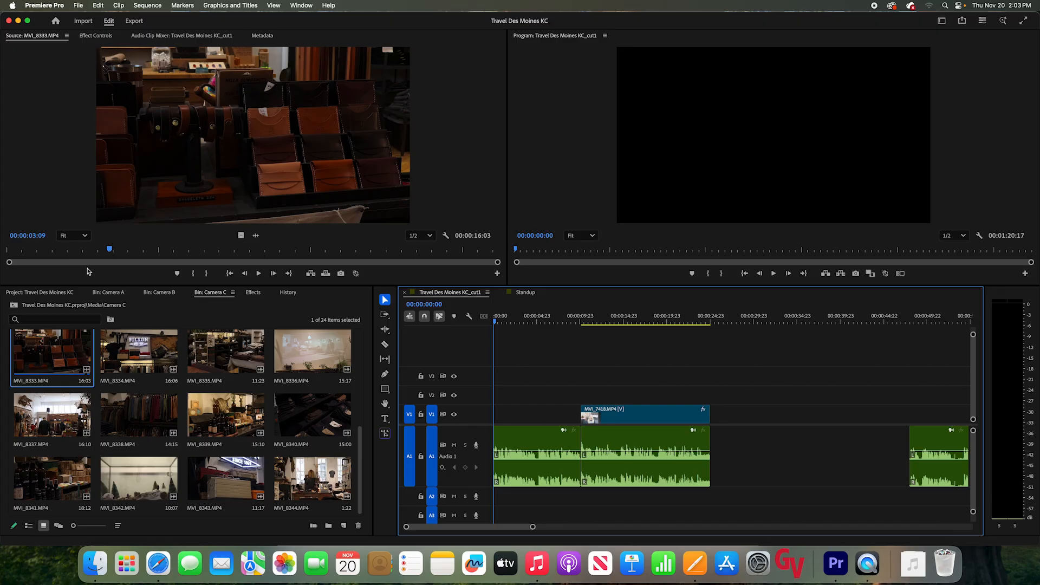
click(119, 257)
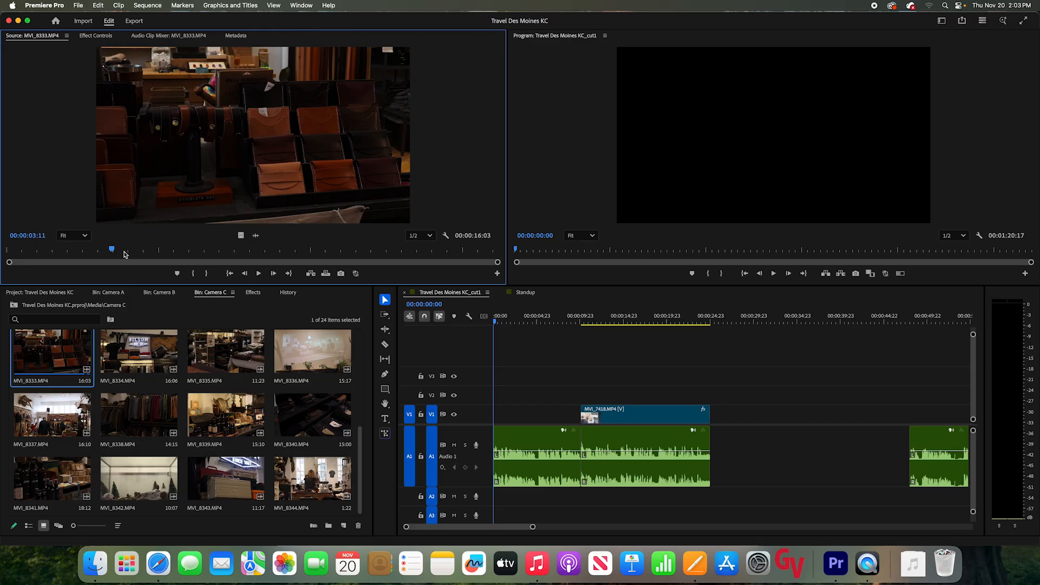
drag(115, 253, 147, 251)
right_click(148, 252)
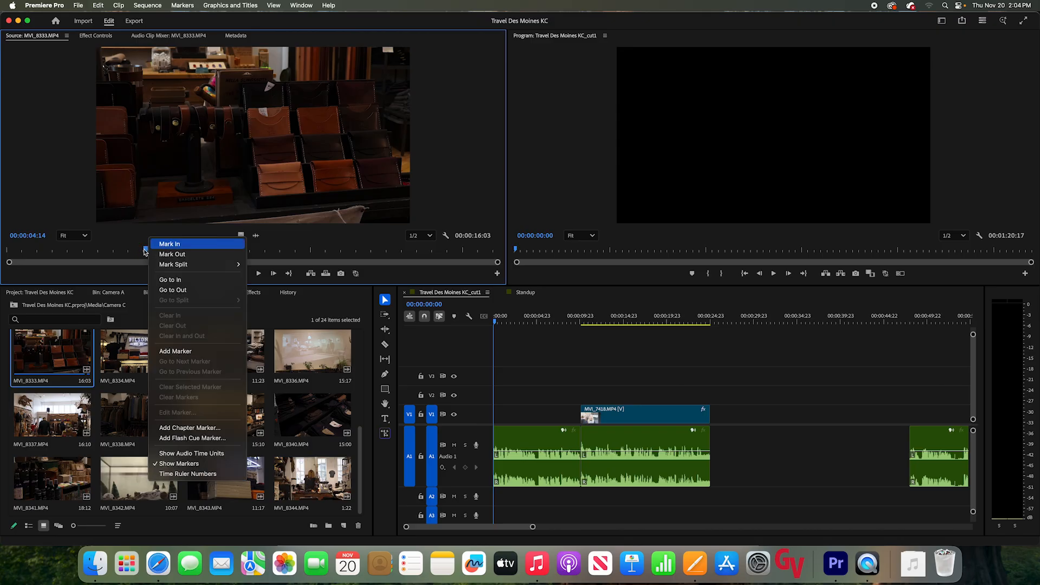
click(139, 250)
key(i)
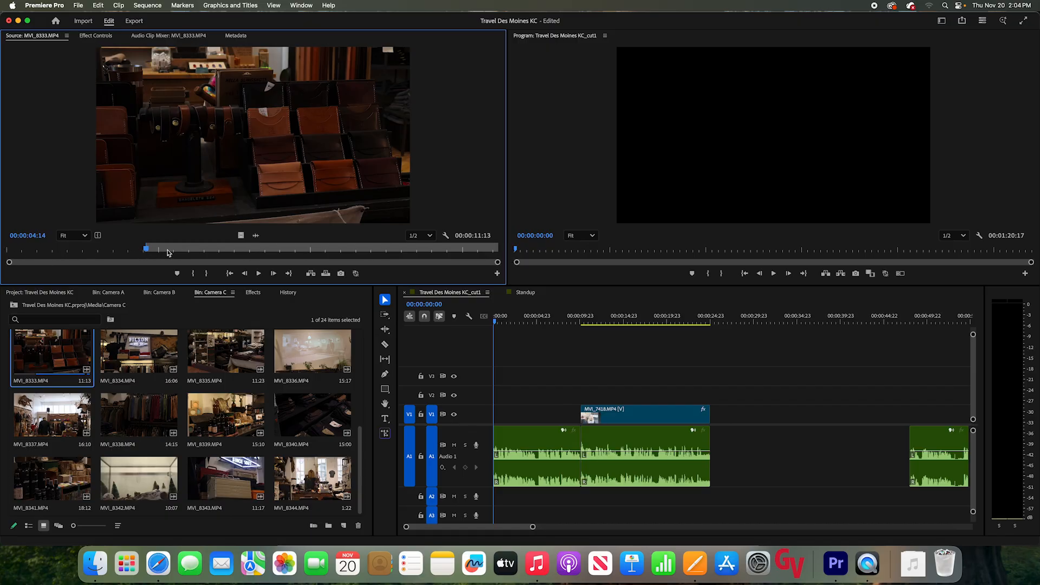
drag(150, 252, 242, 255)
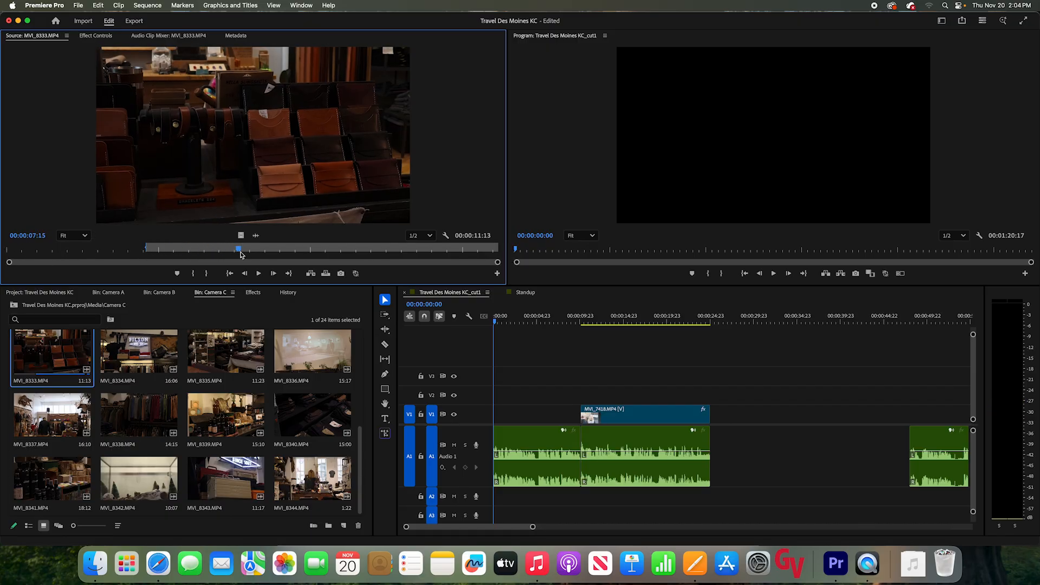
key(o)
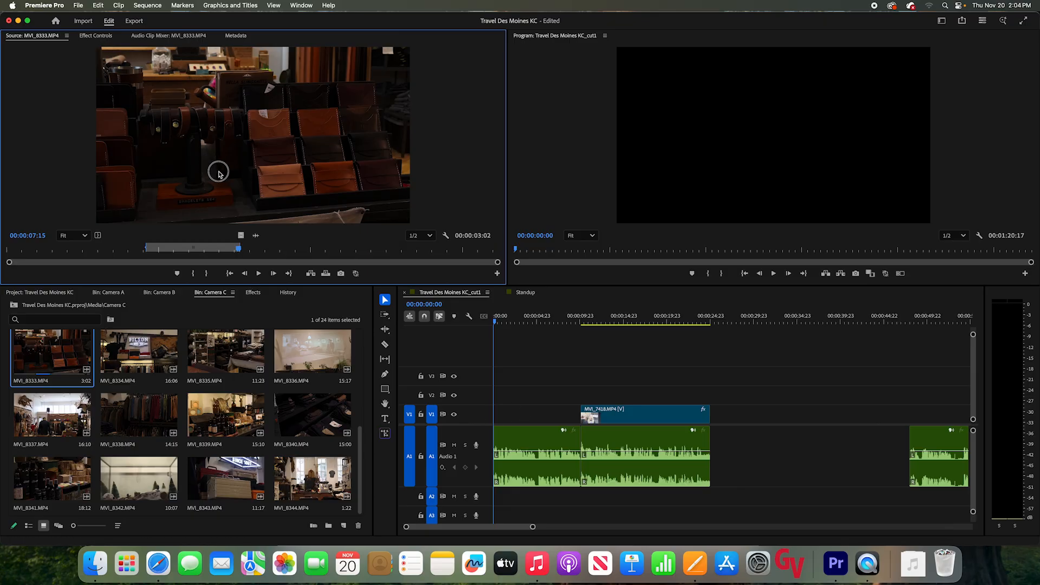
Place the marked portion of MVI_8333.MP4 on V1 at the start of the sequence and play it back
drag(219, 172, 510, 416)
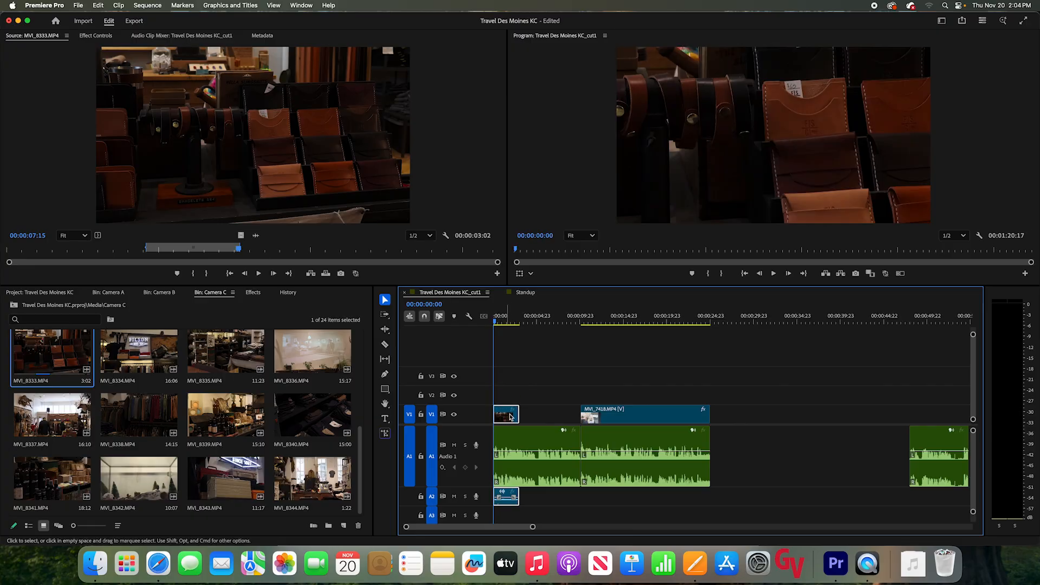
key(space)
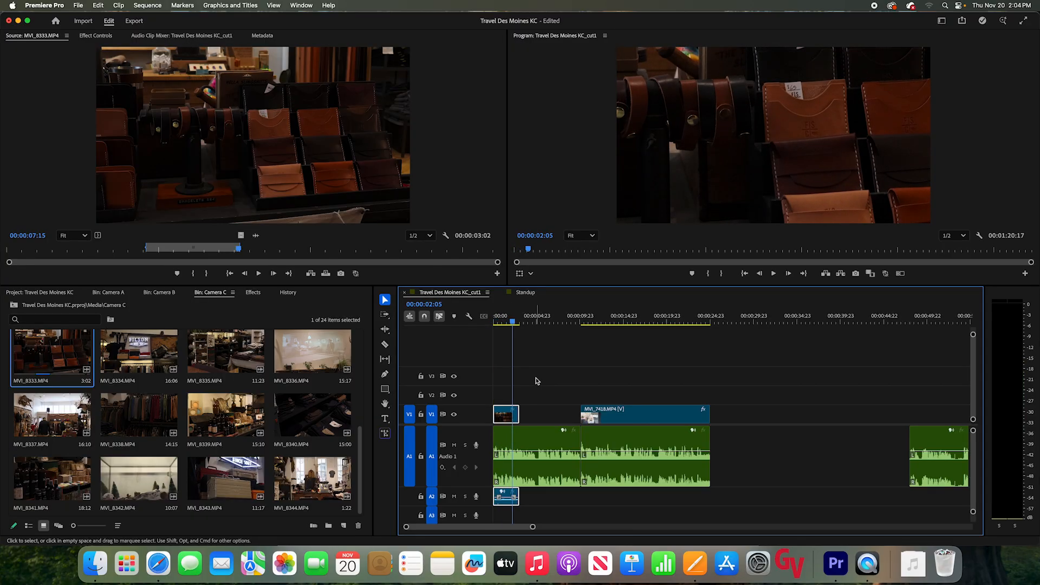
key(space)
key(space)
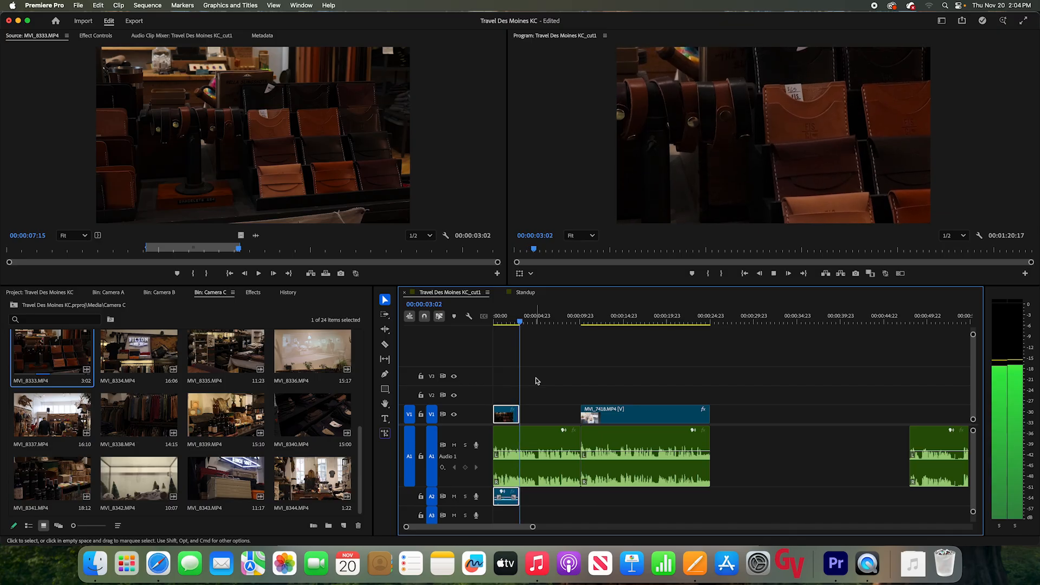
key(space)
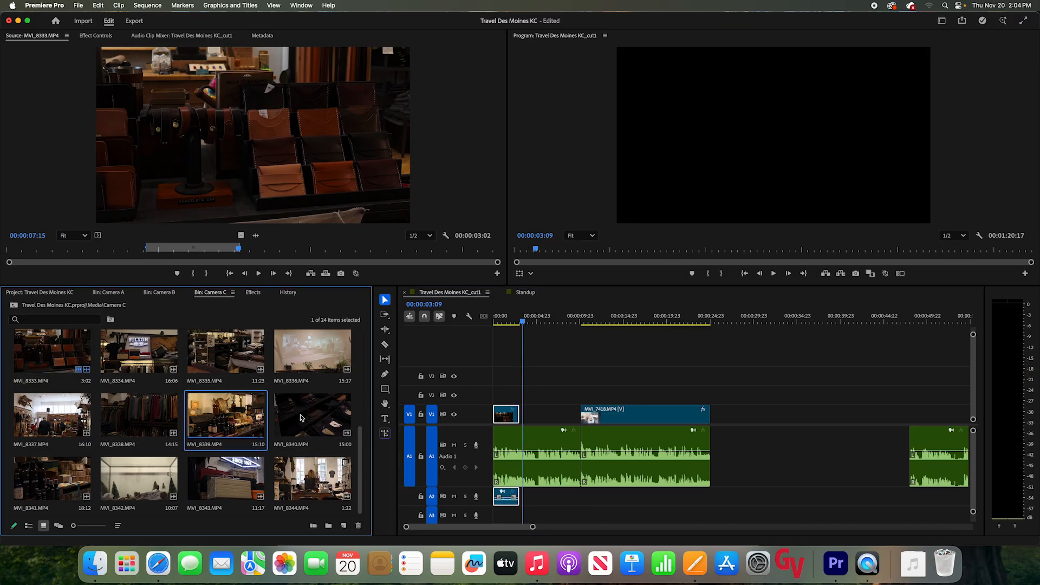
Preview MVI_8340, MVI_8331 and MVI_8332 in the Camera C bin to find the next B-roll shot
double_click(306, 416)
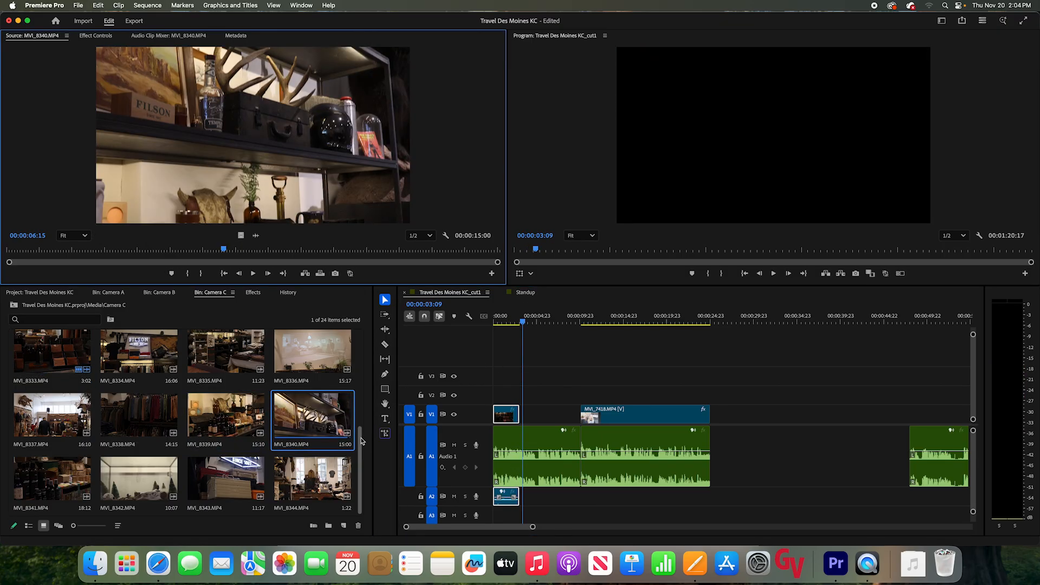
drag(207, 251, 381, 254)
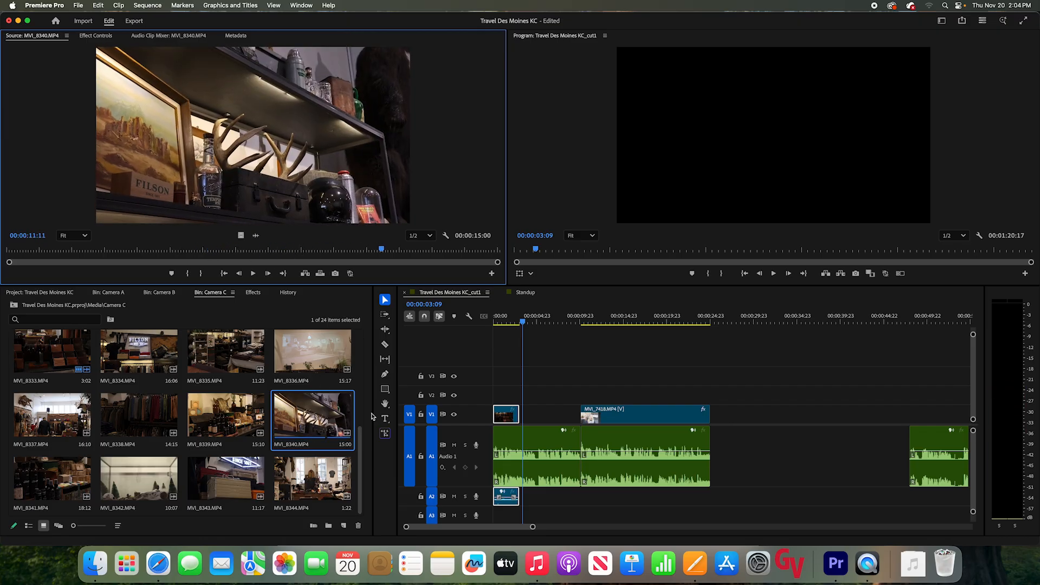
drag(360, 433, 360, 355)
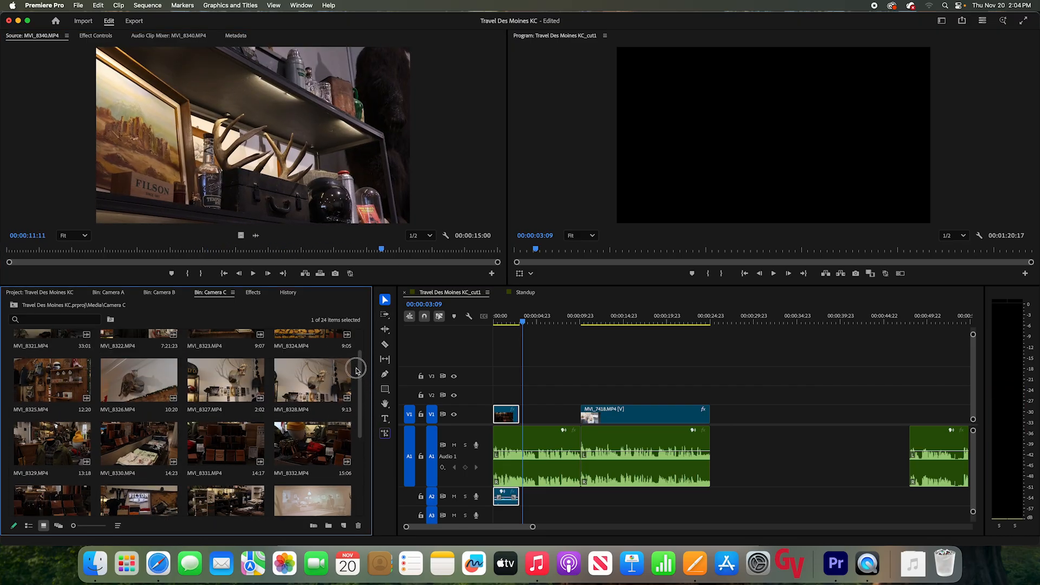
double_click(237, 445)
drag(105, 248, 330, 258)
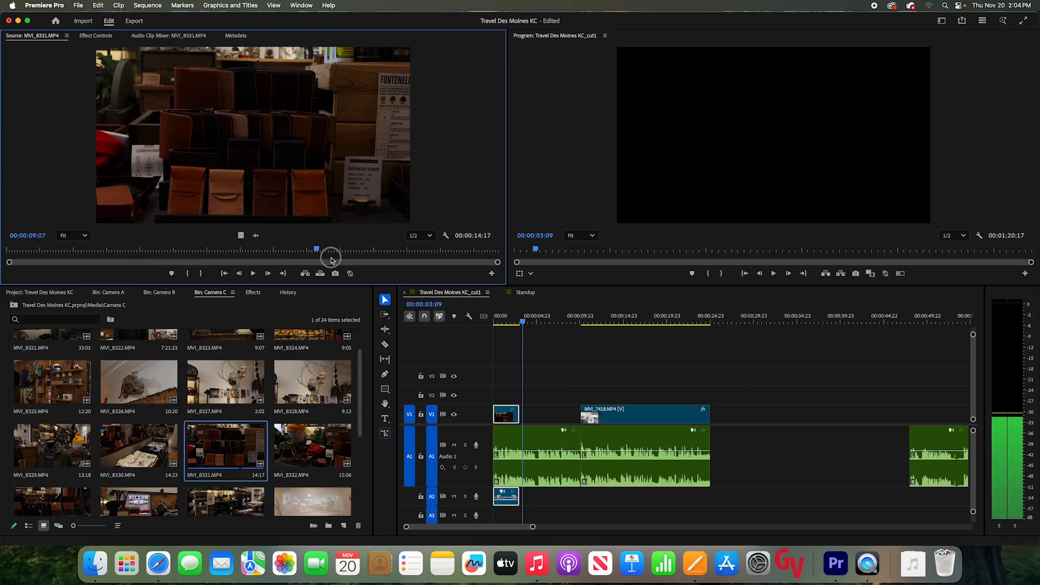
double_click(342, 425)
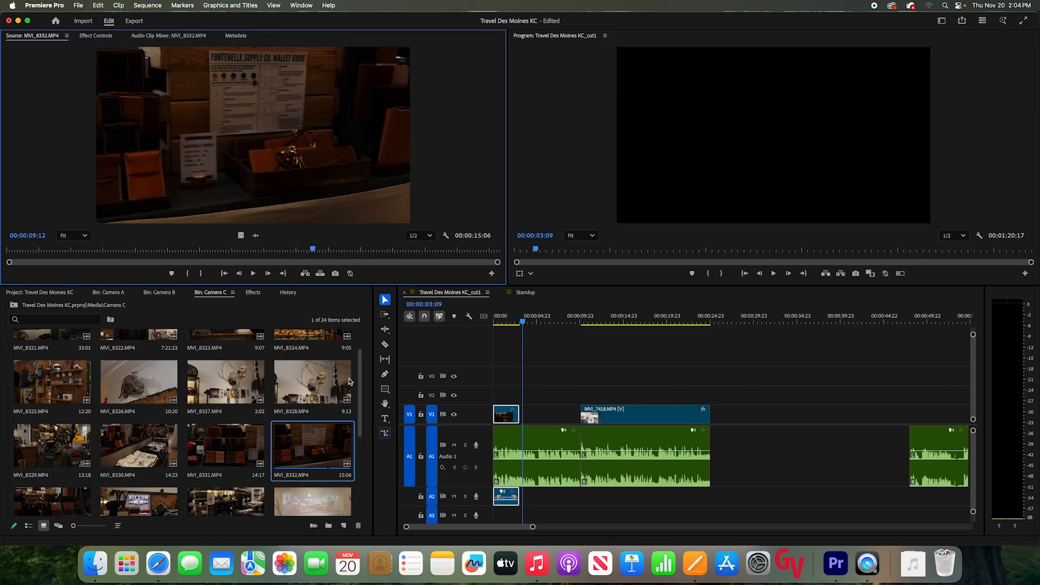
scroll(361, 365, up, 2)
Mark MVI_8325.MP4 from 00:00:03:23 to 00:00:06:02 and place it on V1 directly after the first clip
double_click(63, 421)
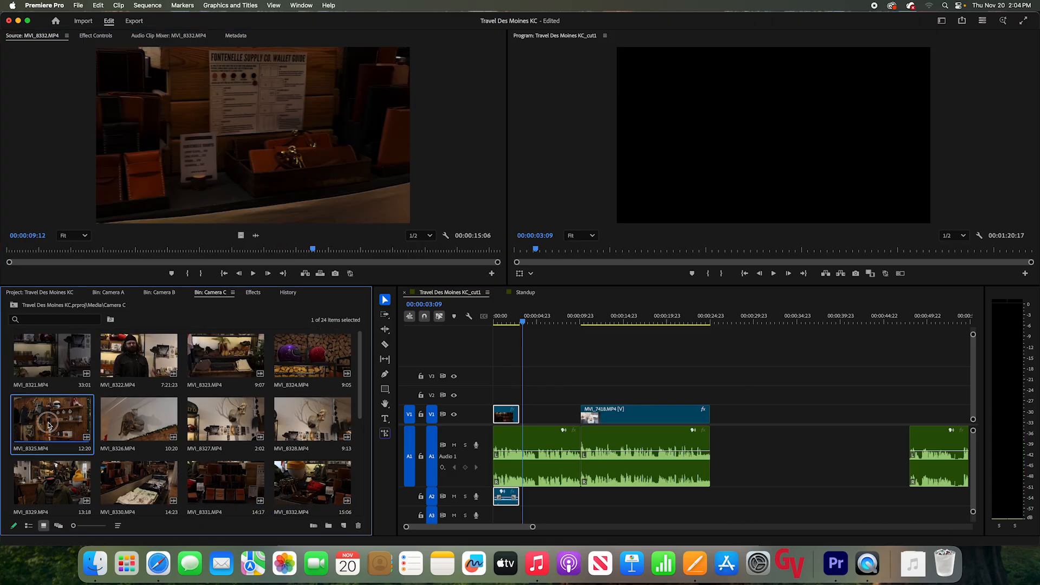
drag(63, 250, 285, 249)
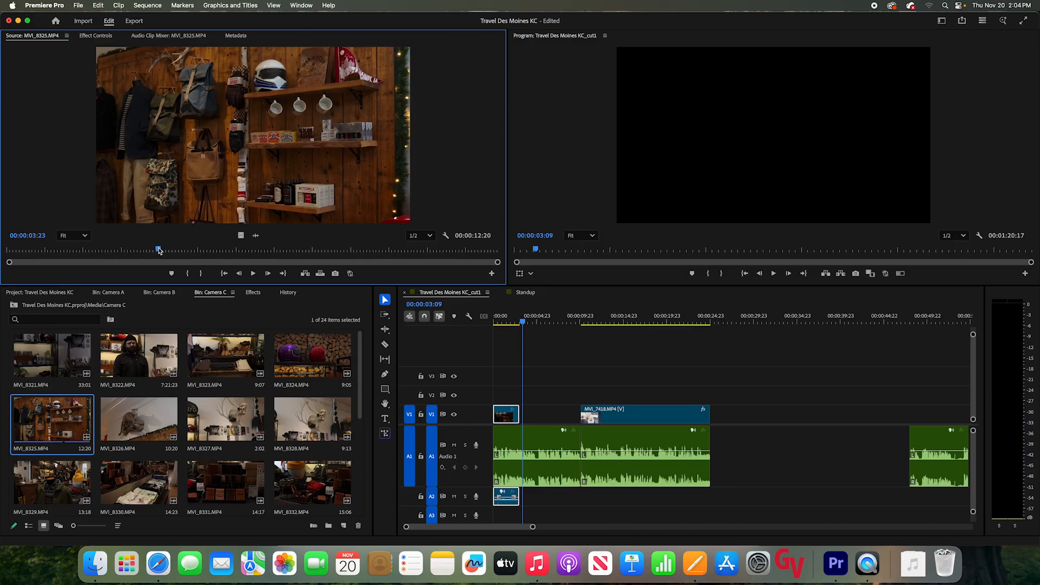
key(i)
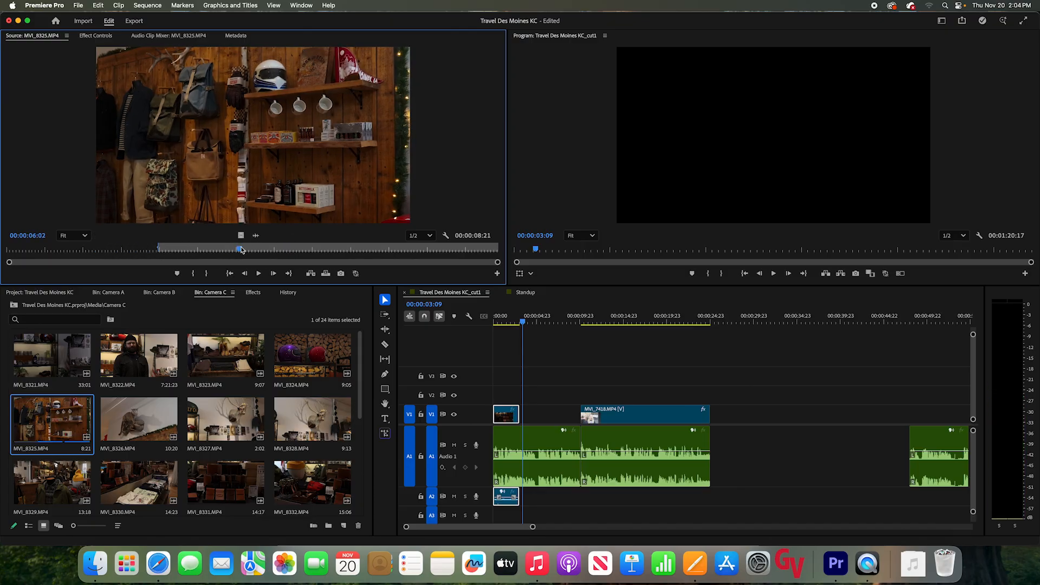
key(o)
drag(212, 196, 535, 413)
Play back the edit from the start of the second clip and check the gap on V1 before MVI_7418
click(504, 320)
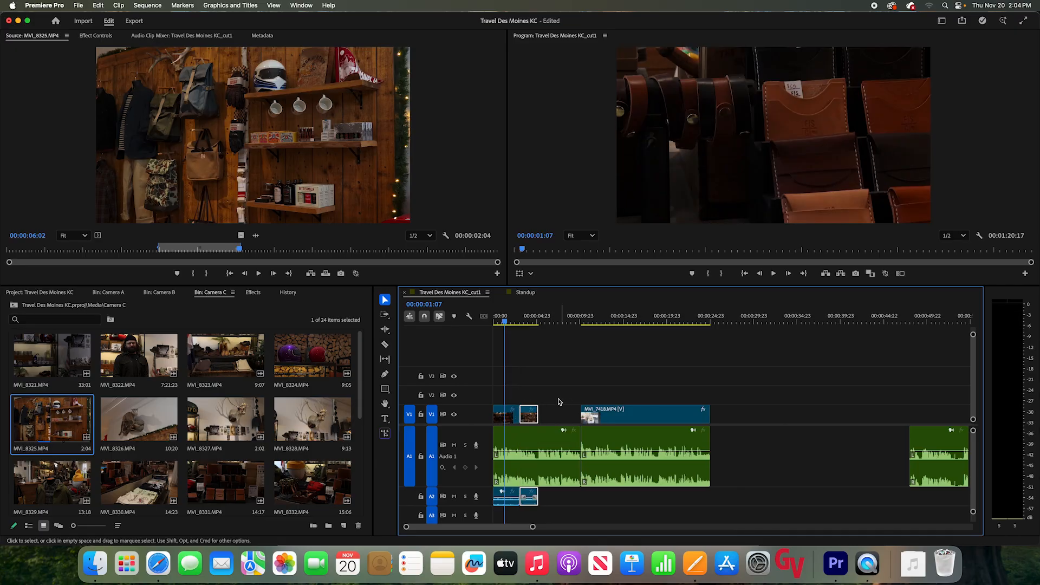
click(523, 322)
key(space)
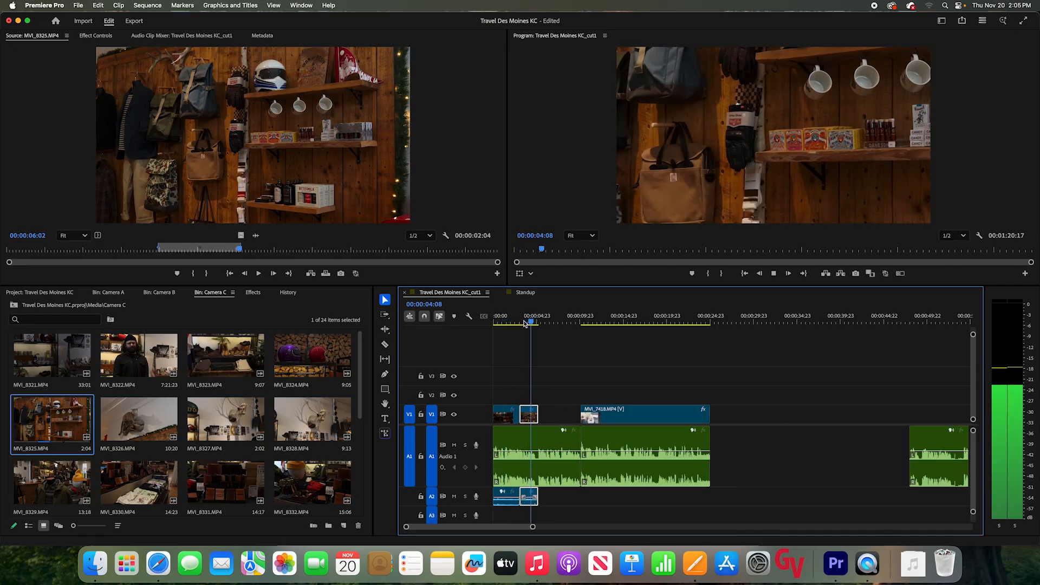
key(space)
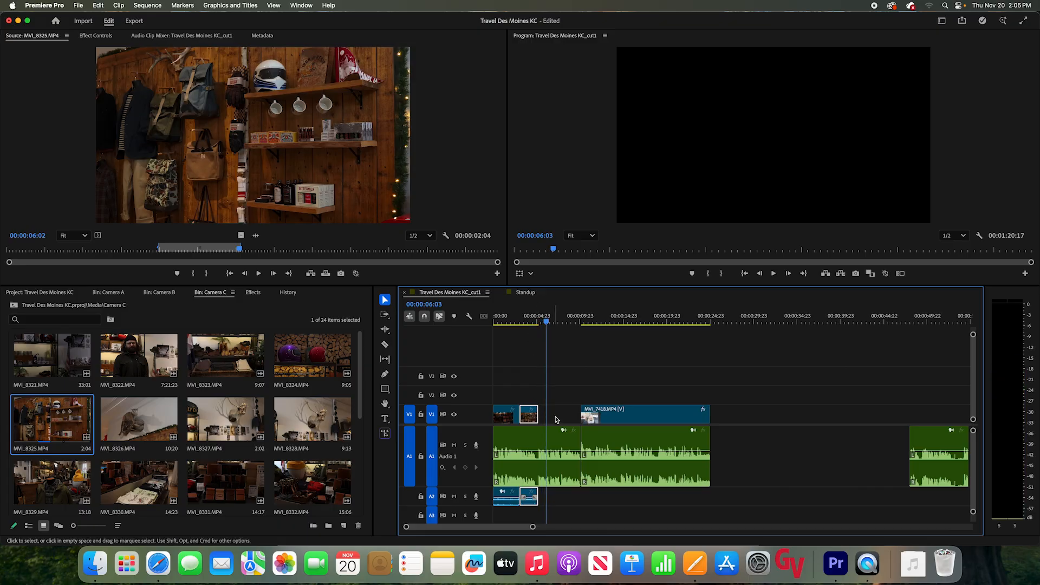
click(539, 475)
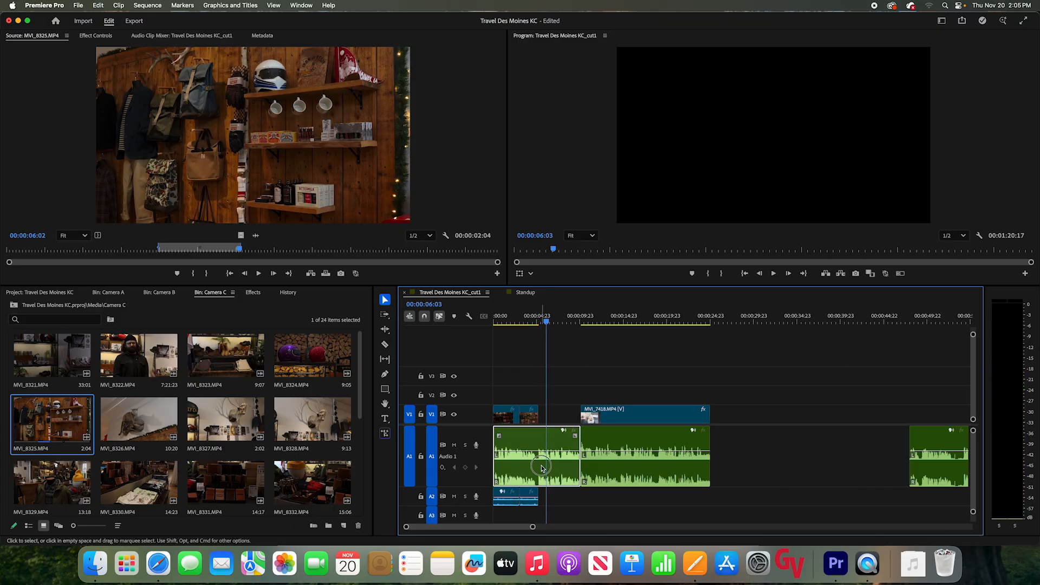
click(553, 414)
click(534, 321)
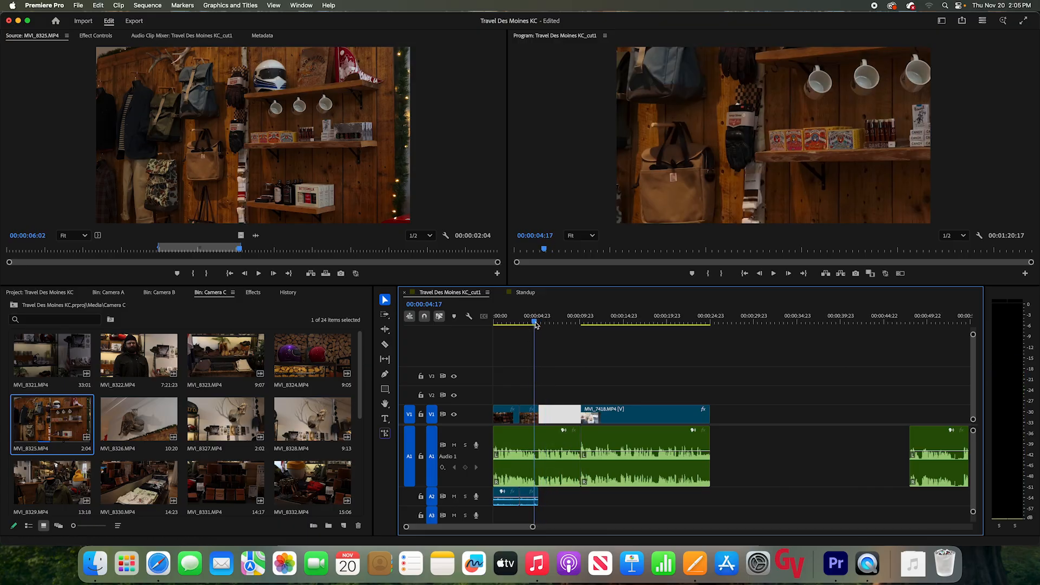
Preview MVI_8328.MP4 and look through the rest of the Camera C bin for a third shot
click(318, 425)
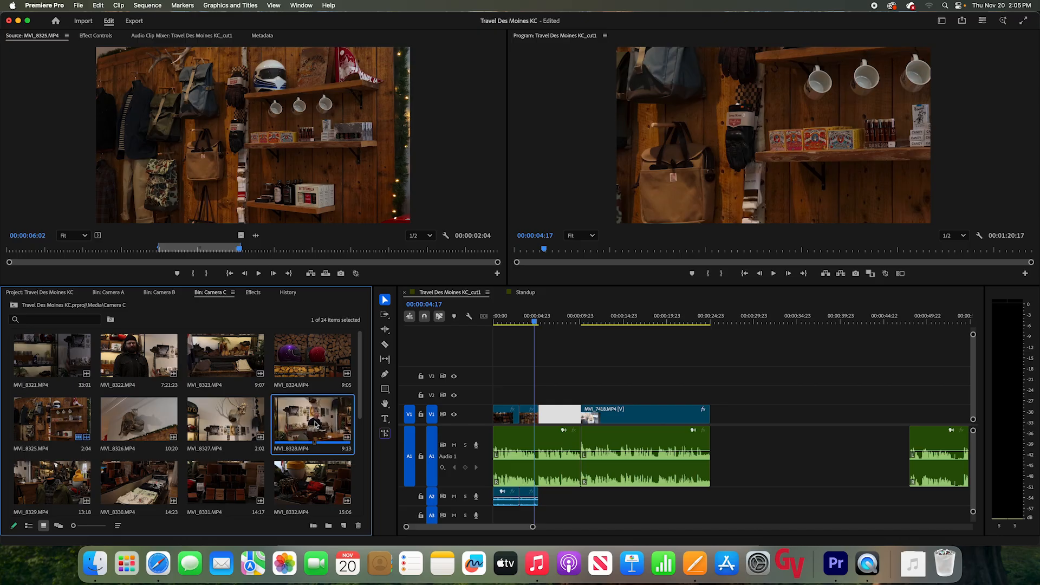
double_click(315, 425)
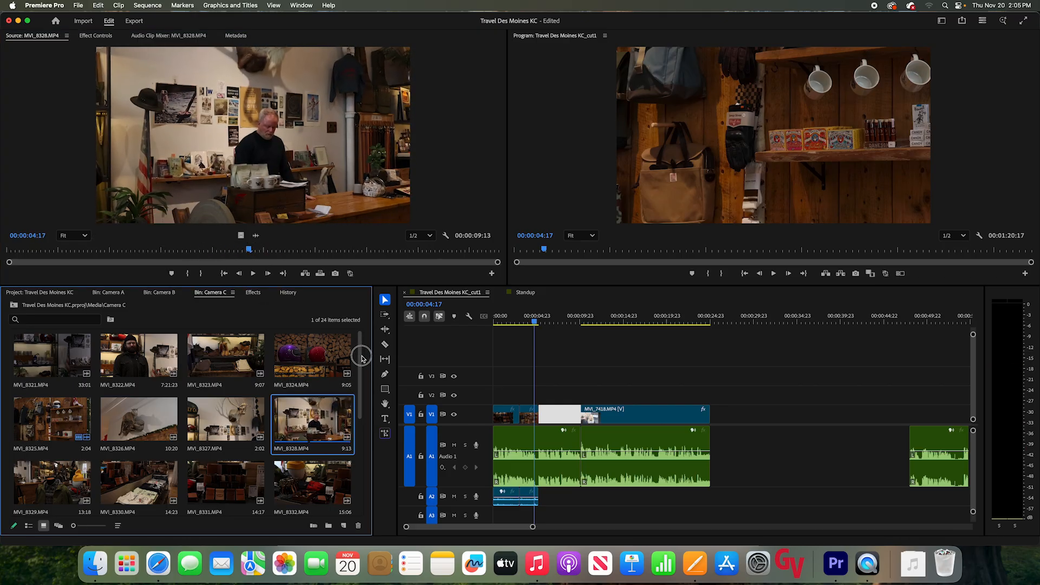
drag(362, 374, 366, 472)
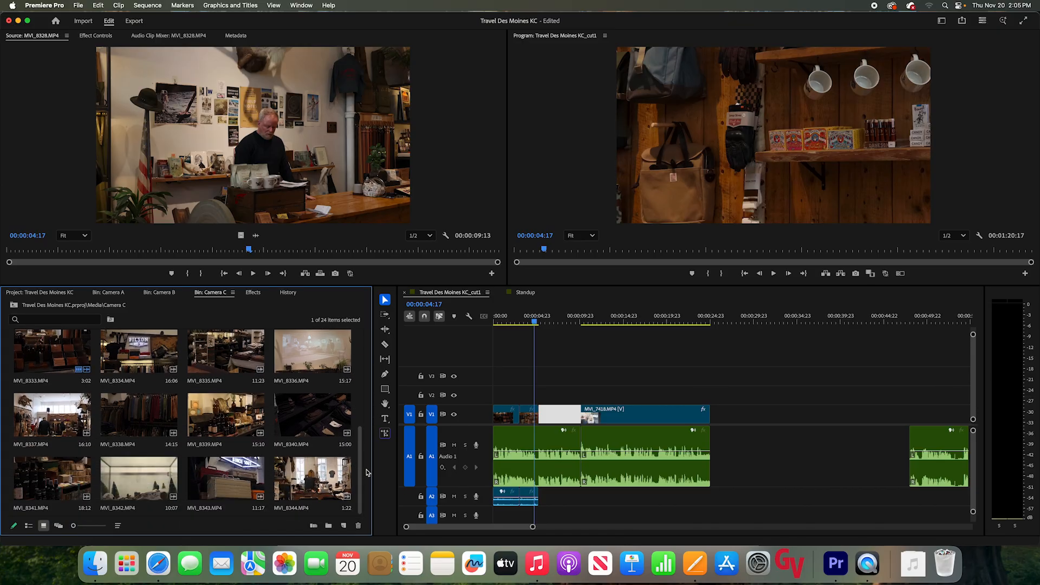
From the Camera B bin, mark MVI_7409.MP4 from 00:00:00:20 to 00:00:01:14 and place it on V1 after the second clip
click(159, 293)
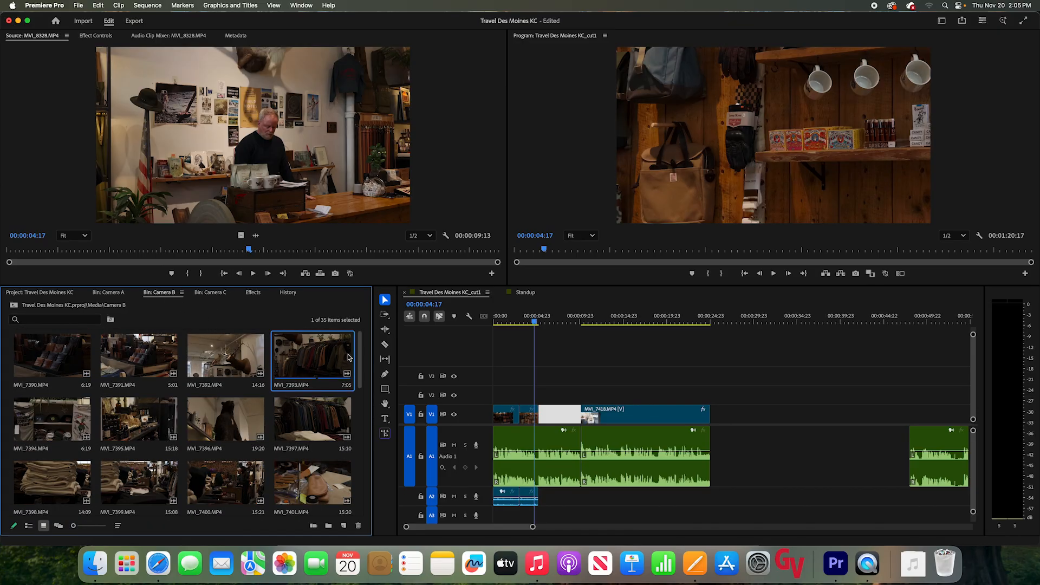
drag(361, 364, 364, 426)
double_click(313, 416)
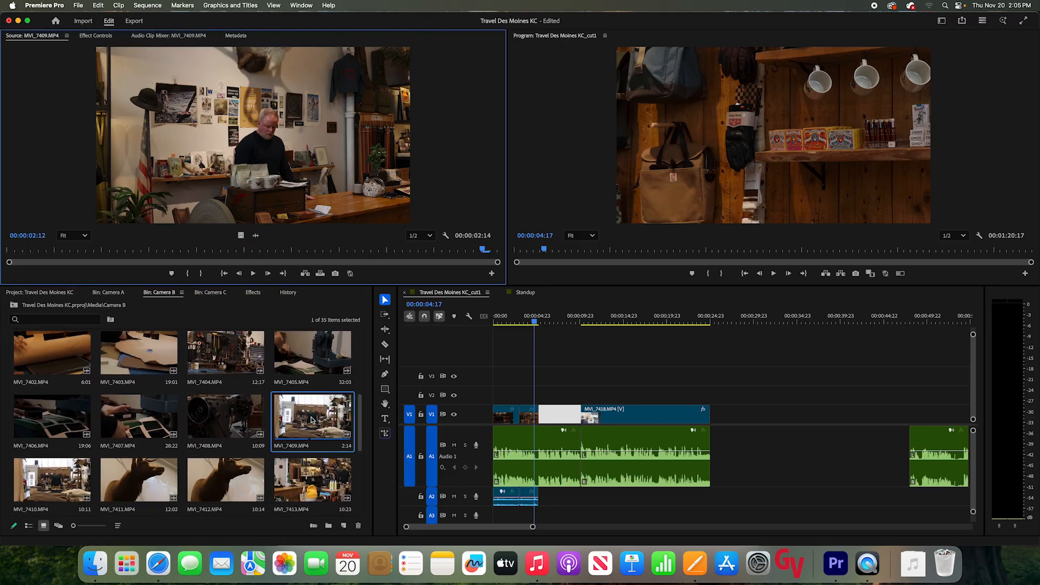
click(167, 251)
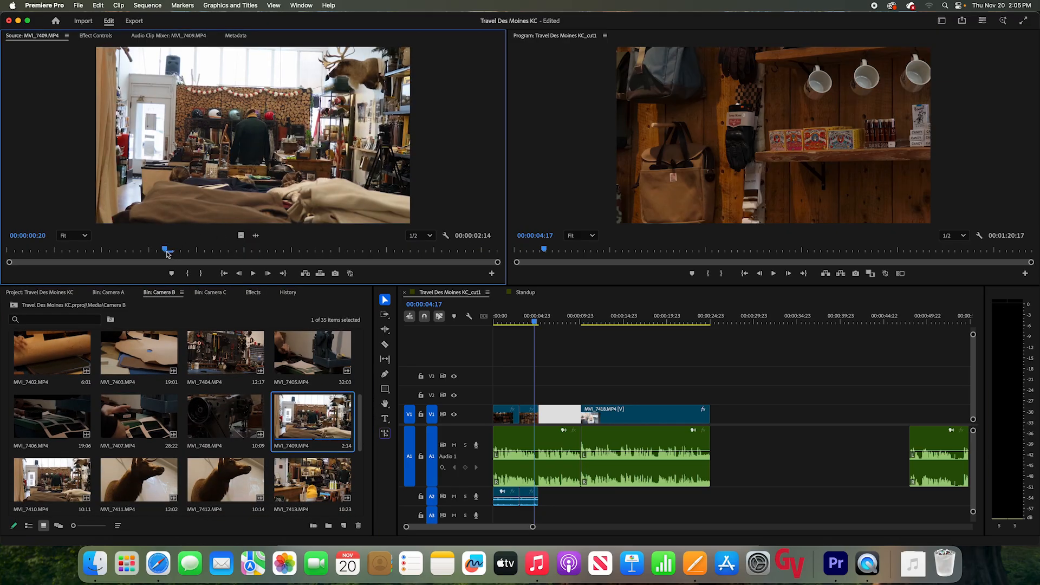
key(i)
click(252, 250)
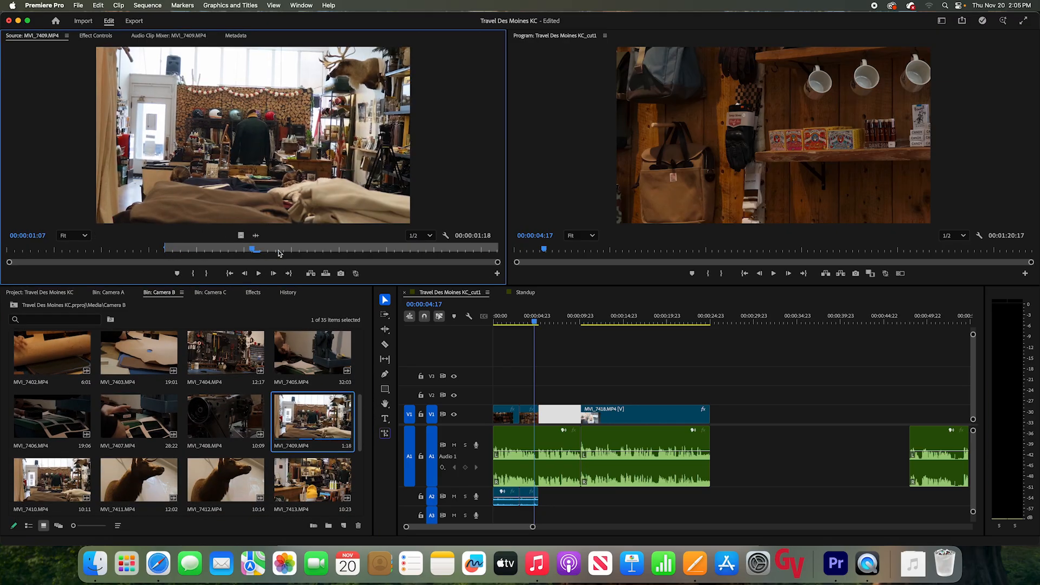
click(309, 250)
key(o)
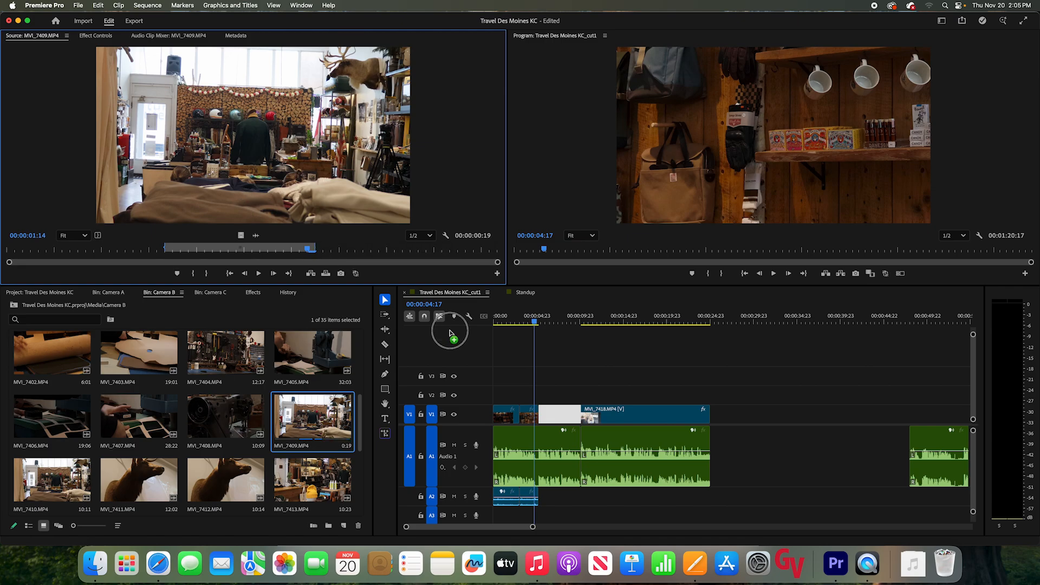
drag(449, 333, 607, 400)
drag(545, 397, 545, 412)
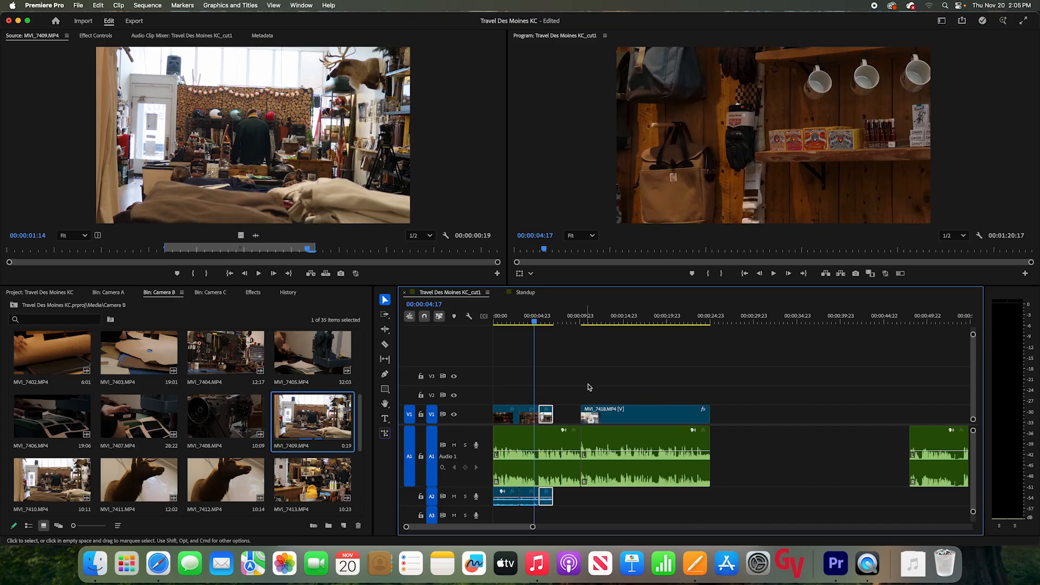
Mark an in point at 00:00:04:01 in MVI_7412.MP4 and fill the remaining V1 gap before MVI_7418 with it
click(237, 424)
double_click(226, 472)
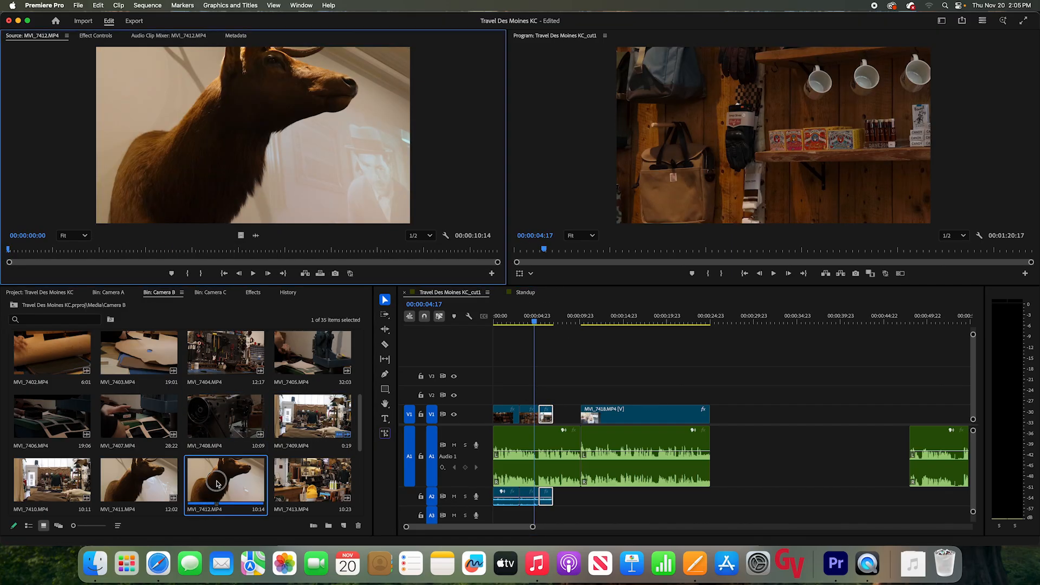
drag(112, 258, 194, 255)
key(i)
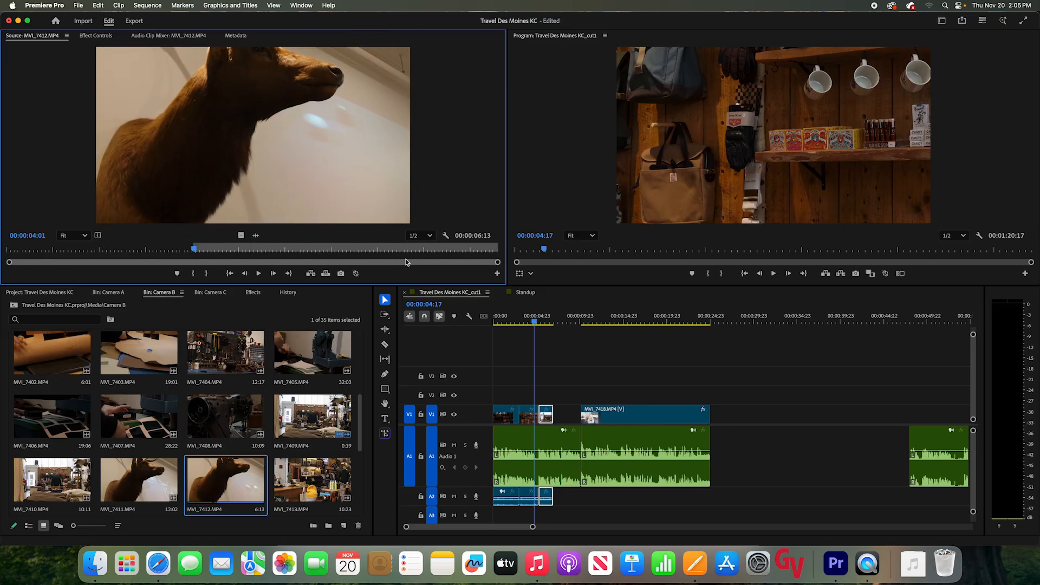
drag(373, 217, 566, 415)
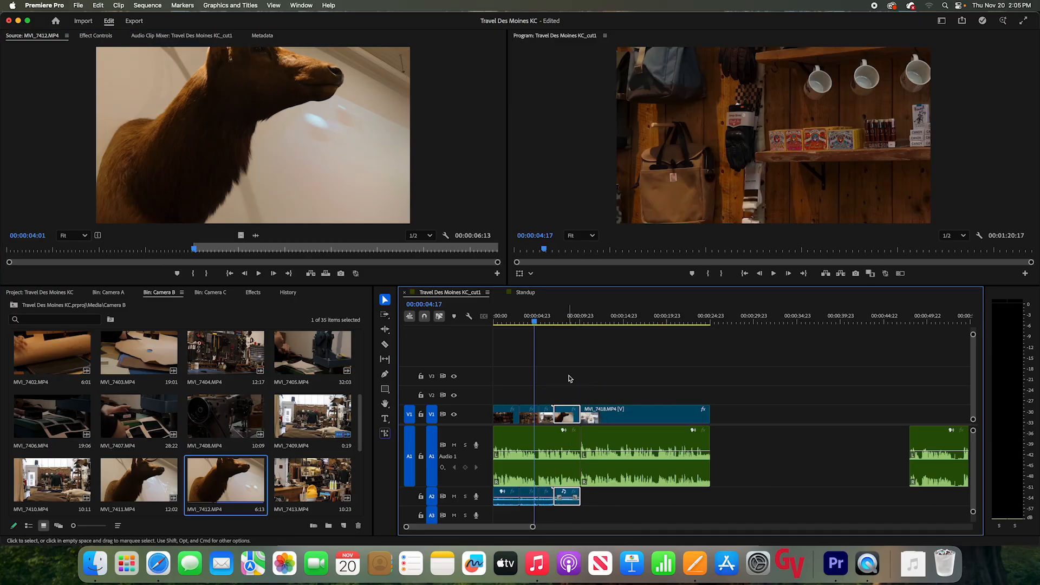
click(568, 378)
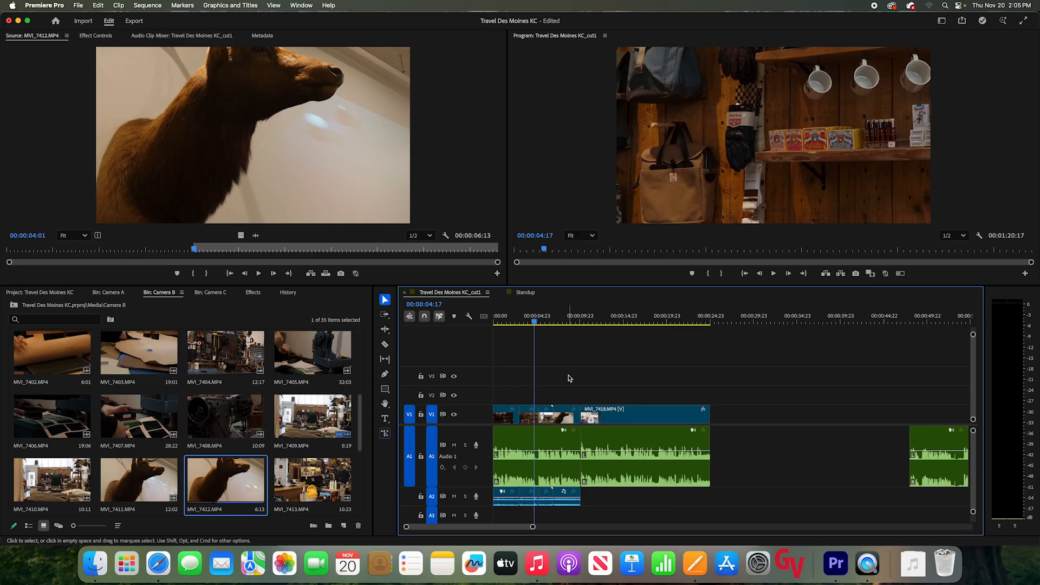
Scrub back through the opening shots and inspect the individual B-roll clips placed on V1
click(522, 321)
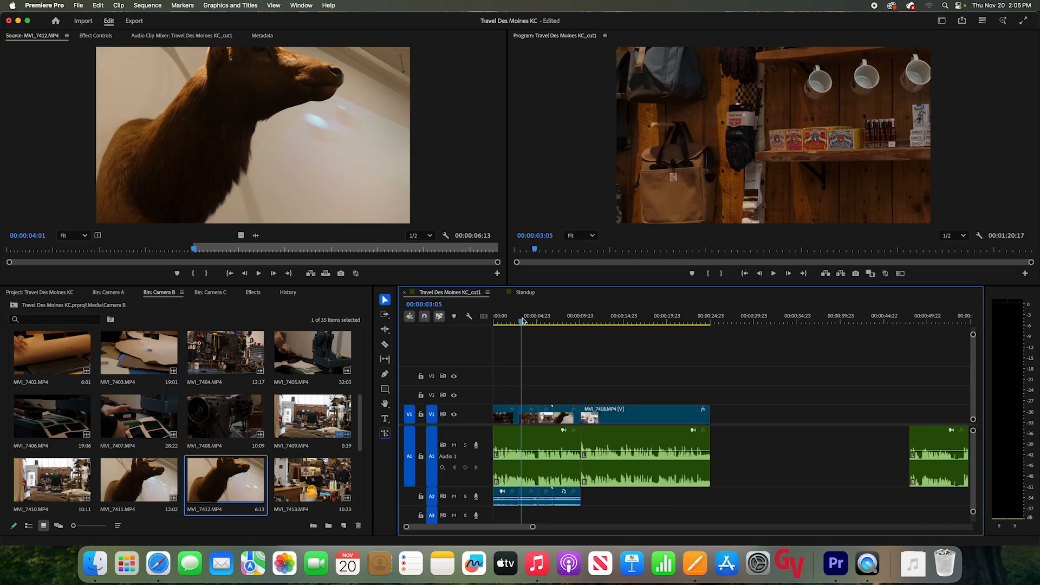
drag(523, 321, 507, 323)
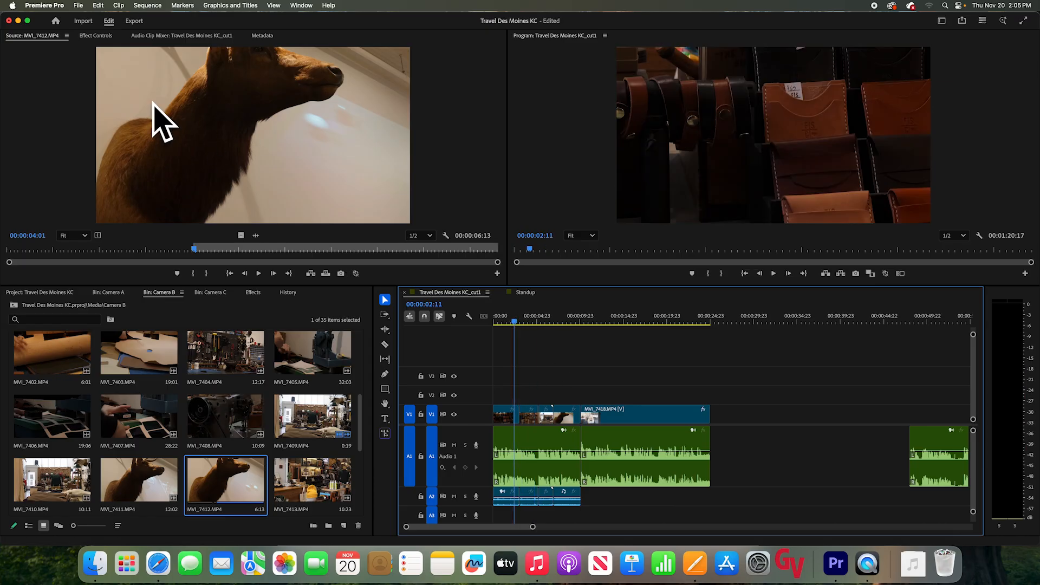
click(671, 158)
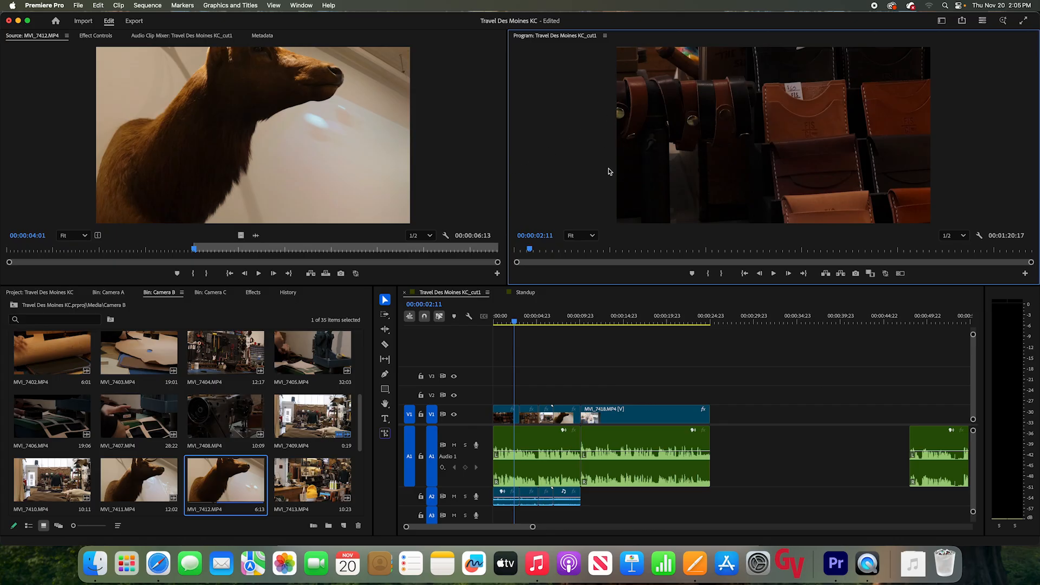
click(567, 154)
click(507, 415)
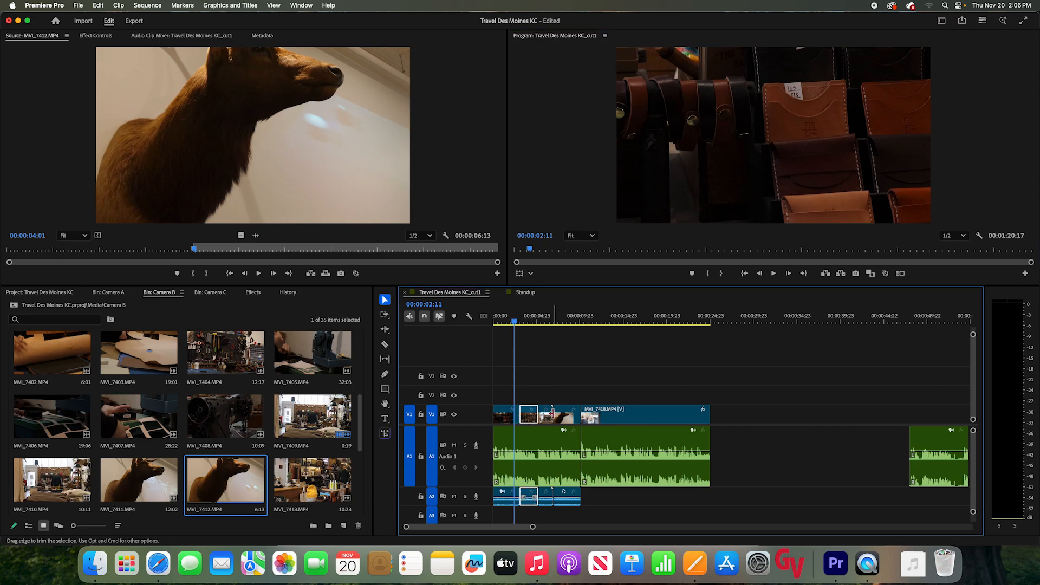
click(563, 415)
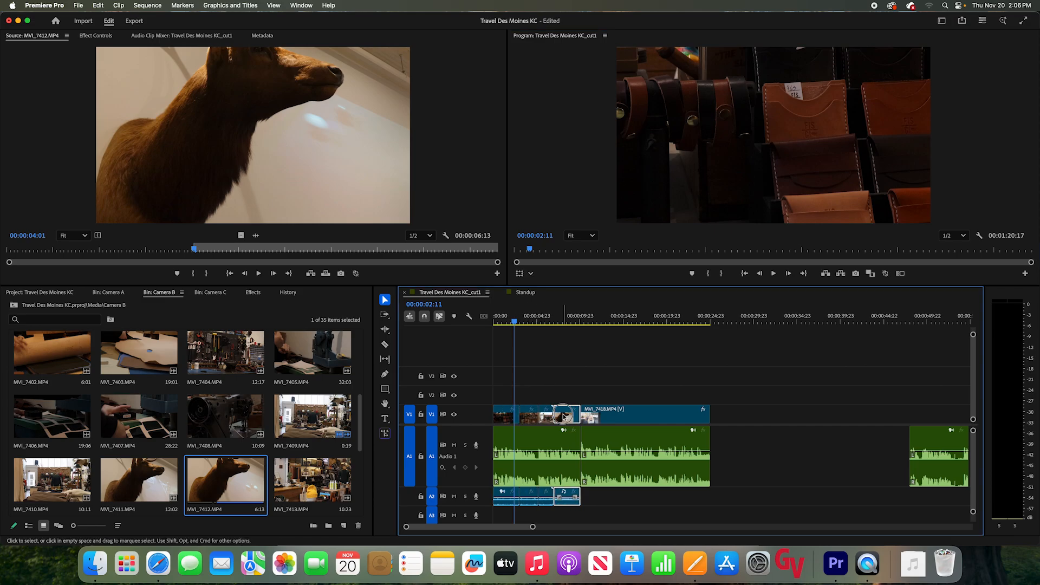
Set the scale of the first V1 clip, MVI_8333.MP4, to 50
click(504, 420)
click(506, 319)
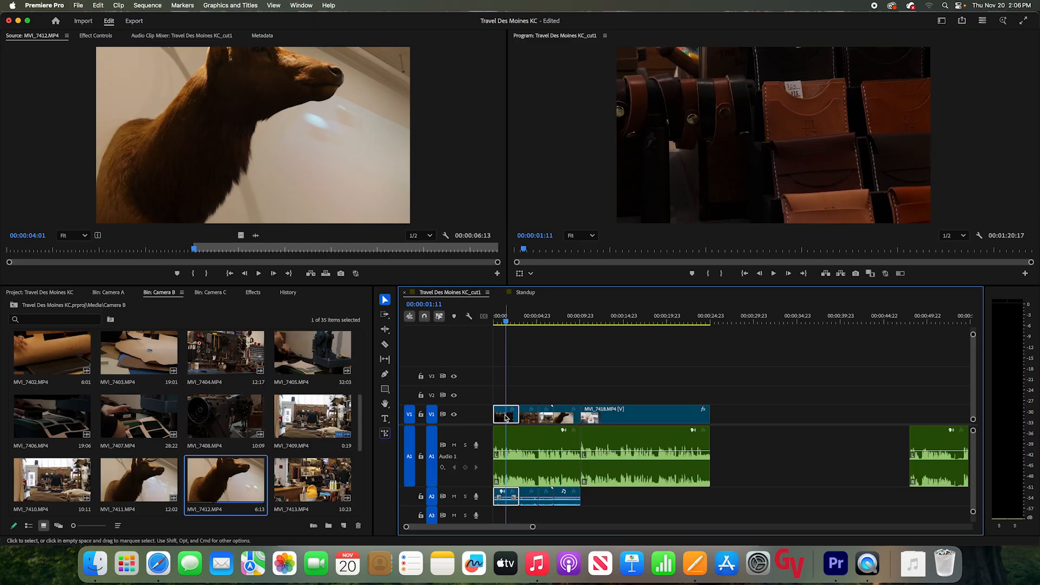
click(96, 36)
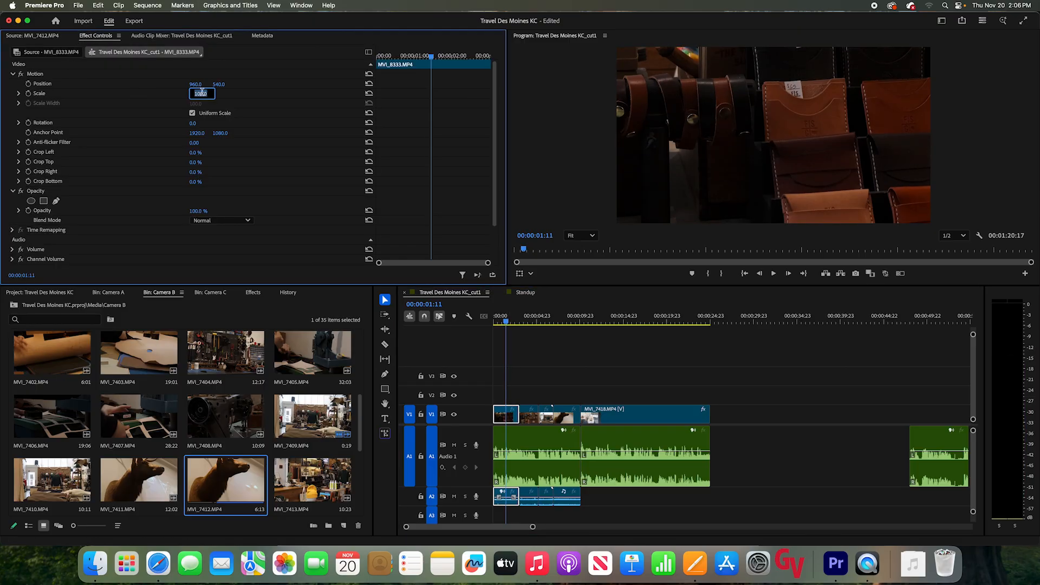
text(50)
key(Return)
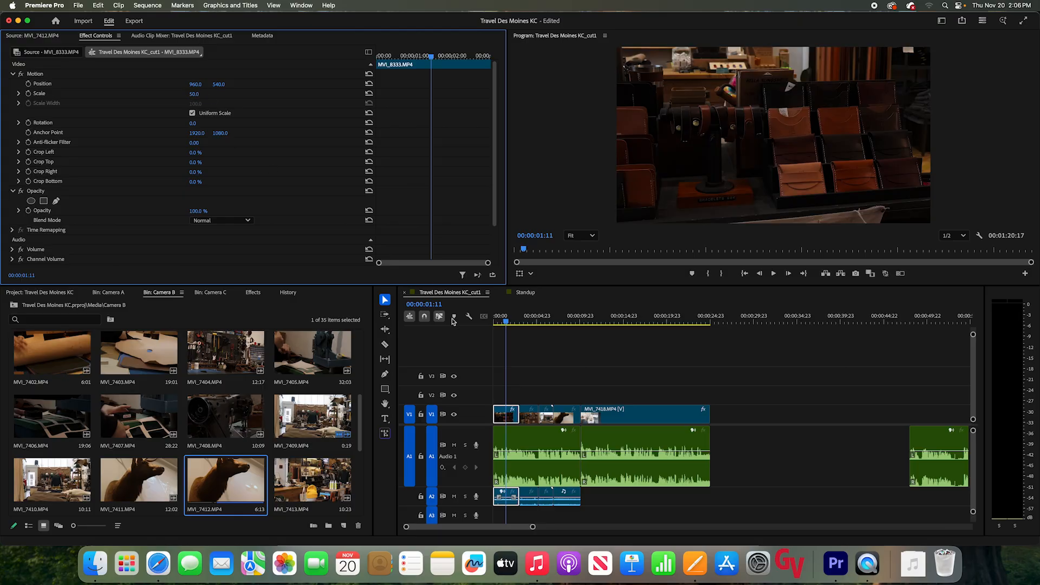
Copy the first clip's motion attributes onto the next three V1 clips, with opacity and time remapping excluded from the paste
click(531, 378)
click(529, 414)
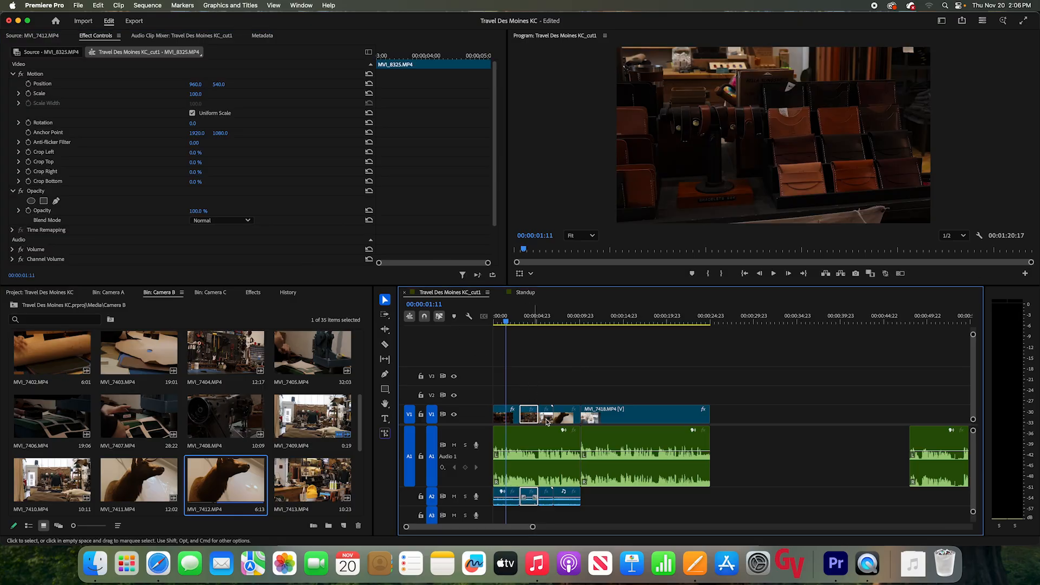
click(539, 381)
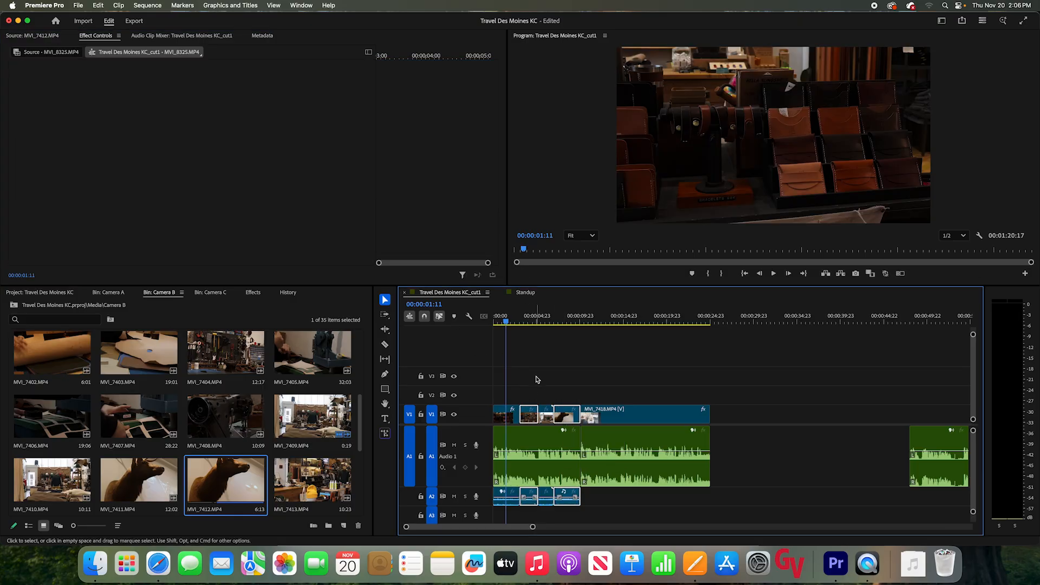
click(508, 420)
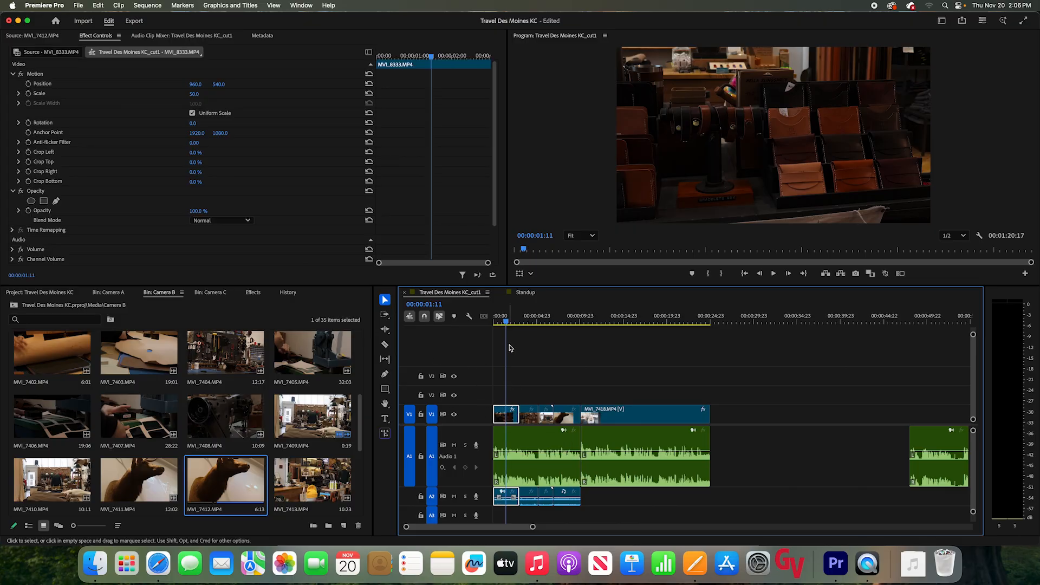
click(524, 320)
drag(535, 394, 566, 416)
right_click(567, 421)
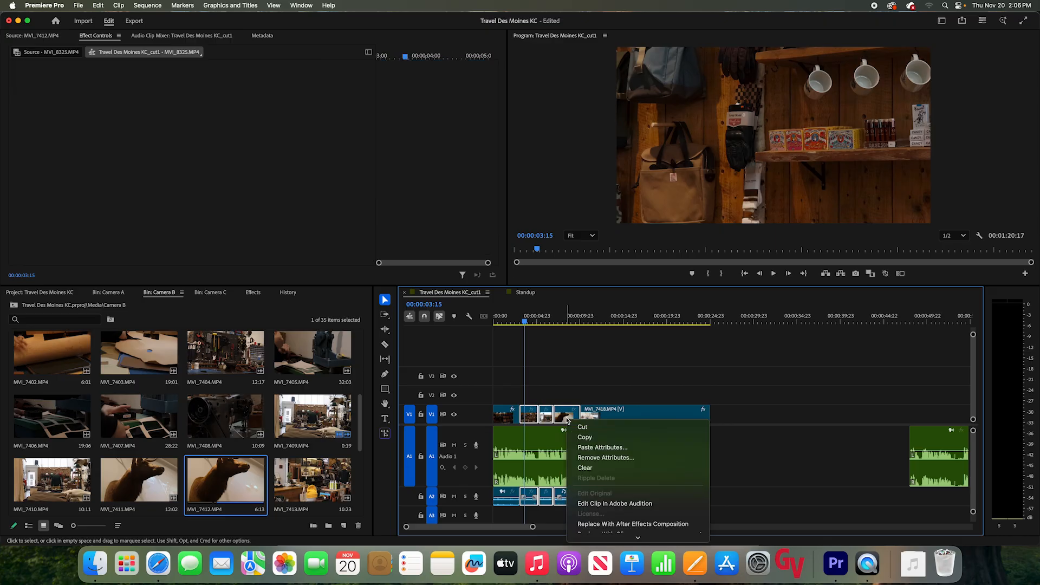
click(594, 447)
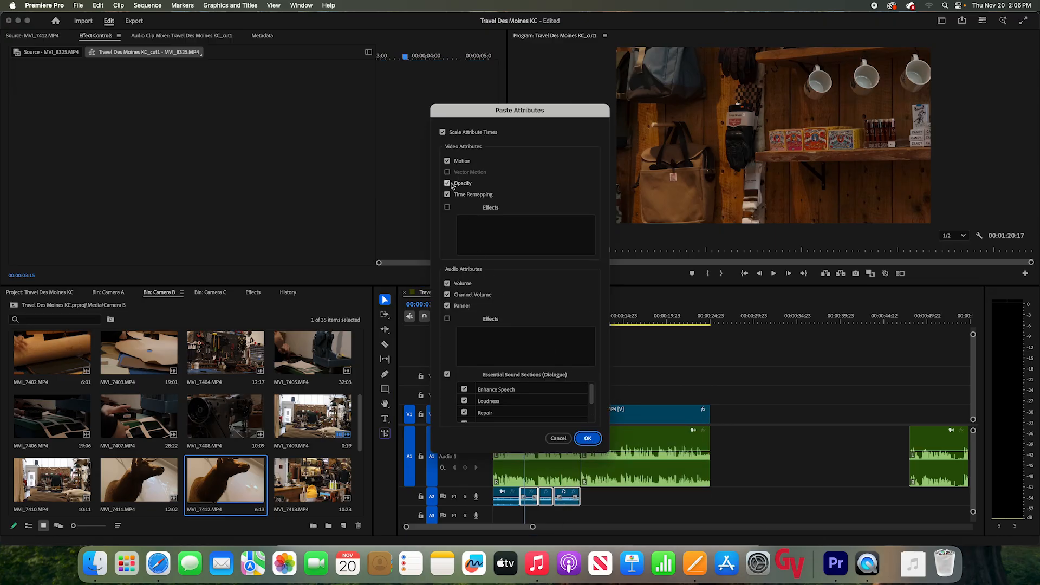
click(447, 183)
click(447, 194)
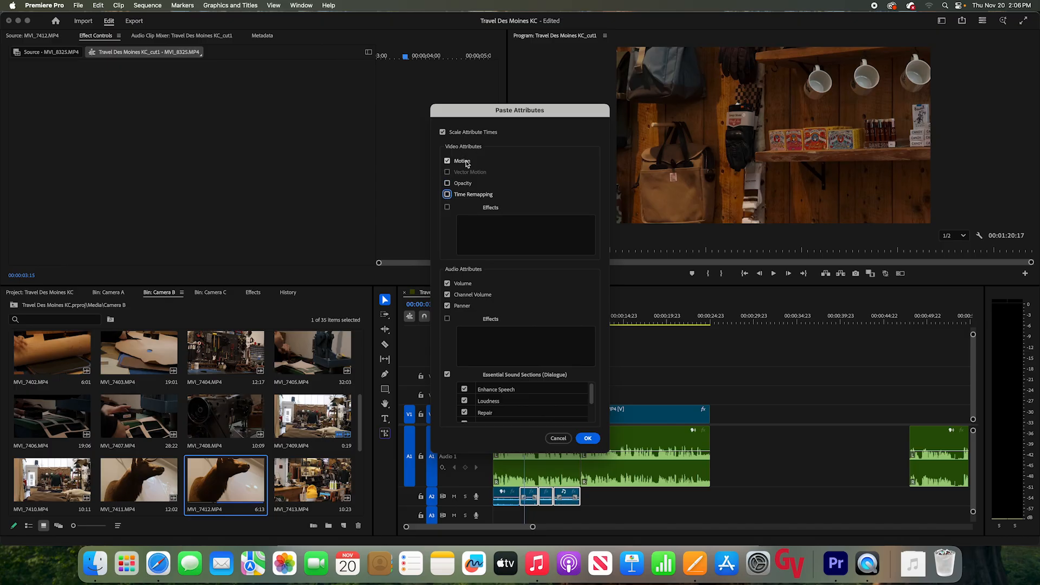
click(587, 438)
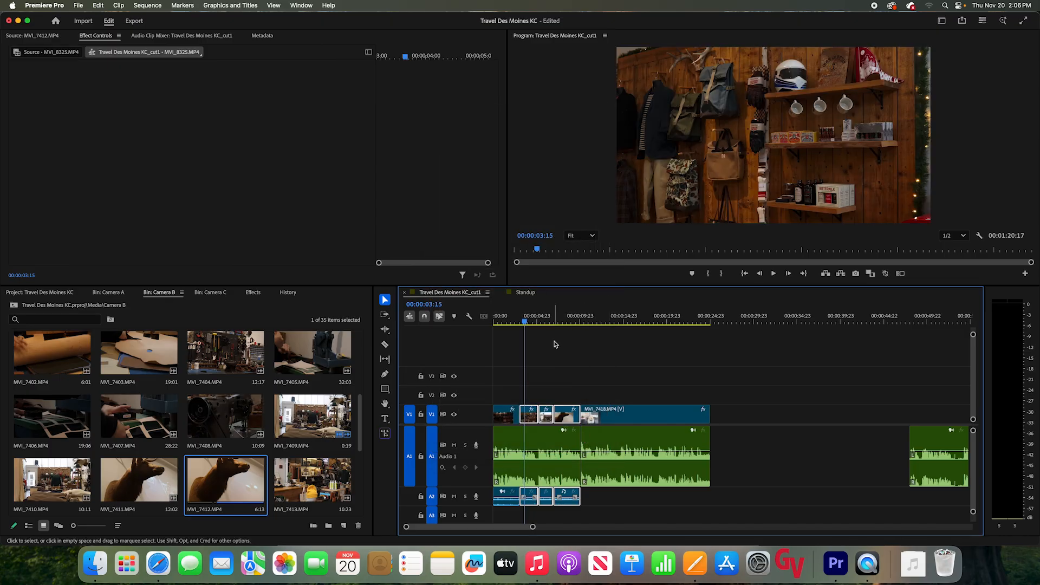
Mute audio track A2 and save the project
drag(524, 320, 563, 319)
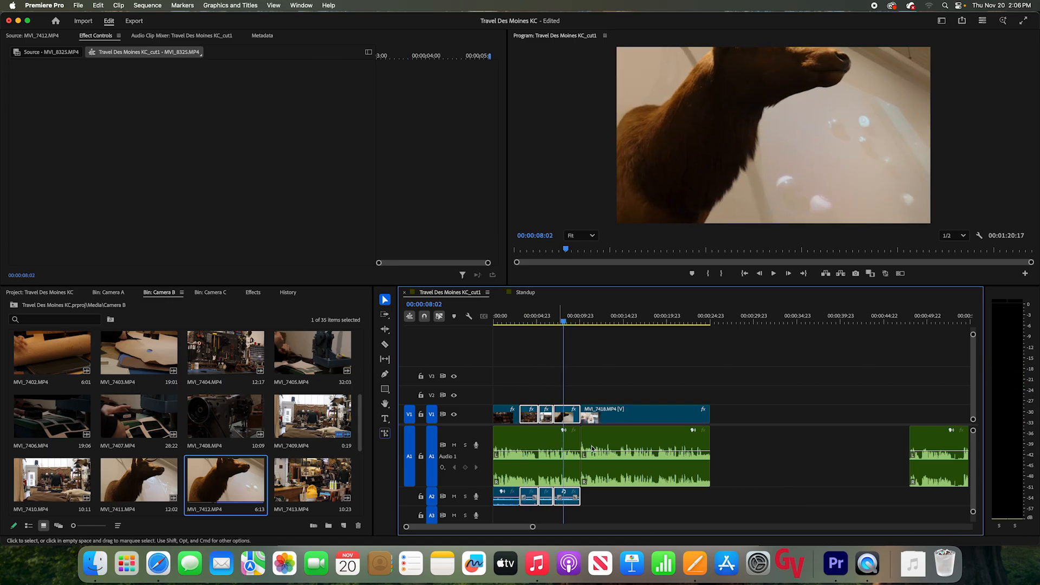
drag(533, 527, 508, 527)
click(454, 496)
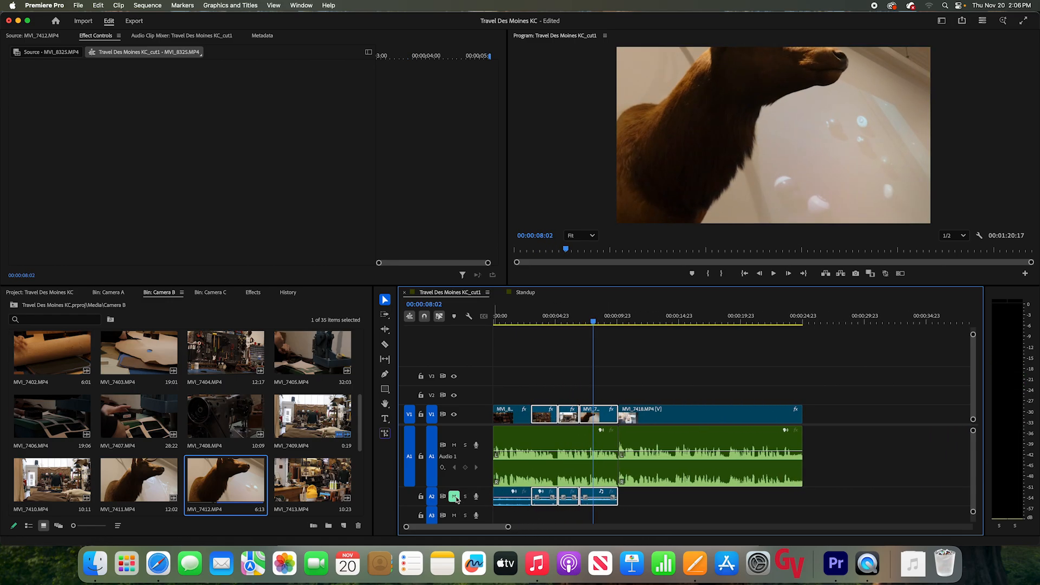
key(super+s)
Move the playhead to 00:00:26:09, past MVI_7418, and check the first interview quote in the VOSOT Draft script in Pages
drag(508, 527, 573, 527)
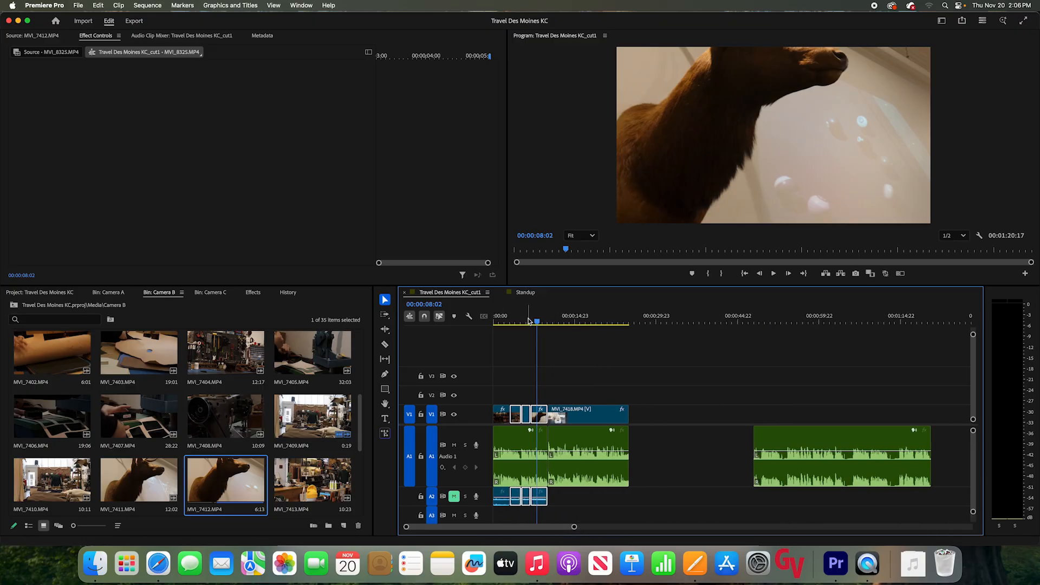
click(502, 320)
drag(502, 321, 637, 331)
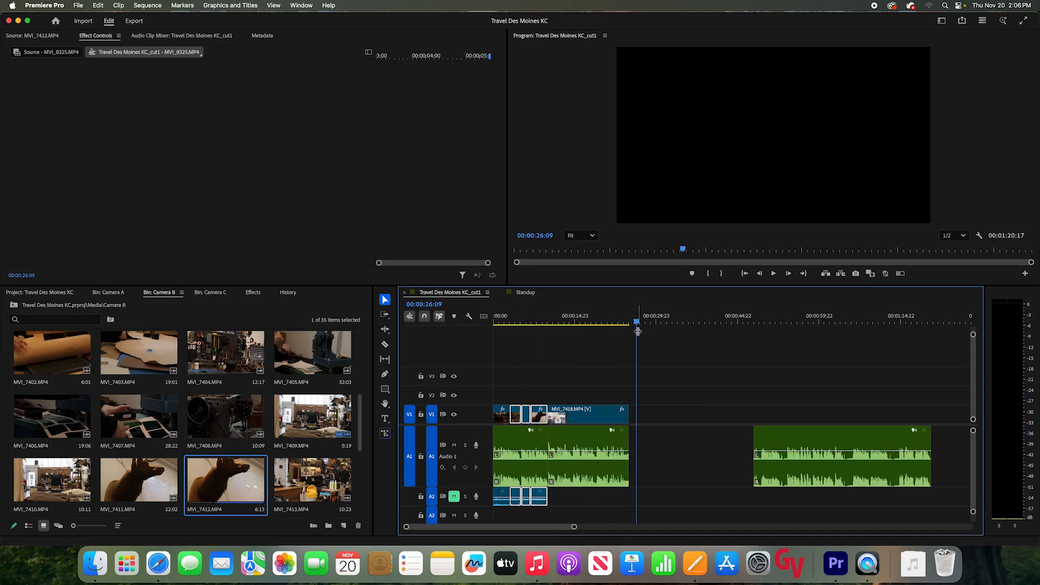
click(698, 556)
click(381, 199)
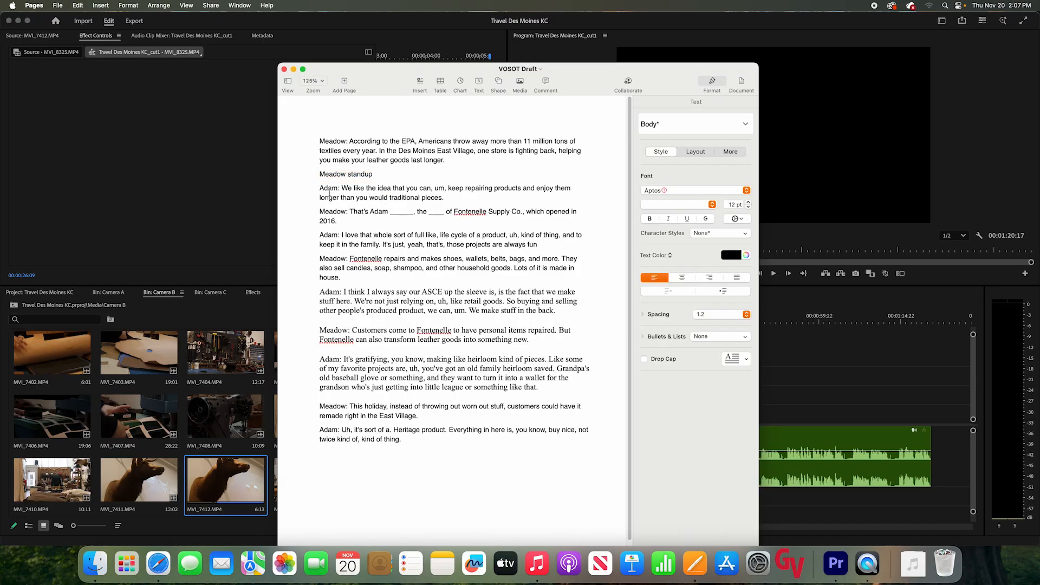
drag(318, 188, 470, 198)
click(470, 199)
click(822, 400)
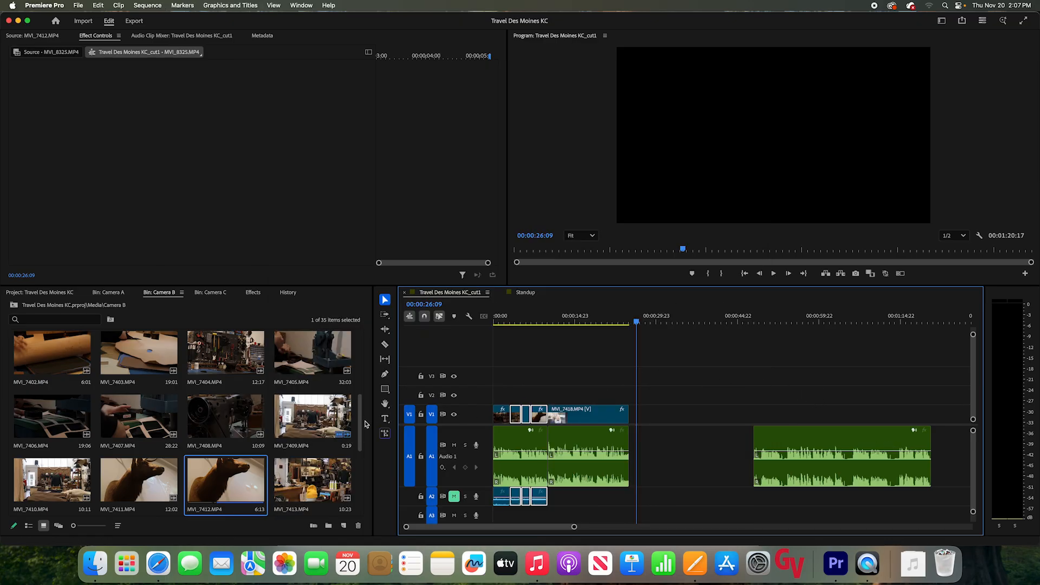
Look through the Camera A, Camera B and Camera C bins for the interview footage
drag(360, 424, 357, 341)
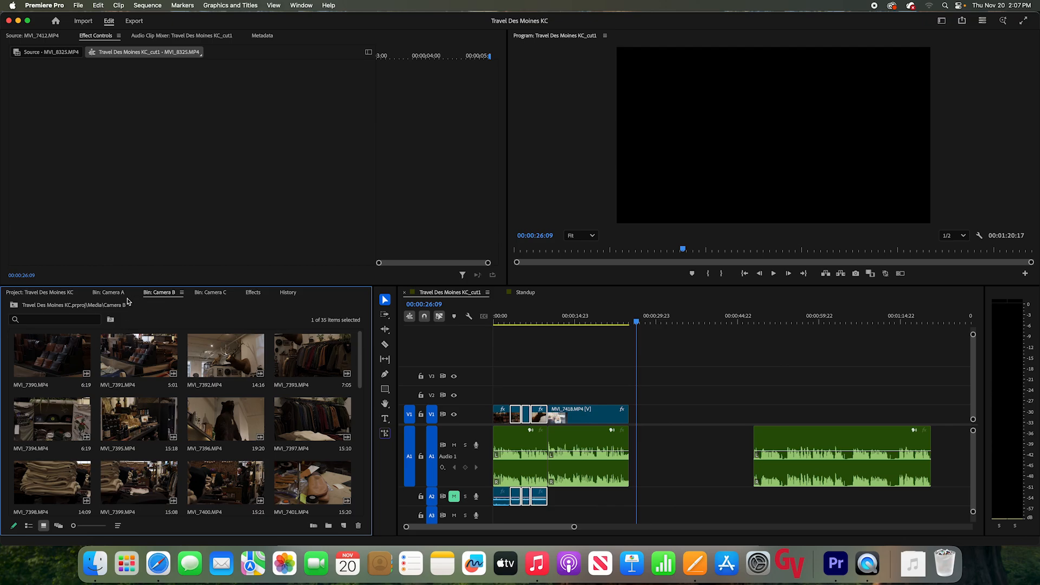
click(108, 292)
click(138, 358)
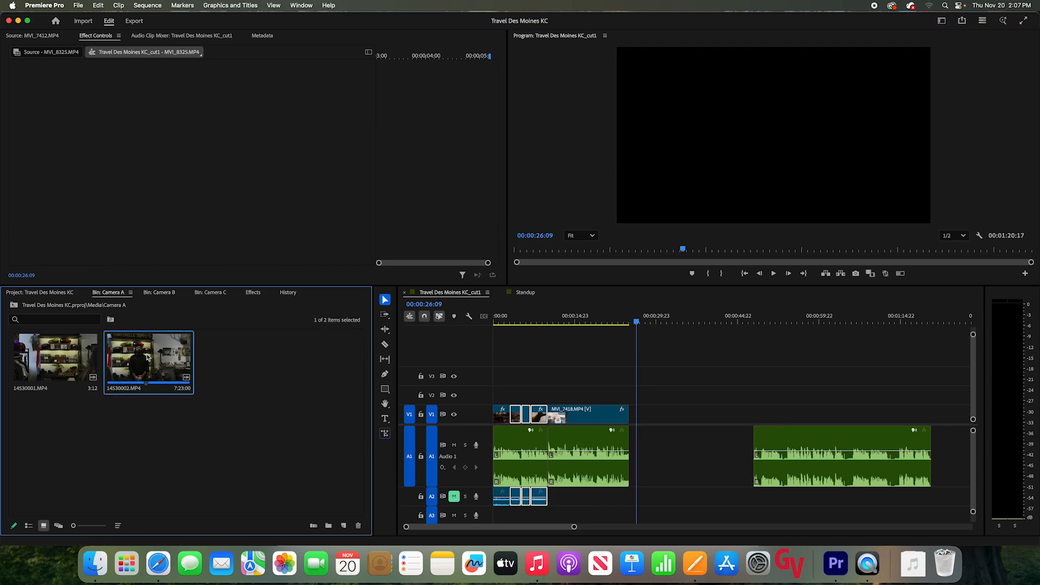
click(162, 292)
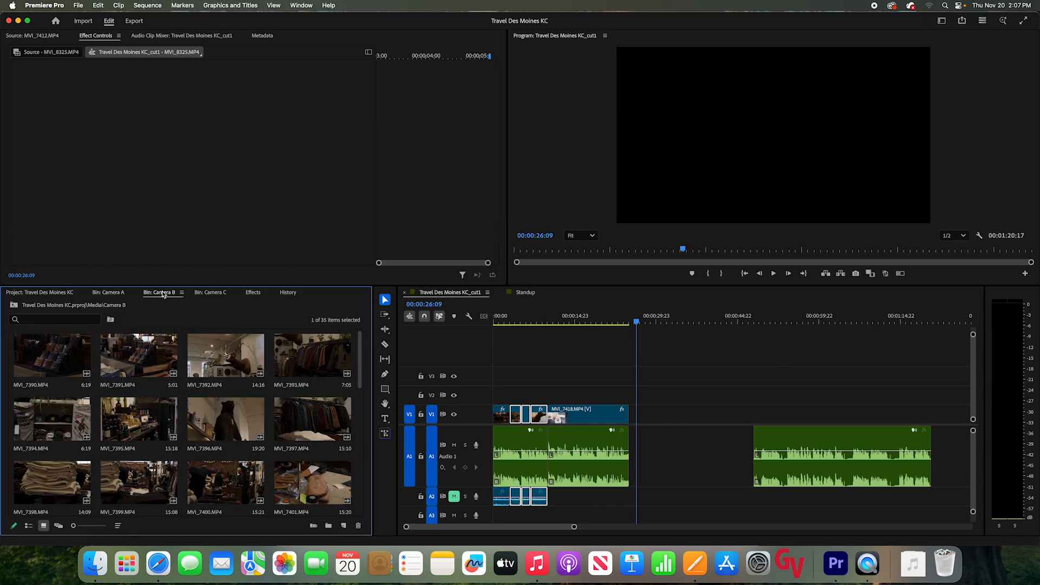
drag(360, 355, 364, 487)
click(210, 291)
click(137, 363)
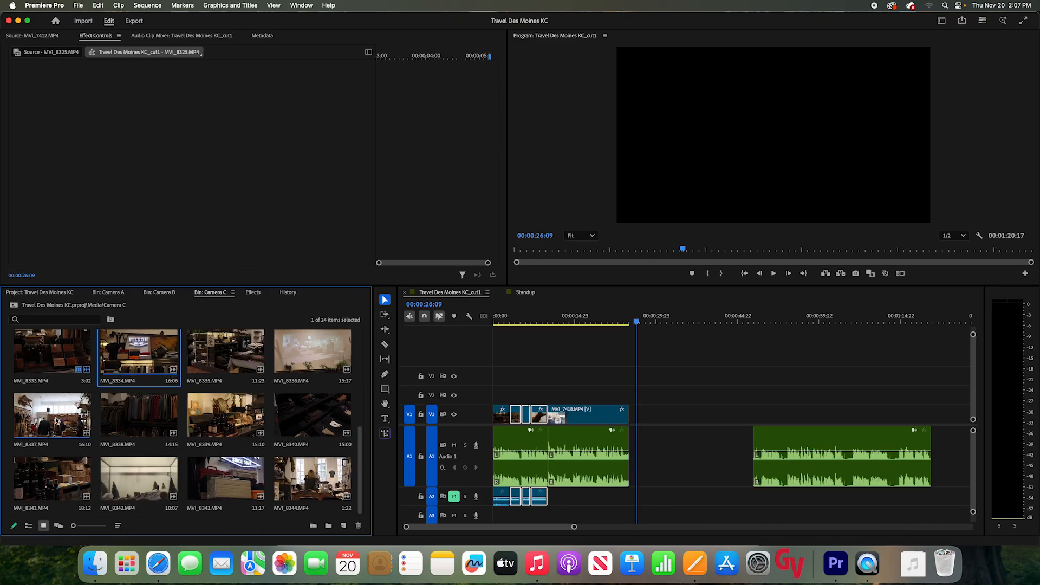
drag(357, 455, 358, 326)
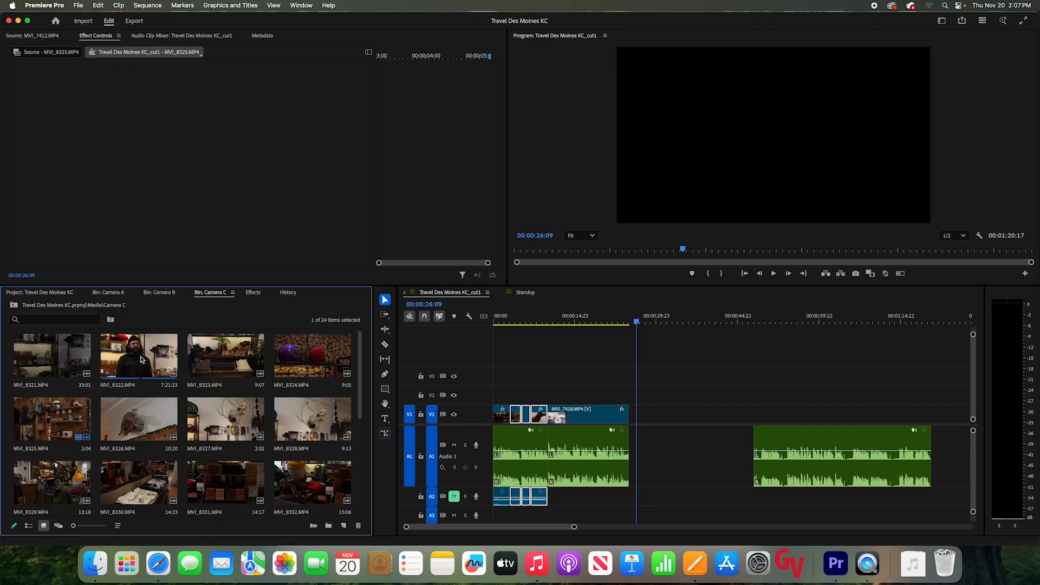
Create a new bin named Interview at the top level of the project
click(57, 295)
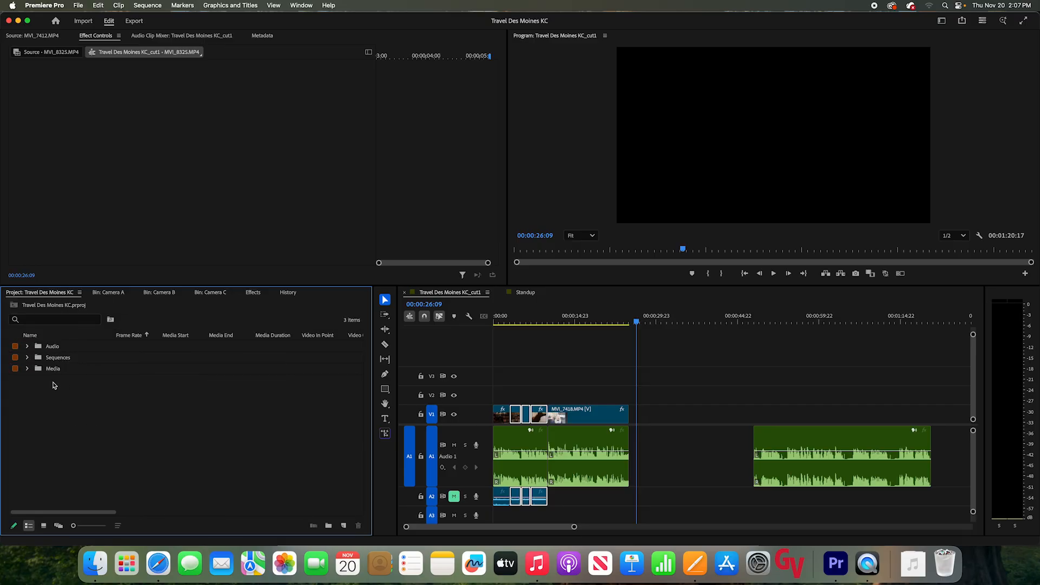
right_click(62, 408)
click(83, 372)
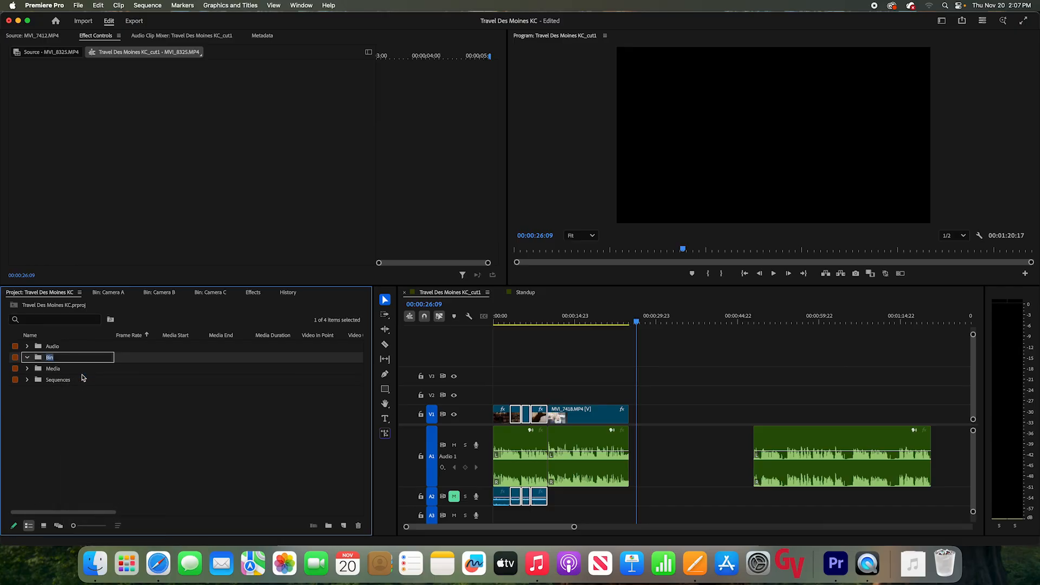
text(Interview)
key(Return)
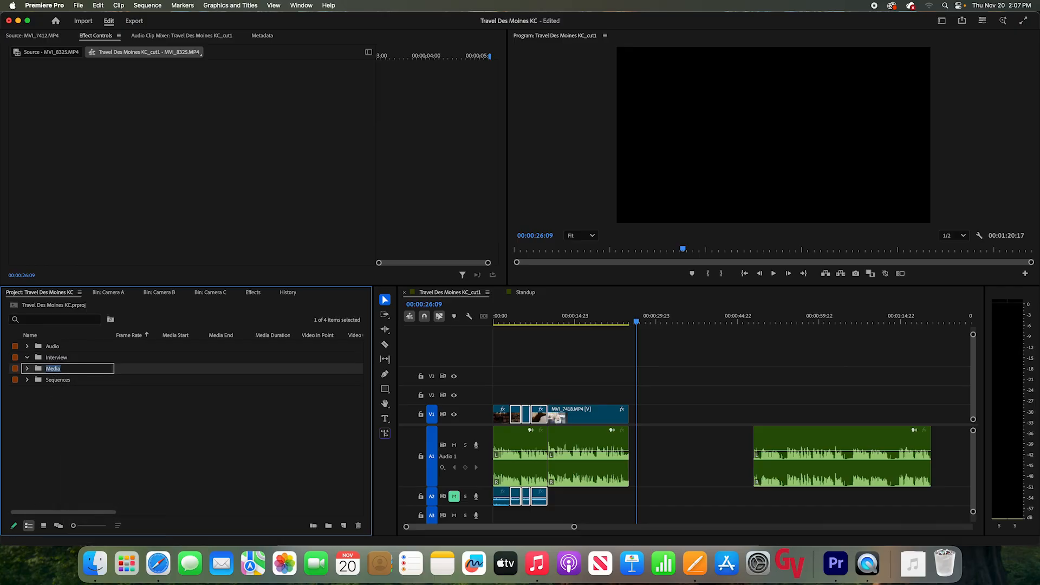
click(47, 403)
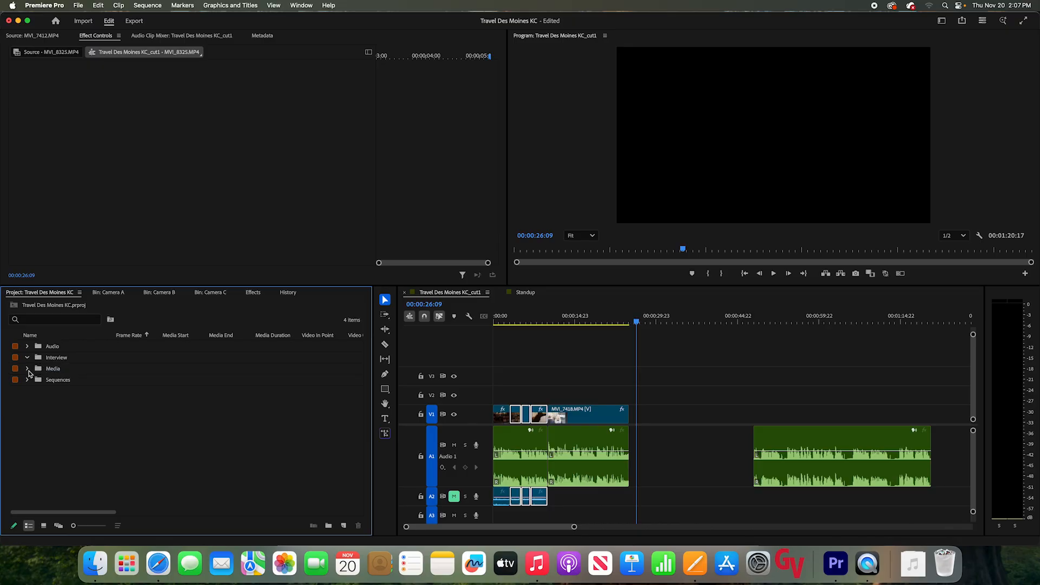
Move the interview clip 14530002.MP4 from the Camera A bin into the Interview bin
click(103, 294)
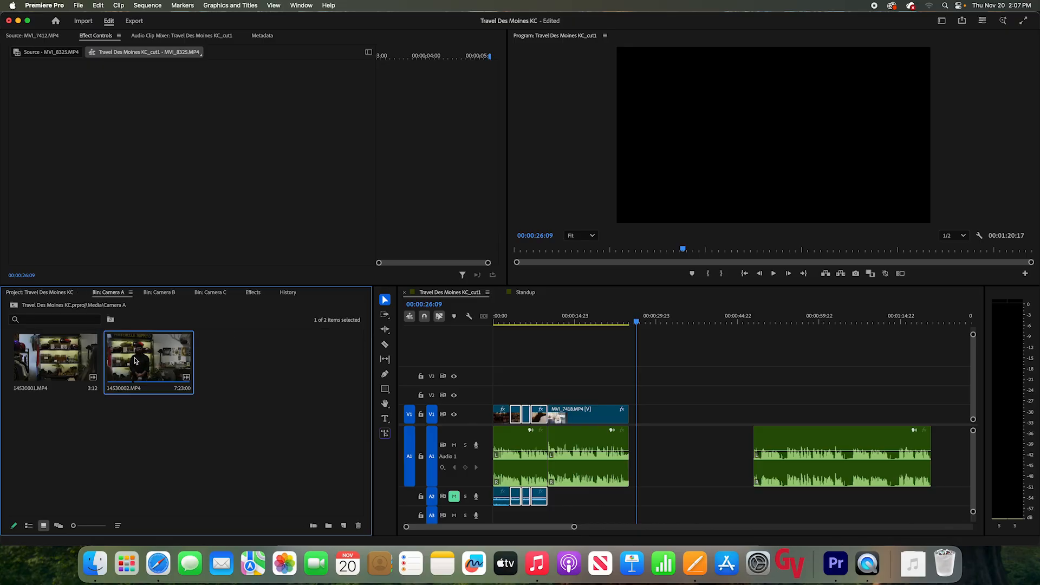
click(48, 292)
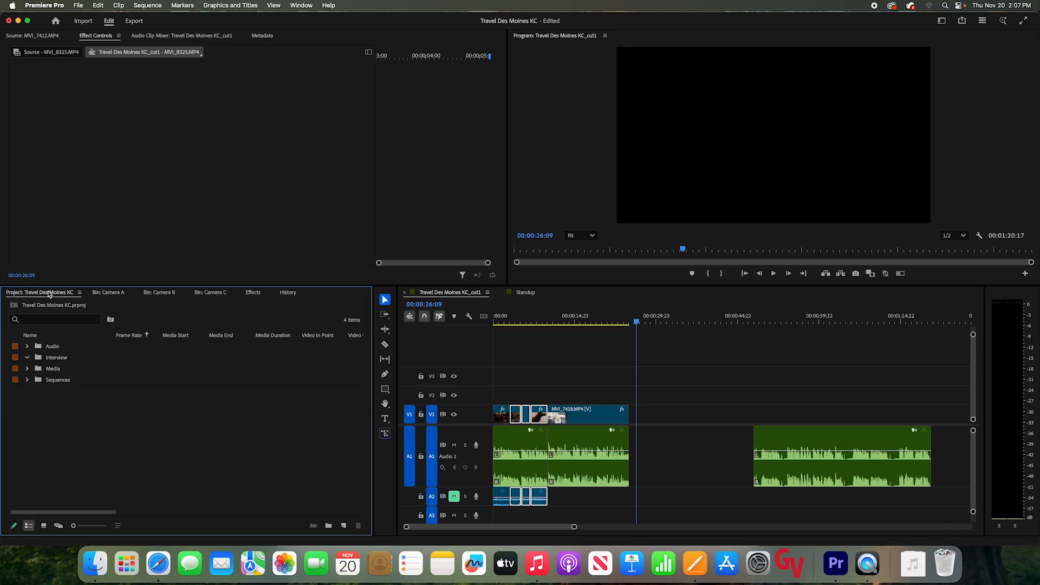
click(29, 369)
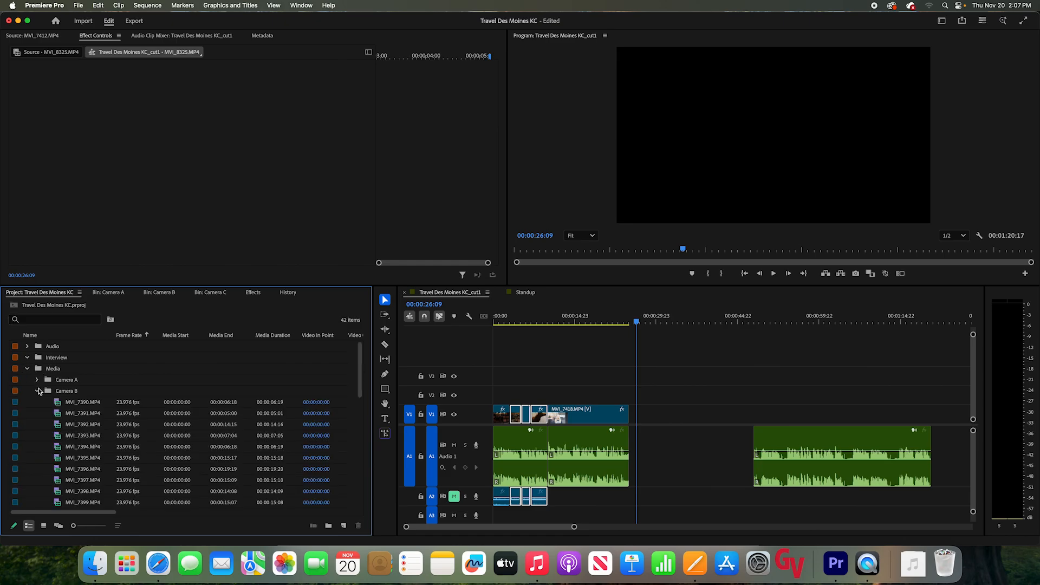
click(38, 390)
click(37, 379)
click(91, 404)
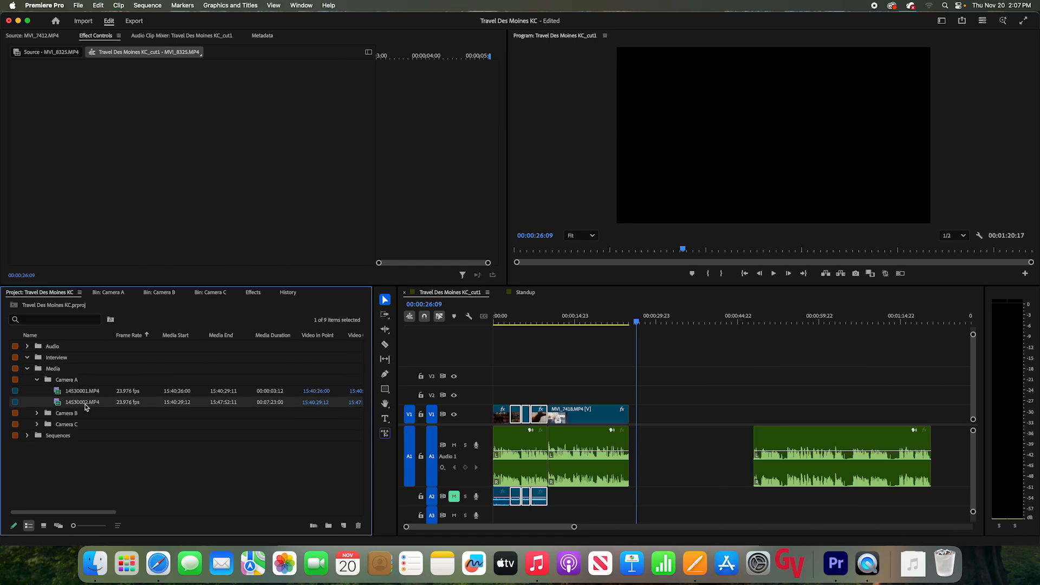
drag(85, 408, 56, 361)
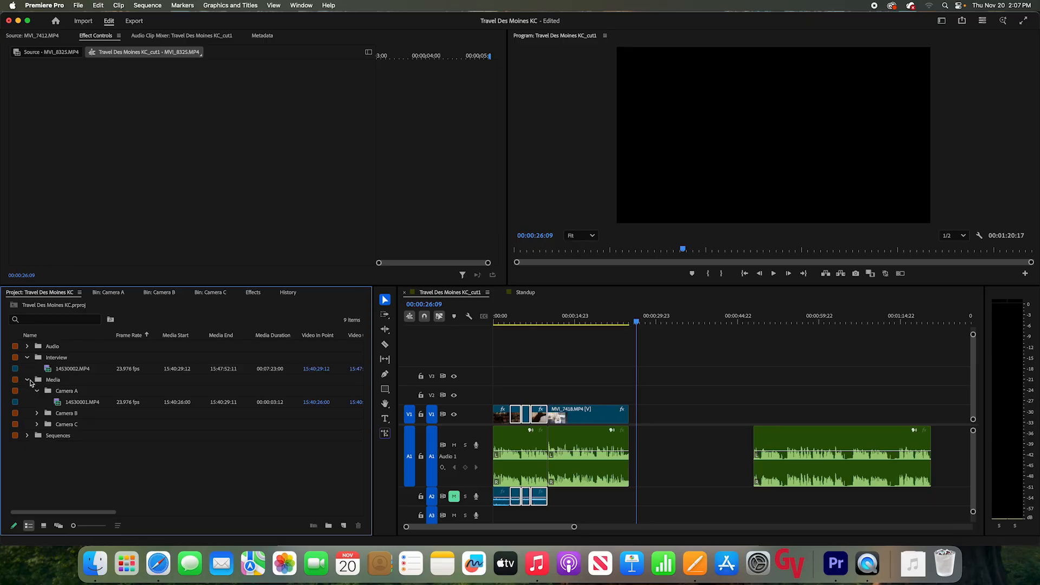
Find the interview clip MVI_8322.MP4 in the Camera C bin and move it into the Interview bin
click(163, 293)
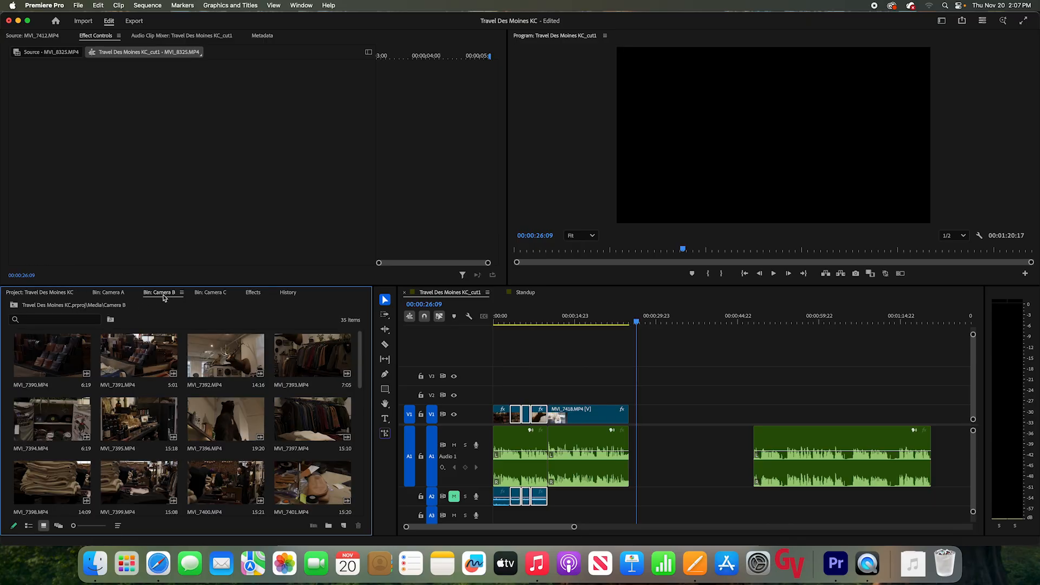
click(207, 293)
click(138, 362)
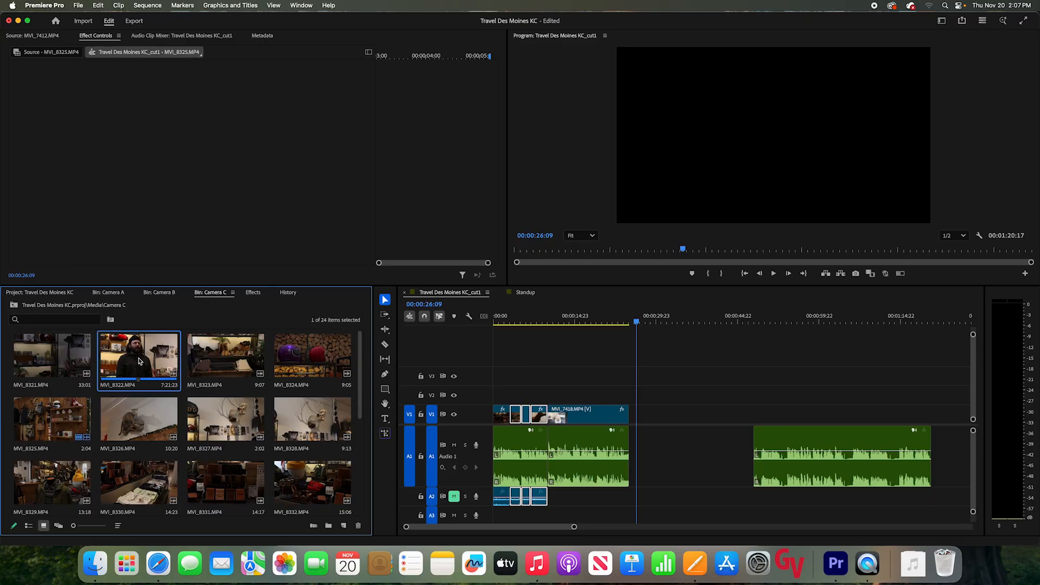
click(61, 292)
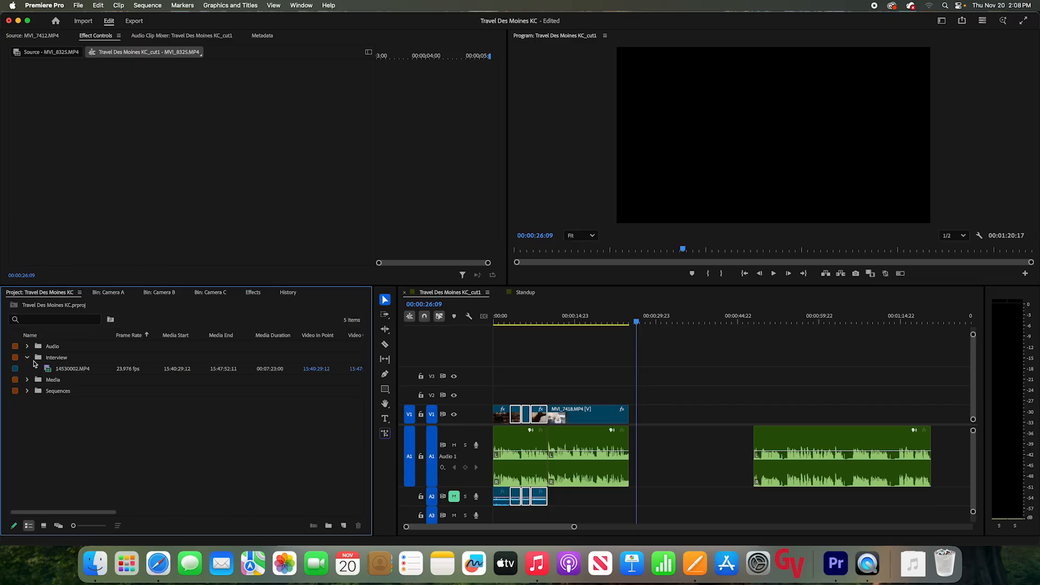
click(27, 356)
click(27, 368)
click(36, 380)
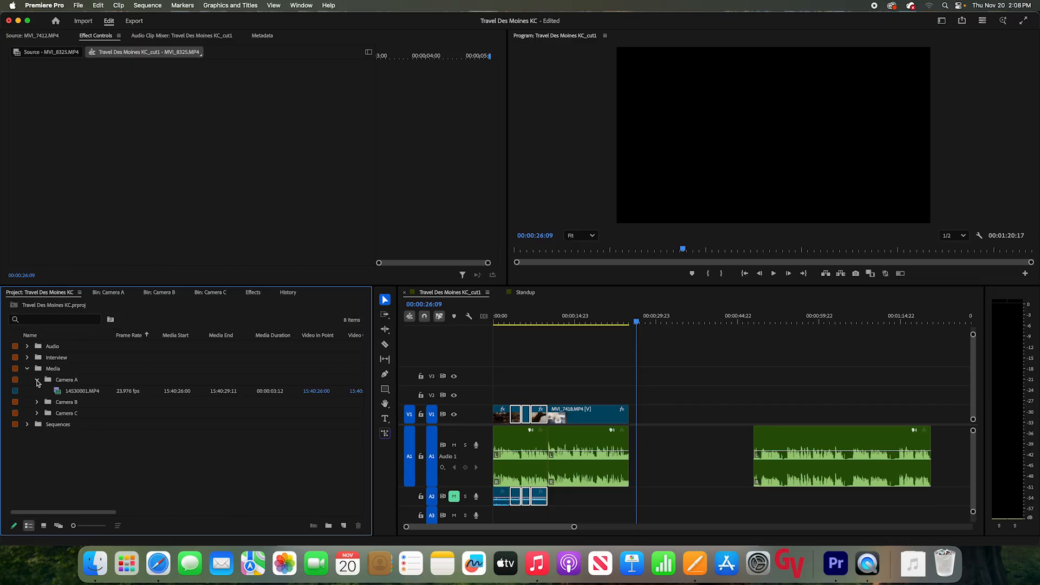
click(36, 380)
click(38, 402)
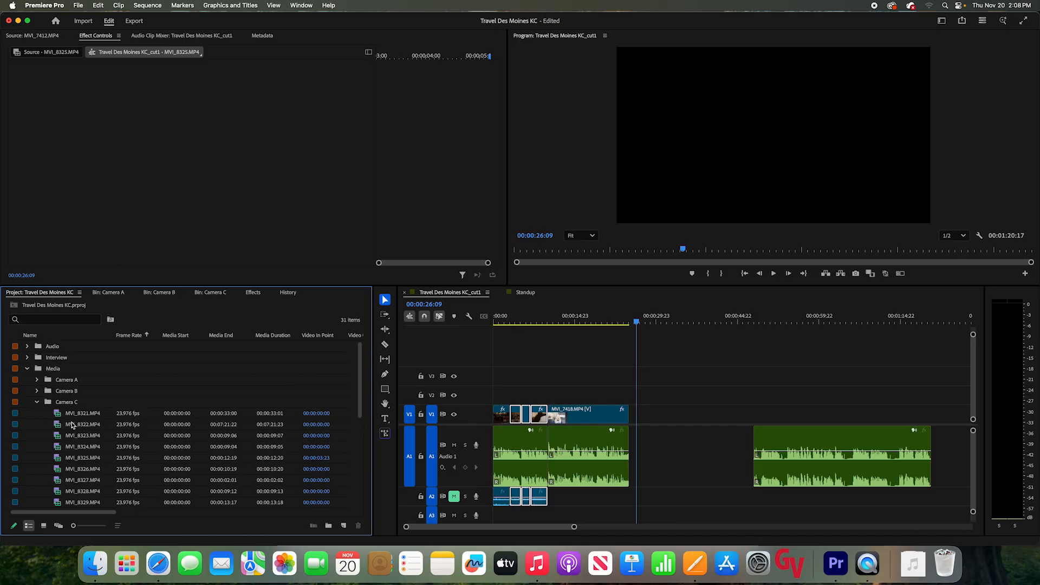
click(79, 424)
click(55, 356)
View the two video clips in the Interview bin, MVI_8322.MP4 and 14530002.MP4, in the Source monitor
click(37, 402)
click(27, 368)
click(28, 359)
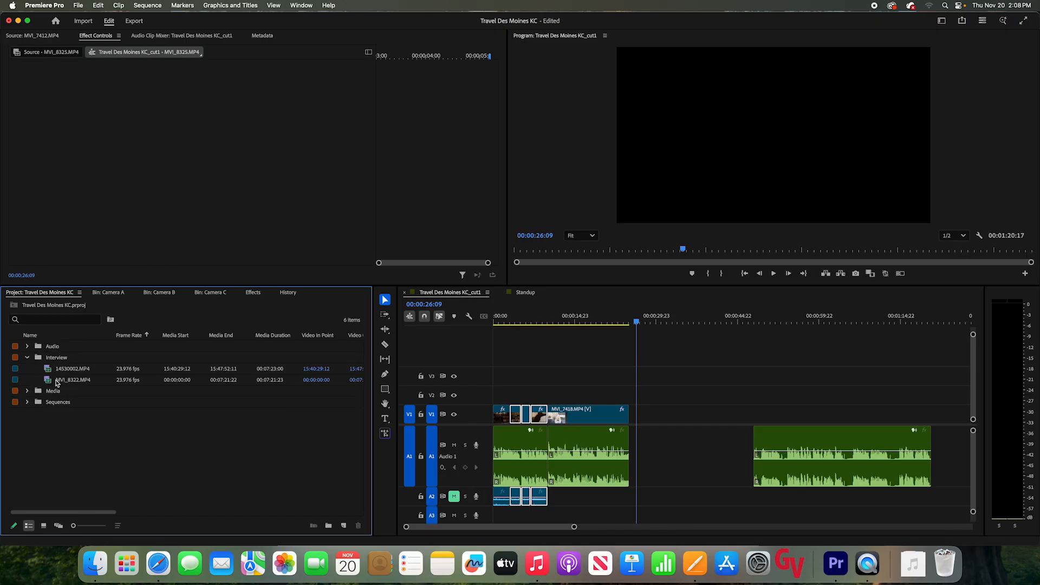
double_click(59, 381)
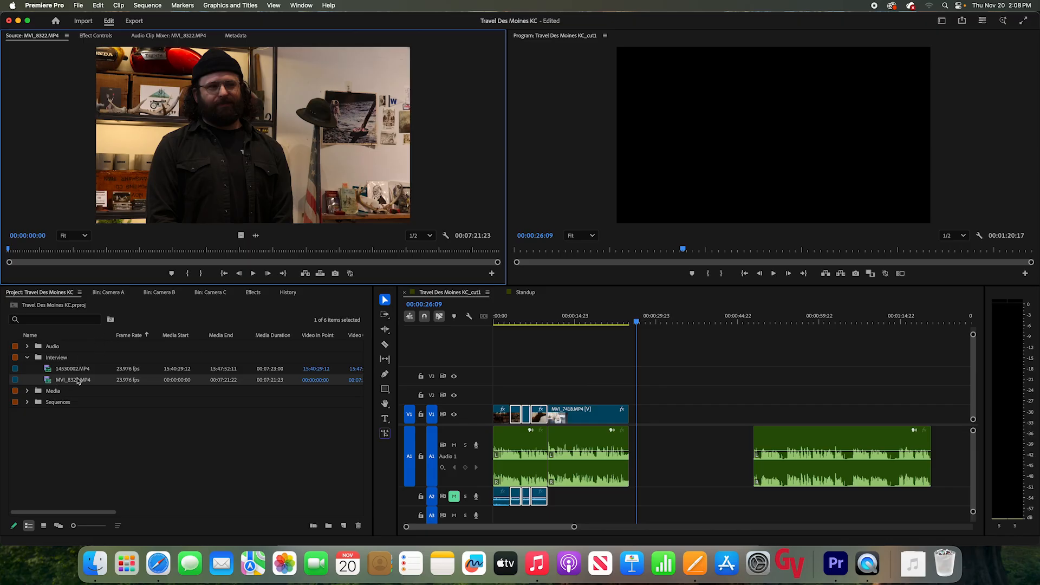
double_click(49, 369)
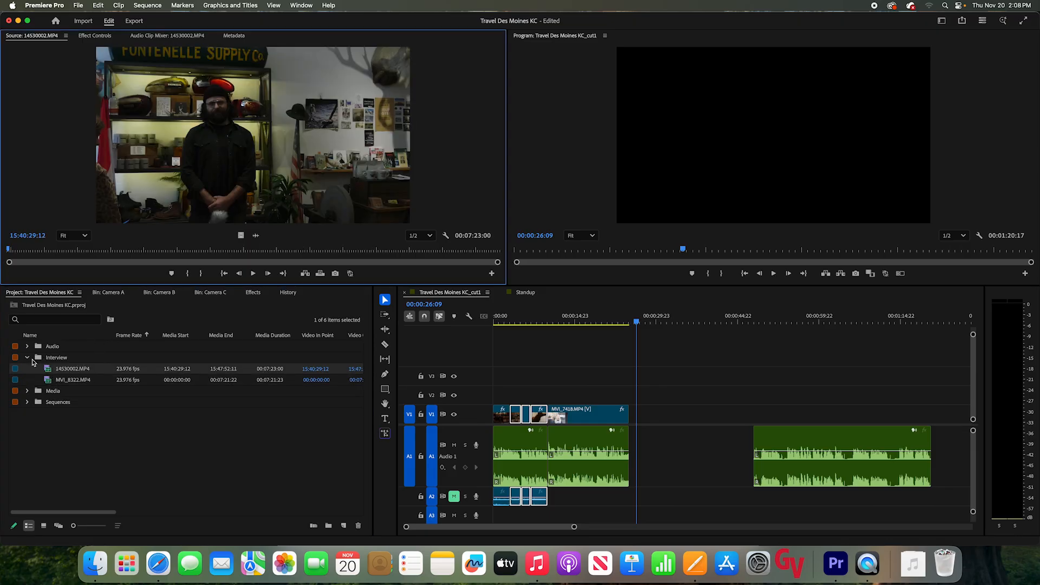
Listen to part of TASCAM_0026S12.wav from the Audio bin to check that it is the interview recording
click(28, 358)
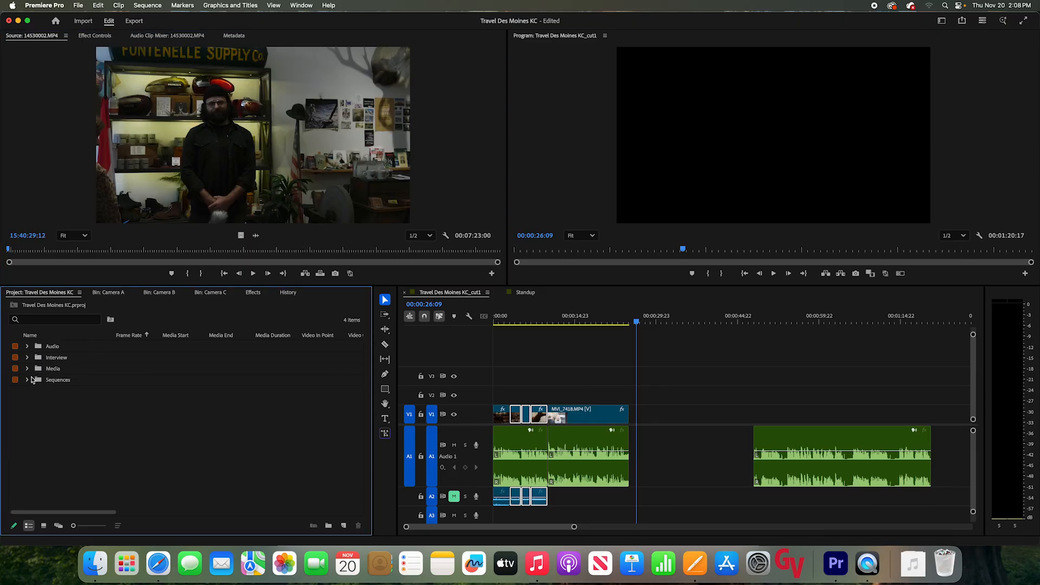
click(27, 347)
click(71, 359)
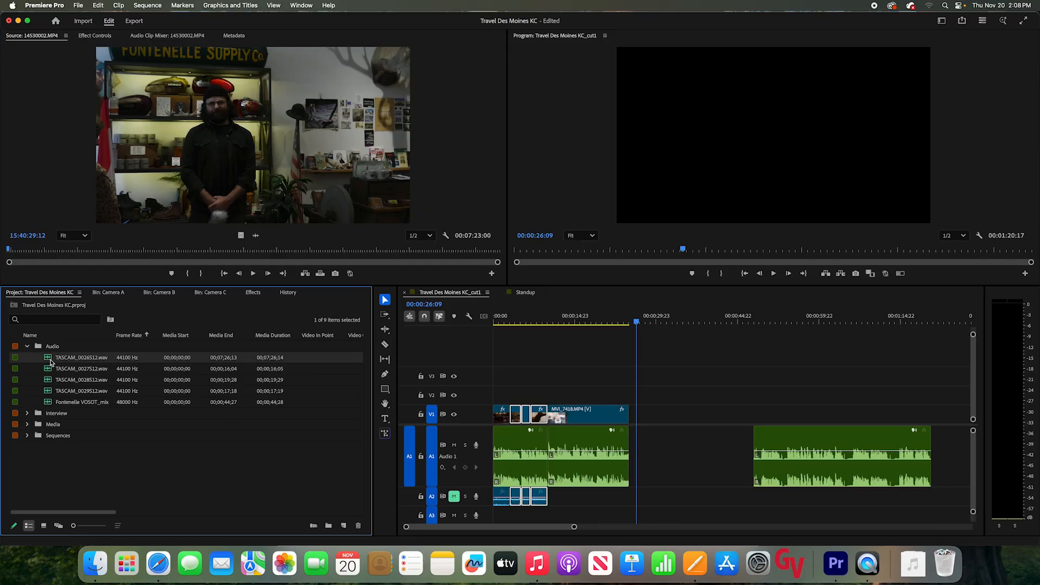
double_click(51, 360)
key(space)
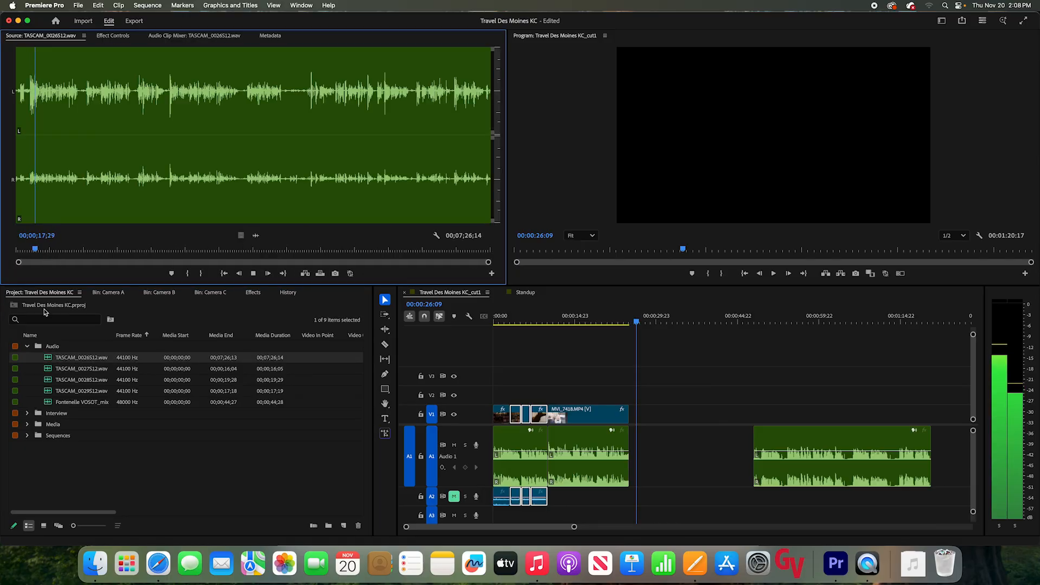
key(space)
Move TASCAM_0026S12.wav from the Audio bin into the Interview bin and show that bin's contents
click(31, 355)
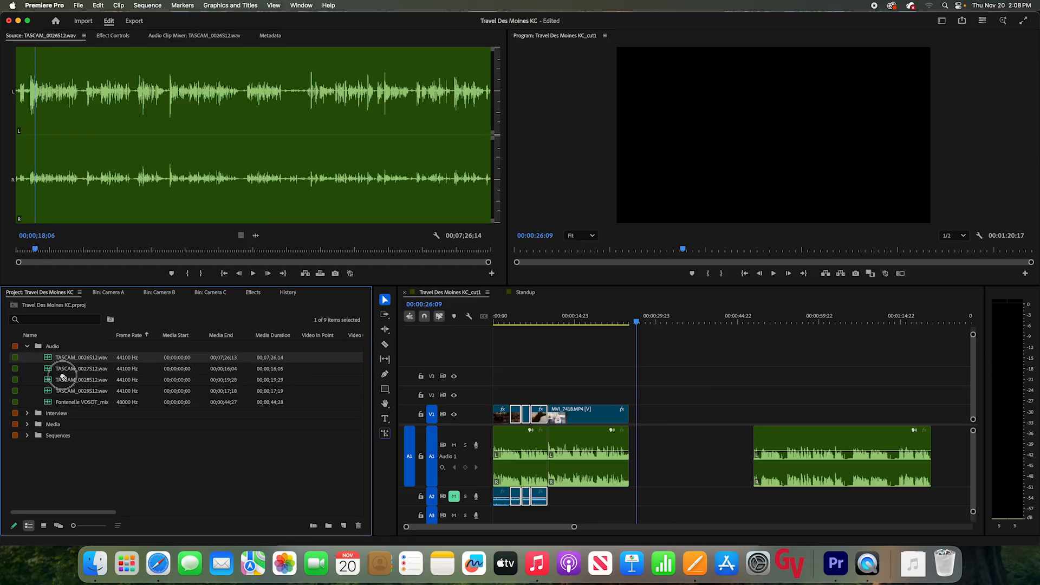
click(27, 346)
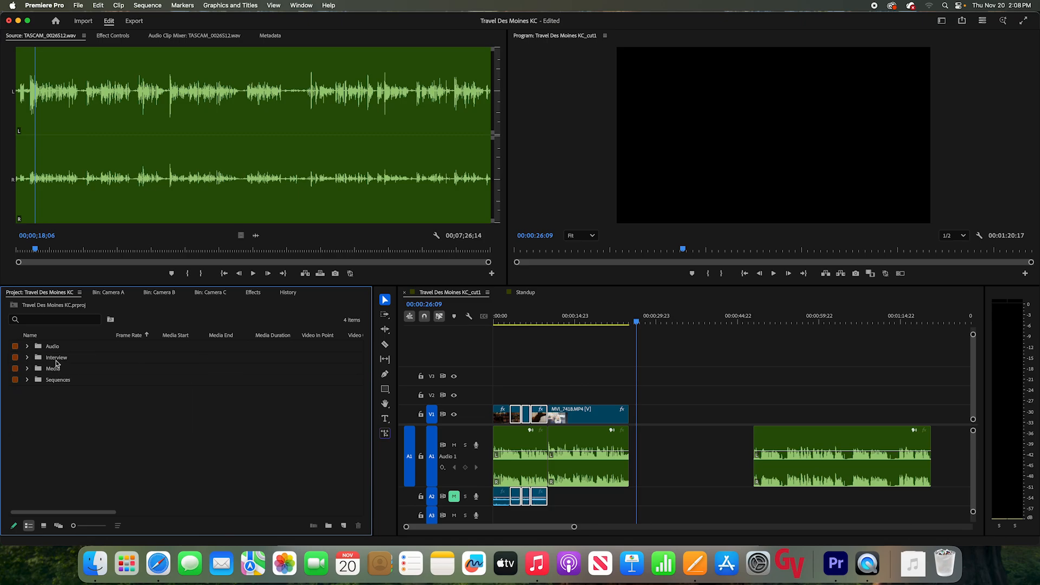
click(56, 360)
click(27, 357)
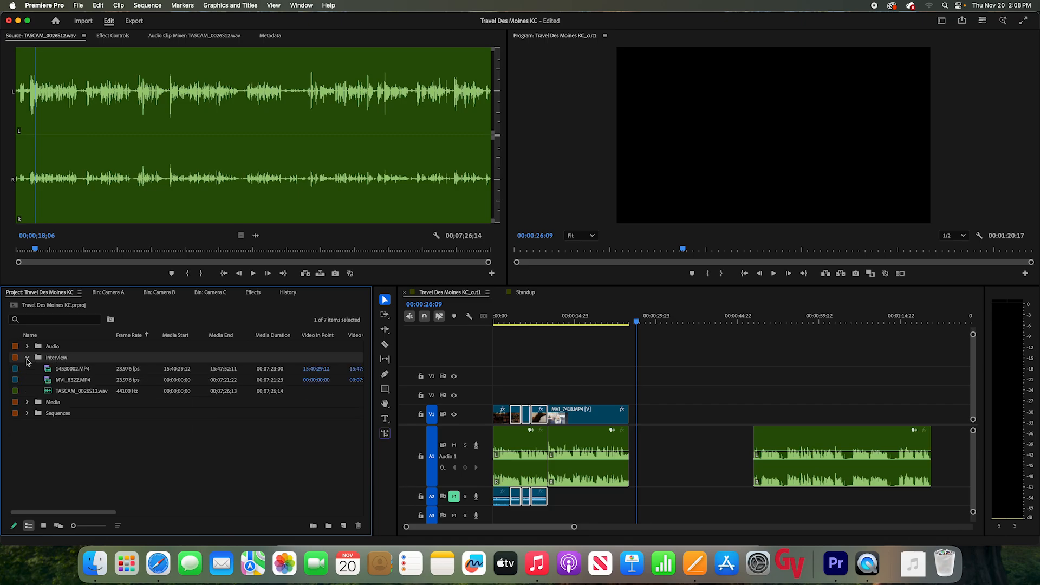
Create a multi-camera source sequence from the three Interview clips, titled as the interview with the subject's first name, synchronized by audio track channel 1
click(69, 392)
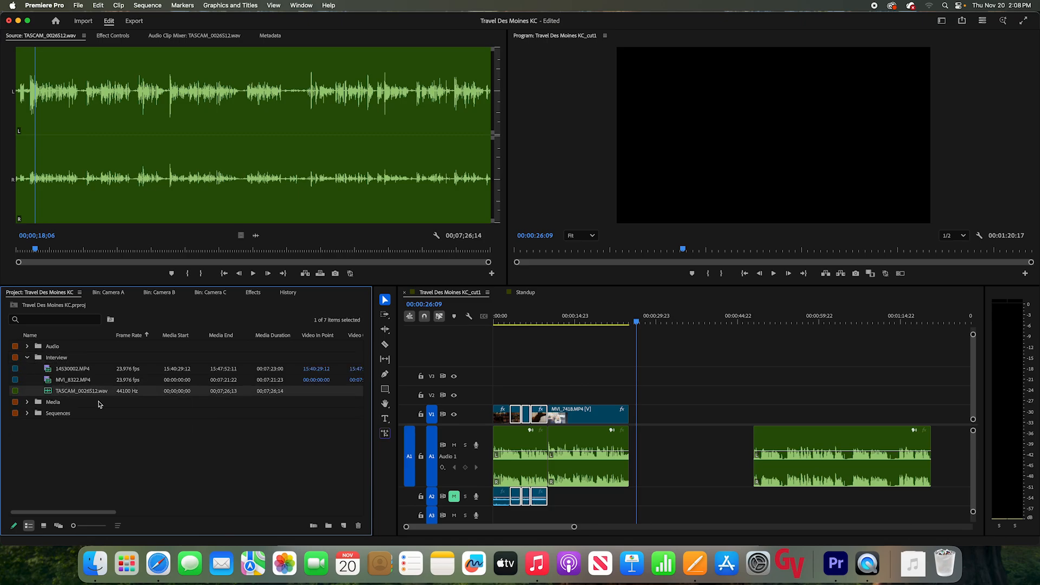
super+click(67, 380)
super+click(66, 374)
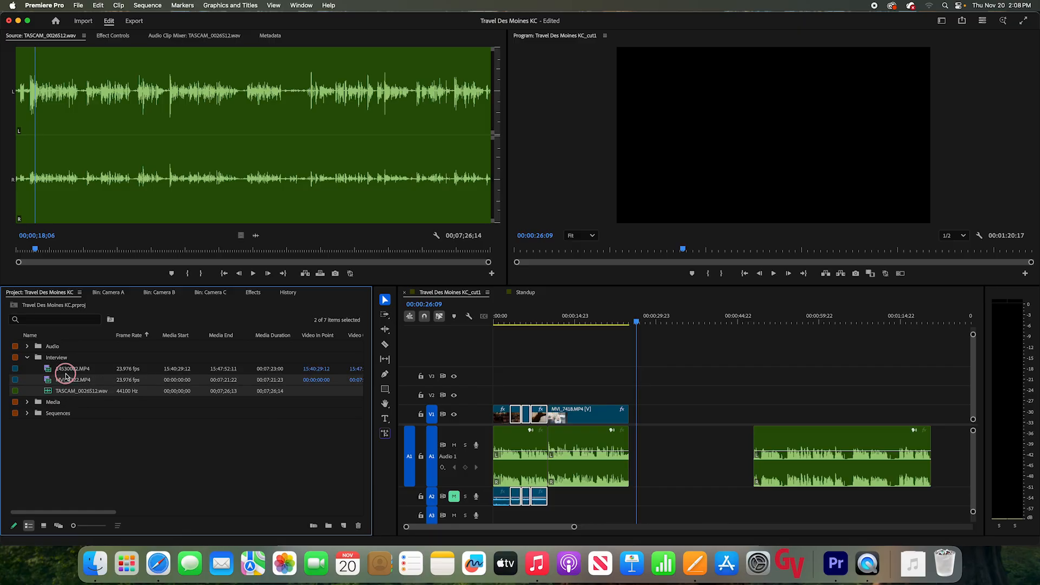
super+click(66, 380)
super+click(69, 372)
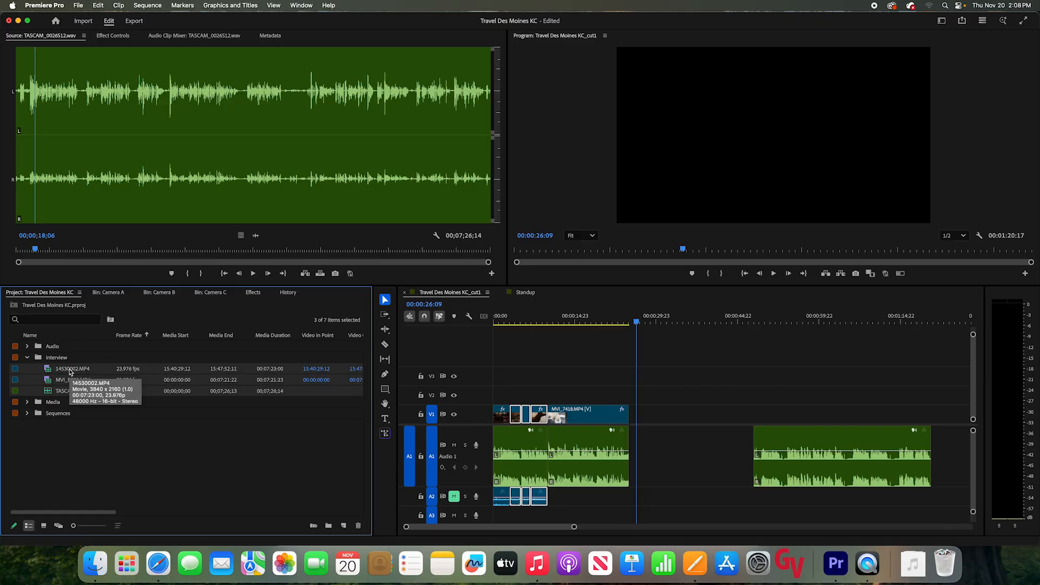
right_click(70, 372)
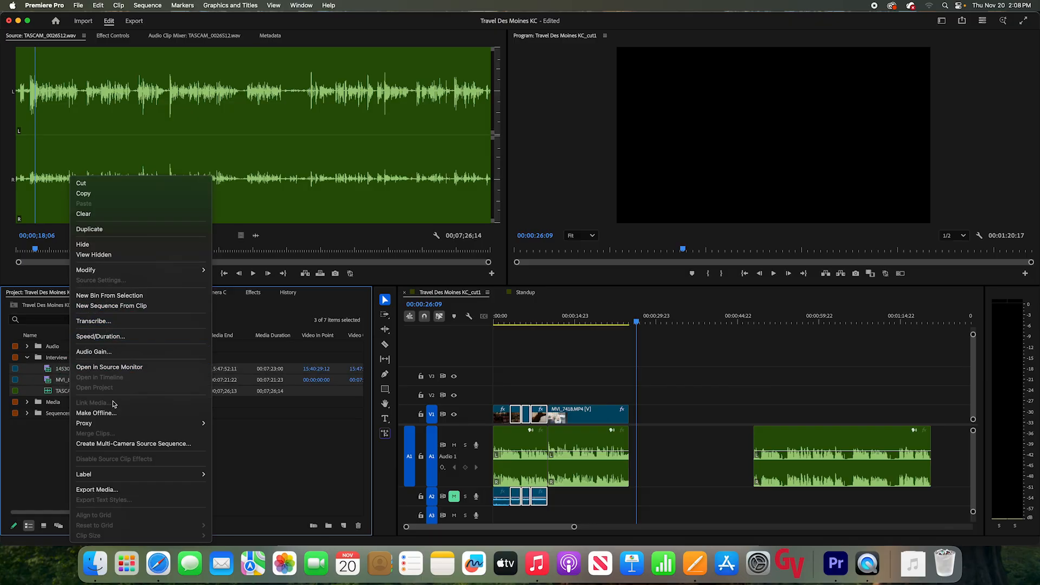
click(130, 444)
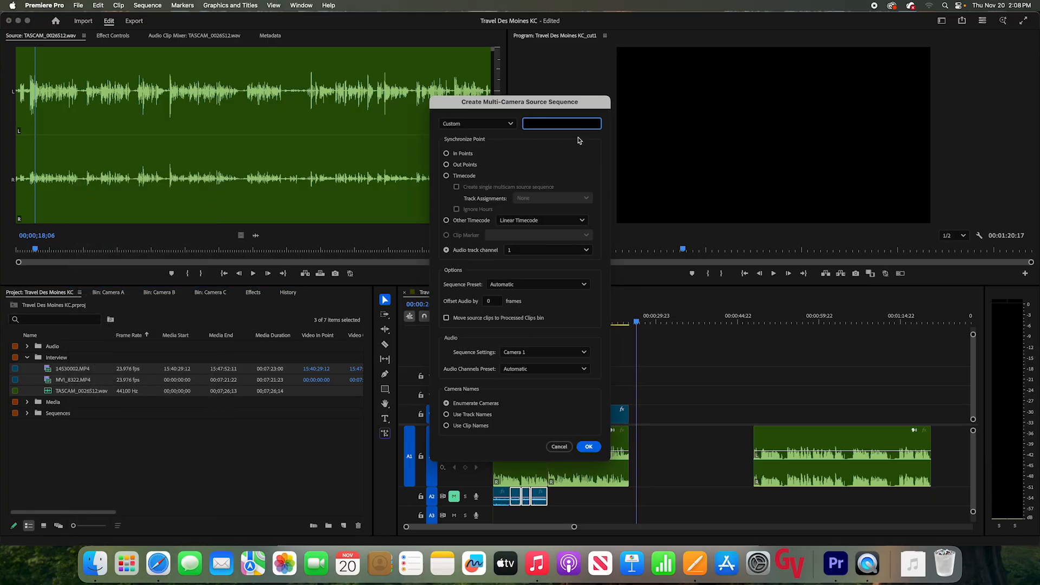
text(Interview with Adam)
click(460, 252)
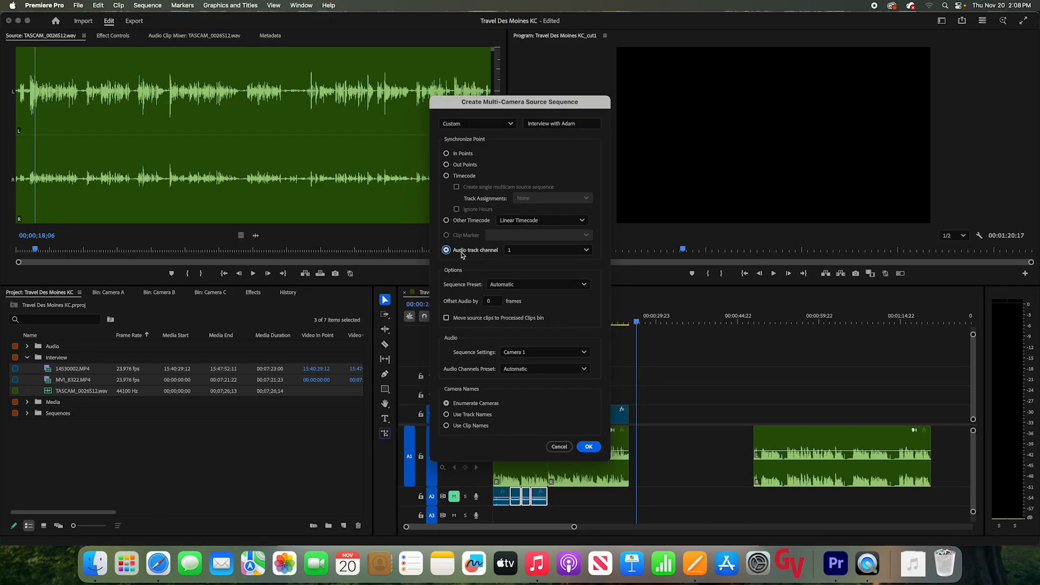
click(446, 320)
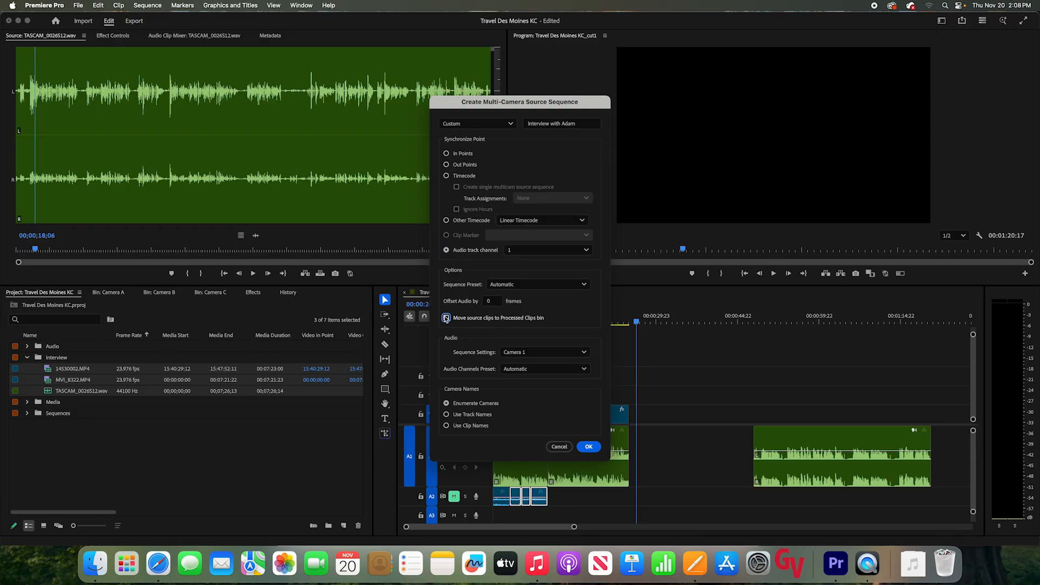
click(588, 447)
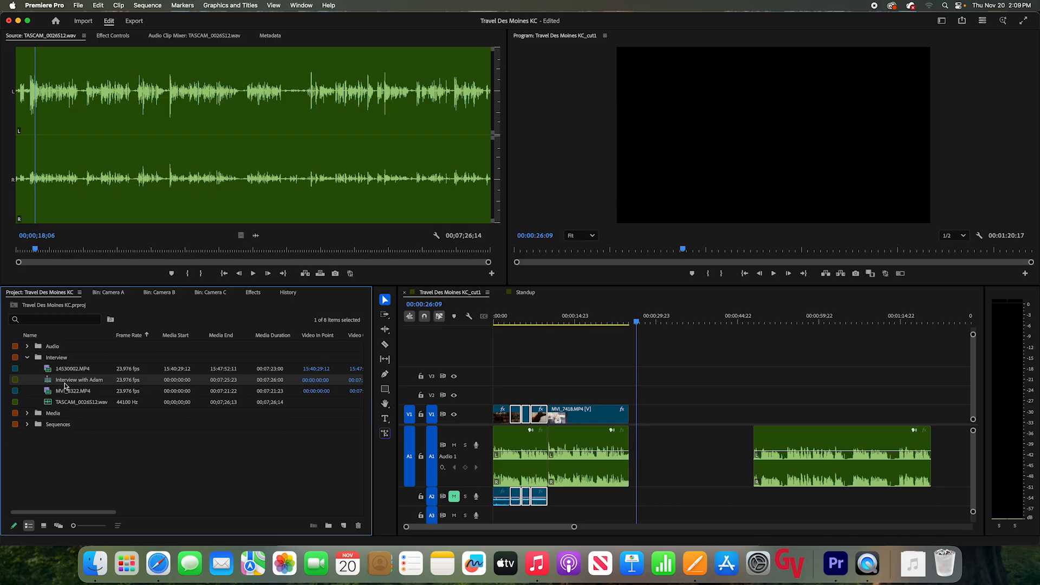
Create a new sequence from the multi-camera interview source in the Interview bin
click(100, 454)
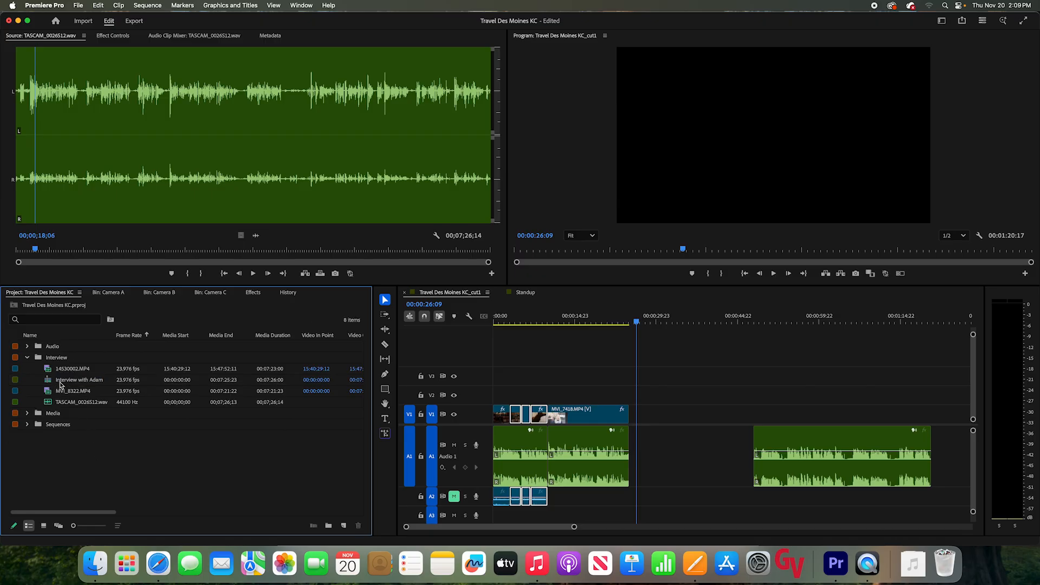
click(75, 385)
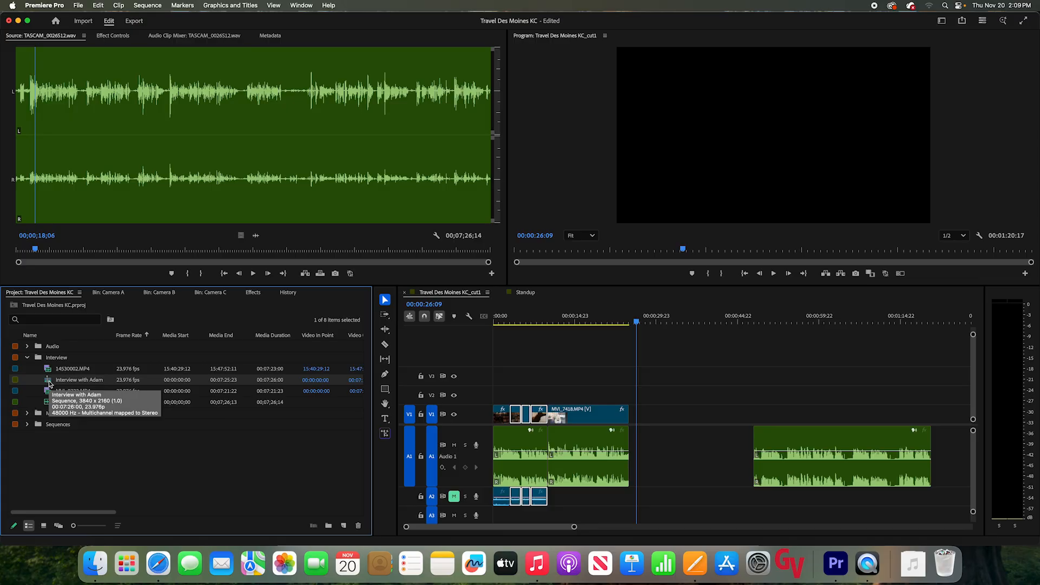
right_click(50, 384)
scroll(80, 410, down, 5)
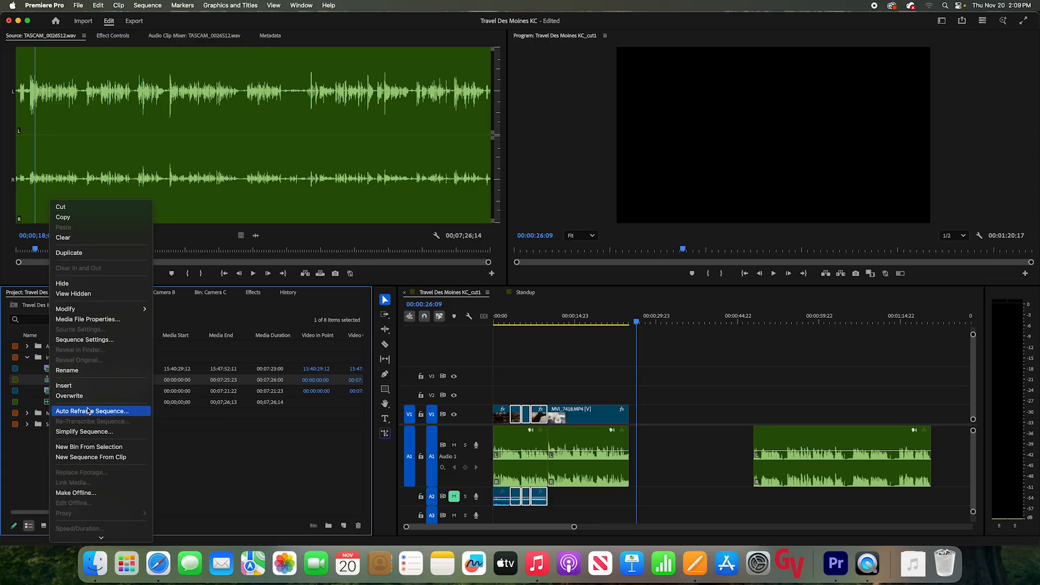
click(91, 457)
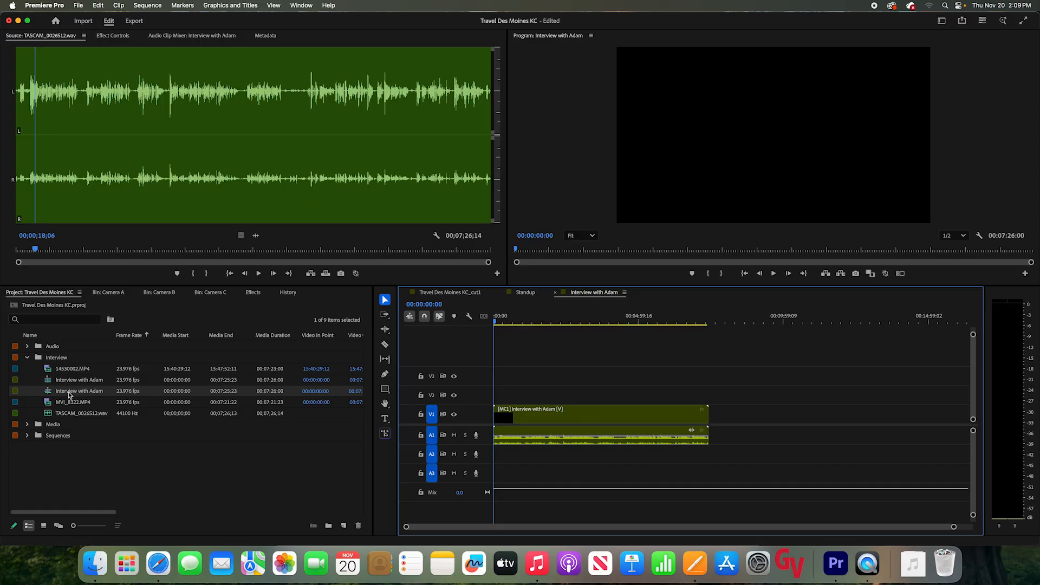
Move the new interview sequence from the Interview bin into the Sequences bin and collapse both bins
click(69, 391)
key(Delete)
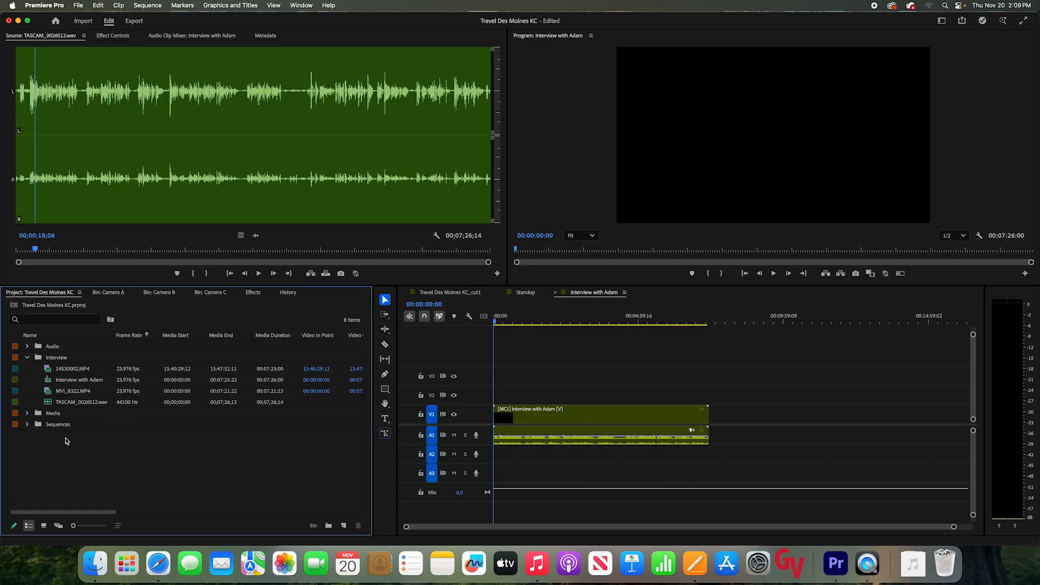
click(27, 358)
click(28, 380)
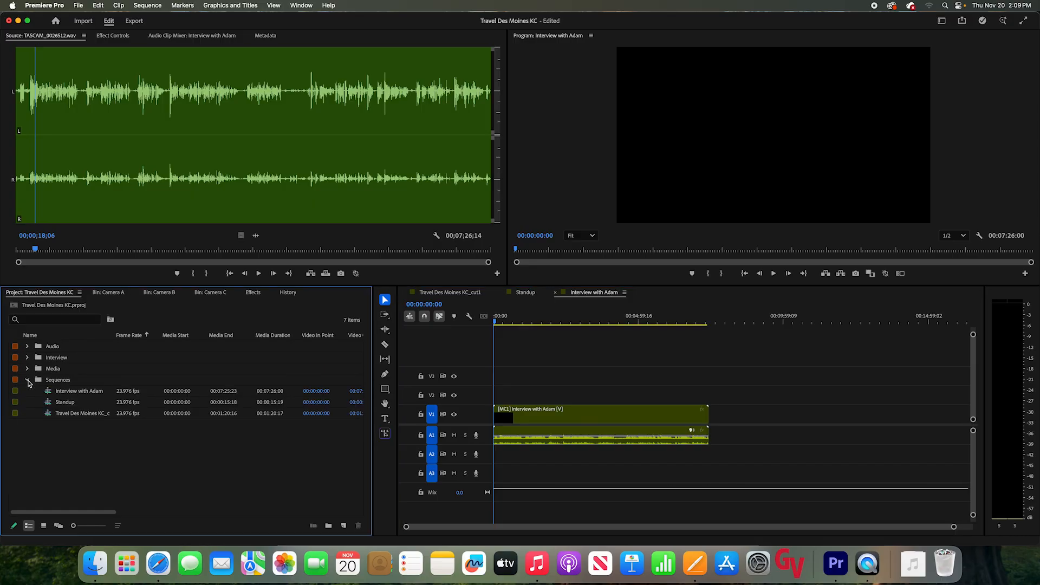
click(27, 380)
Enlarge audio track A1 in the interview sequence and scrub through the footage to 00:02:46:21
drag(583, 319, 627, 320)
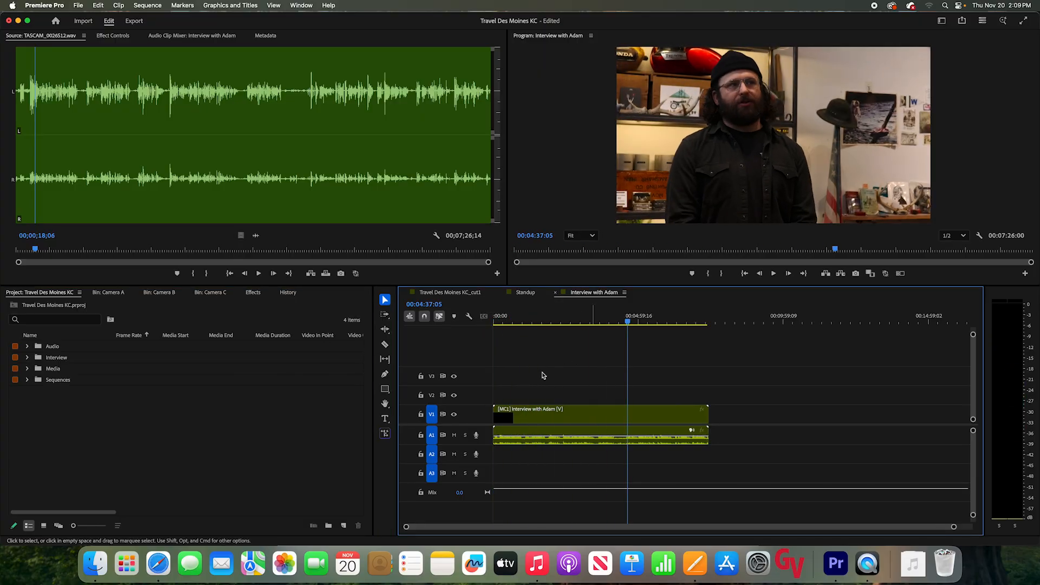
double_click(478, 444)
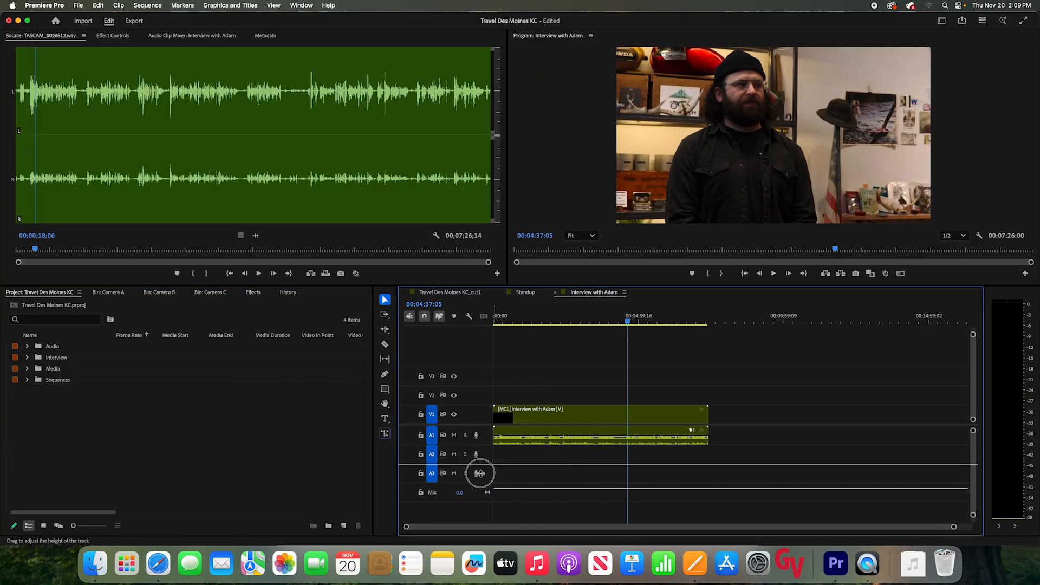
drag(562, 320, 502, 320)
click(574, 321)
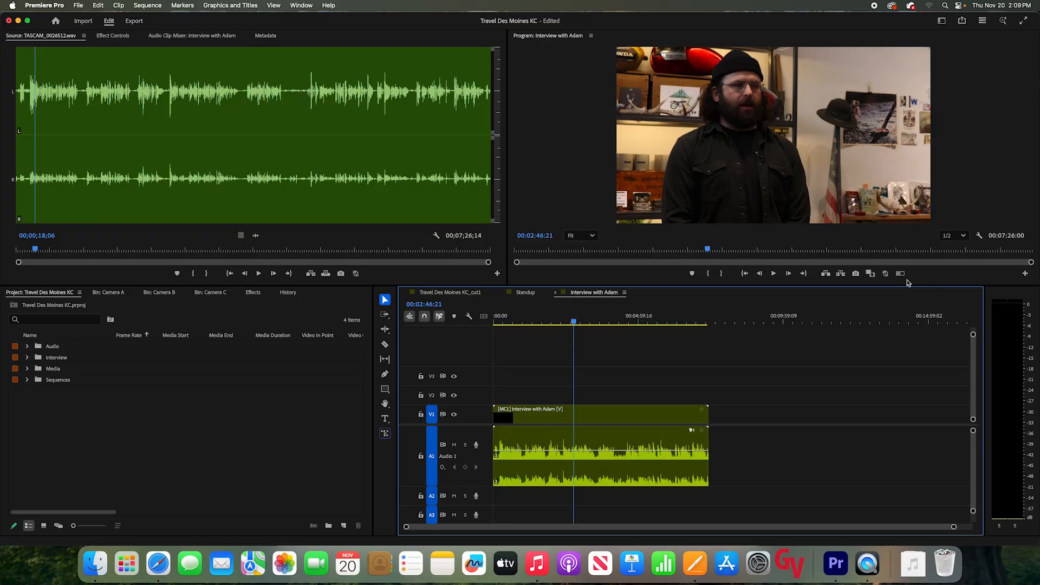
Select the whole multi-camera interview clip and add the Toggle Multi-Camera View control to the Program monitor's button layout
key(super+a)
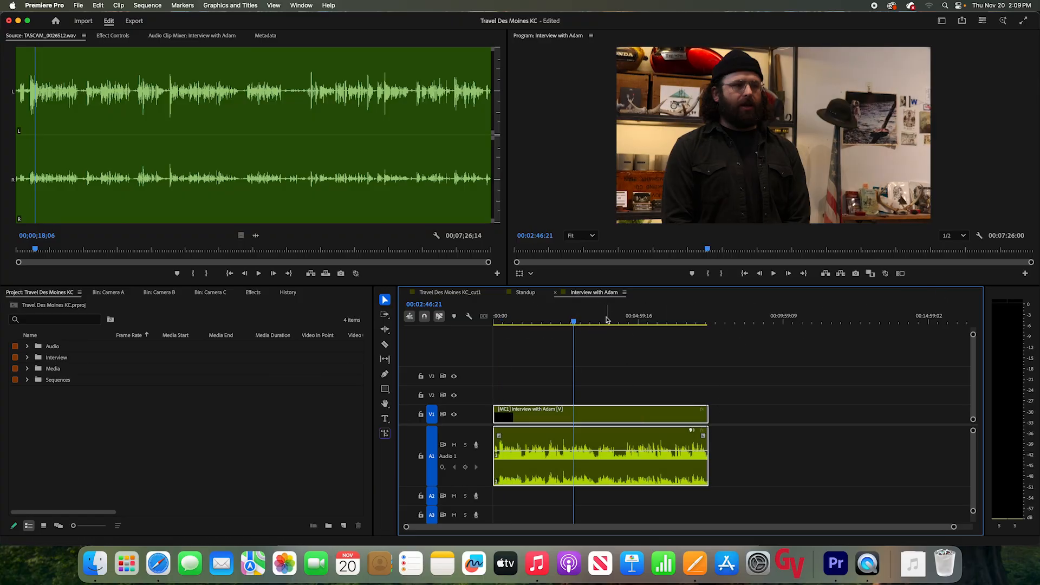
click(929, 274)
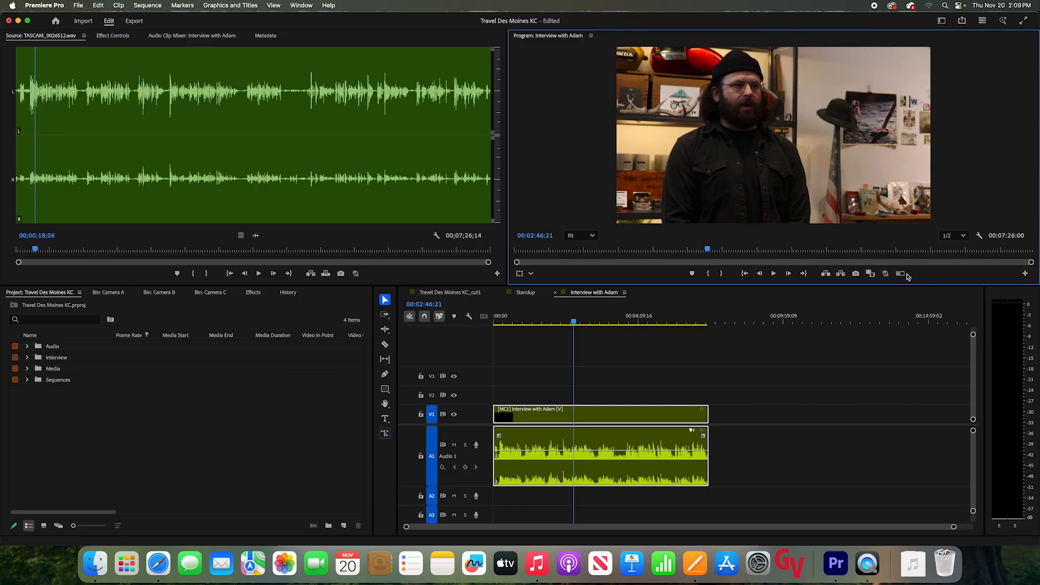
click(1024, 273)
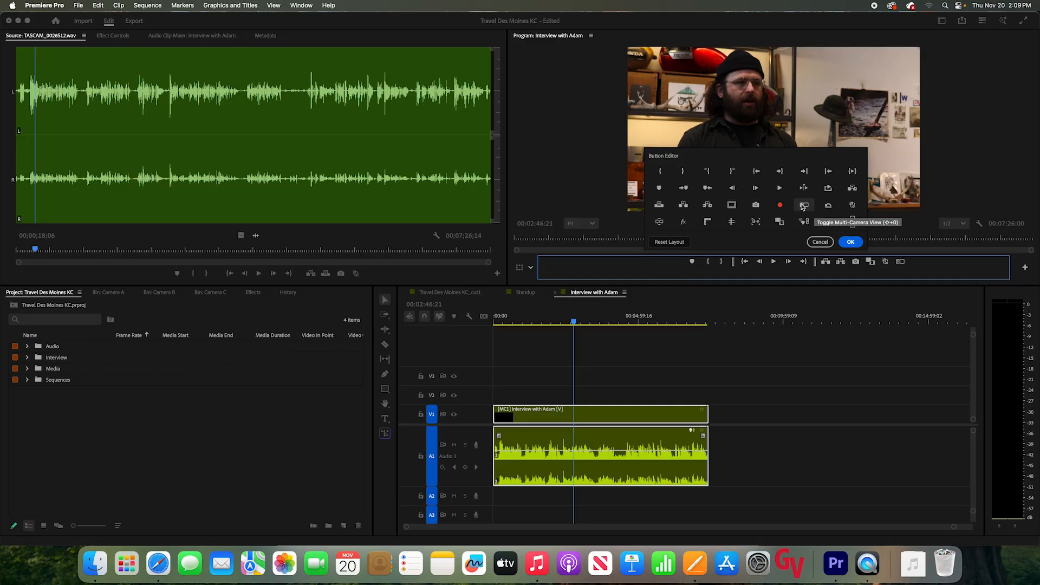
drag(803, 207, 899, 260)
click(848, 243)
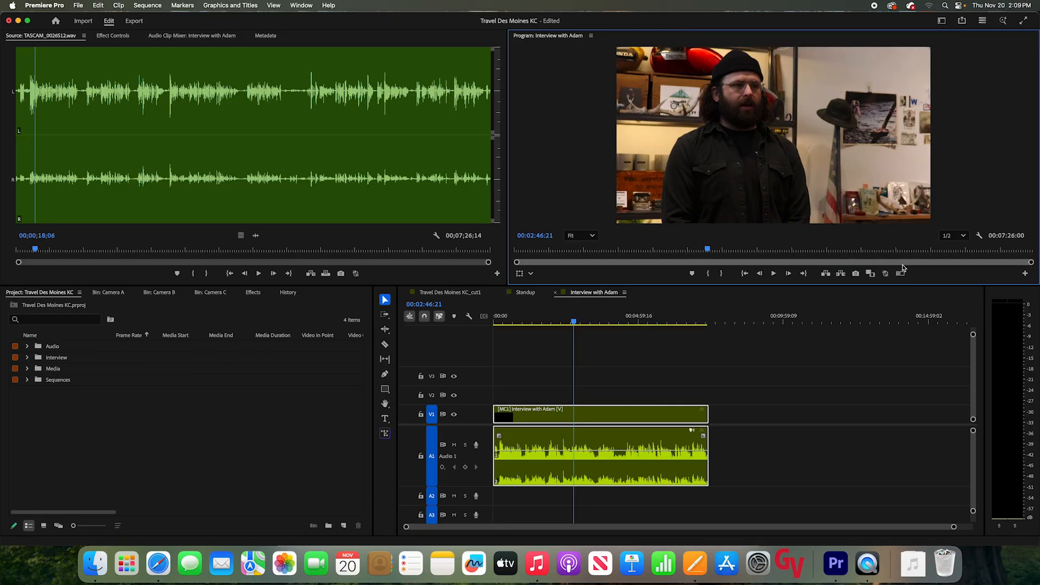
Turn on the multi-camera view in the Program monitor and select the interview clip in the timeline
click(899, 273)
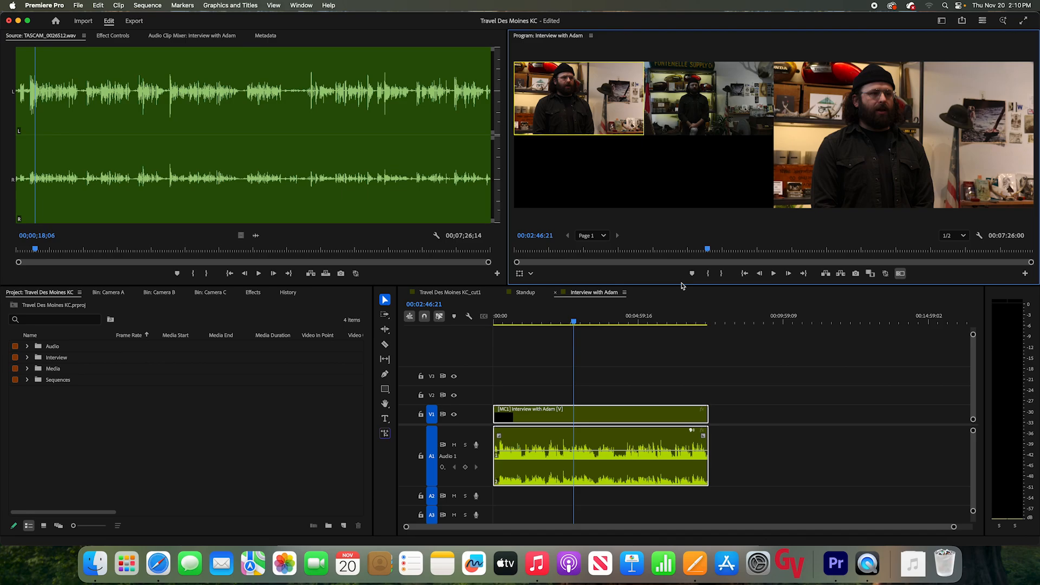
click(600, 418)
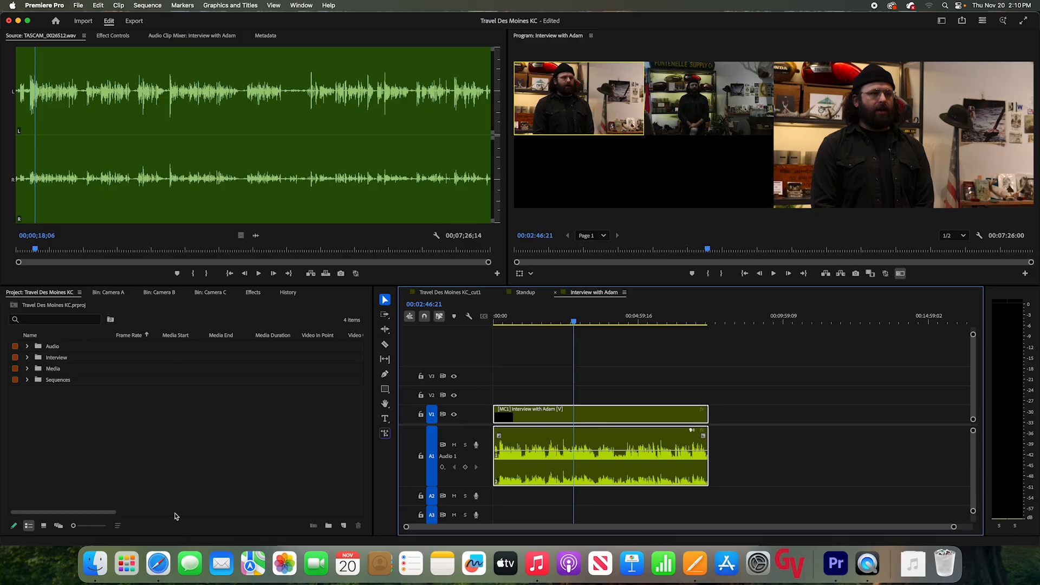
Close the multi-camera interview sequence and delete the multi-camera source from the Interview bin, accepting the deletion
click(555, 292)
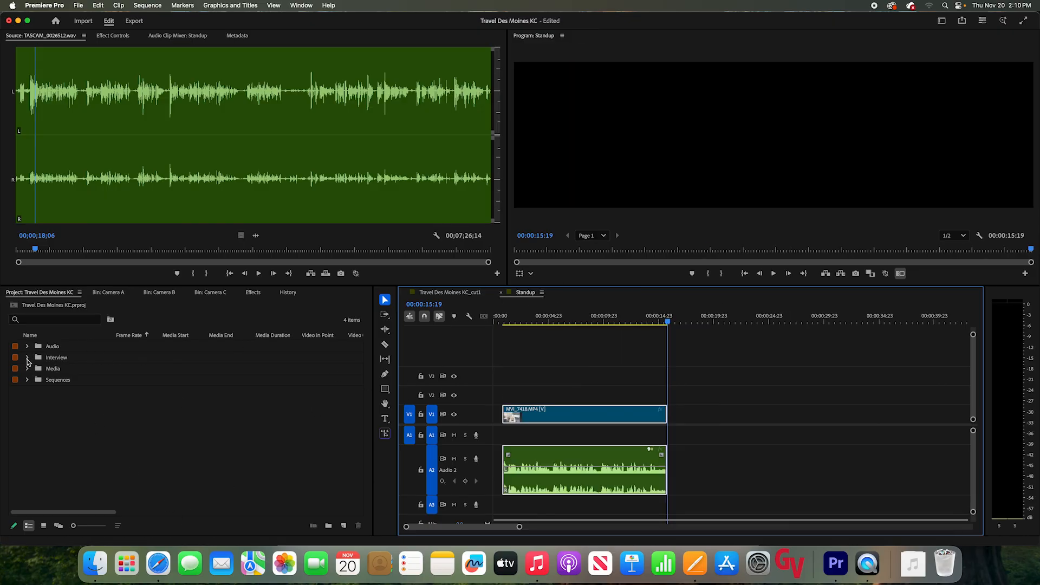
click(28, 359)
click(75, 382)
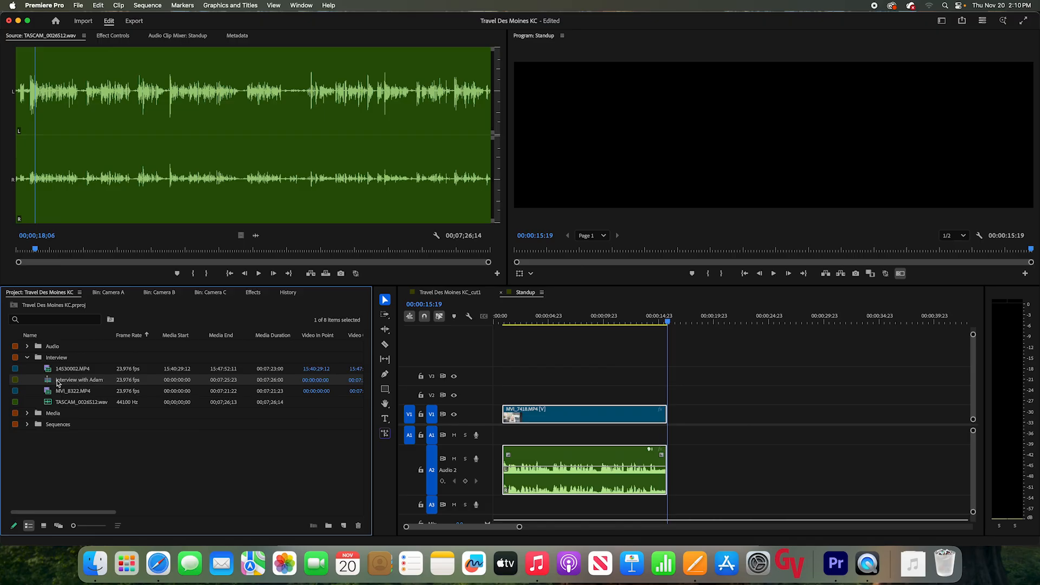
click(358, 525)
click(602, 320)
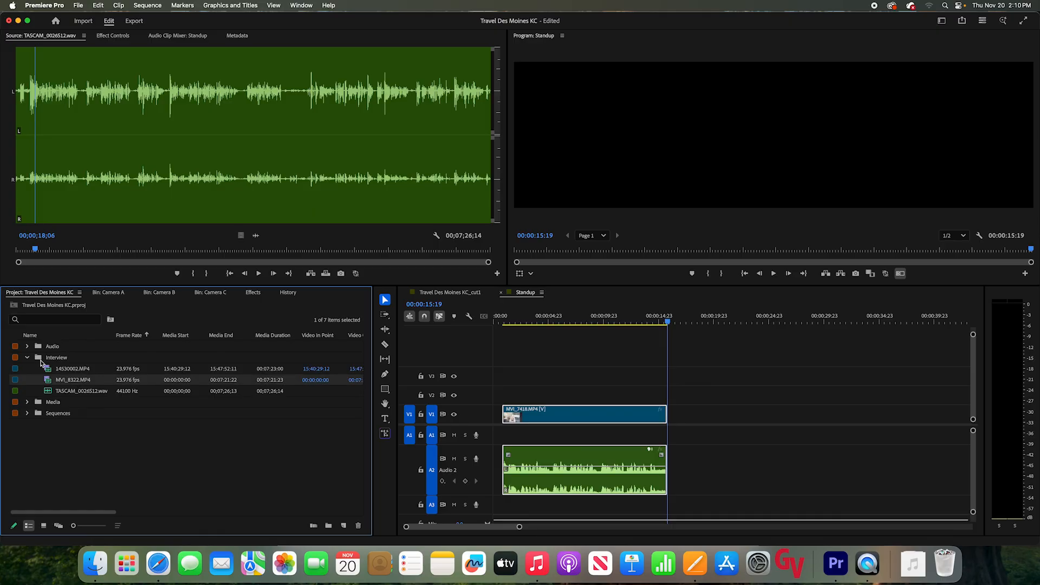
Collapse the Interview bin, delete the multi-camera interview sequence from the Sequences bin and collapse that bin too
click(28, 359)
click(27, 380)
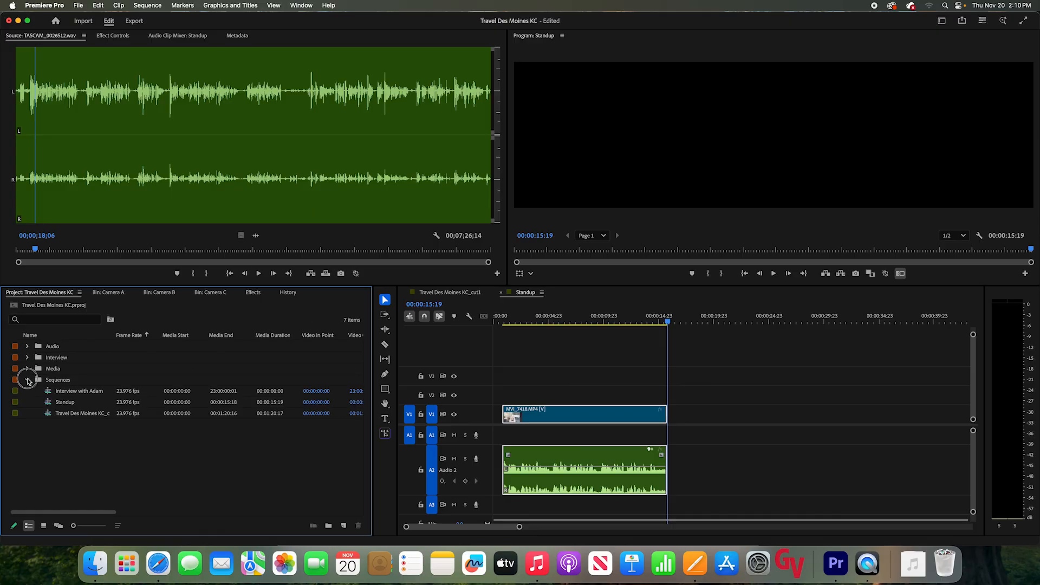
click(77, 391)
click(358, 529)
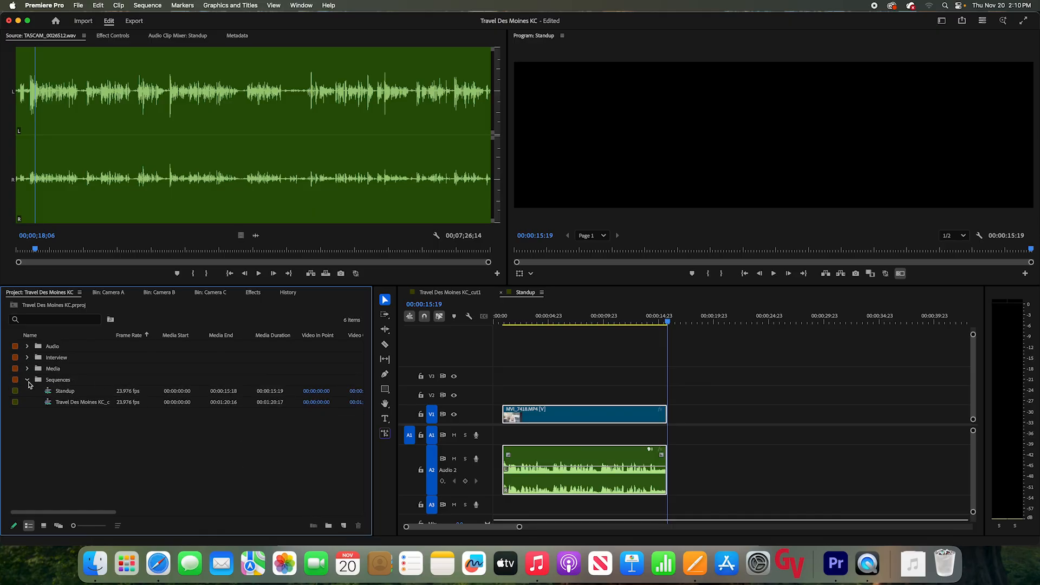
click(27, 379)
click(27, 370)
click(27, 369)
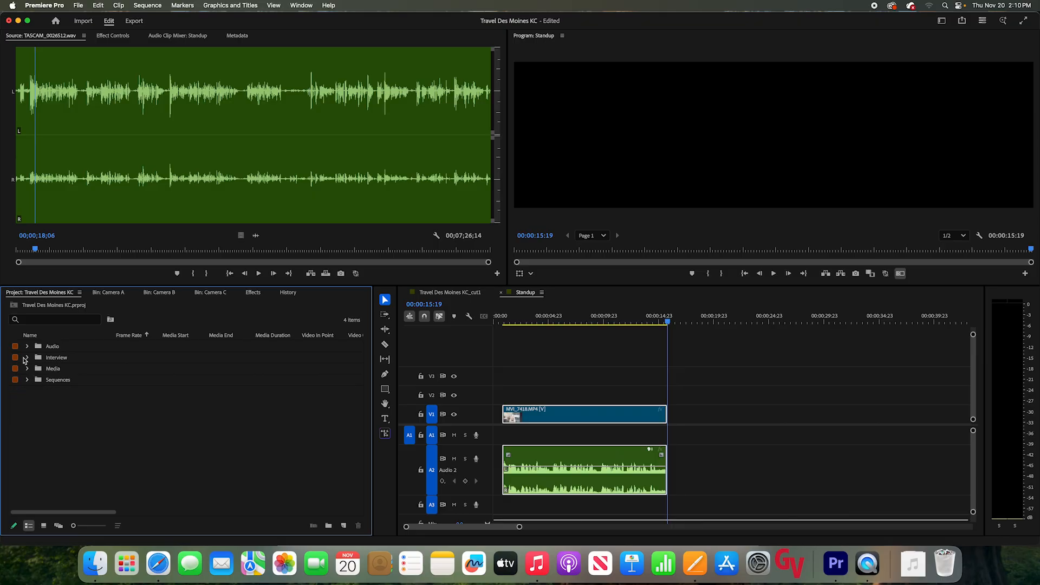
Save the project and create a new sequence from the clip 14530002.MP4 in the Interview bin
click(27, 358)
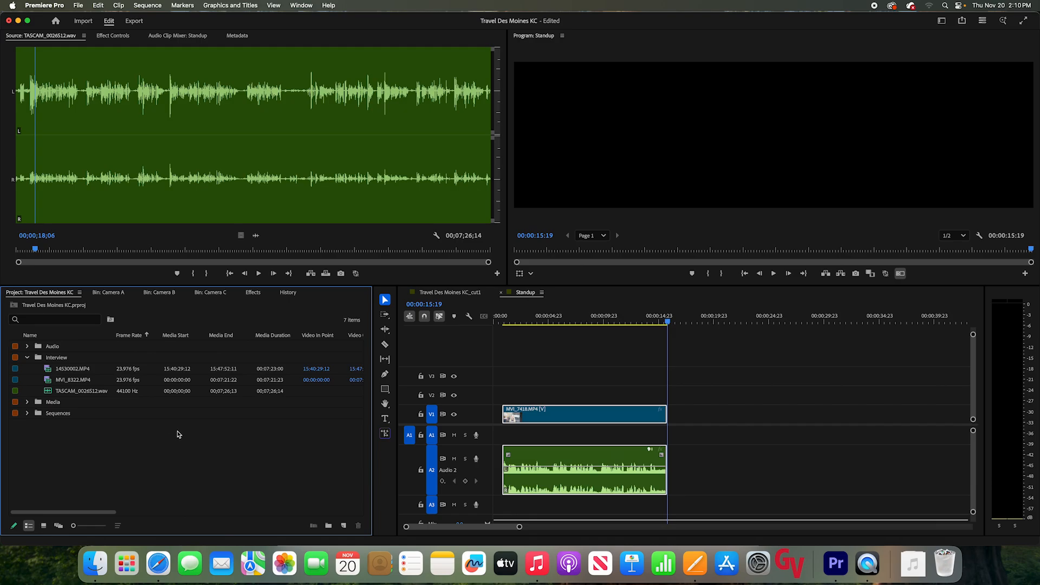
key(super+s)
click(74, 379)
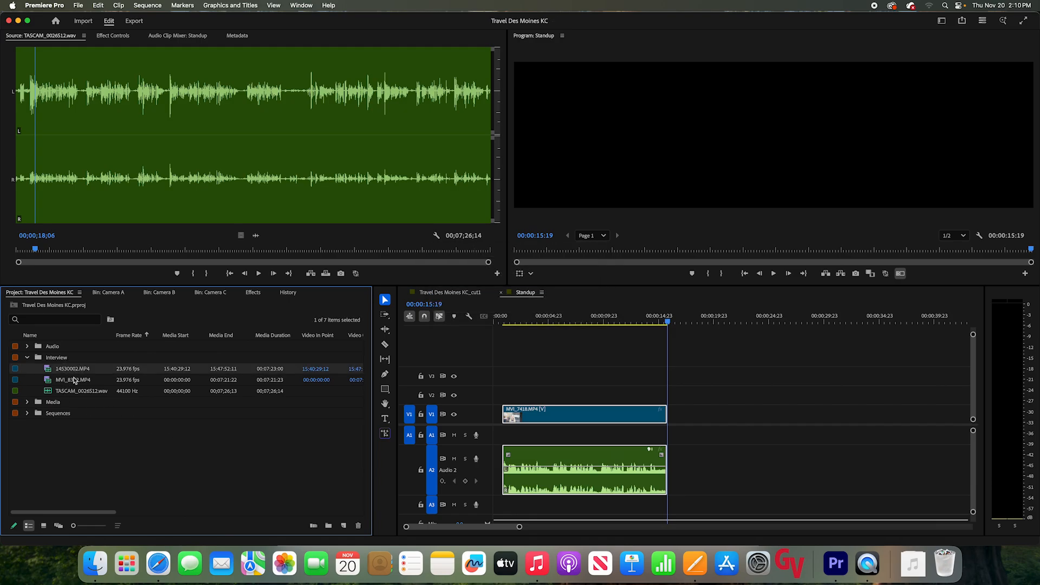
click(79, 391)
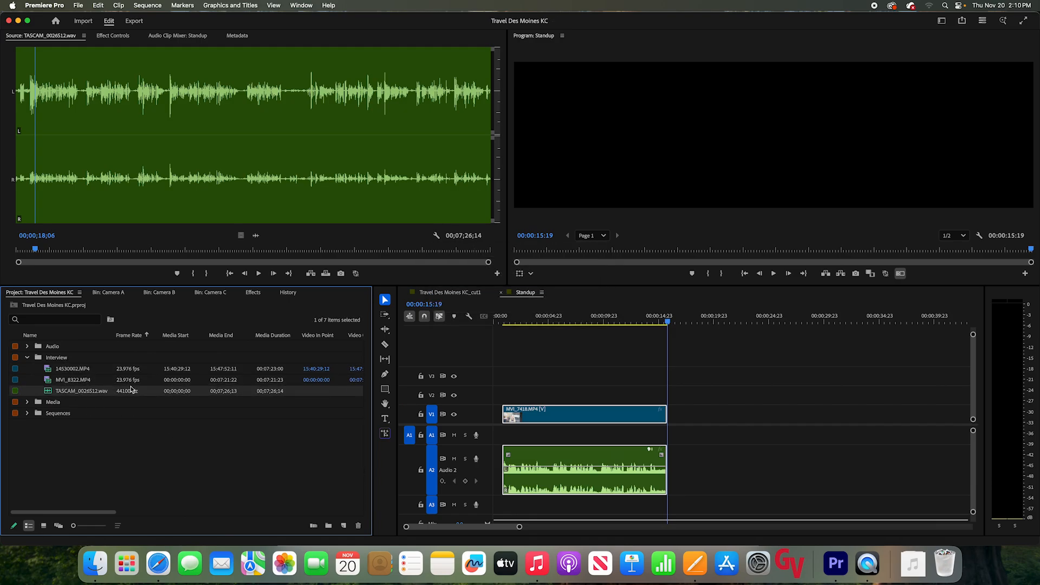
click(69, 369)
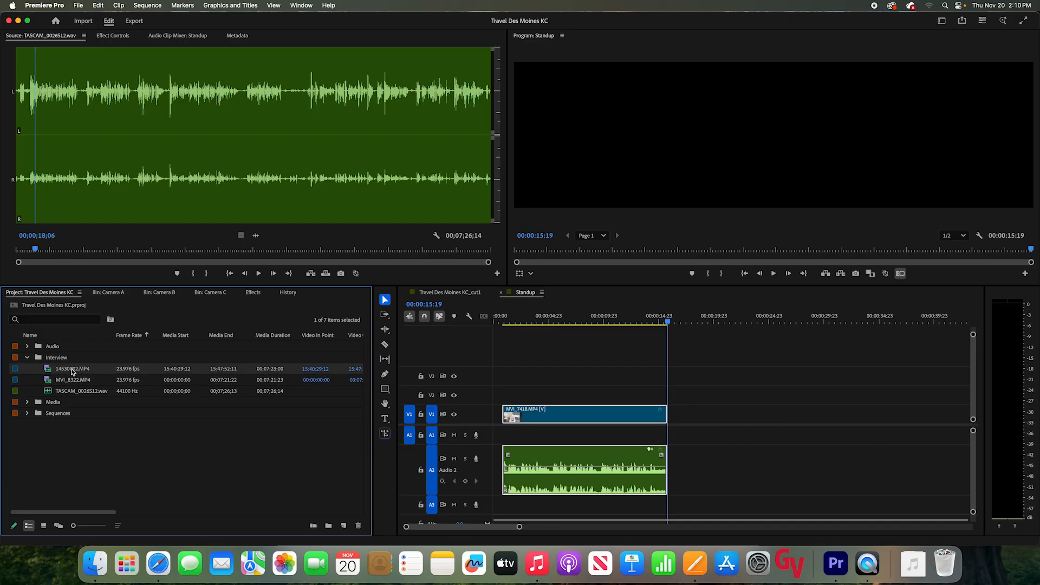
right_click(72, 372)
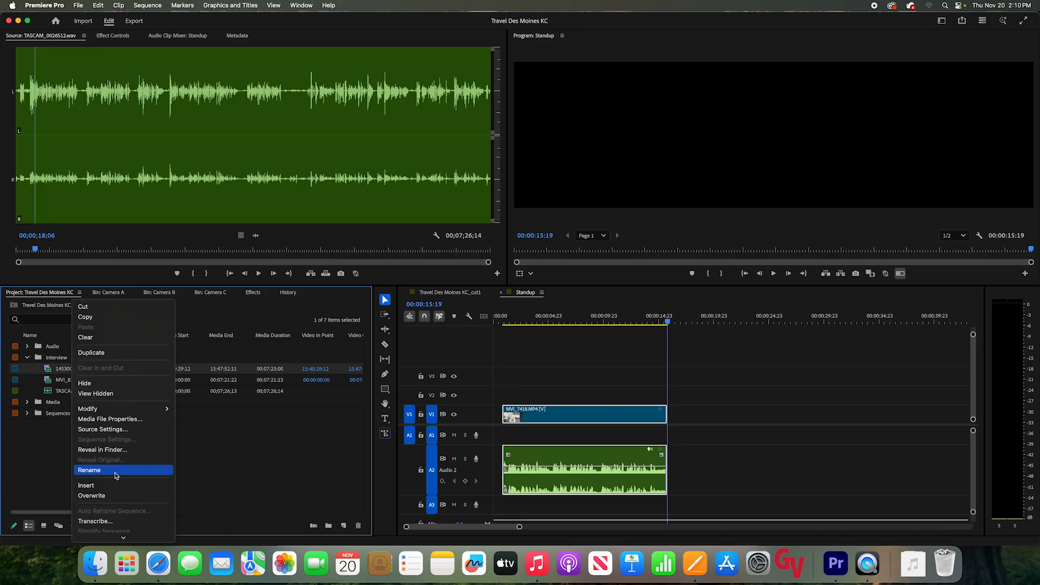
scroll(117, 476, down, 3)
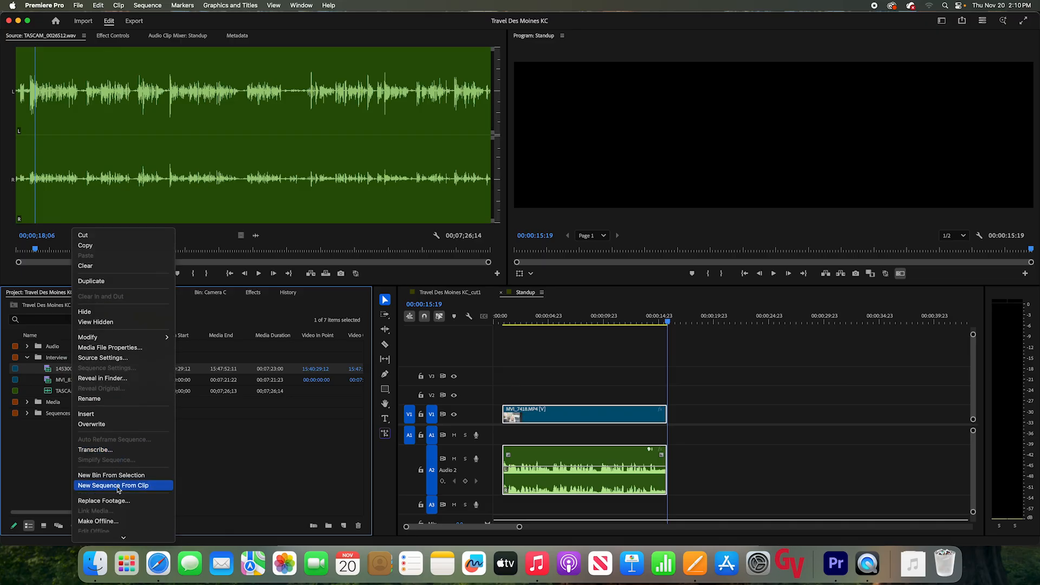
click(118, 485)
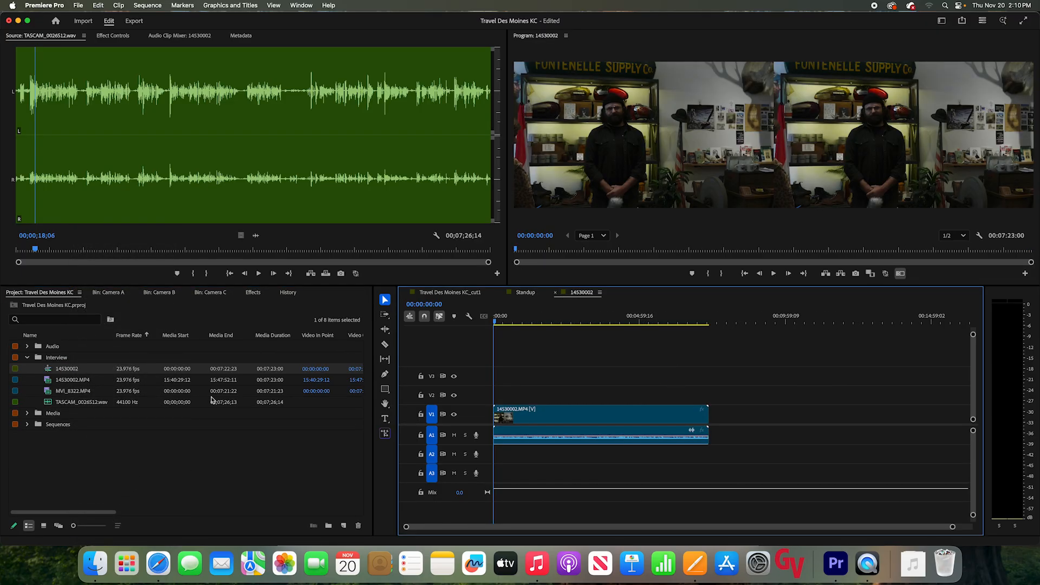
Rename the new sequence 14530002 as "Interview Camera A"
click(82, 383)
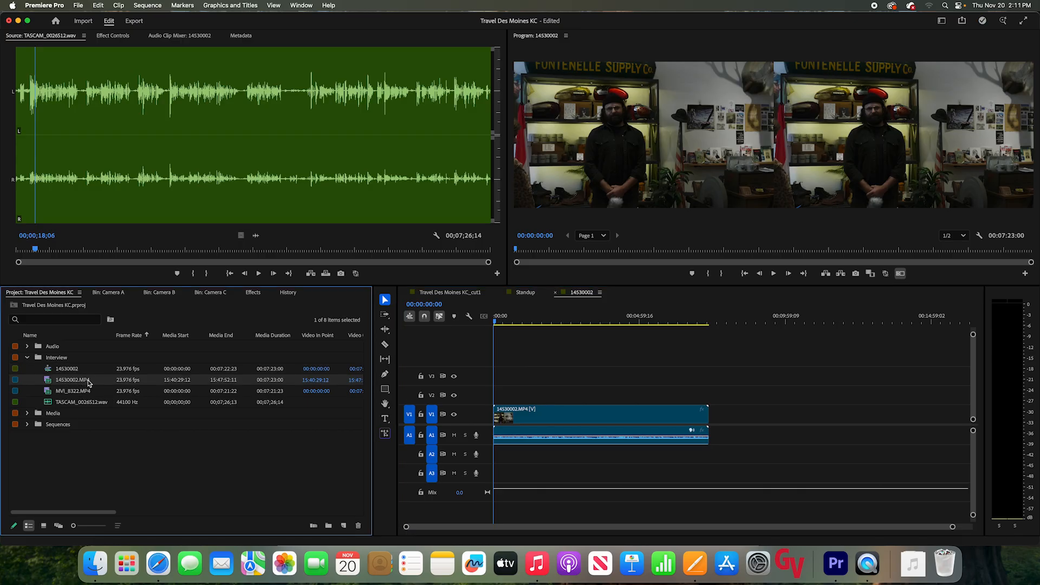
click(66, 370)
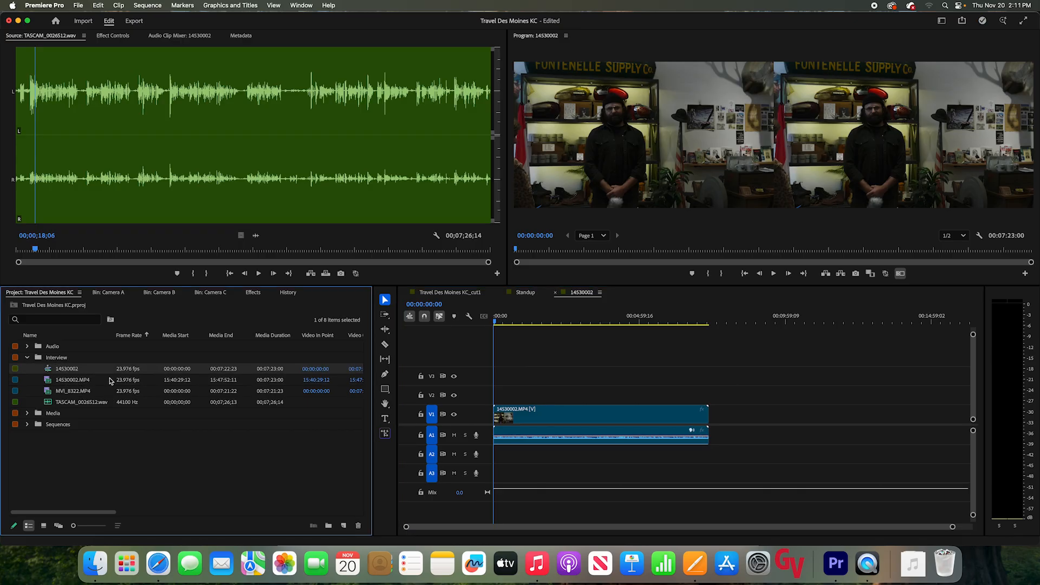
click(81, 382)
click(66, 370)
right_click(67, 371)
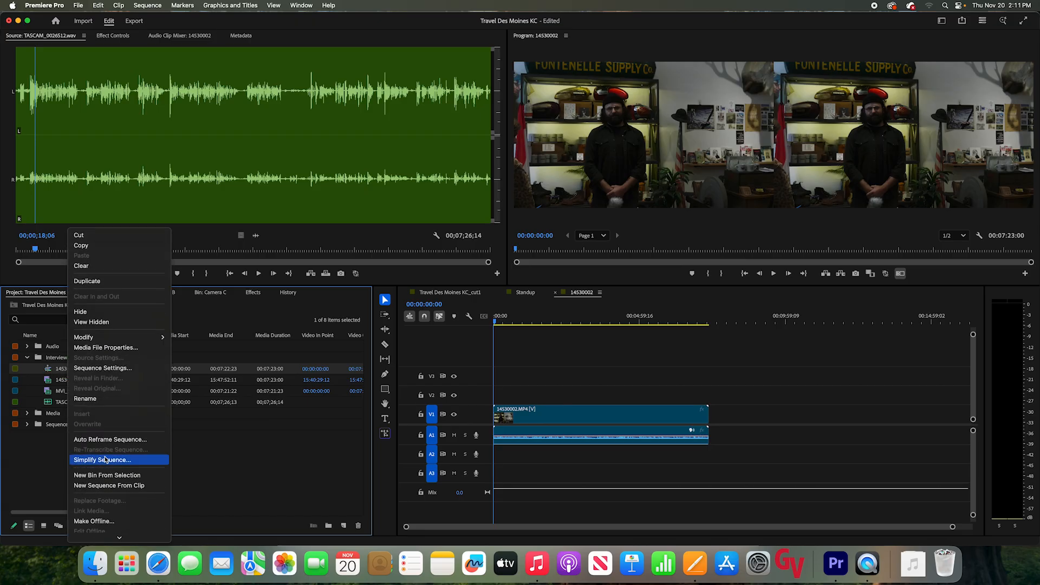
click(85, 398)
text(Camera A)
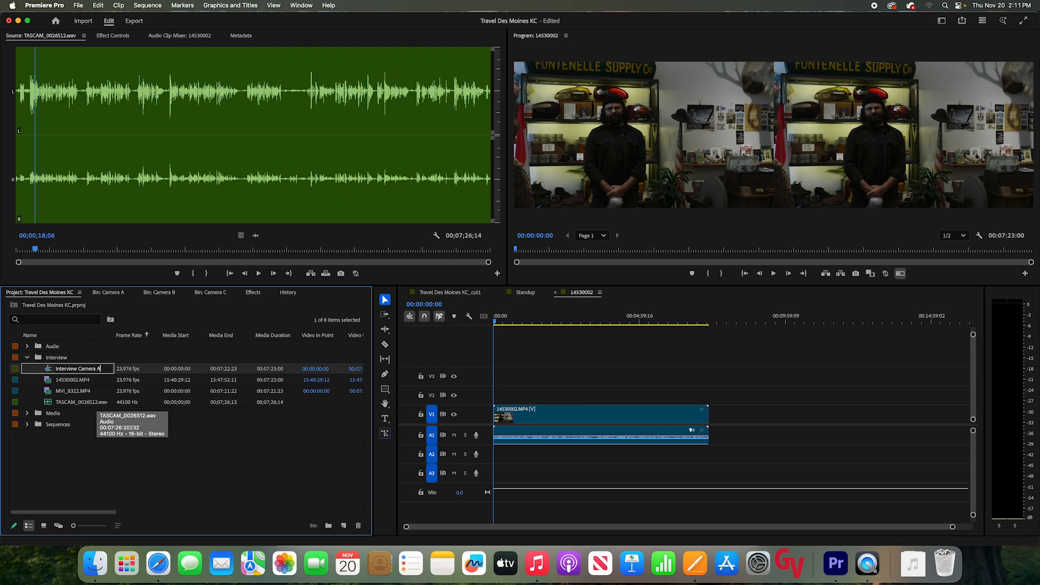
key(Return)
Create a new sequence from the clip MVI_8322.MP4 in the Interview bin
click(62, 393)
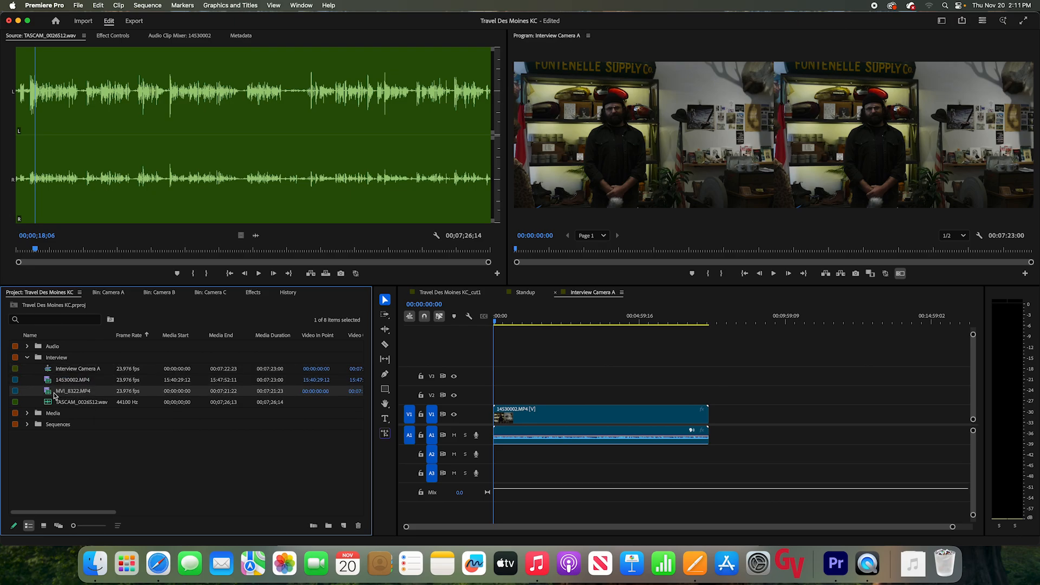
right_click(67, 394)
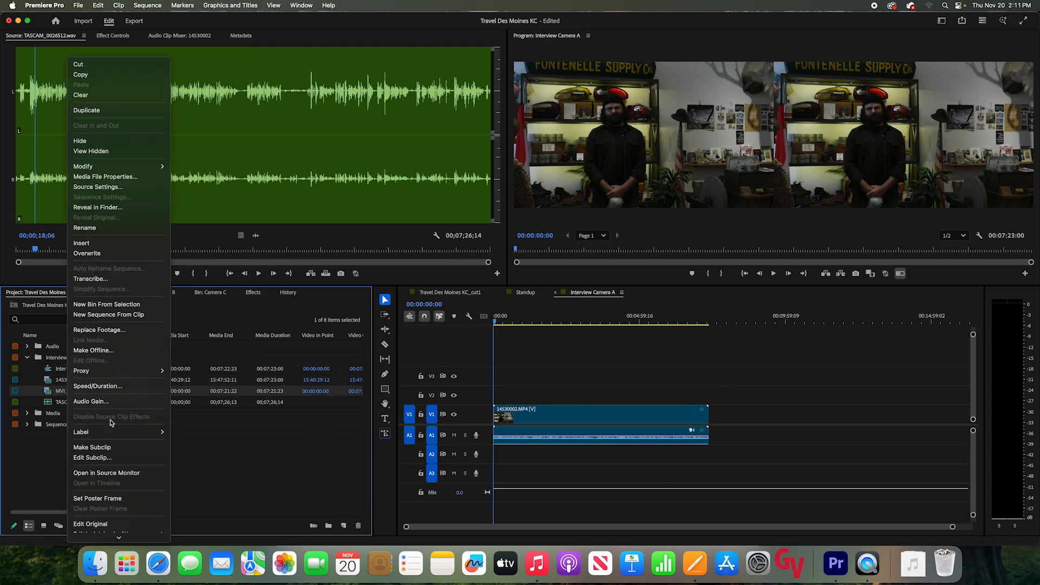
click(111, 315)
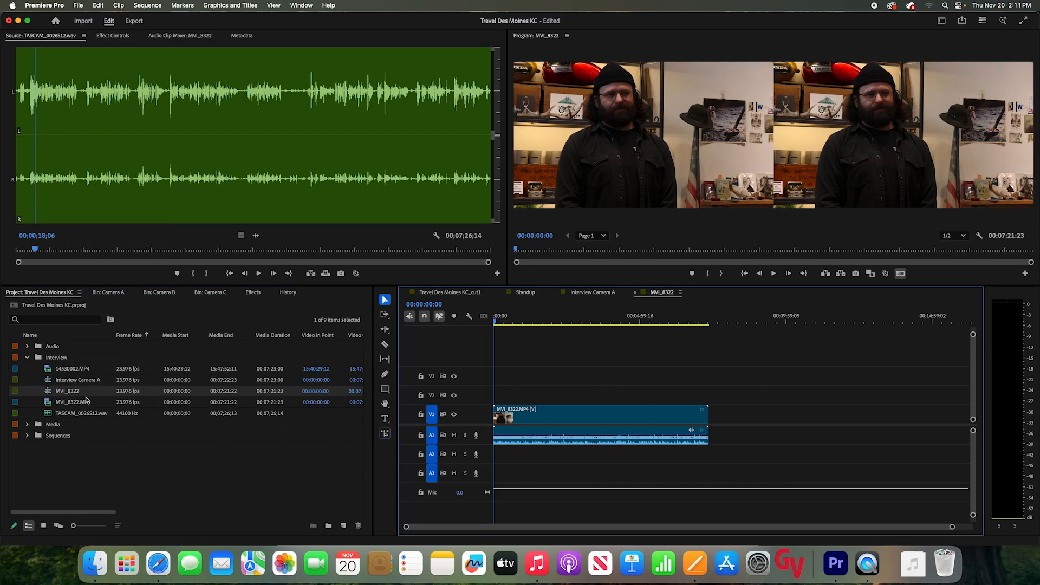
Rename the new sequence MVI_8322 as "Interview Camera B"
click(64, 391)
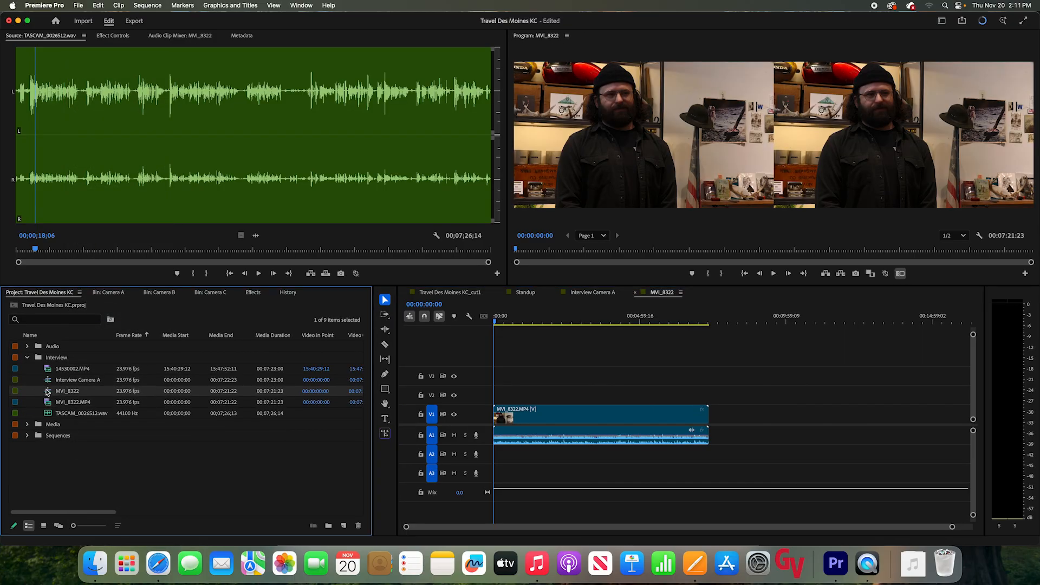
right_click(65, 395)
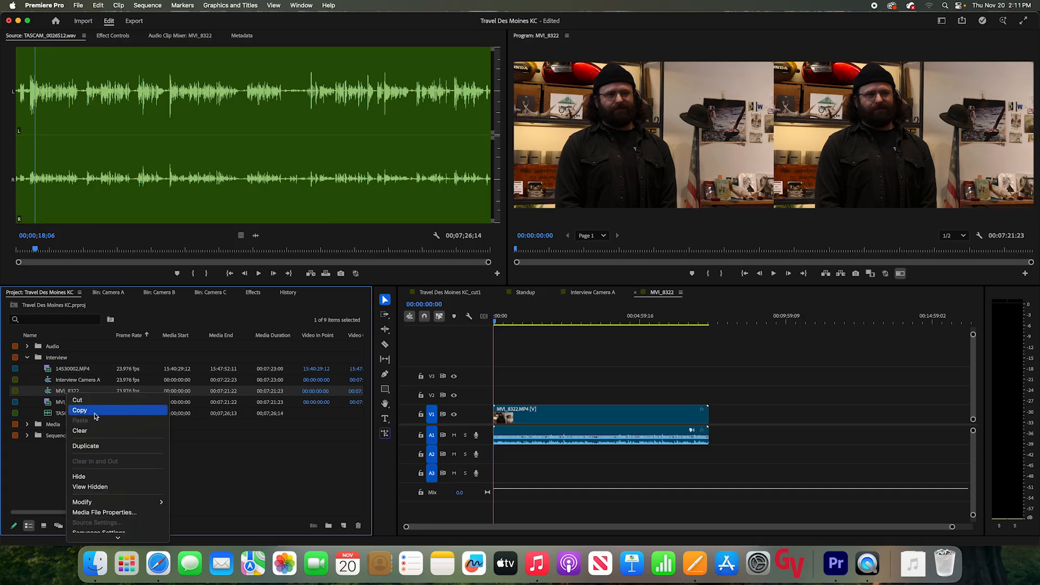
scroll(96, 416, down, 3)
click(92, 390)
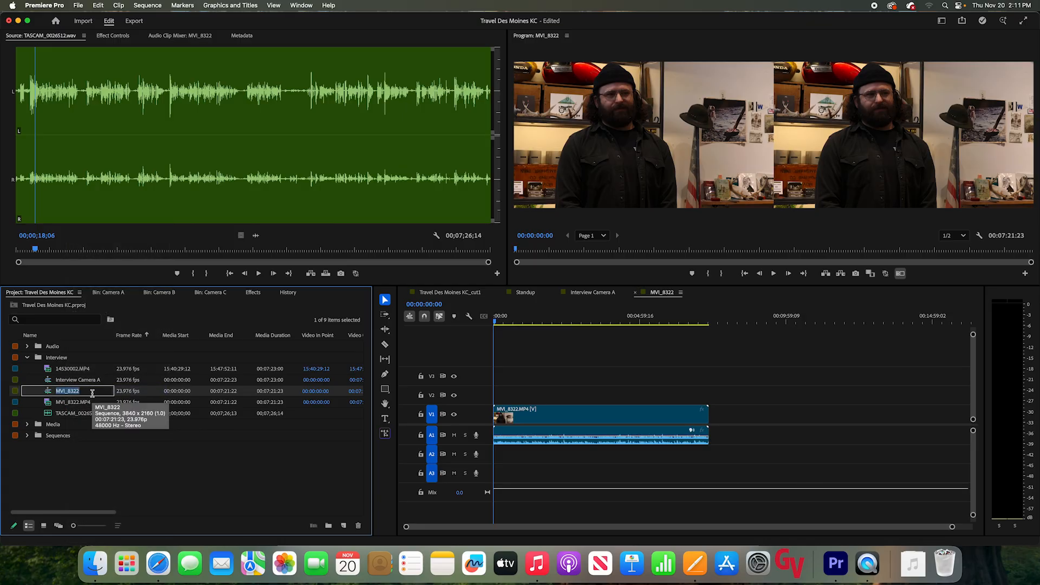
text(Interview Camera B)
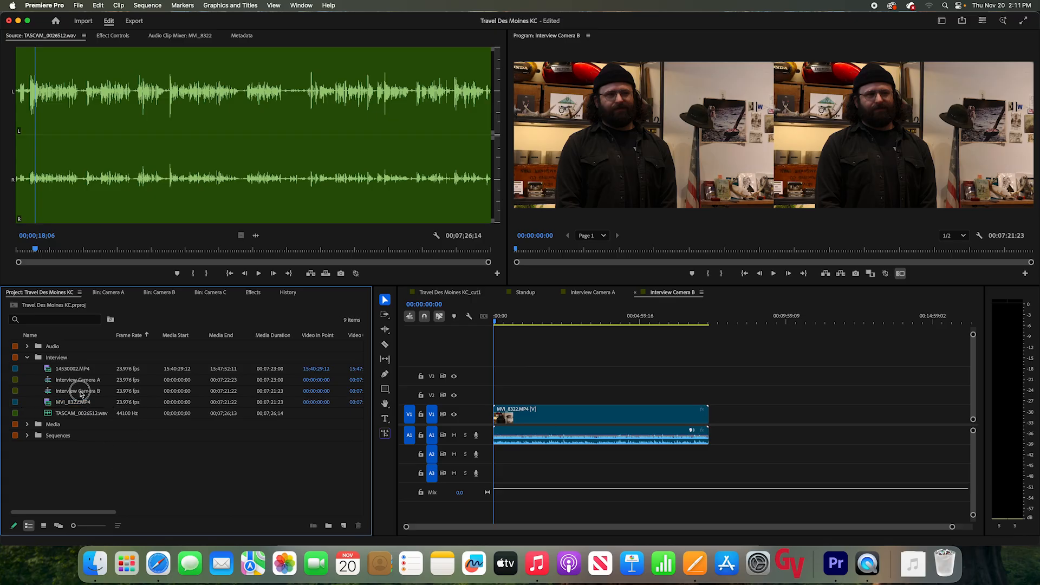
key(Return)
Compare the Interview Camera A, Interview Camera B and Travel Des Moines KC_cut1 sequences in the timeline
click(586, 292)
click(664, 293)
click(593, 293)
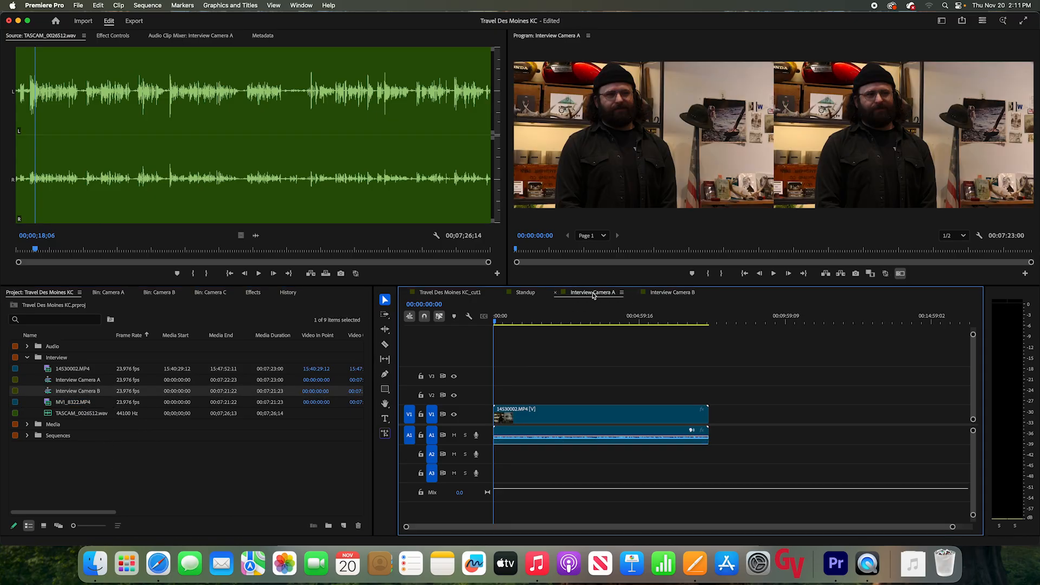
click(464, 297)
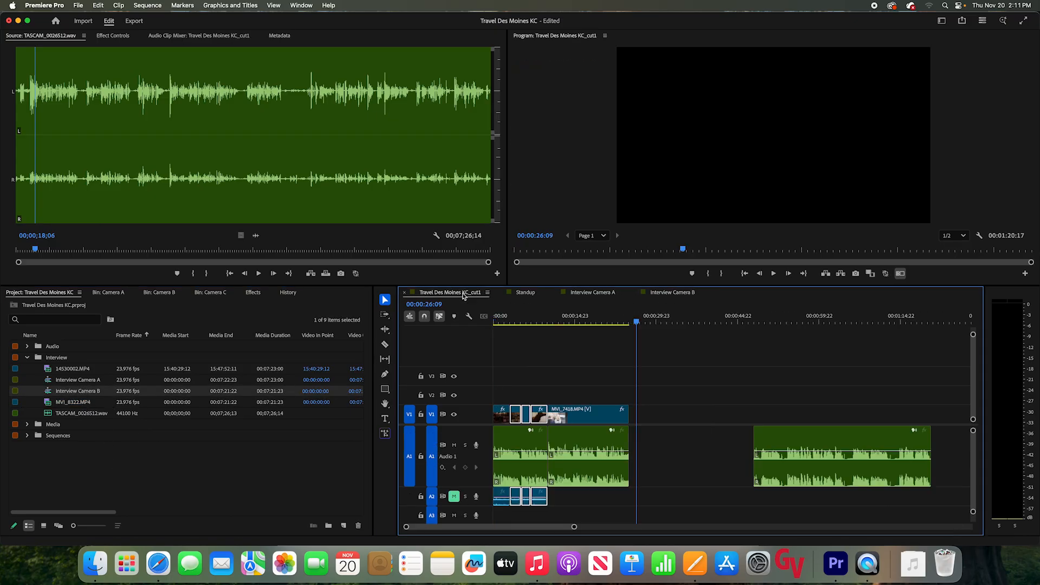
click(592, 293)
click(676, 295)
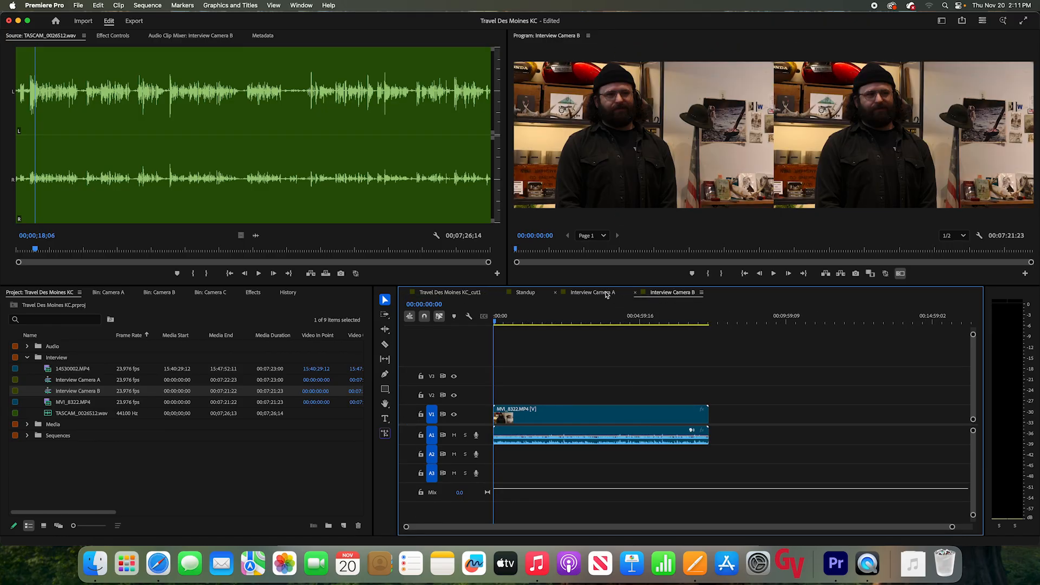
Set the Interview Camera A sequence's frame size to 1920 by 1080 and accept deleting its preview files
click(604, 294)
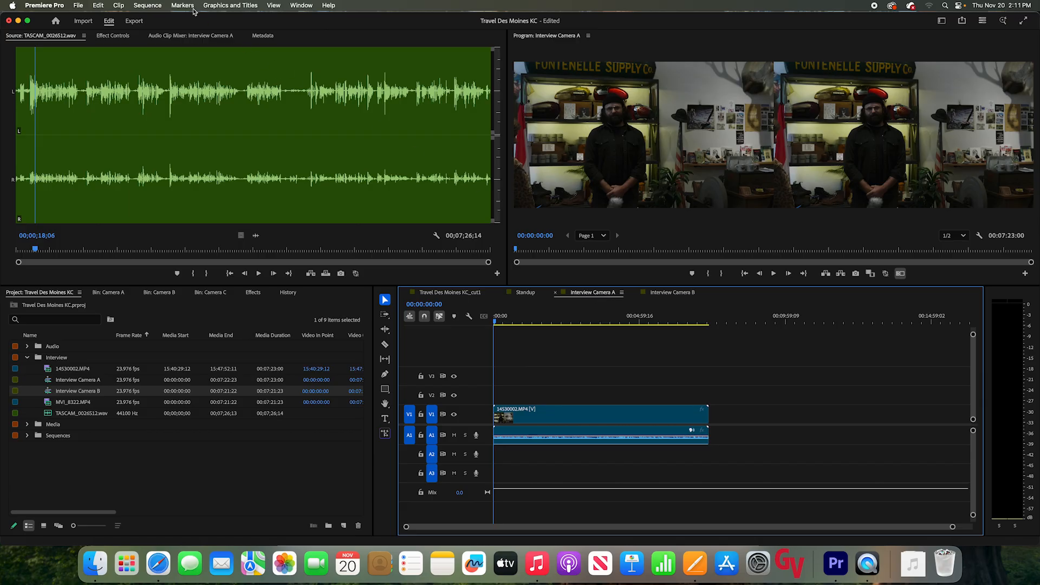
click(147, 6)
click(151, 19)
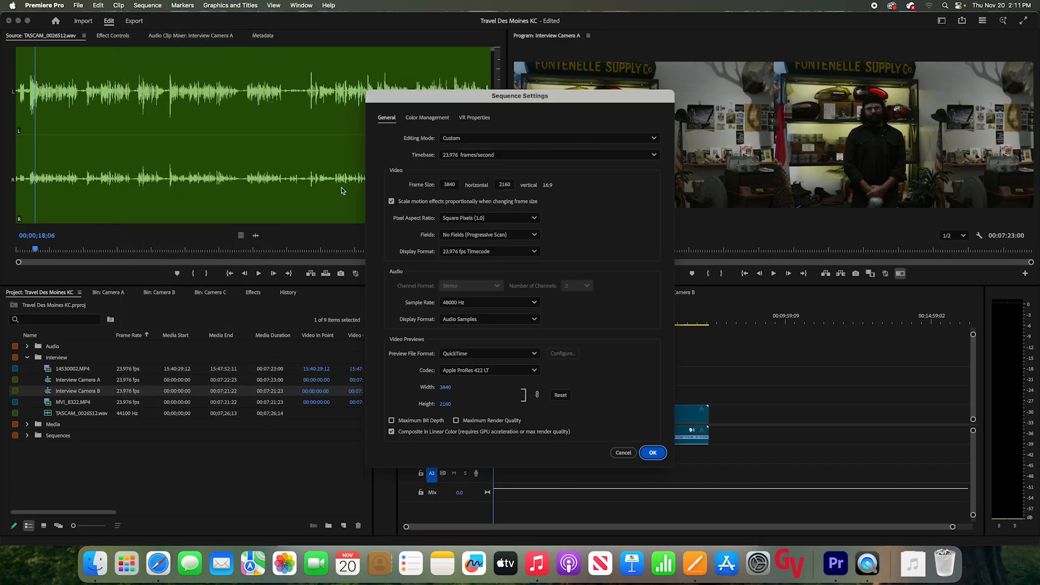
double_click(449, 185)
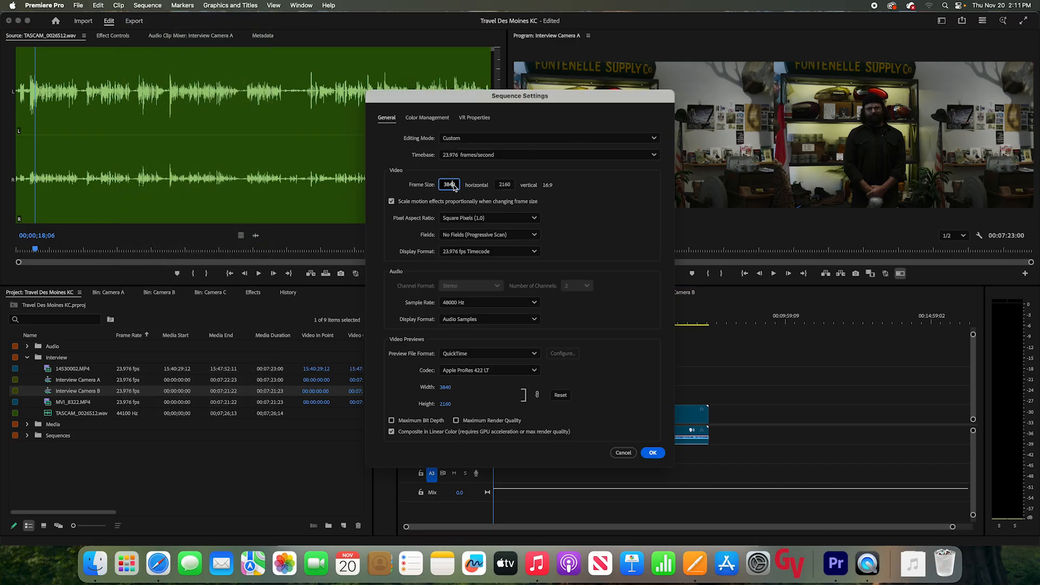
text(1920)
double_click(505, 185)
text(18)
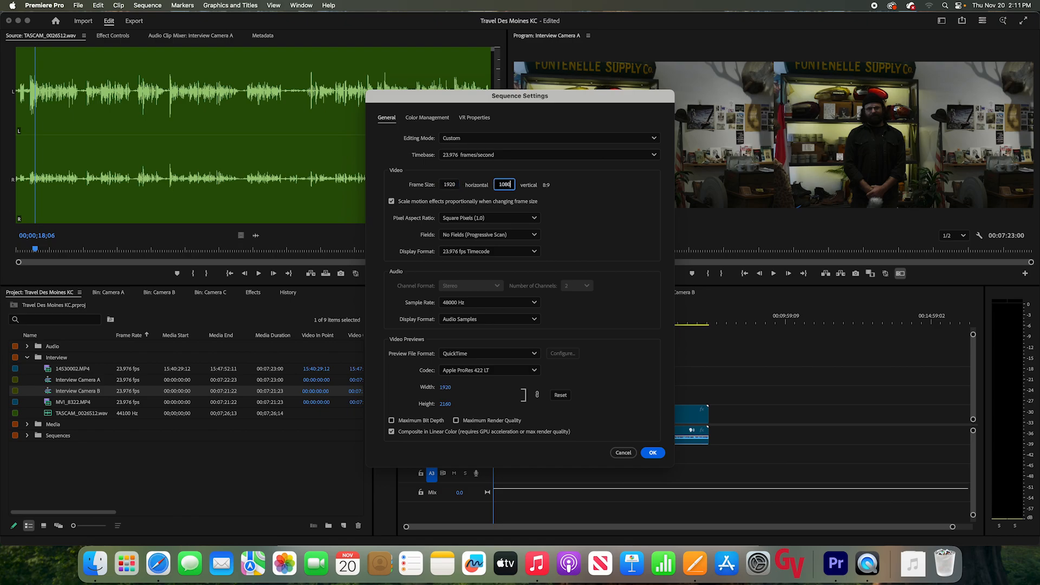
text(80)
click(653, 452)
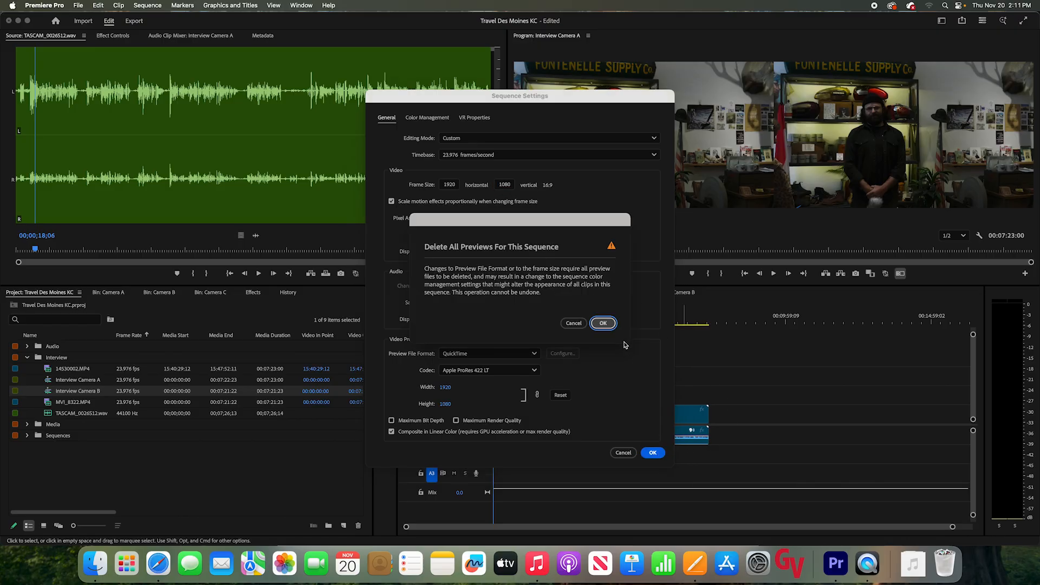
click(603, 323)
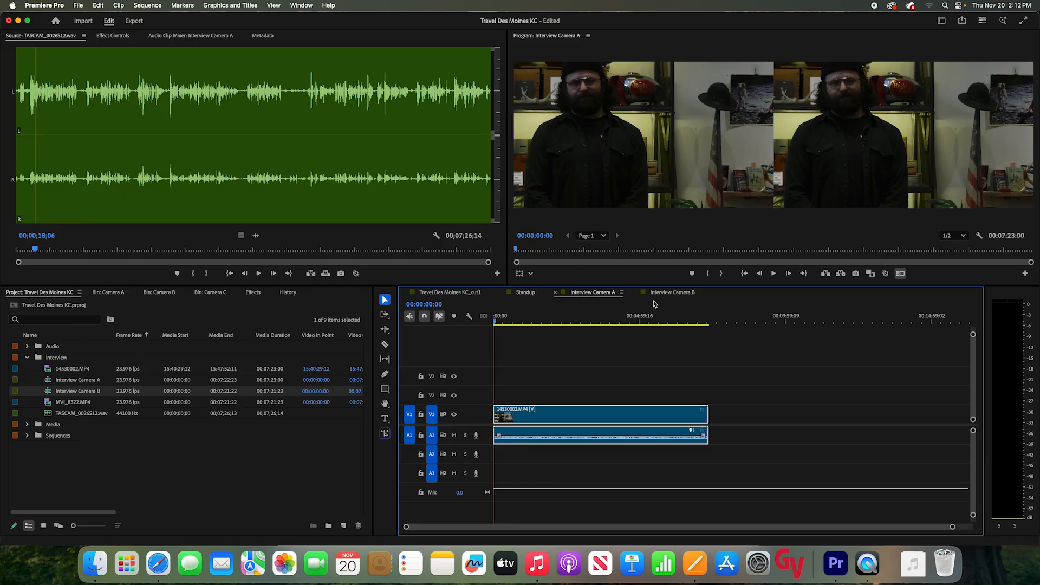
Turn off the multi-camera view in the program monitor and scrub through the Interview Camera A sequence to about 00:00:52:10
click(900, 273)
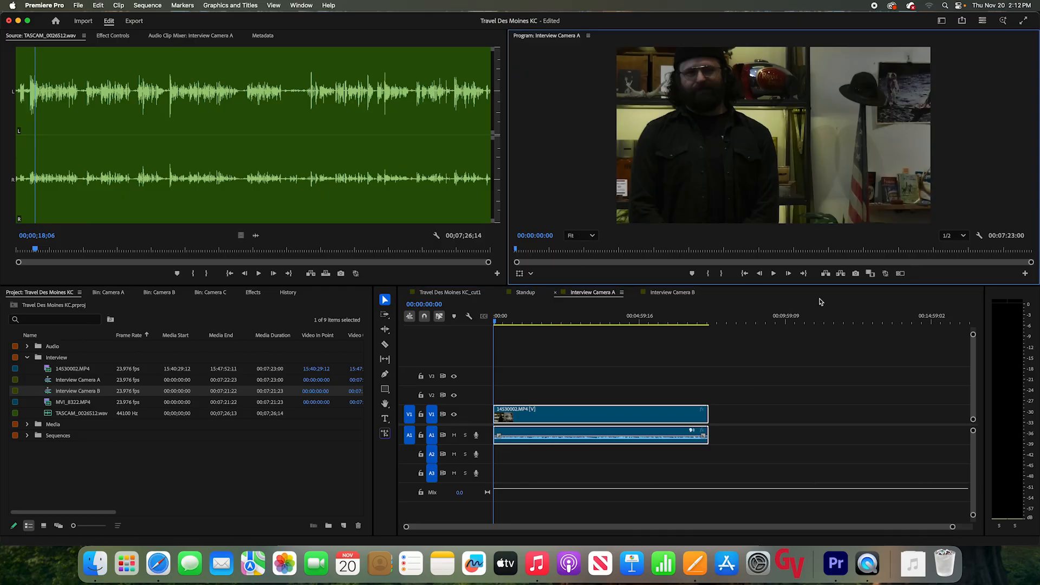
click(562, 322)
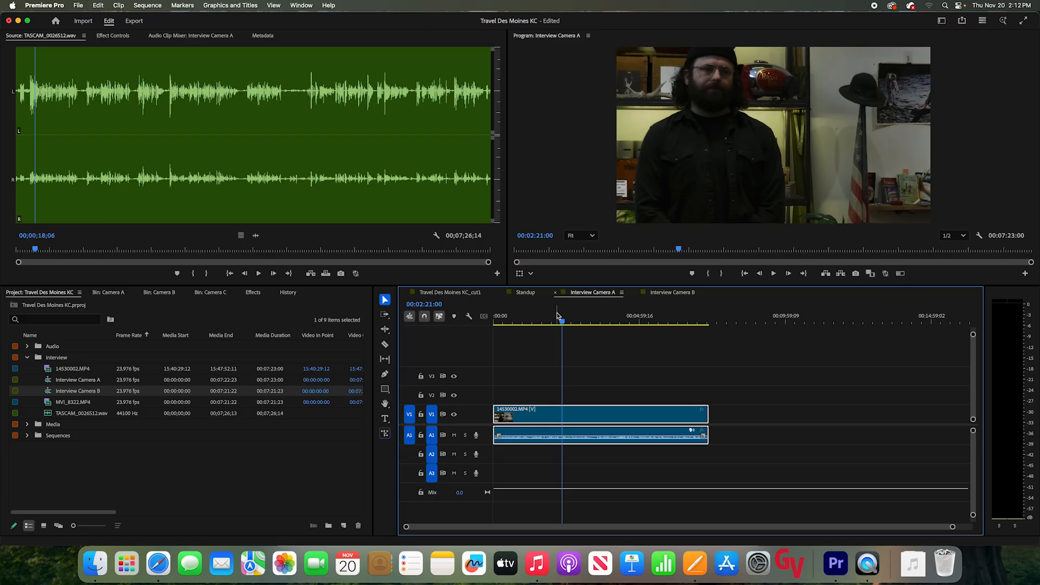
click(524, 320)
drag(525, 321, 519, 321)
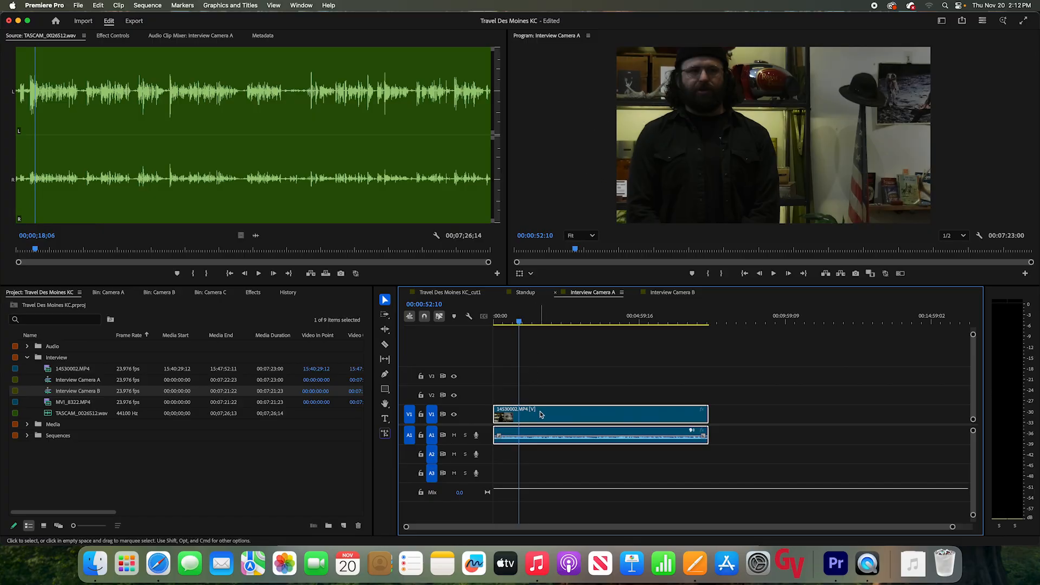
Set the scale of the clip 14530002.MP4 in the Interview Camera A sequence to 50
click(109, 38)
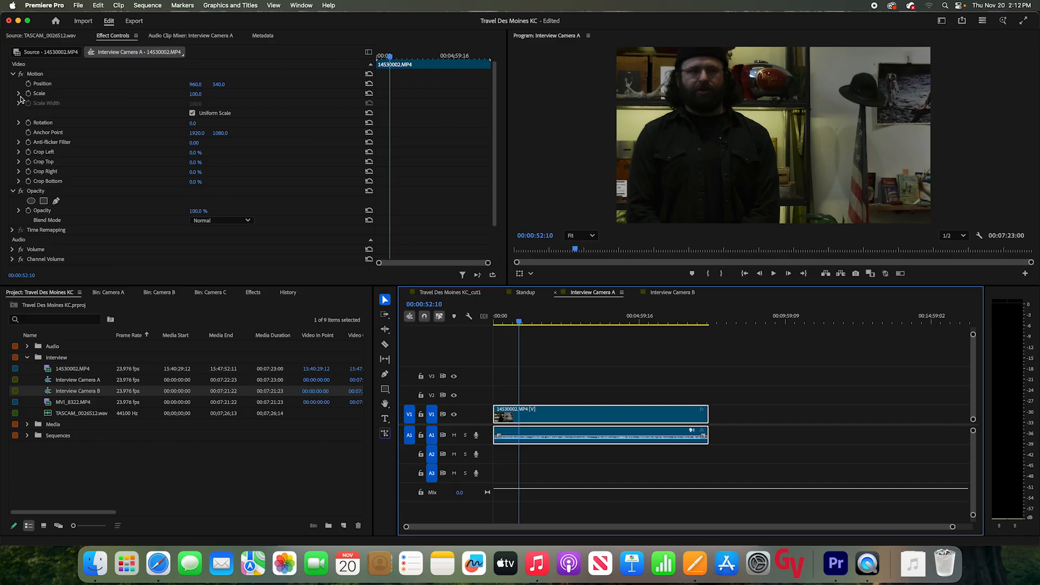
click(19, 93)
click(195, 93)
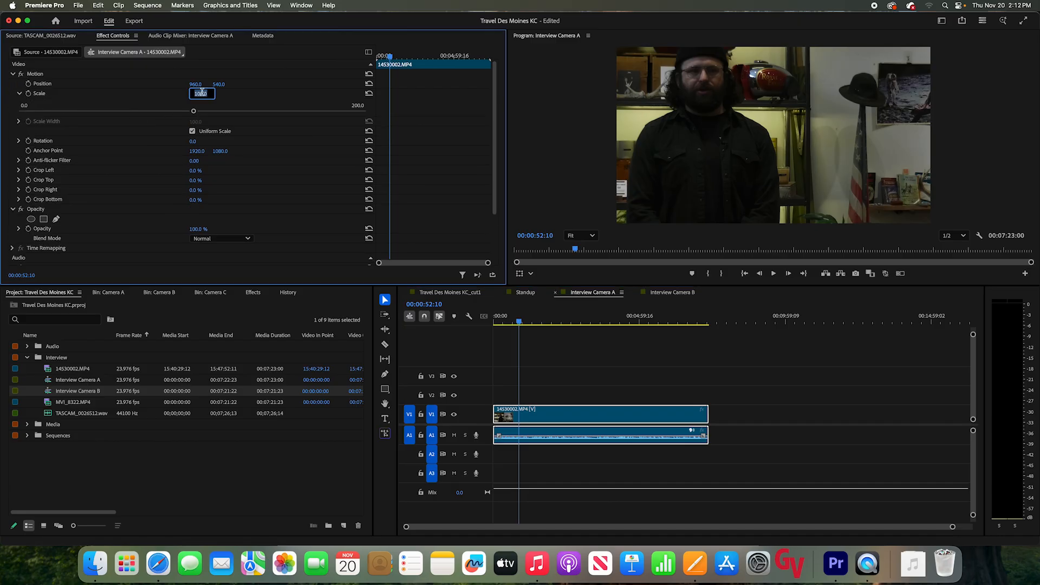
text(50)
key(Return)
click(533, 322)
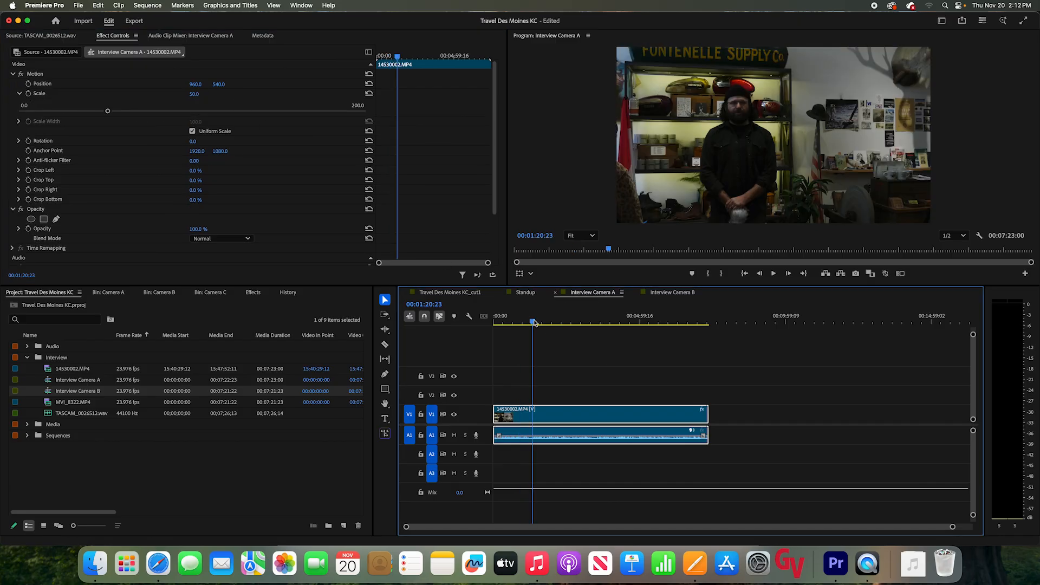
Set the Interview Camera B sequence's frame size to 1920 by 1080 and apply the settings
click(679, 293)
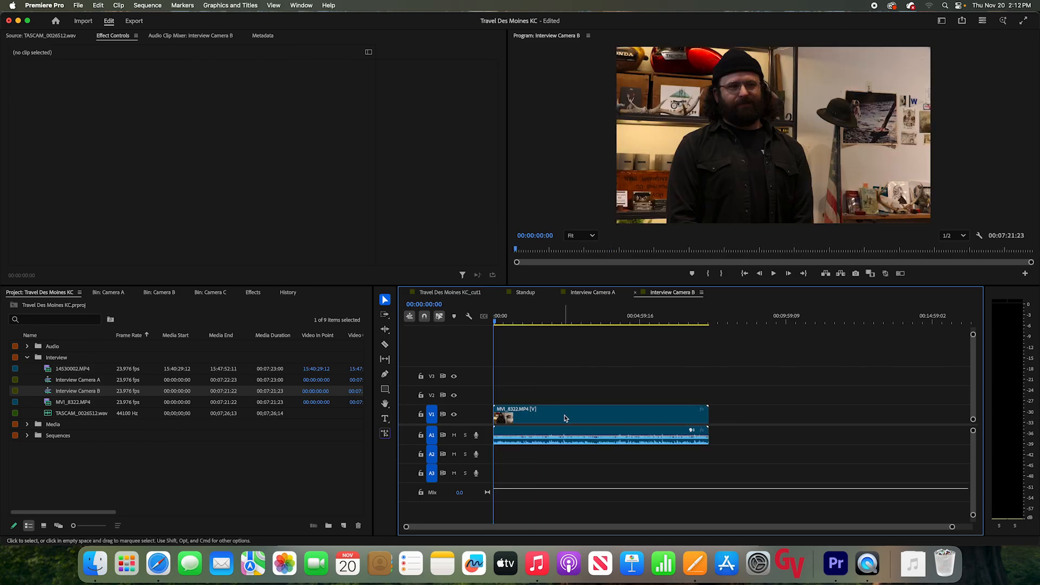
click(566, 414)
click(147, 6)
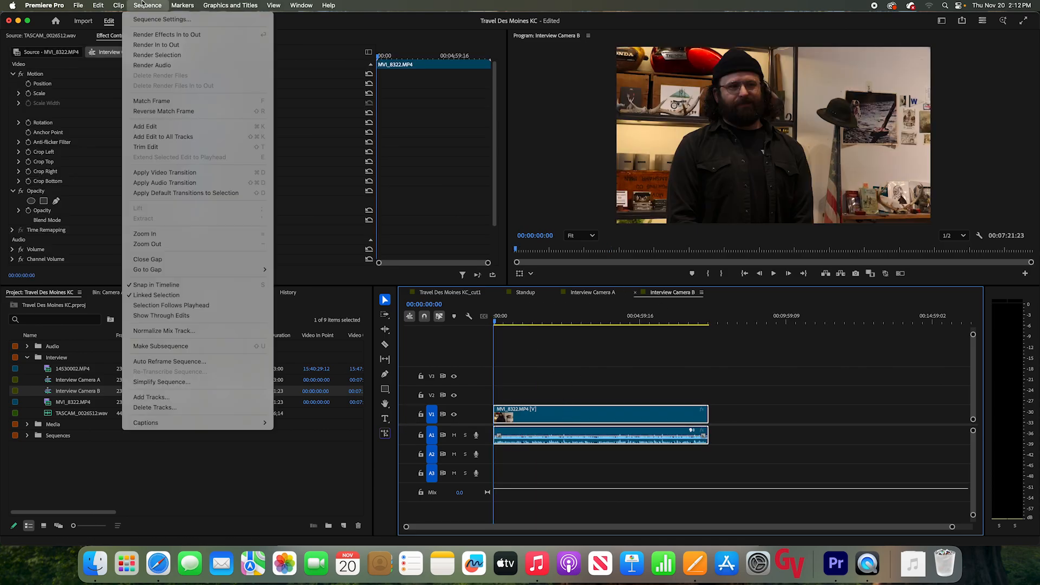
click(163, 19)
click(449, 185)
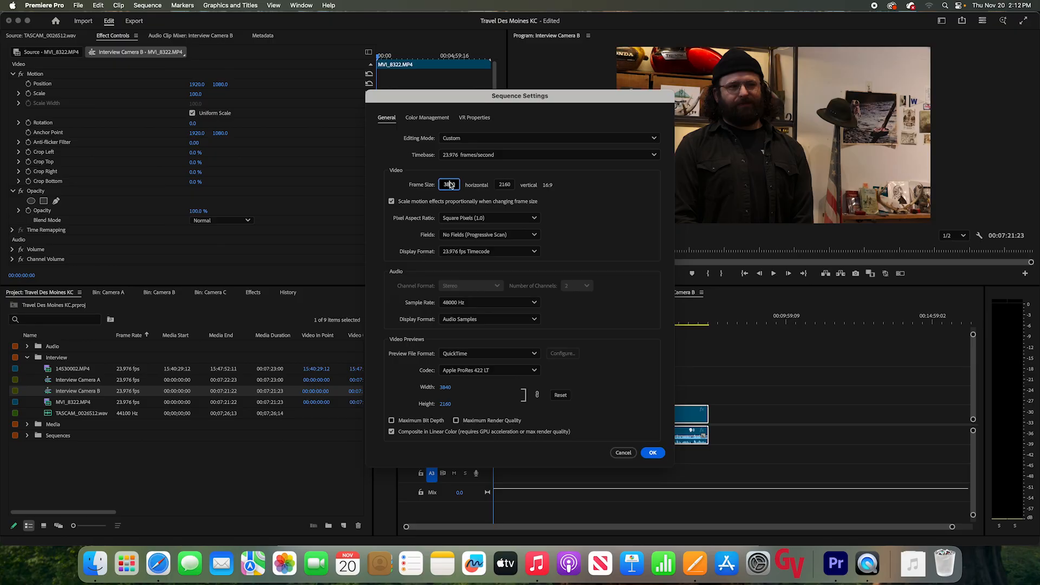
double_click(449, 185)
text(1920)
double_click(503, 185)
text(10)
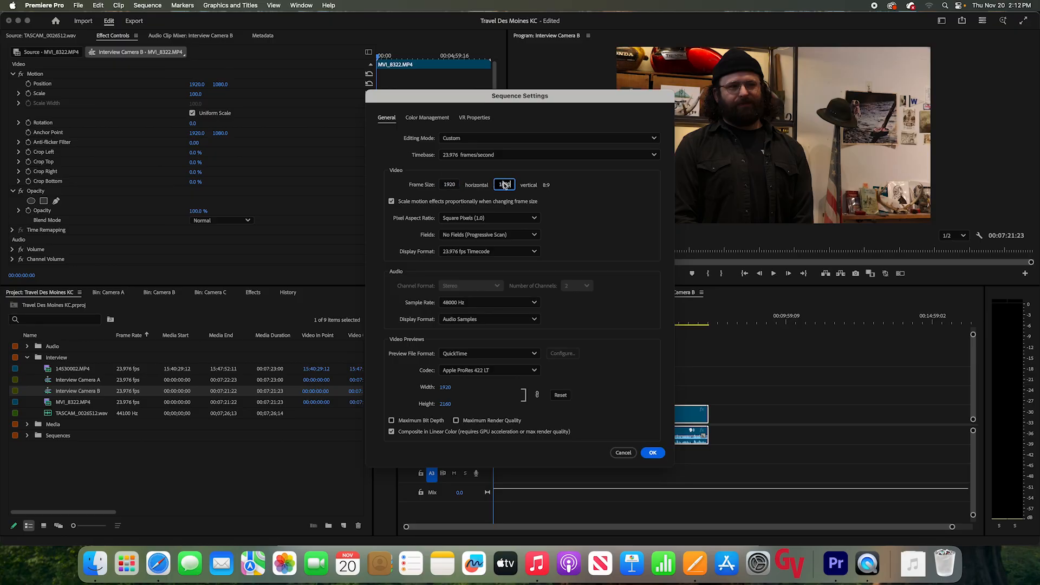
text(80)
click(653, 452)
click(603, 326)
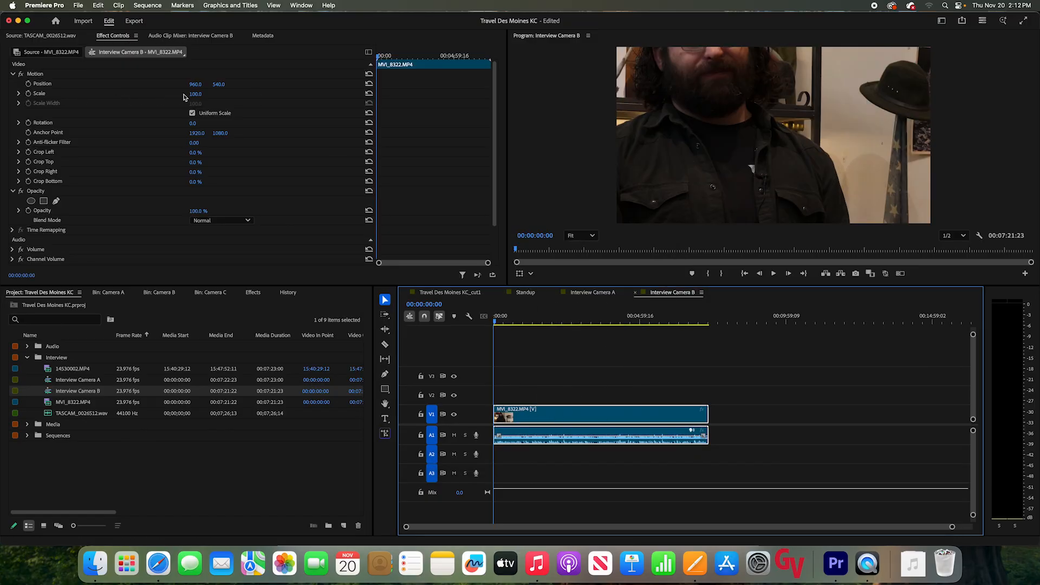
Set the scale of the clip MVI_8322.MP4 in the Interview Camera B sequence to 50
click(201, 93)
text(50)
key(Return)
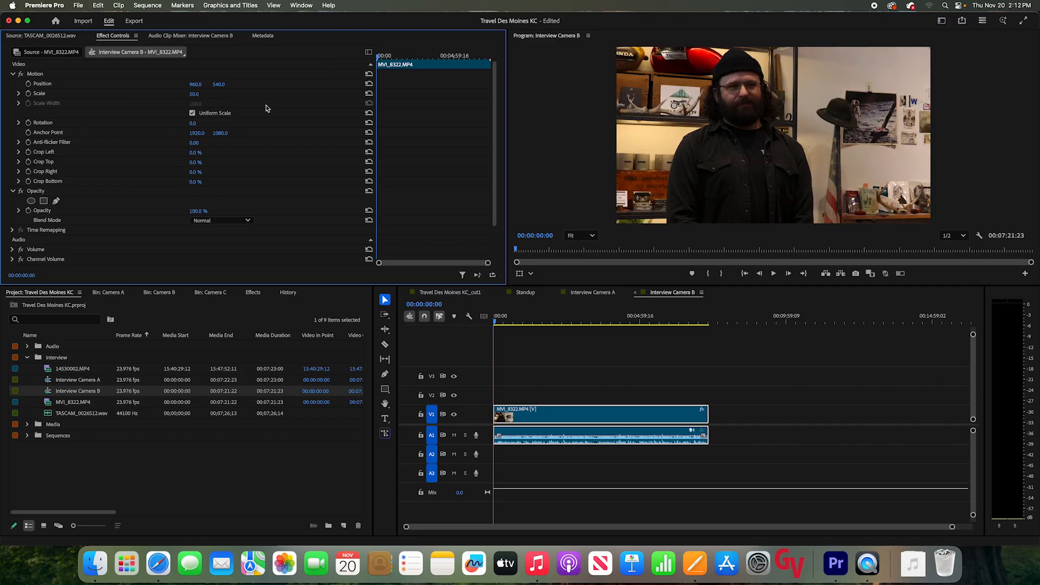
click(556, 347)
Review the Interview Camera A and Interview Camera B sequences and the TASCAM_0026512.wav audio in the Interview bin
click(592, 292)
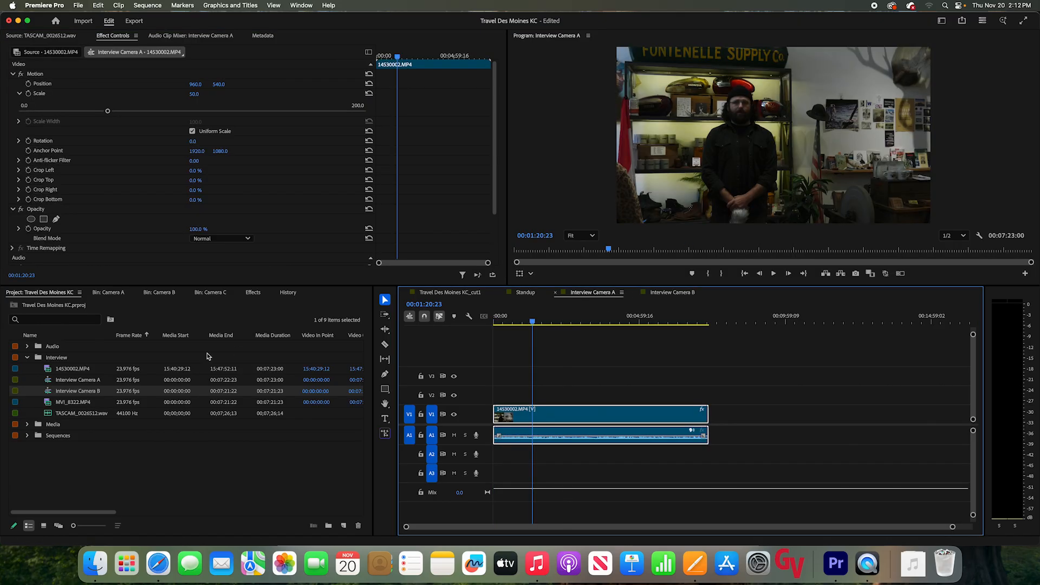
click(62, 359)
click(27, 358)
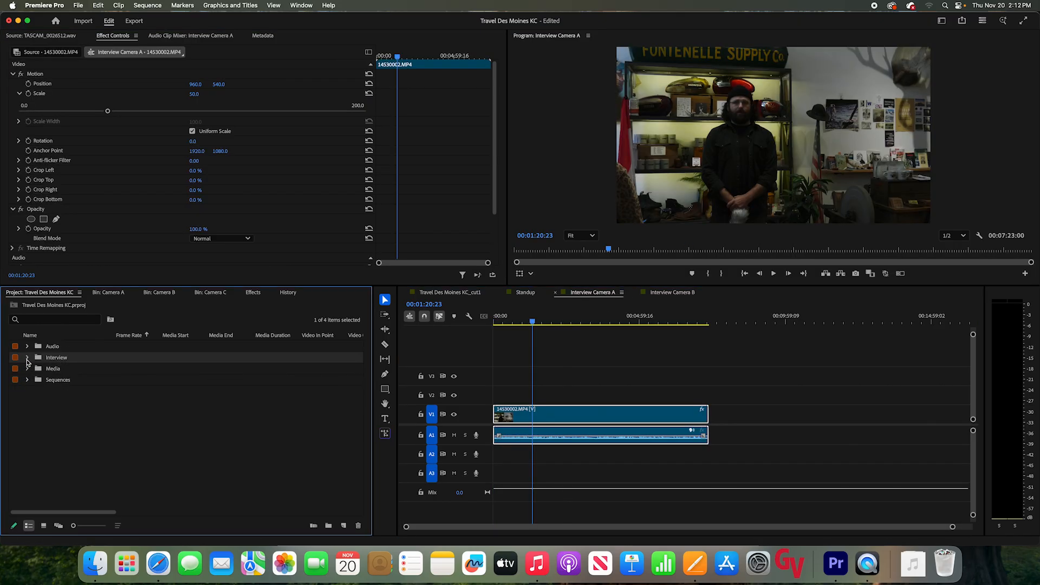
click(27, 357)
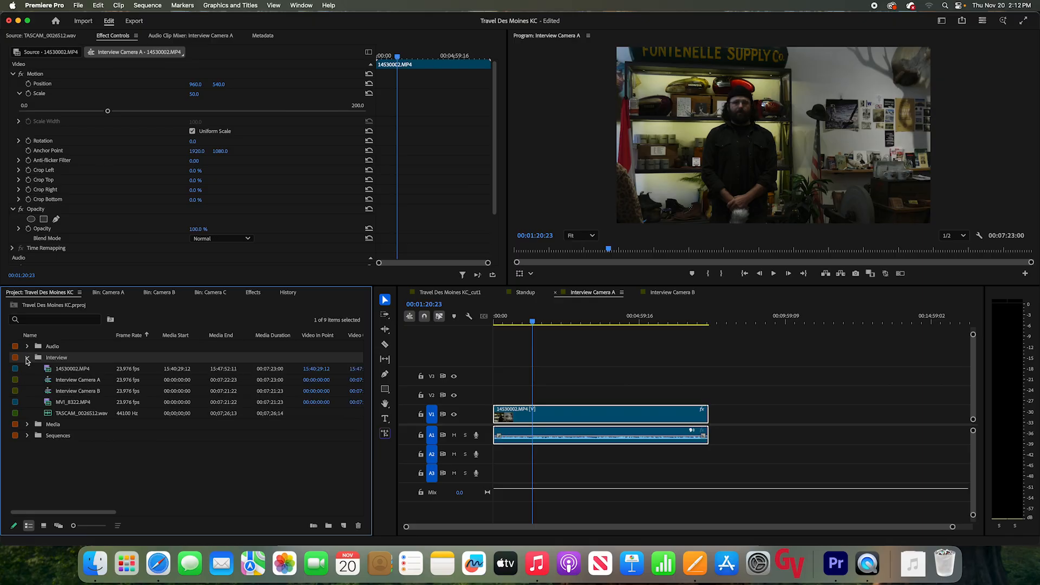
click(74, 381)
click(75, 391)
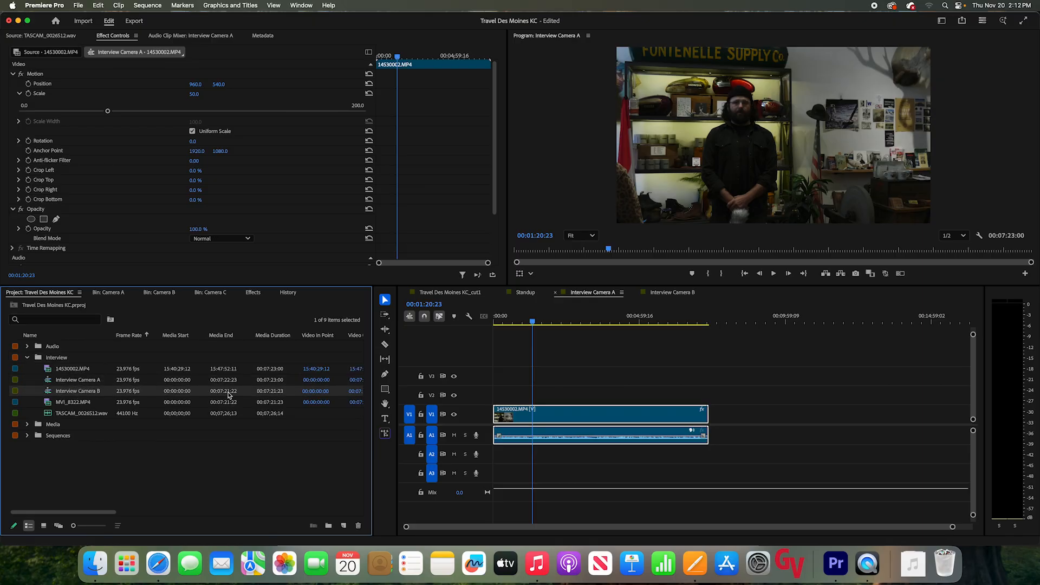
click(86, 414)
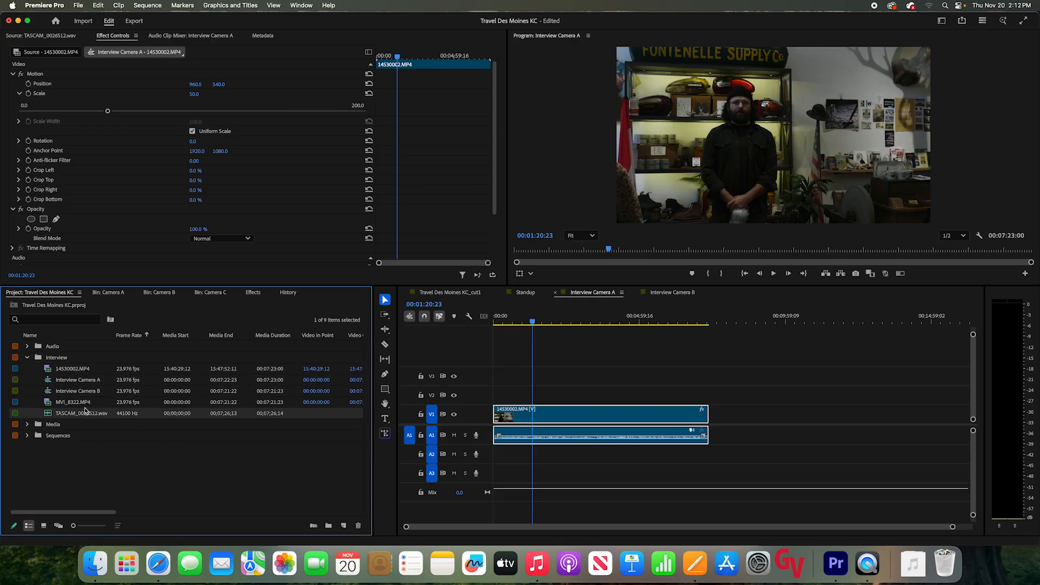
click(86, 382)
click(87, 391)
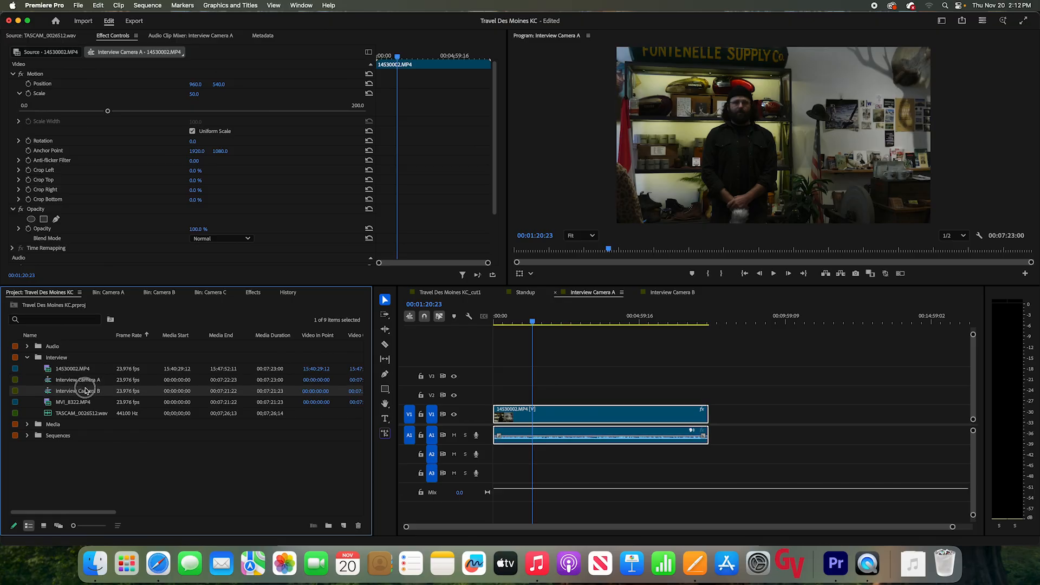
click(84, 414)
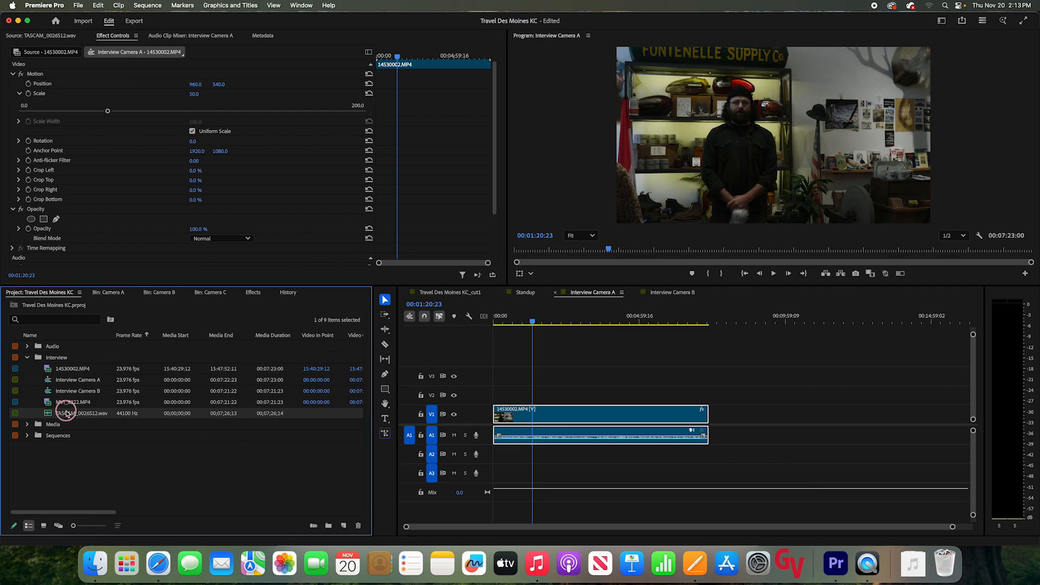
shift+click(71, 402)
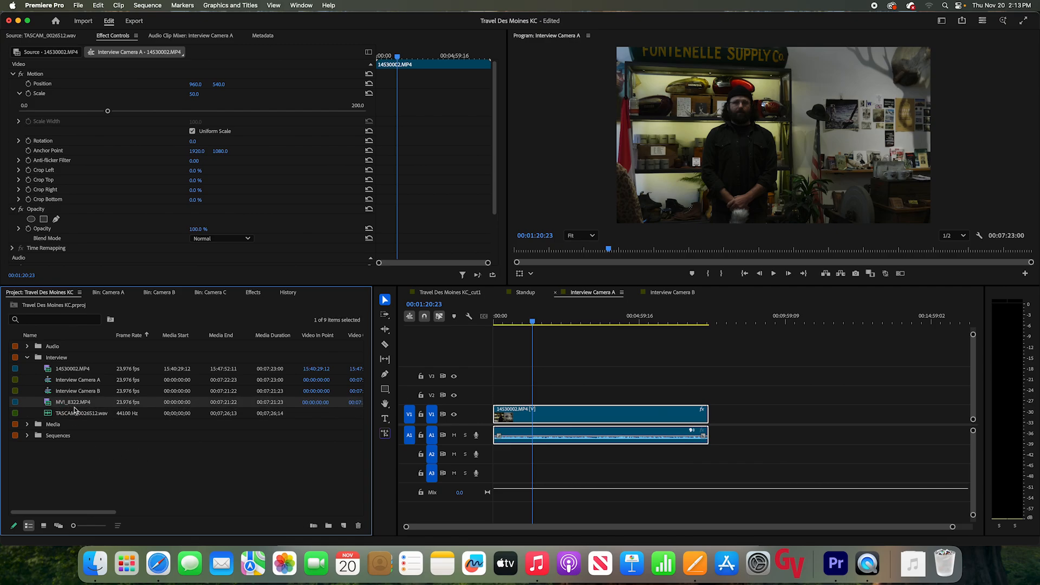
click(83, 415)
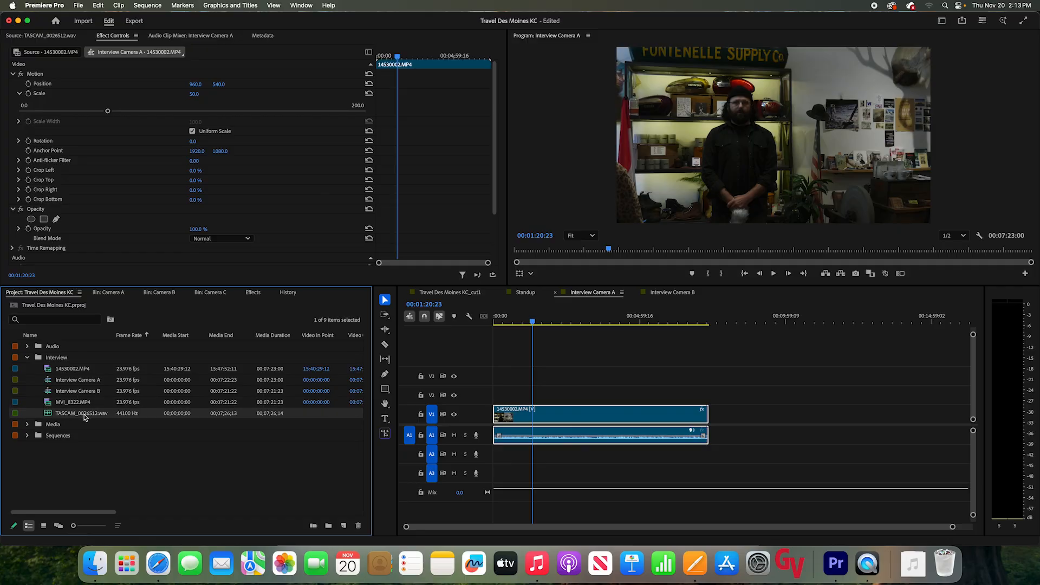
super+click(77, 381)
super+click(80, 391)
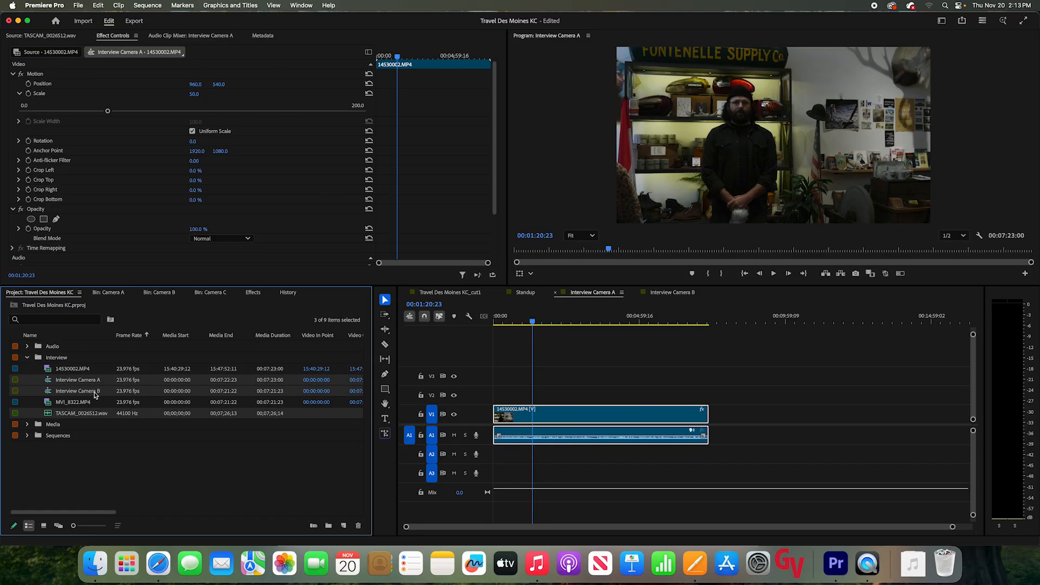
click(91, 405)
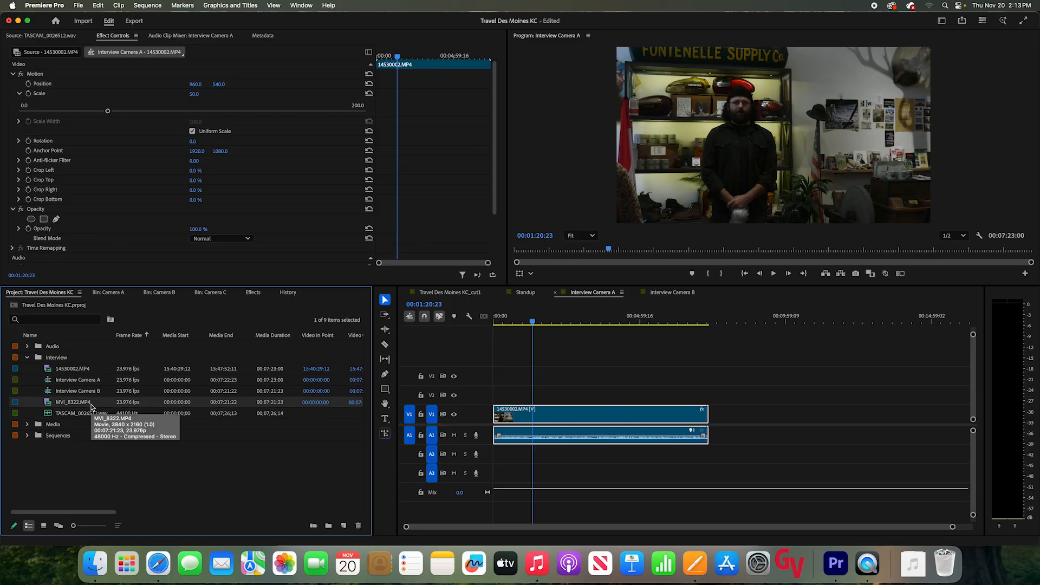
click(93, 414)
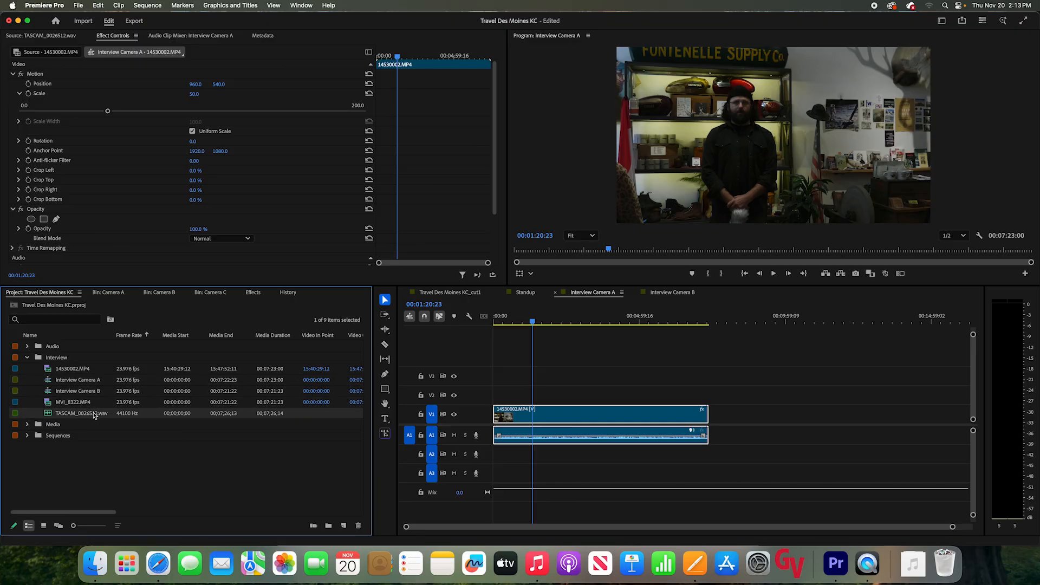
super+click(87, 412)
Create a multi-camera source sequence "Interview Multicam" from TASCAM_0026512.wav, Interview Camera A and Interview Camera B, synchronized by audio track channel 1
click(84, 415)
super+click(84, 380)
super+click(85, 391)
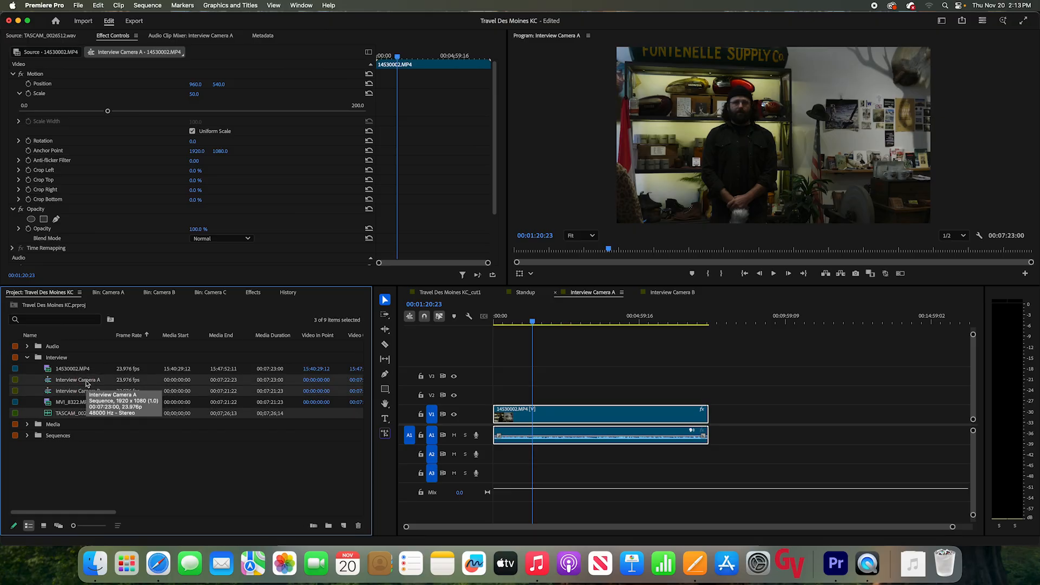
right_click(87, 383)
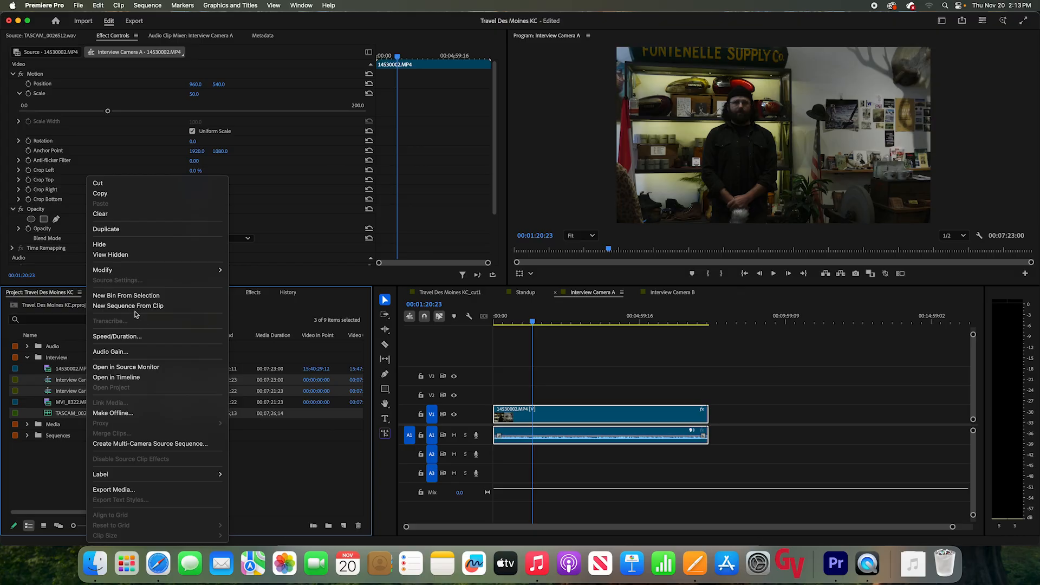
click(139, 446)
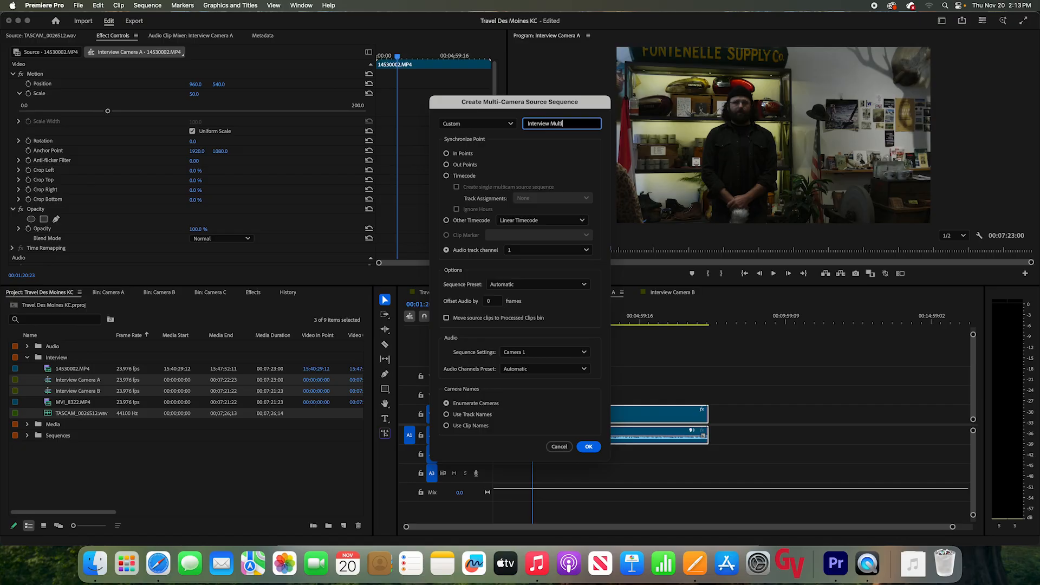
click(459, 251)
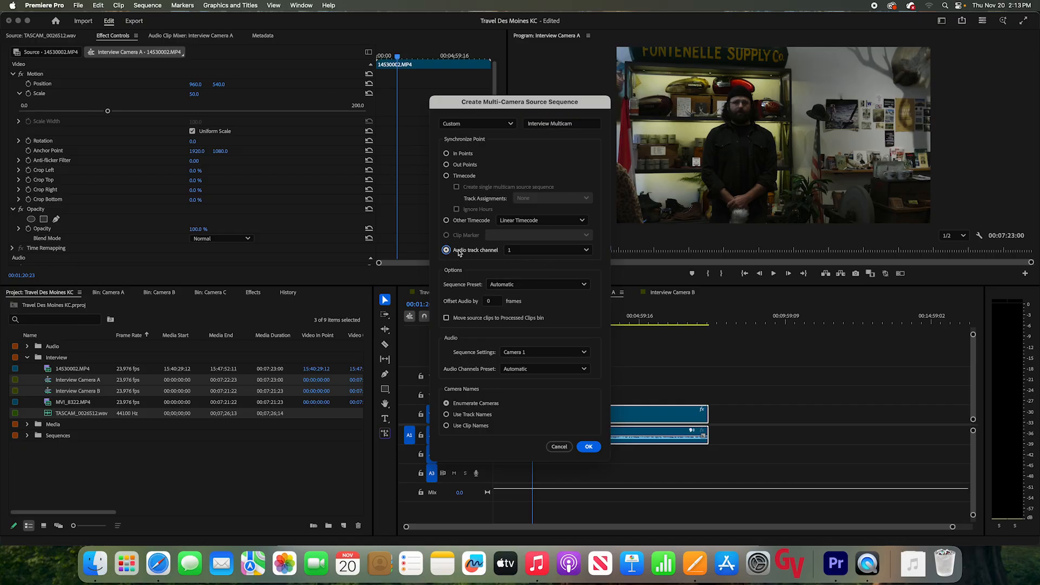
click(447, 318)
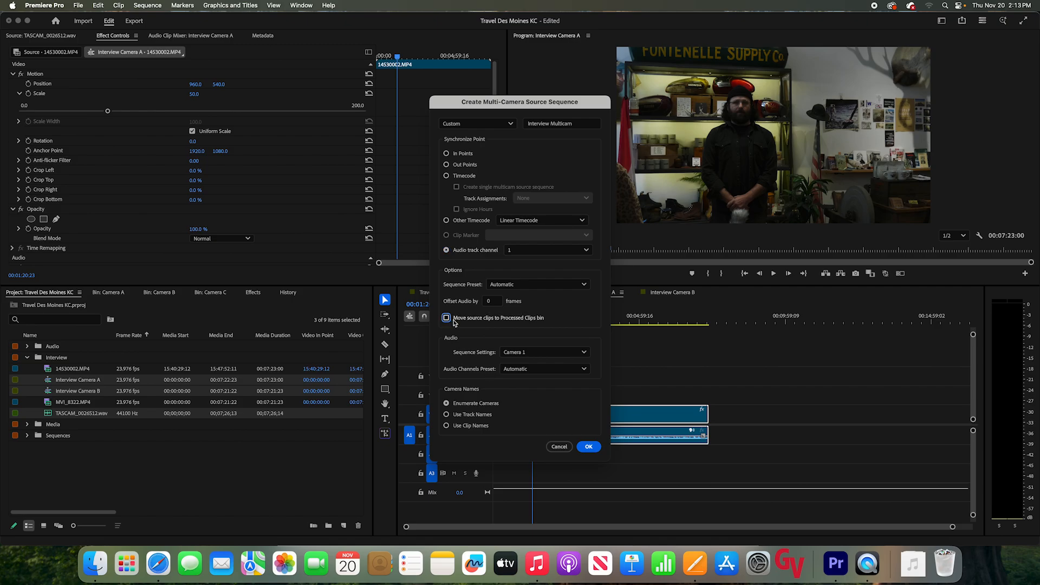
click(588, 446)
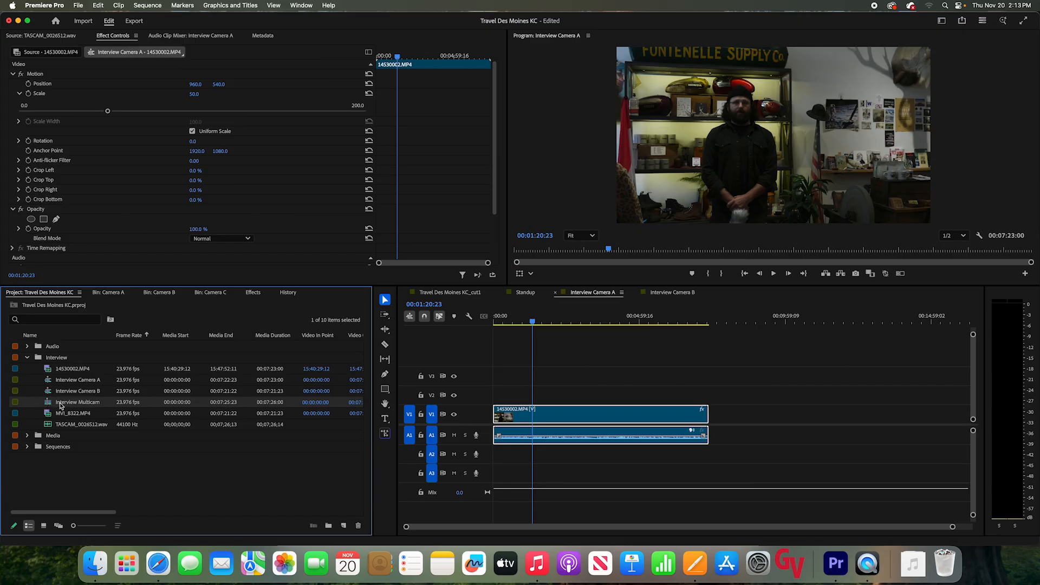
Create a new sequence from the Interview Multicam source and check both camera angles in the multi-camera view
right_click(61, 406)
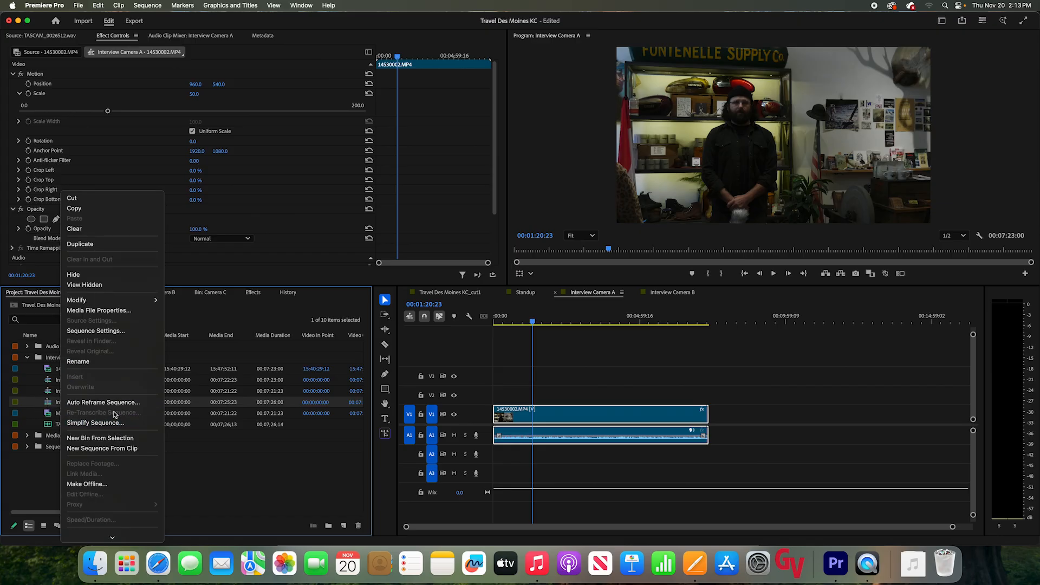
click(110, 449)
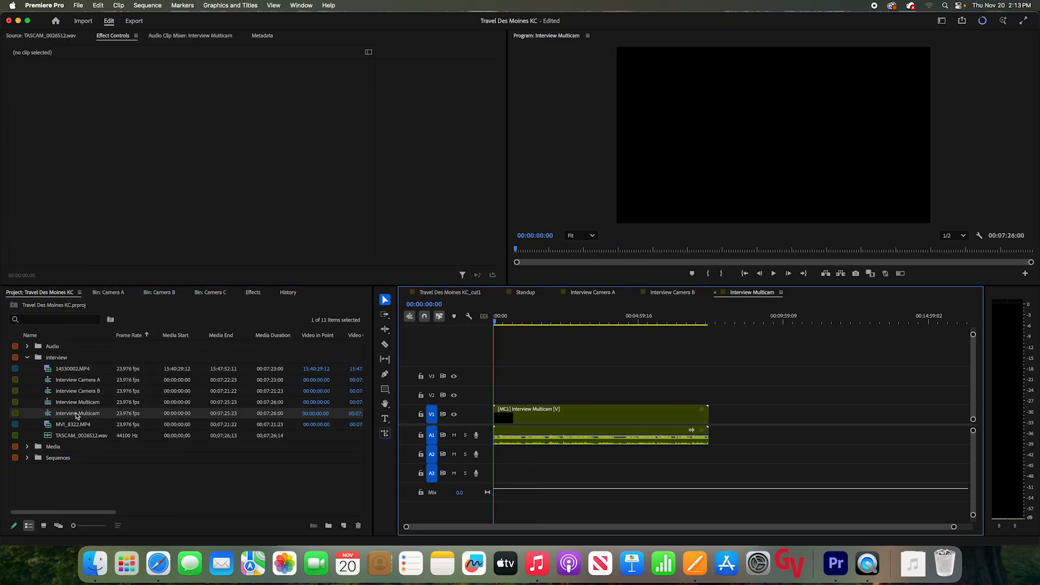
mouse_move(538, 323)
mouse_down()
mouse_move(519, 320)
mouse_move(606, 320)
mouse_move(525, 323)
mouse_up()
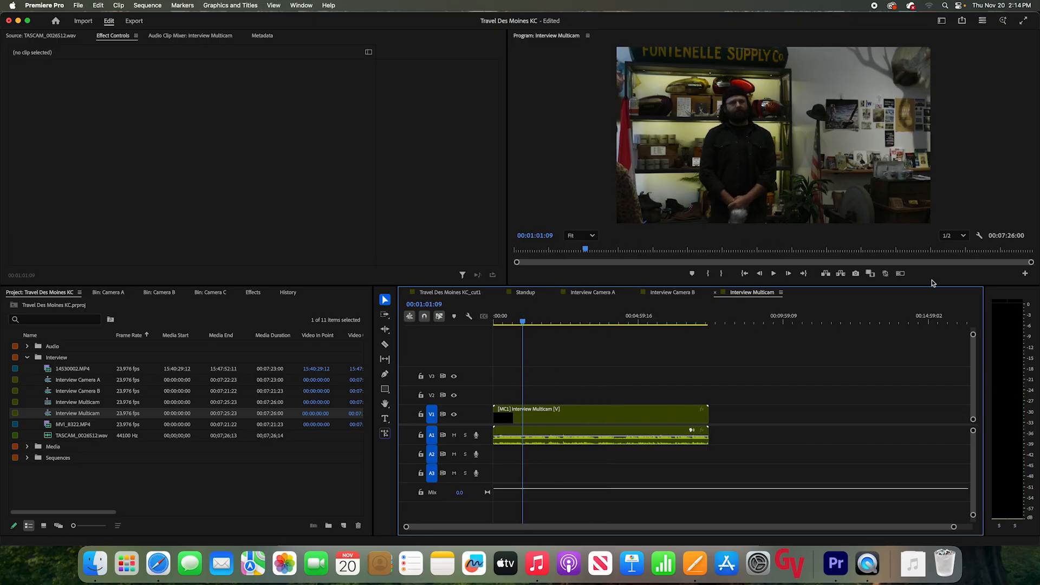
click(900, 274)
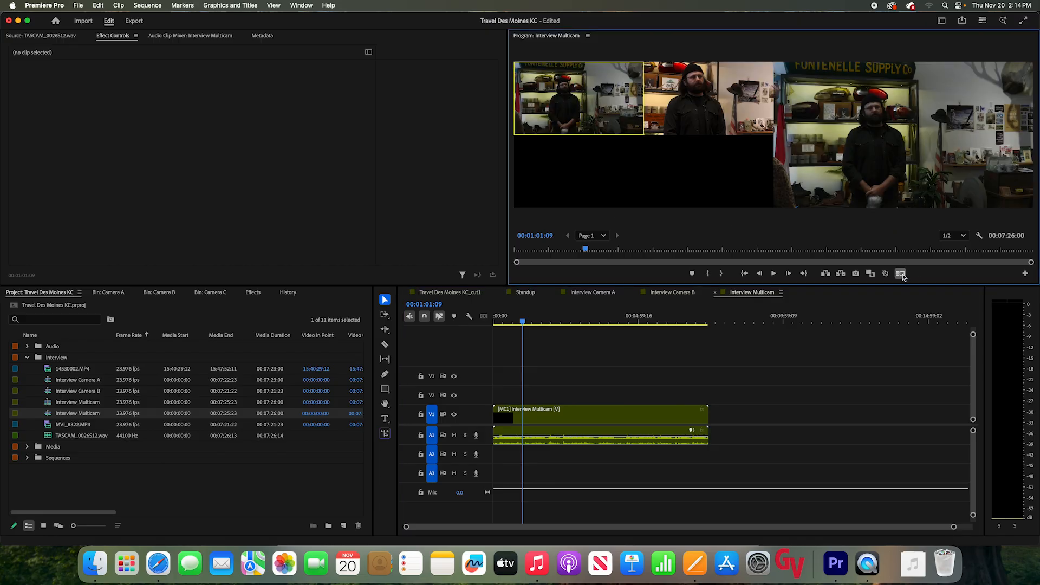
click(901, 275)
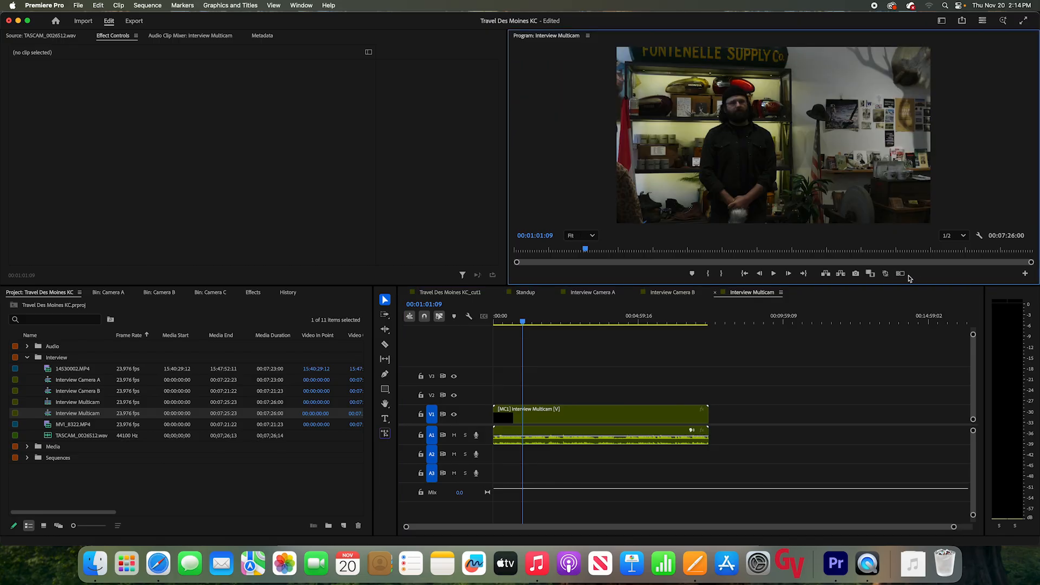
Place the Toggle Multi-Camera View control in the Program Monitor's button layout and check both camera angles at different points of Interview Multicam
click(1024, 274)
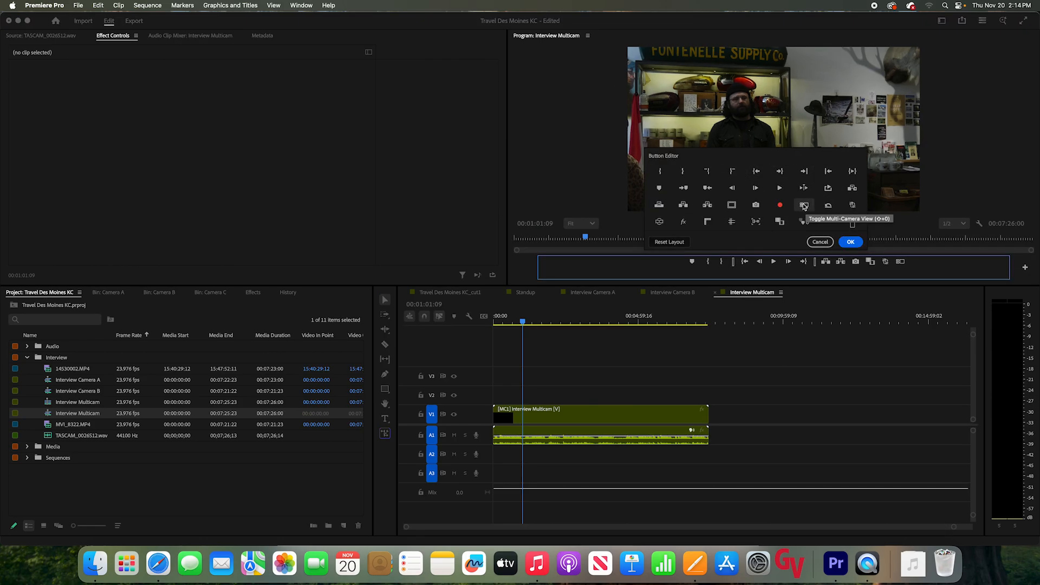
drag(803, 205, 903, 262)
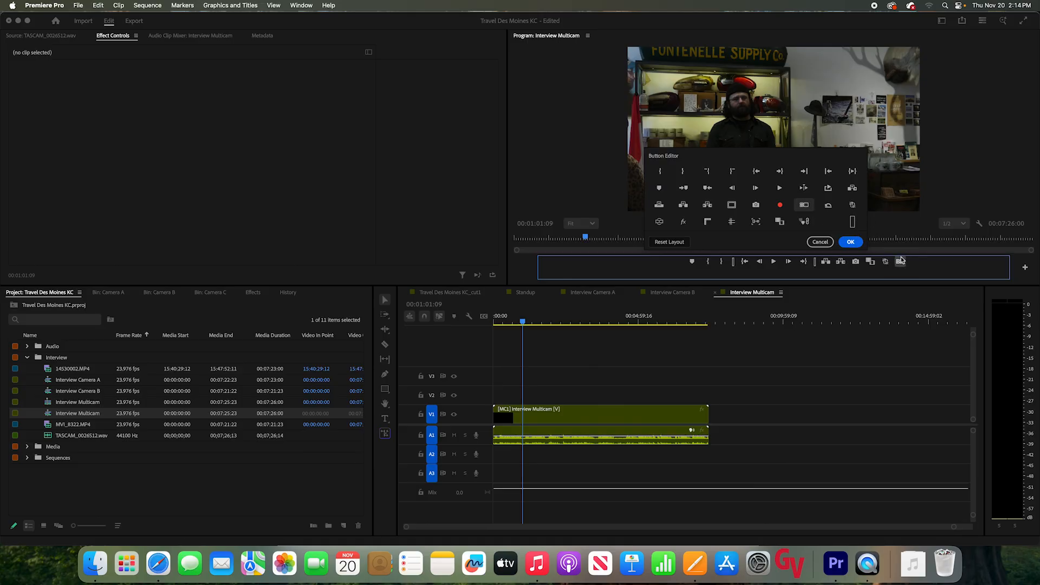
click(850, 242)
click(900, 273)
click(567, 318)
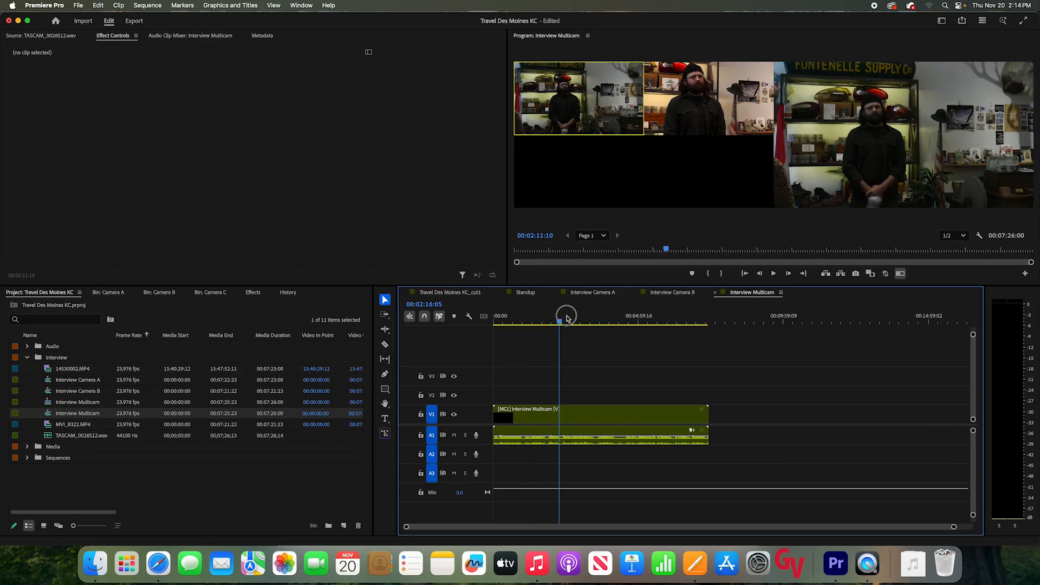
drag(567, 318, 516, 320)
click(900, 273)
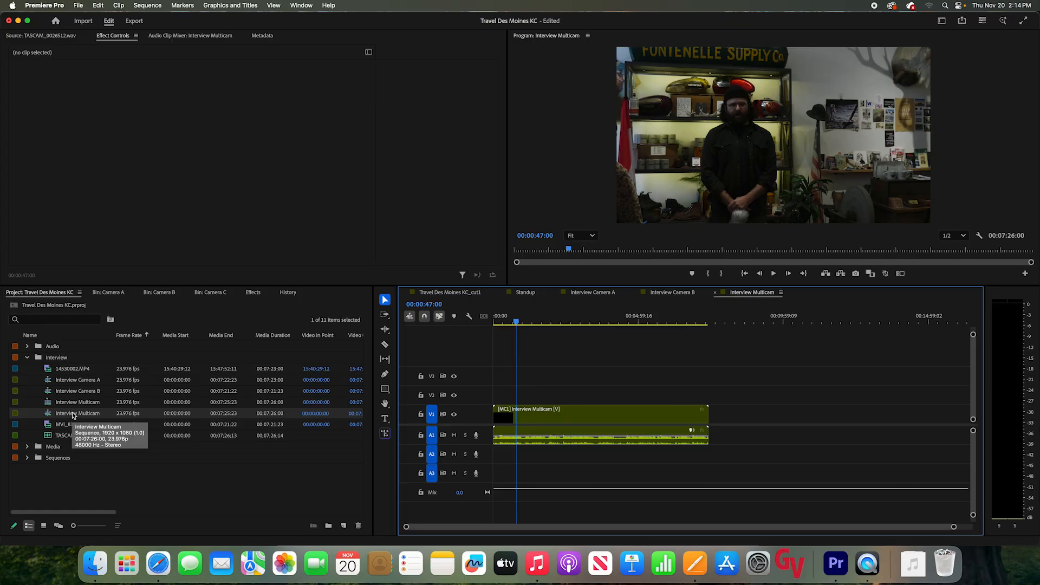
Delete the duplicate Interview Multicam sequence from the Interview bin and collapse the bin
click(74, 415)
key(Delete)
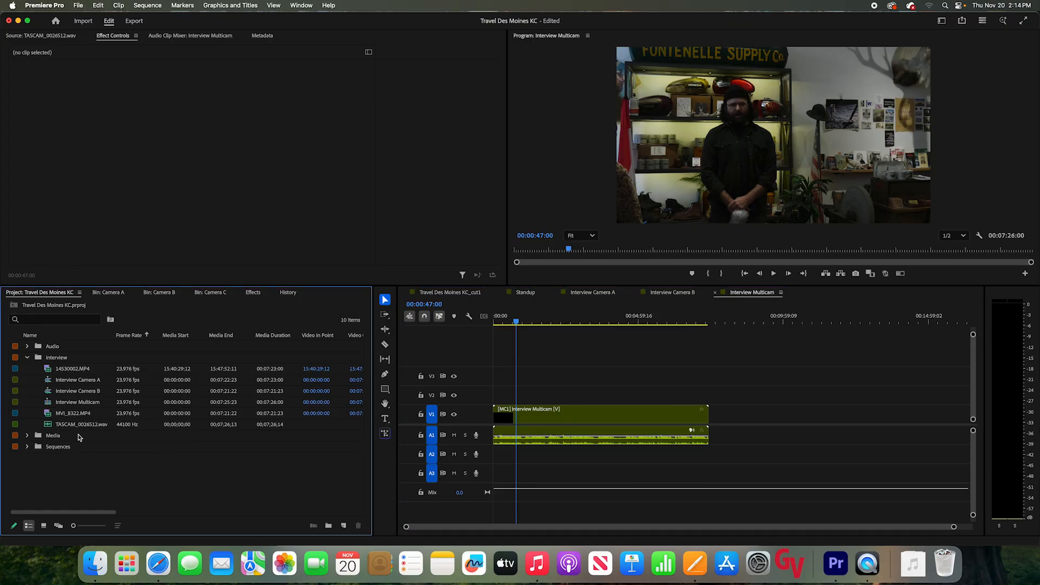
click(27, 358)
click(48, 383)
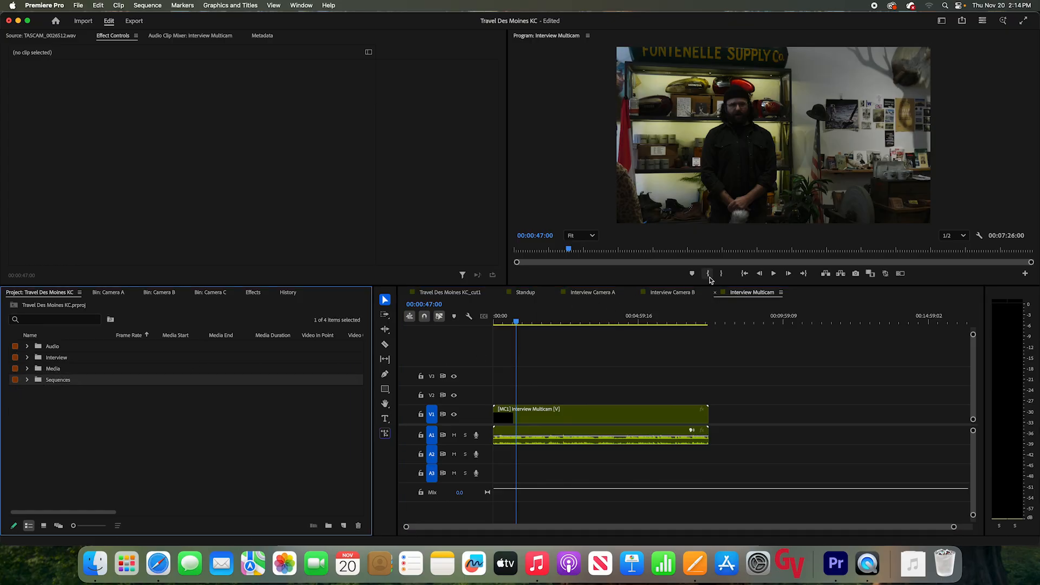
Close the Interview Camera A and Interview Camera B timelines and look through the remaining open sequences, ending on Travel Des Moines KC_cut1
click(634, 293)
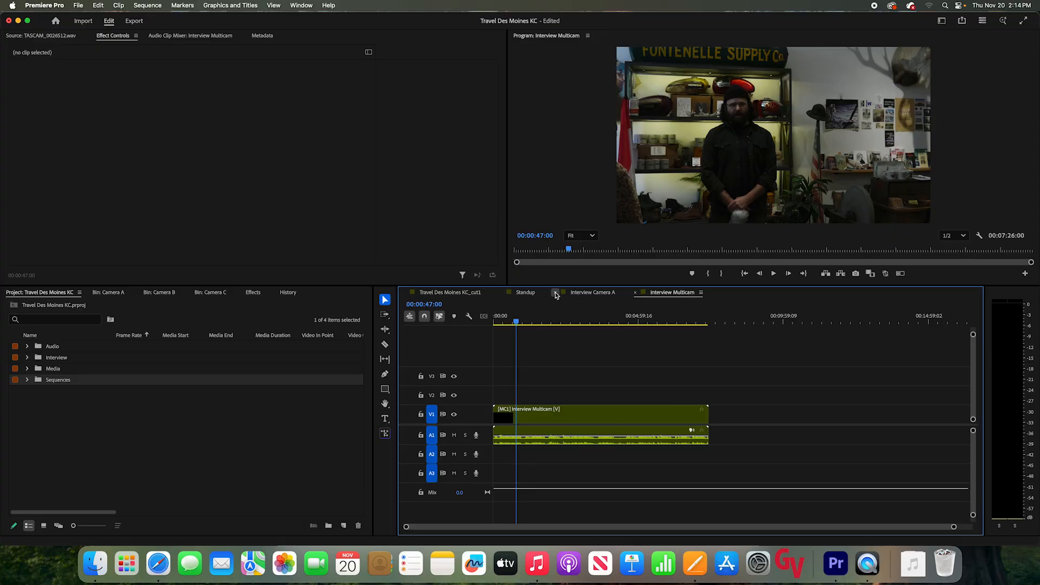
click(555, 293)
click(445, 295)
click(525, 294)
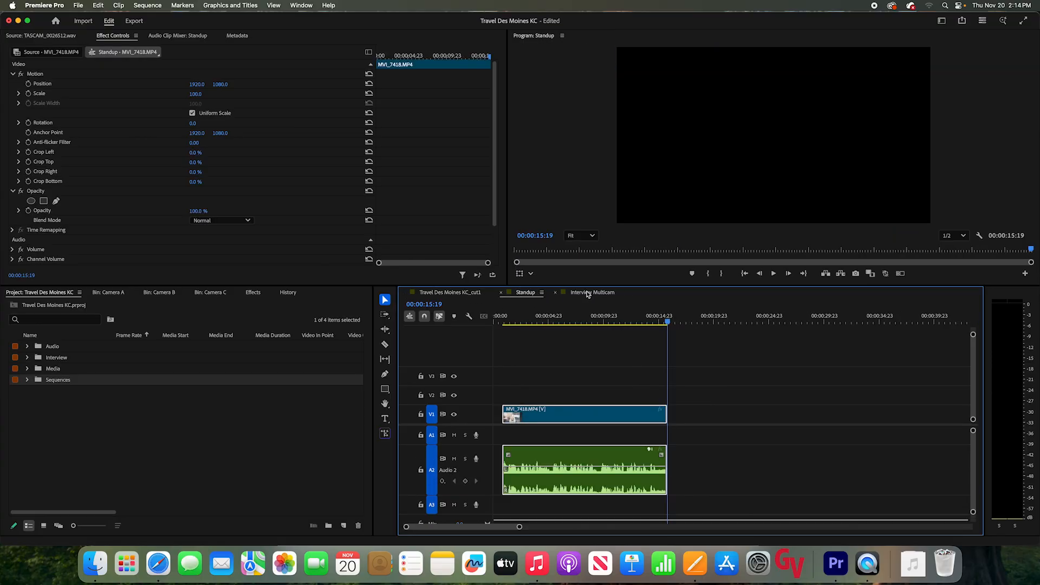
click(589, 294)
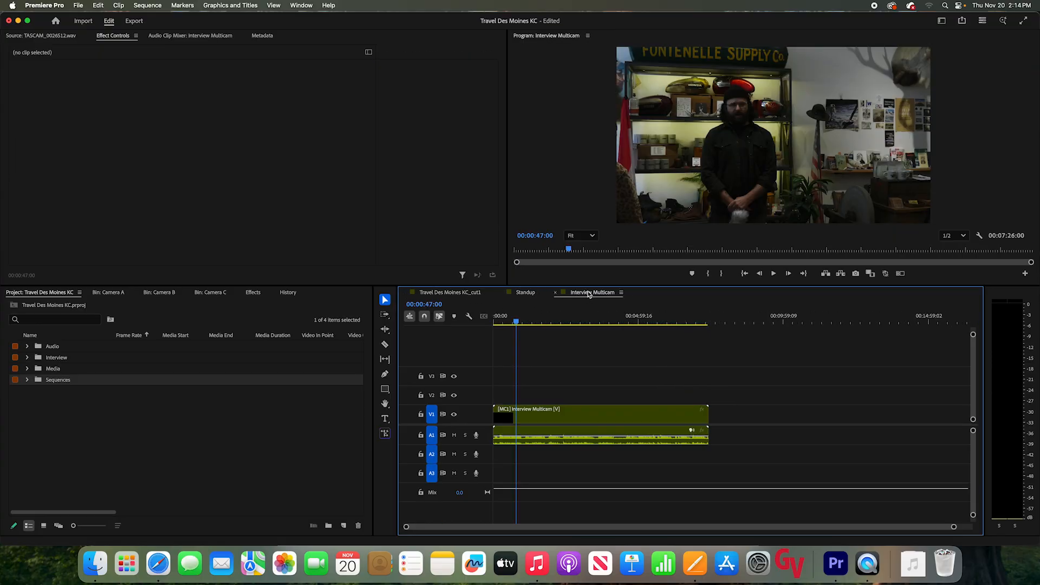
click(466, 295)
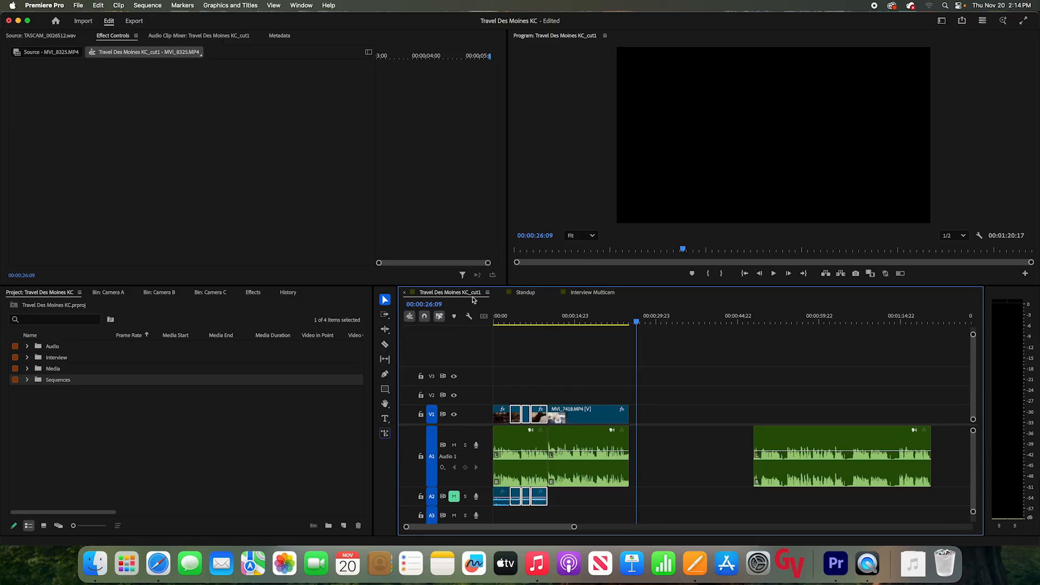
Switch to the VOSOT Draft script in Pages and look up the interview quote that follows the standup
click(695, 564)
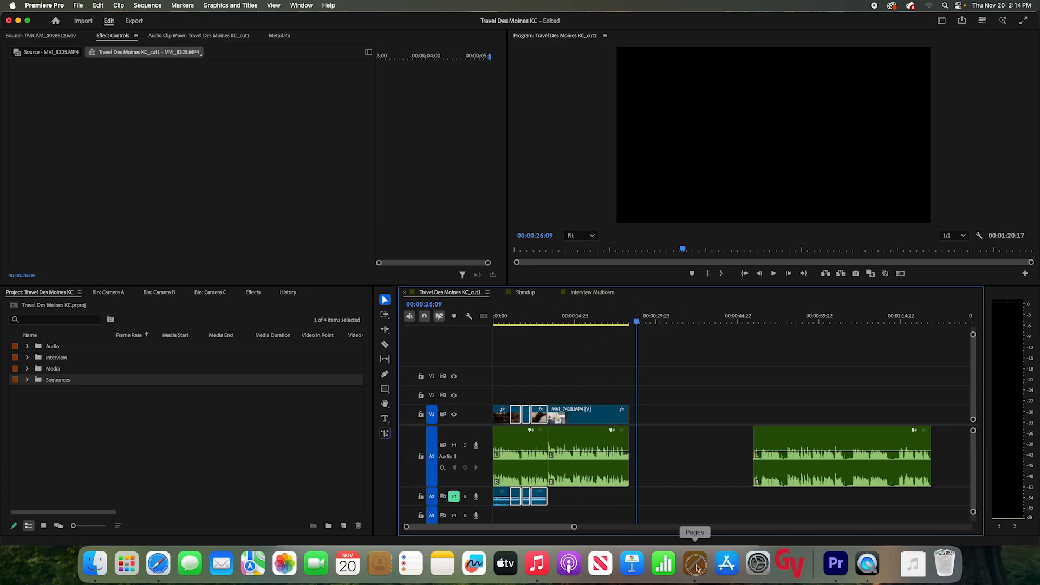
drag(320, 187, 472, 201)
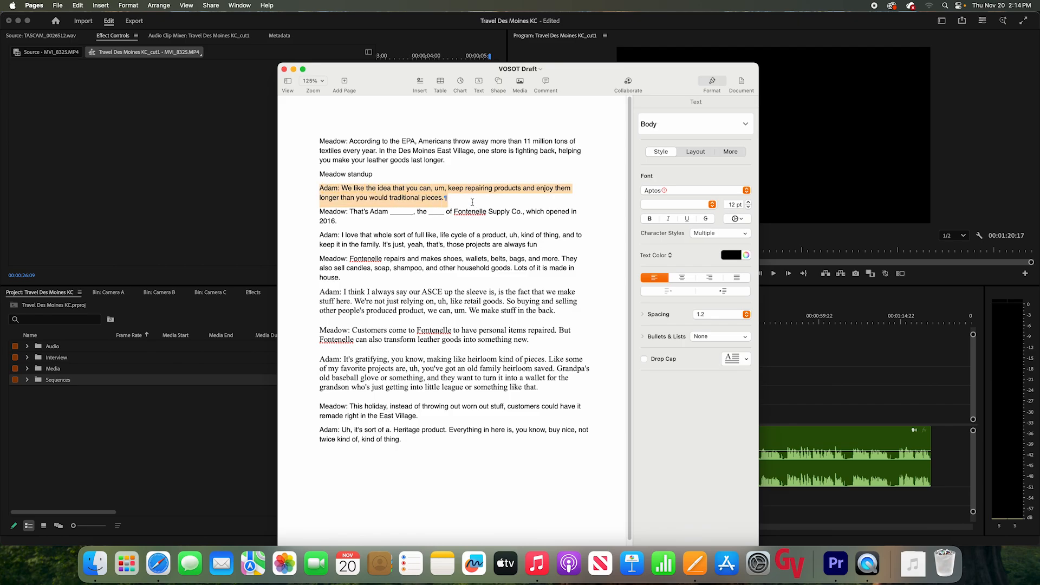
click(472, 202)
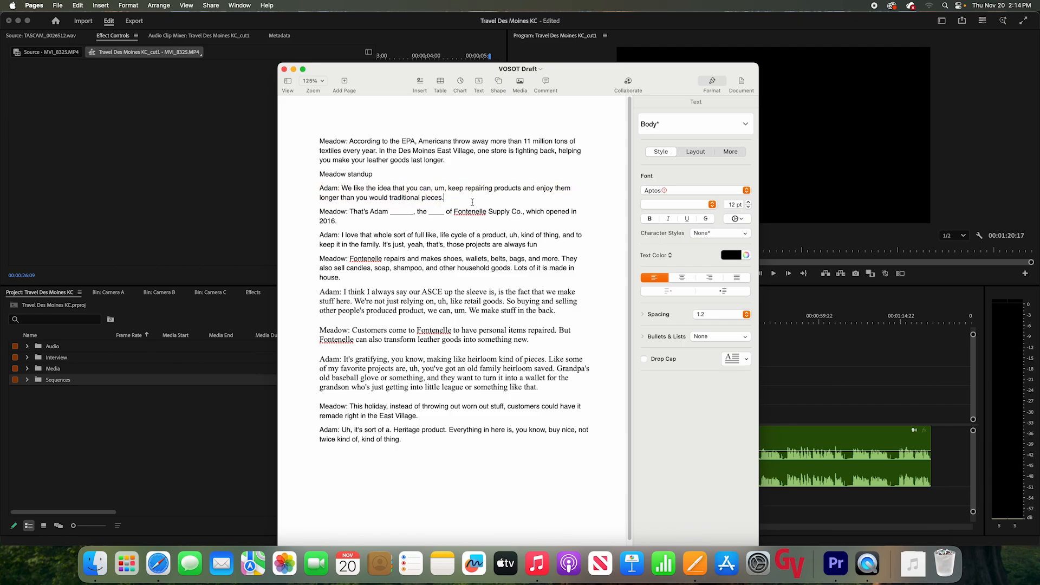
click(824, 390)
Split the Interview Multicam clip around the quote, at 00:01:53:22 and about 00:02:24
click(592, 295)
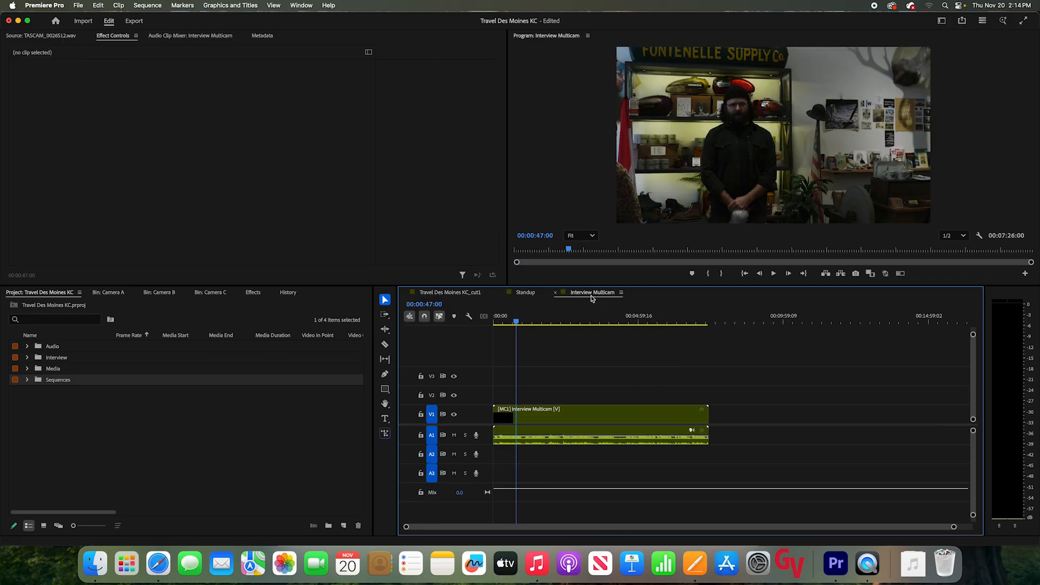
drag(516, 322, 573, 325)
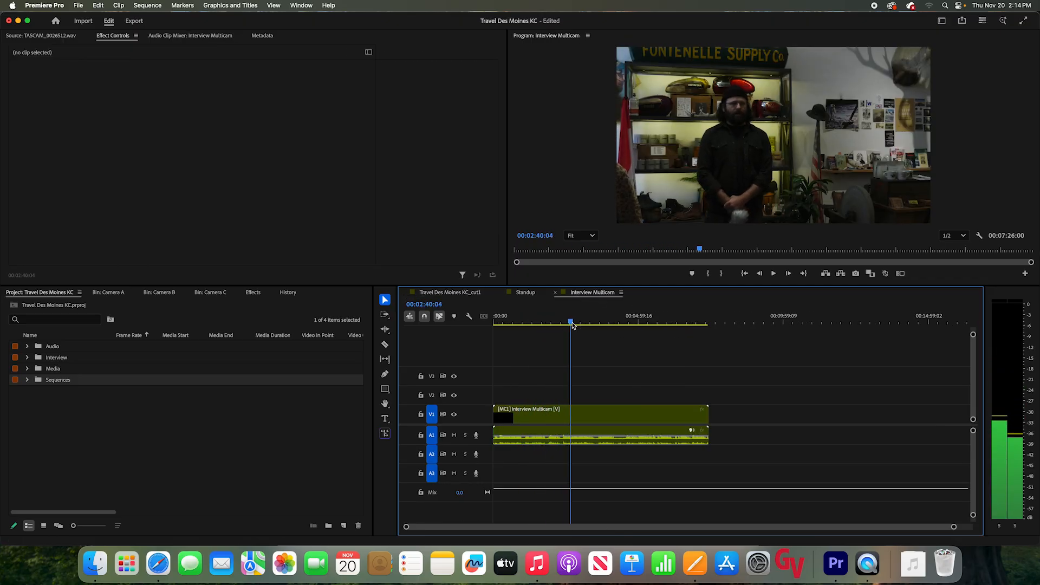
drag(953, 526, 796, 515)
click(634, 320)
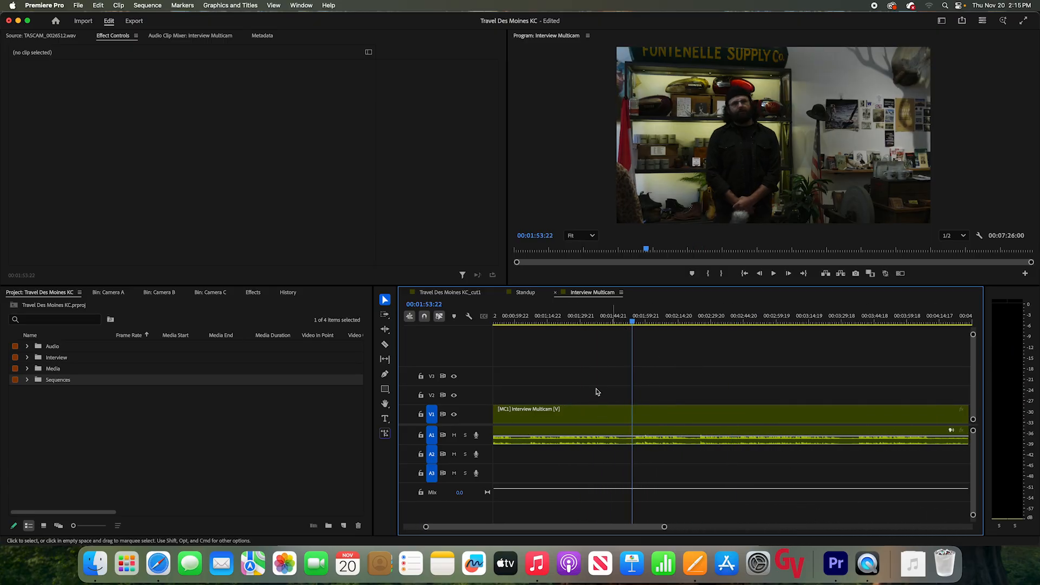
click(384, 344)
click(633, 417)
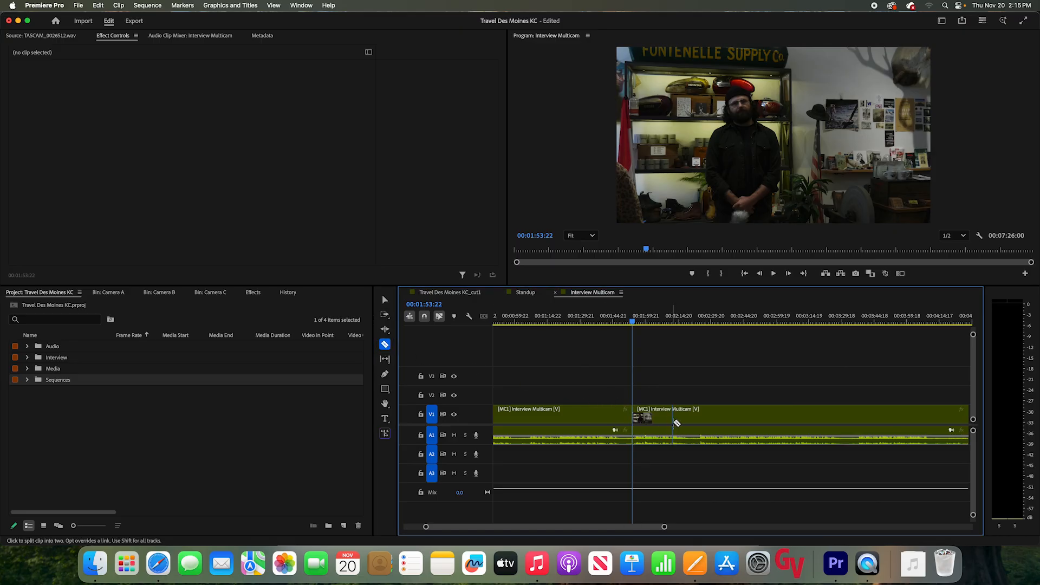
click(700, 431)
click(385, 301)
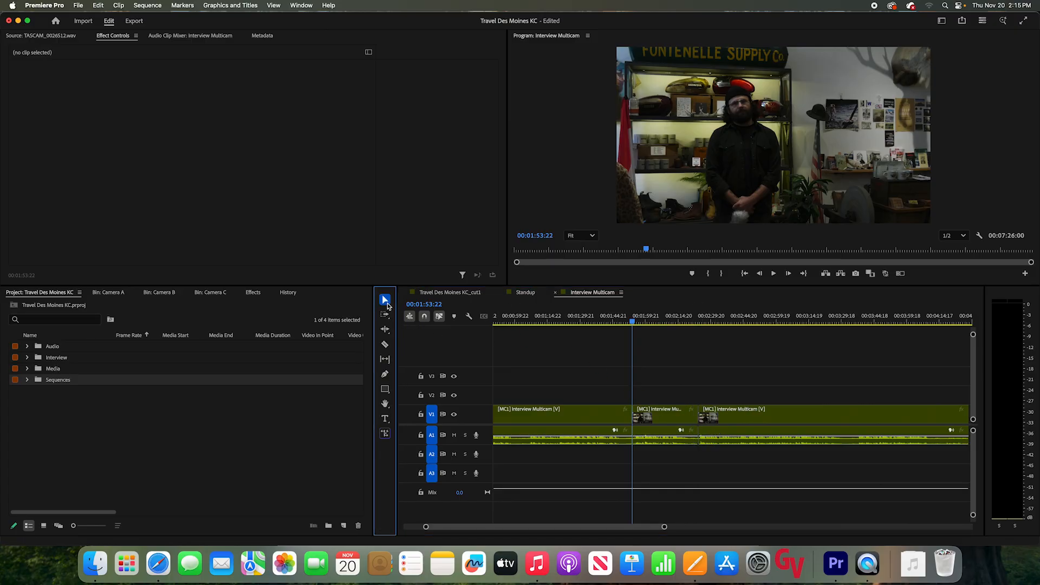
Copy the cut multicam section into Travel Des Moines KC_cut1 at 00:00:26:03, moving the remaining voiceover clip further along to make room
click(667, 422)
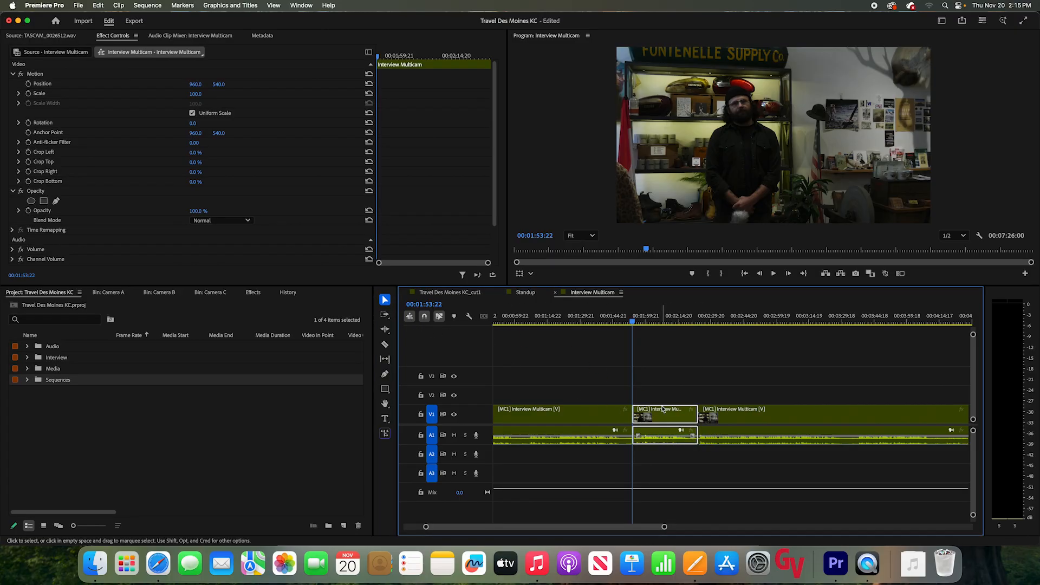
click(441, 292)
click(636, 322)
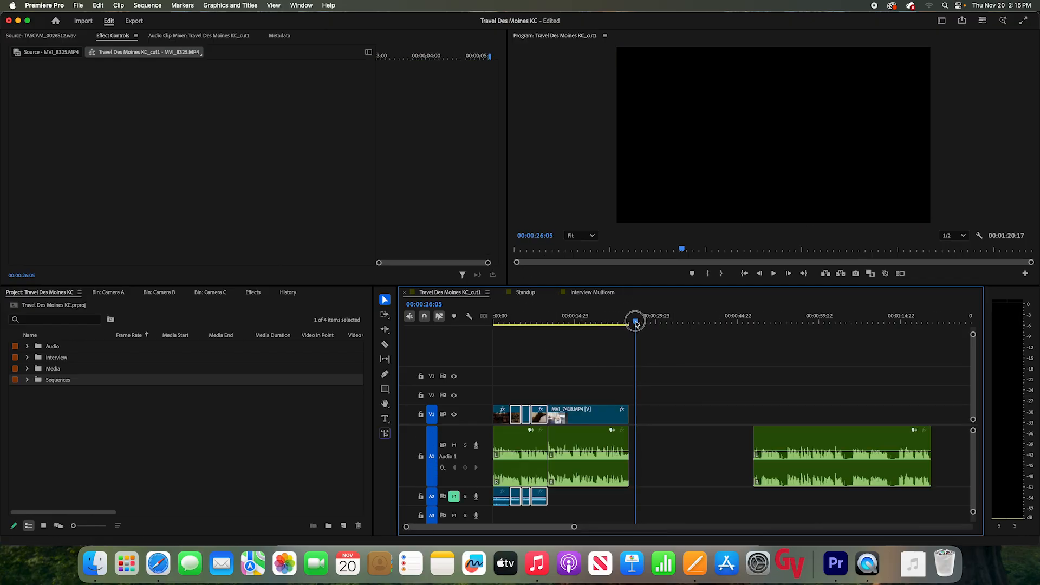
drag(635, 321, 635, 322)
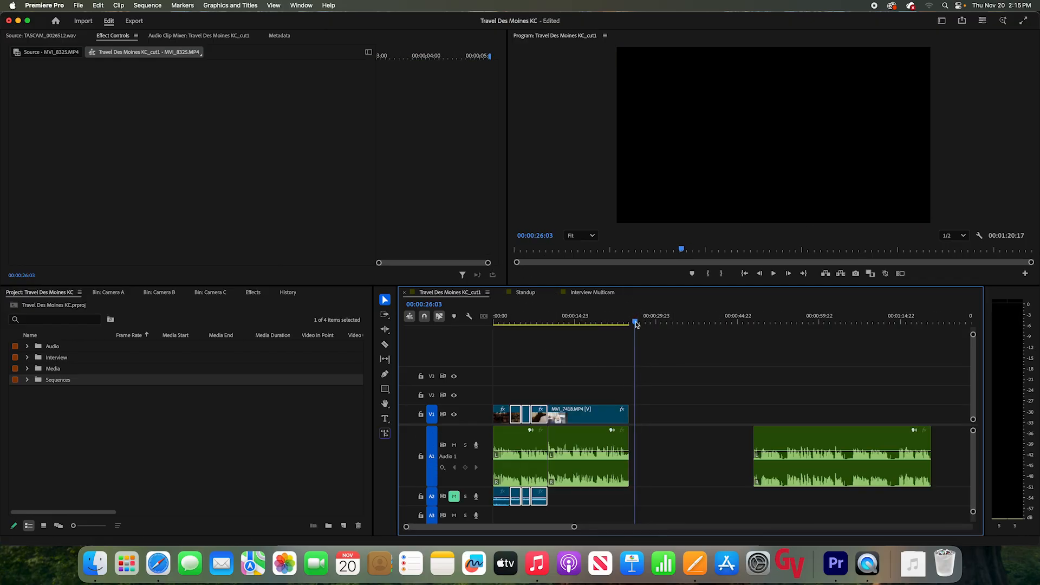
key(super+v)
key(super+z)
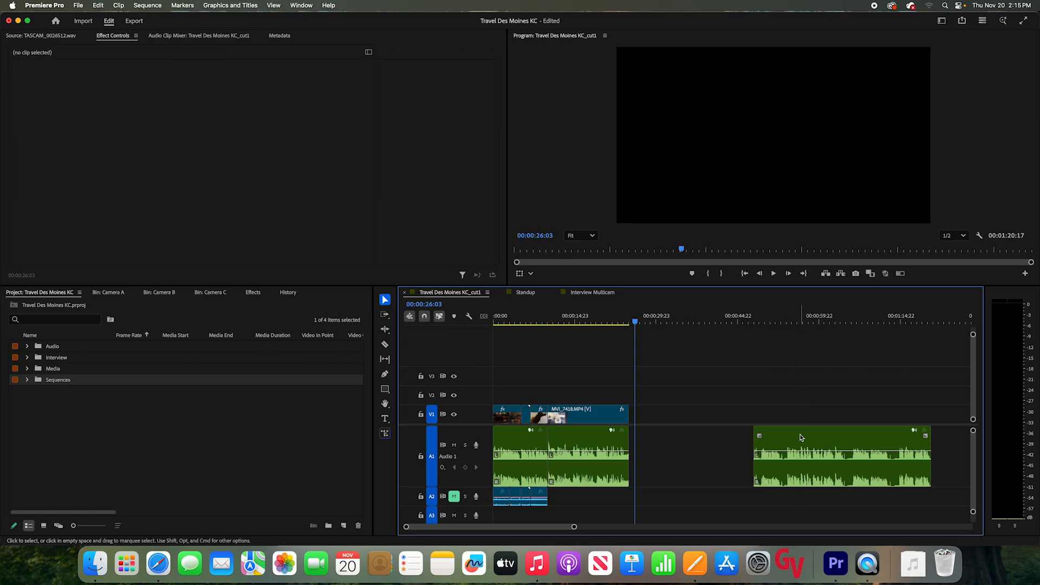
click(796, 437)
drag(789, 445, 924, 445)
key(super+v)
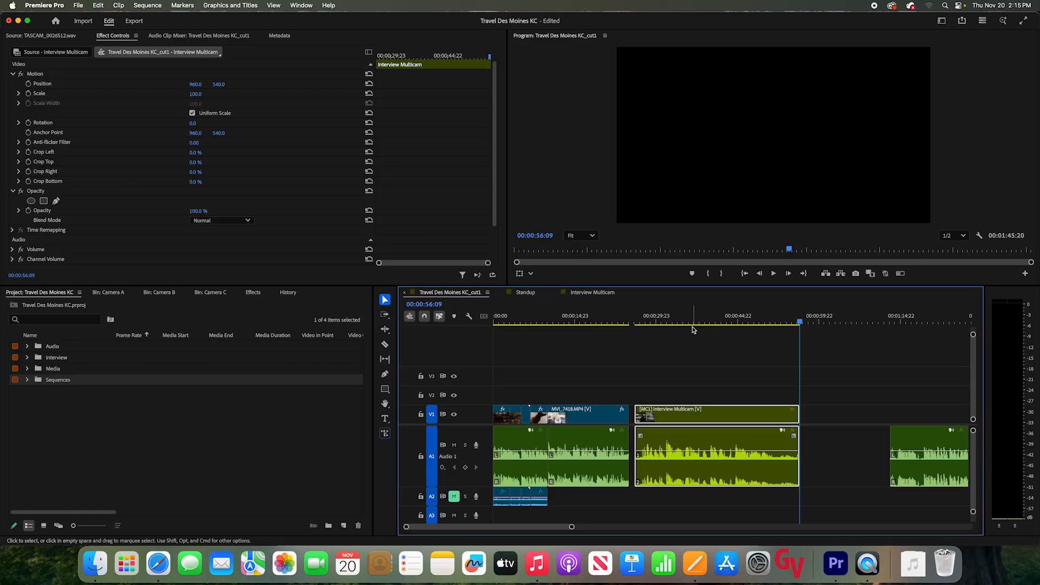
Trim the pasted Interview Multicam clip to the quote, butt it against MVI_7418.MP4 and play through the join
drag(782, 444, 669, 418)
click(623, 322)
drag(623, 322, 698, 323)
Compare the trimmed quote with the VOSOT Draft script in Pages and find the narration line about Fontenelle Supply Co. that follows it
click(694, 563)
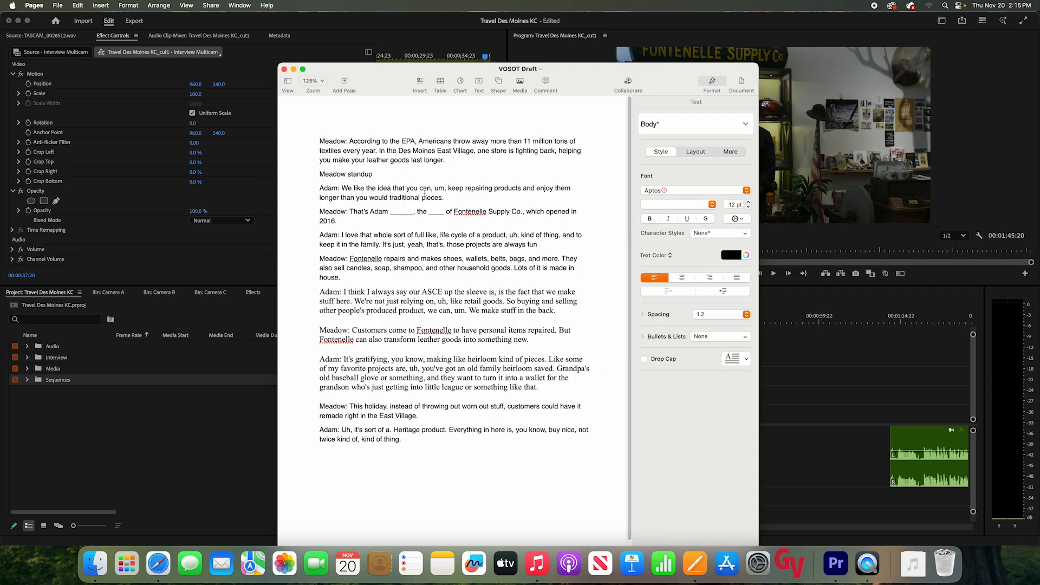
click(778, 424)
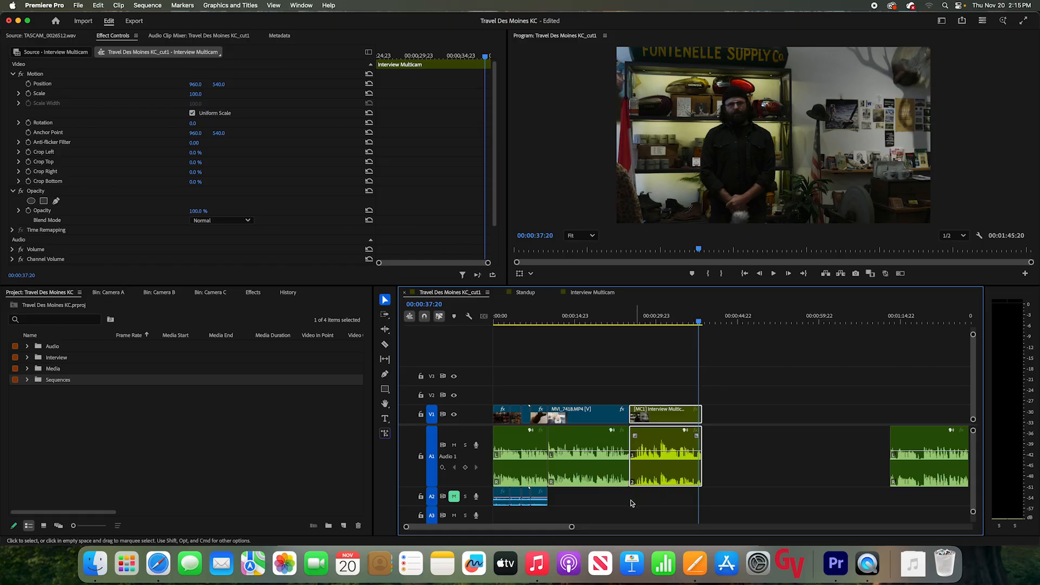
click(692, 573)
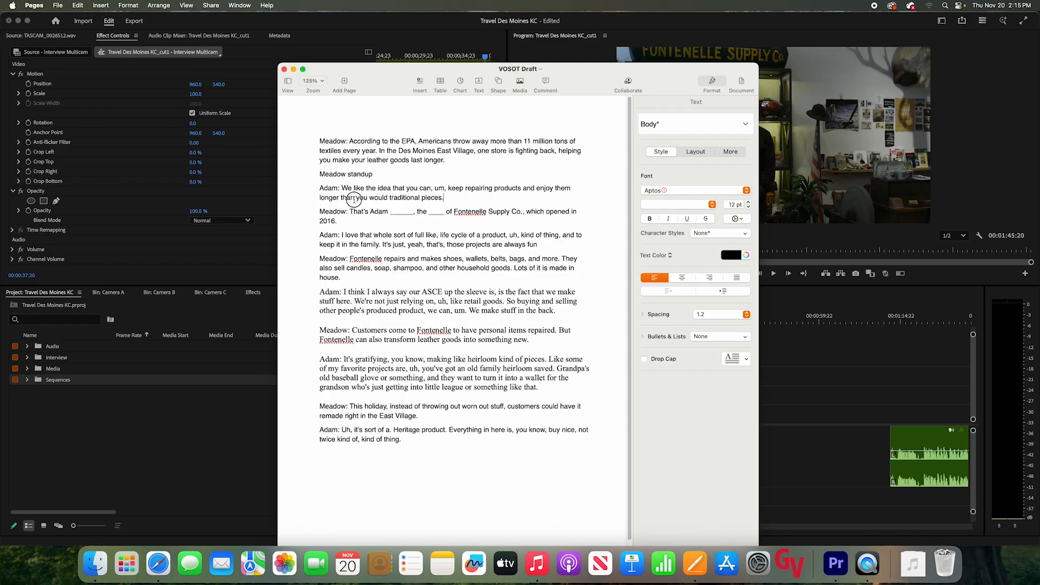
triple_click(354, 200)
click(356, 219)
drag(349, 211, 358, 221)
click(365, 224)
triple_click(346, 211)
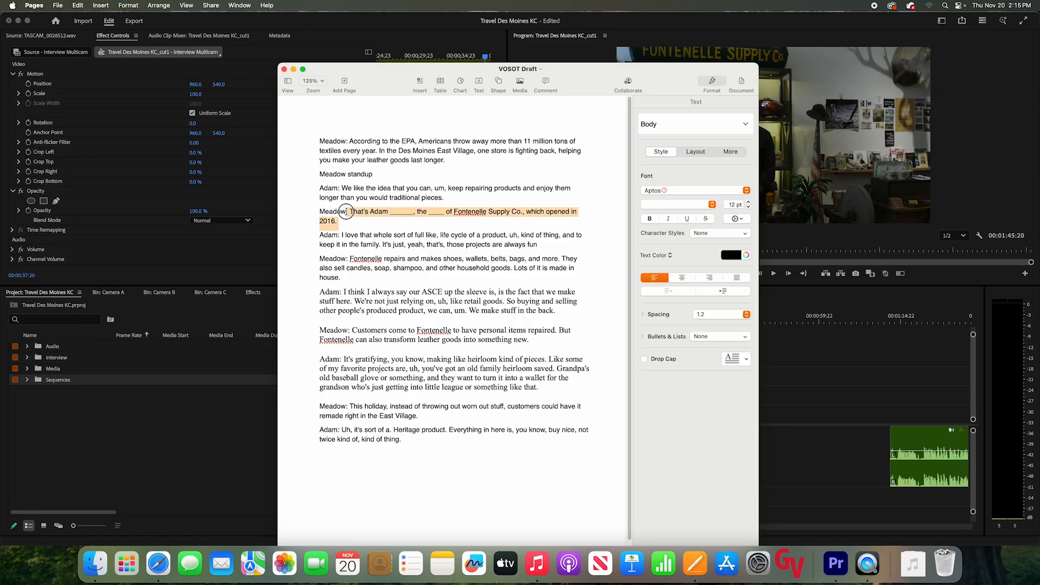
click(791, 405)
Play the remaining voiceover clip to find the end of its first line and split it at 00:01:18:03
drag(886, 321, 891, 321)
key(space)
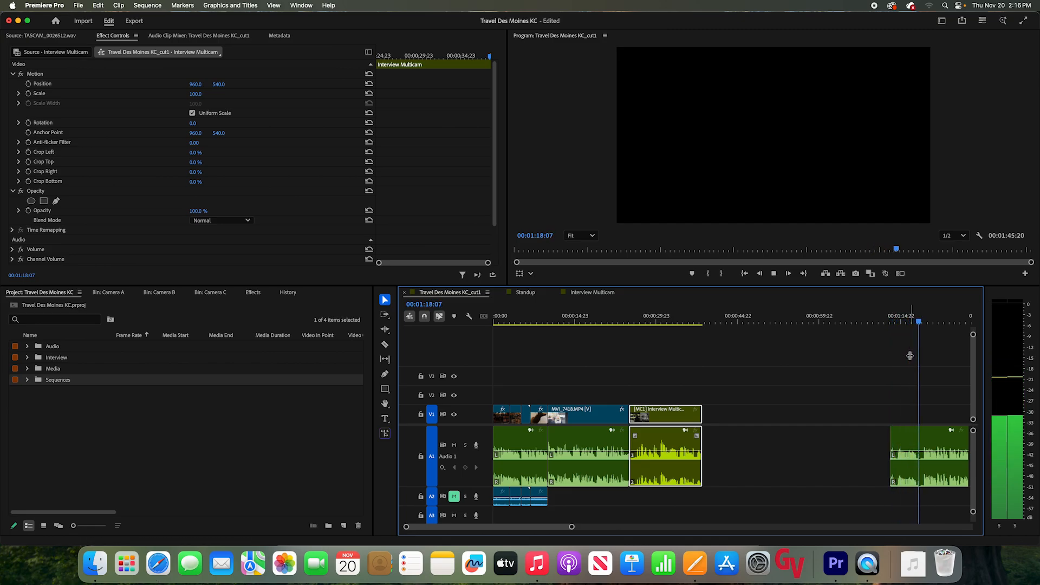
key(space)
drag(571, 526, 533, 525)
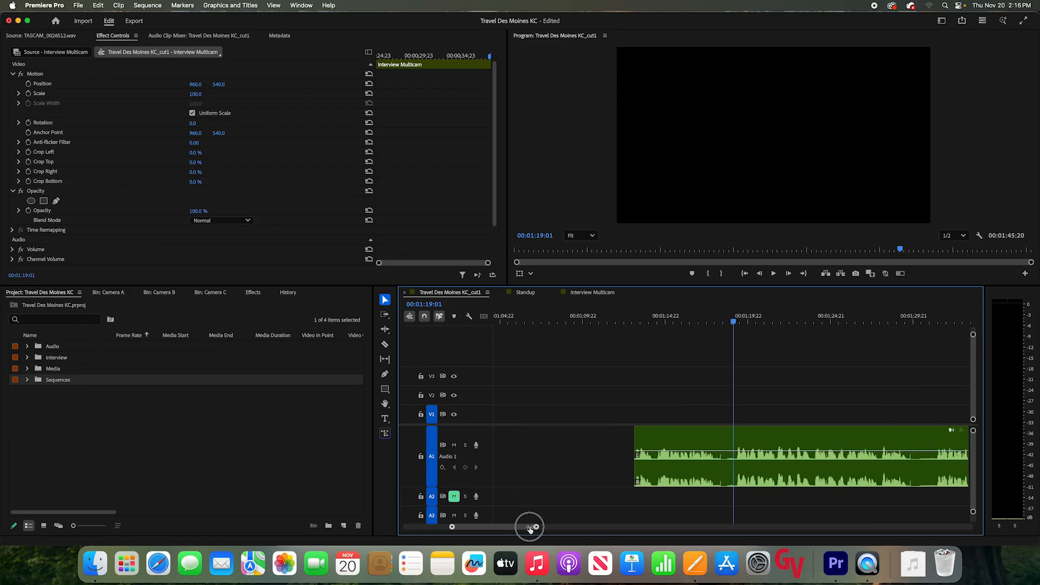
mouse_move(706, 320)
mouse_down()
mouse_move(689, 314)
mouse_move(718, 320)
mouse_up()
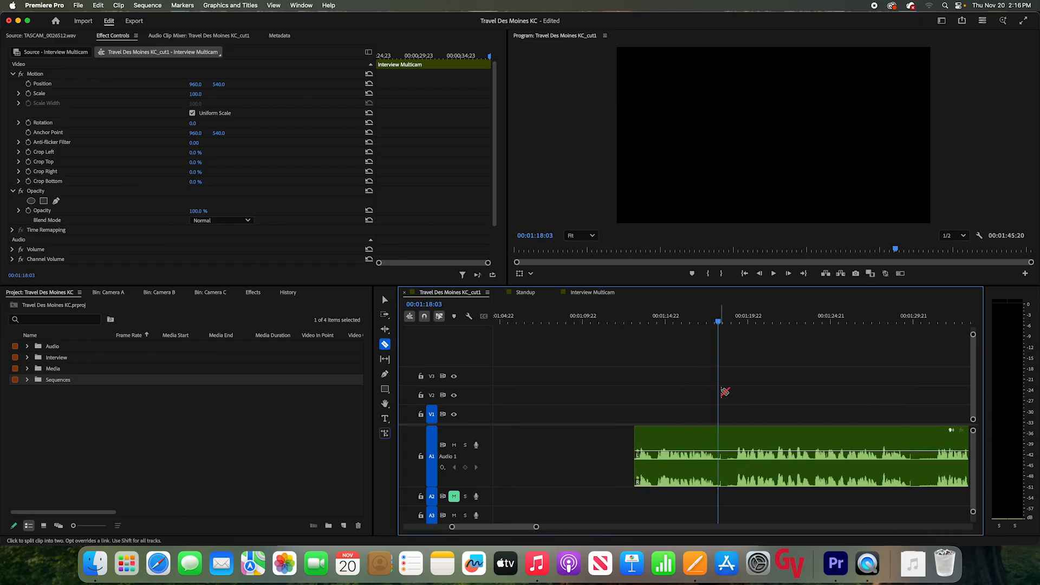
key(c)
click(722, 446)
key(v)
Move the separated voiceover line directly behind the Interview Multicam clip on audio track 1
drag(679, 452, 558, 450)
drag(536, 531, 634, 526)
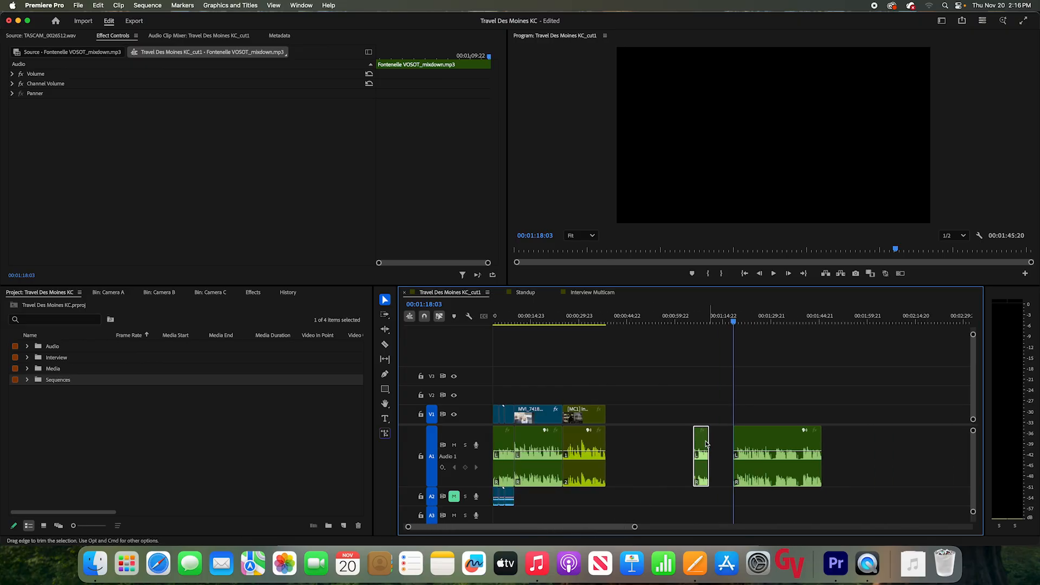
drag(703, 445, 617, 445)
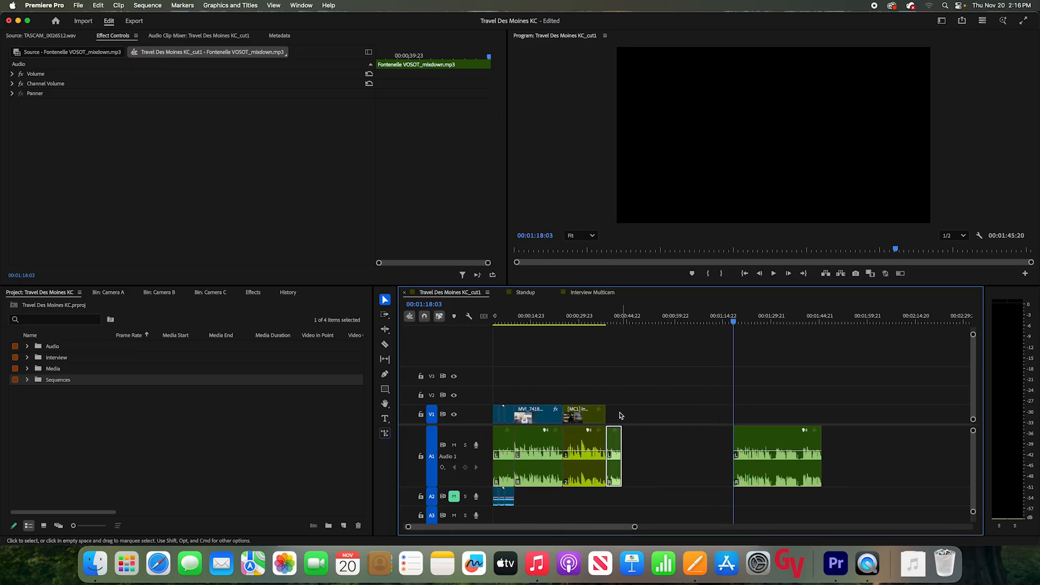
Look through the Camera C bin for b-roll to cover the moved voiceover line, previewing MVI_8328.MP4 and MVI_8329.MP4
click(611, 318)
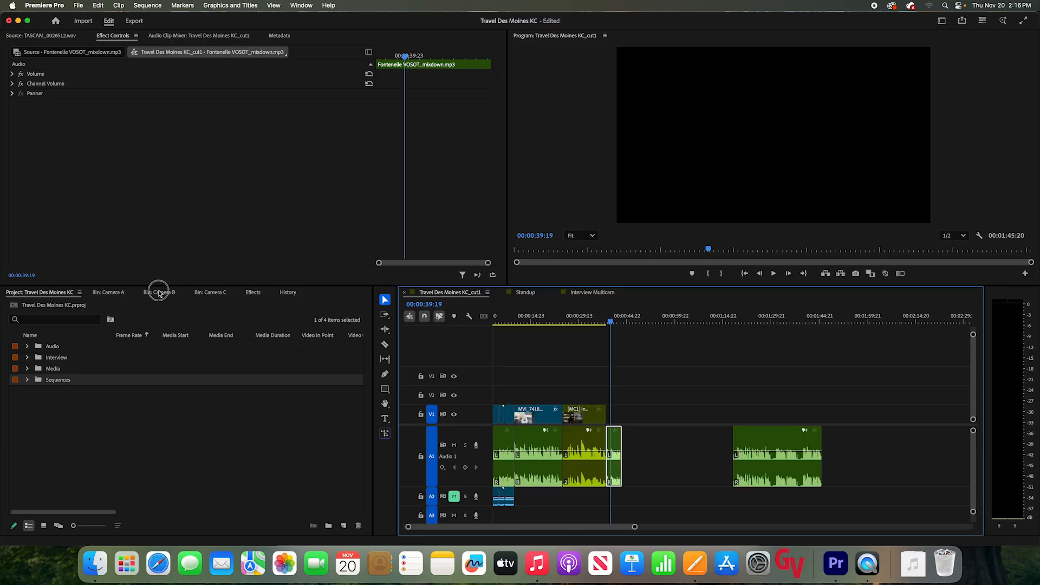
click(107, 292)
click(211, 293)
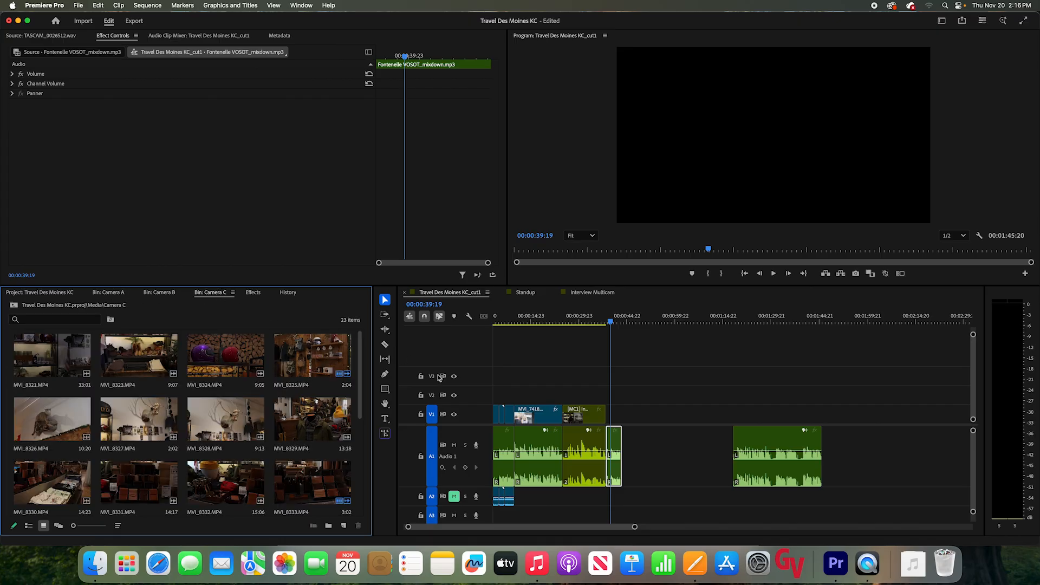
drag(638, 528, 563, 527)
mouse_move(720, 324)
mouse_down()
mouse_move(708, 322)
mouse_move(734, 322)
mouse_up()
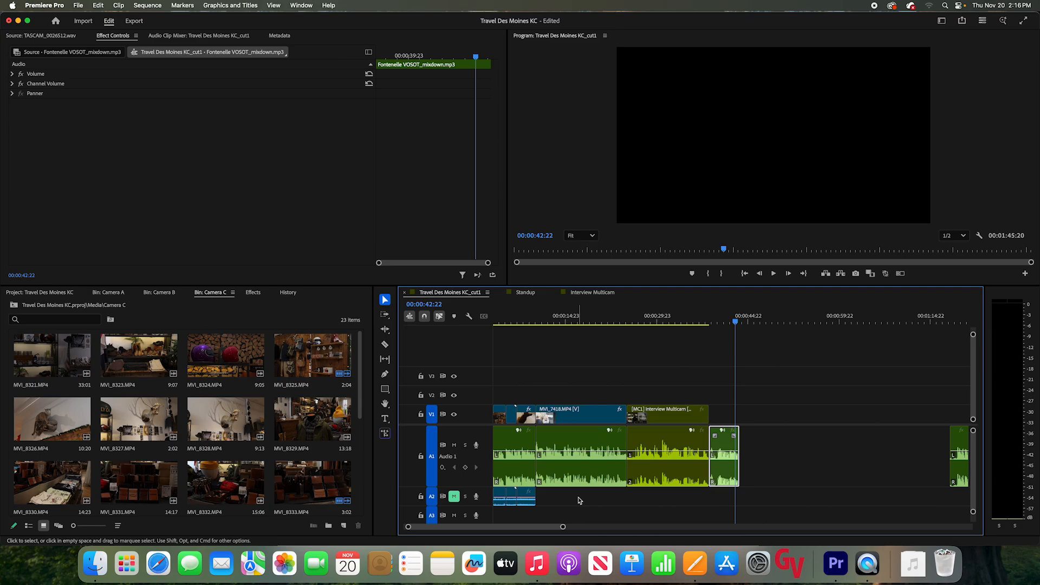
drag(563, 528, 583, 528)
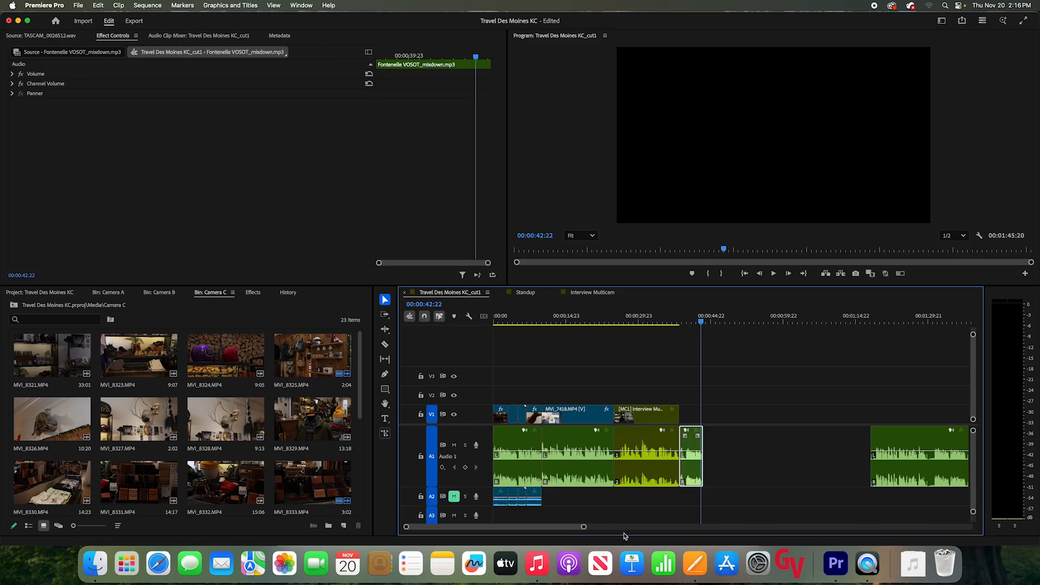
double_click(224, 424)
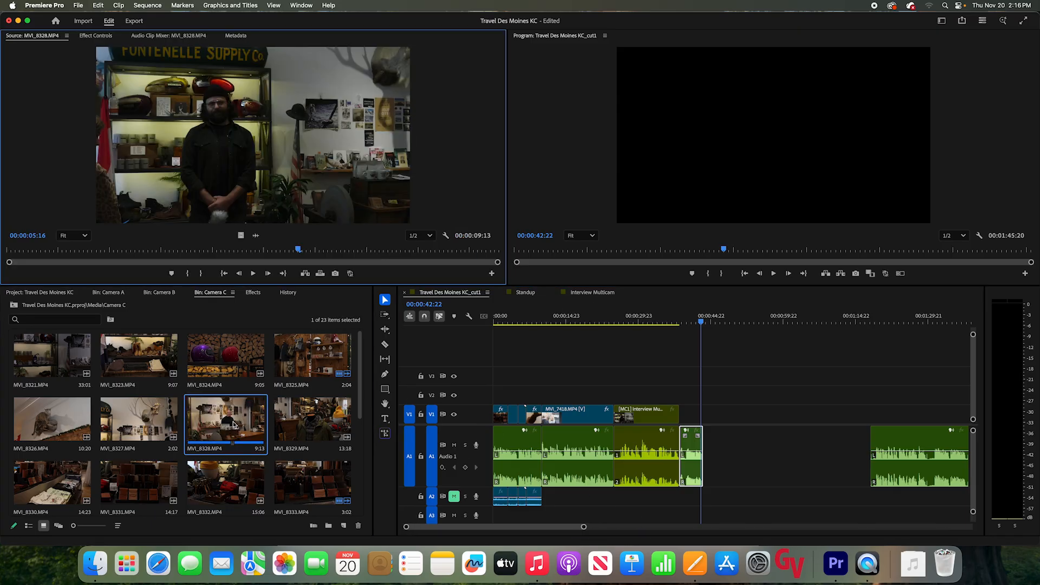
double_click(305, 422)
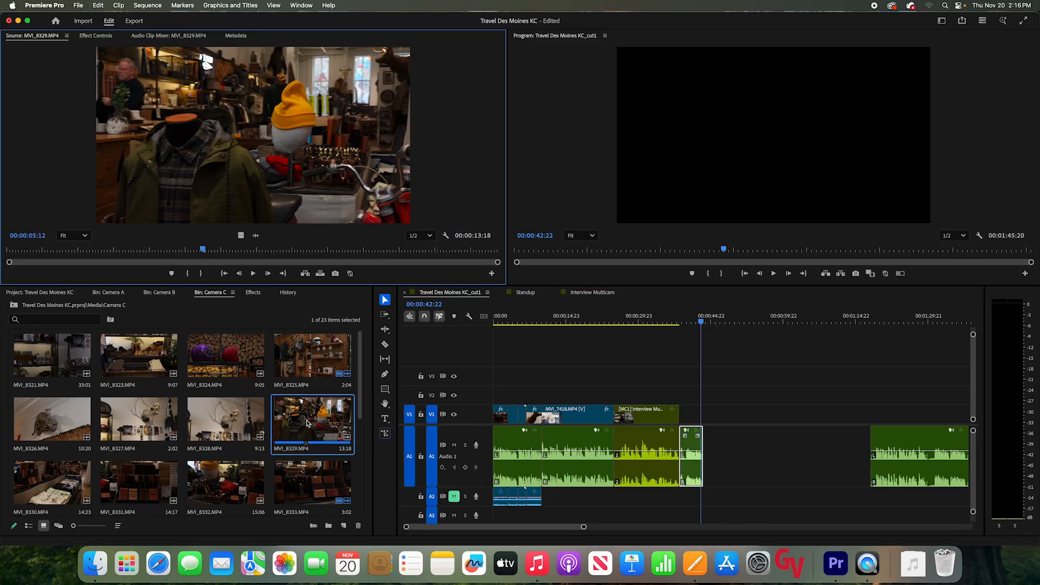
drag(206, 252, 264, 250)
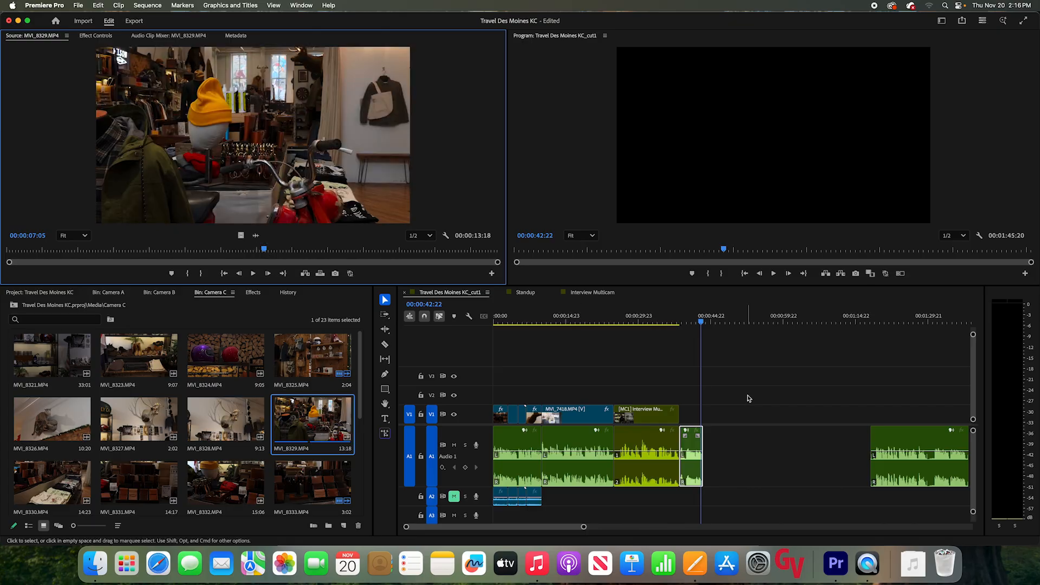
Check the end of the voiceover line and find the interview quote that follows it in the VOSOT Draft script in Pages
click(729, 411)
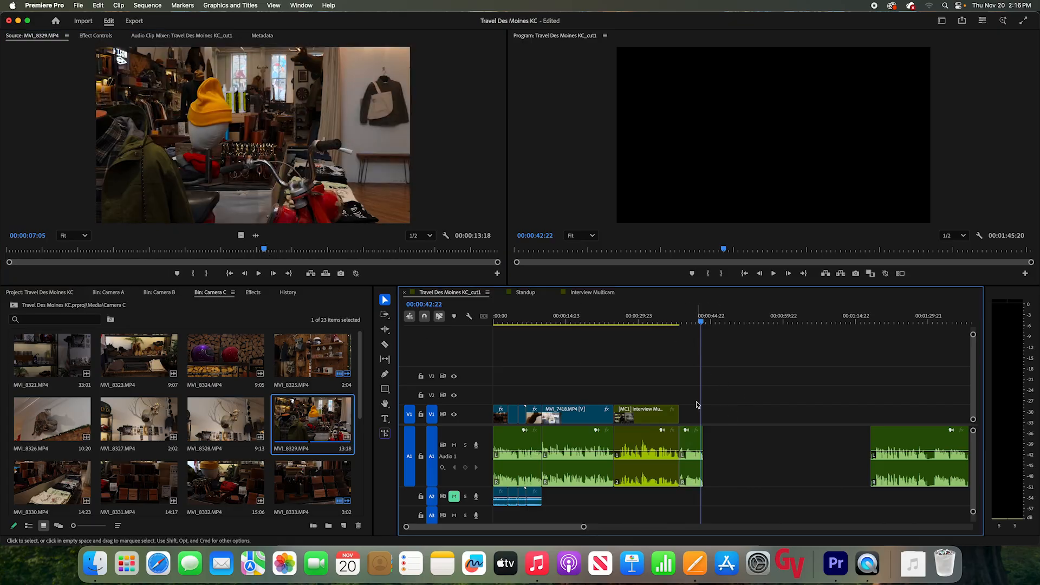
click(691, 322)
drag(691, 322, 704, 322)
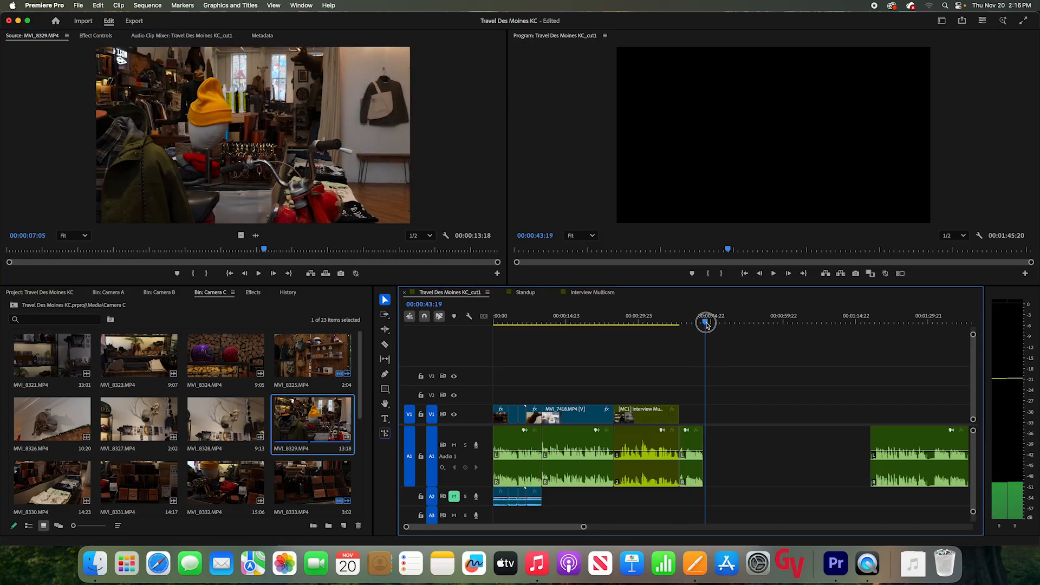
click(698, 566)
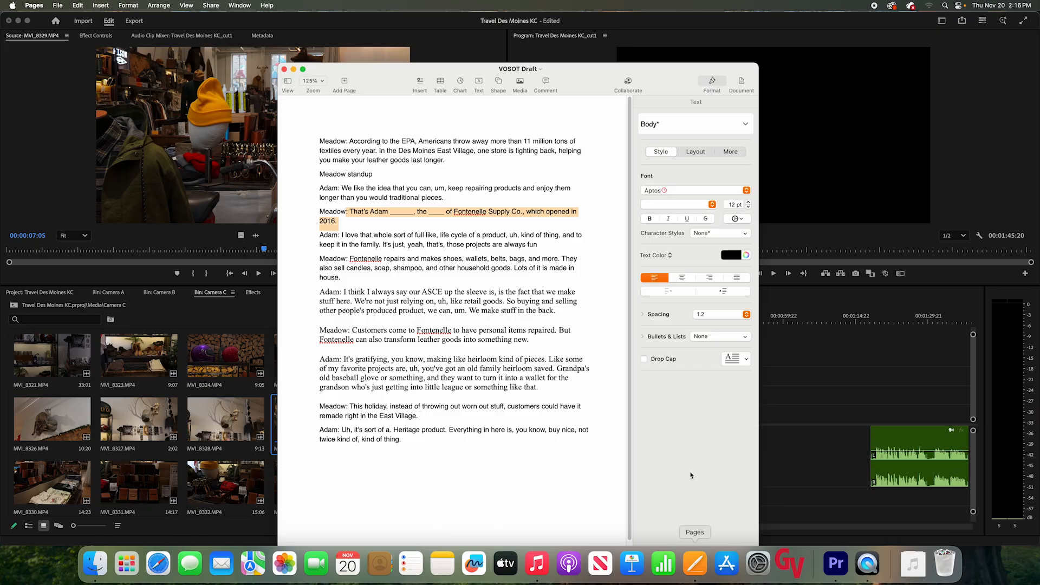
click(344, 236)
drag(360, 237, 567, 248)
click(566, 247)
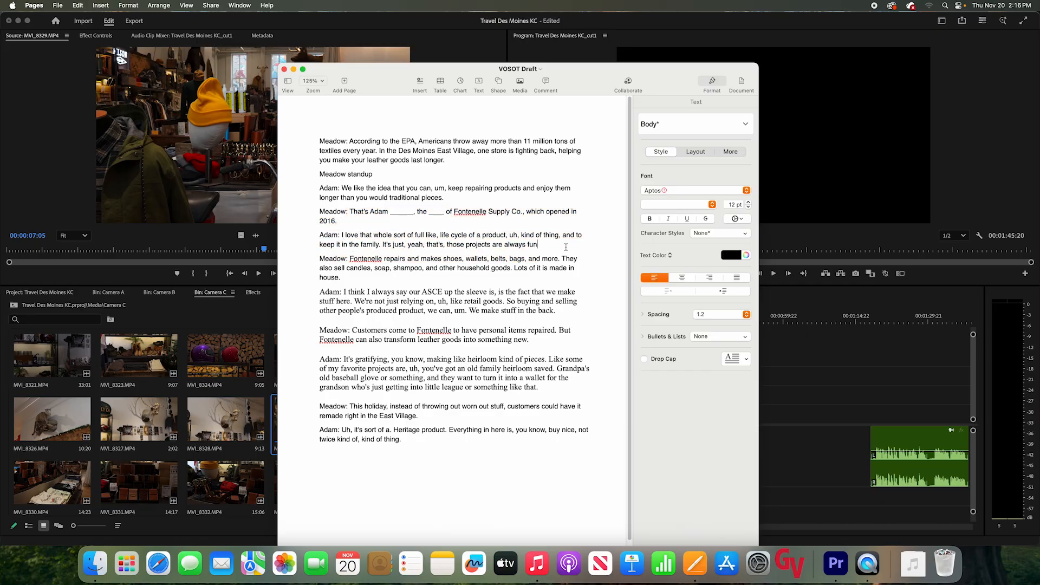
click(766, 393)
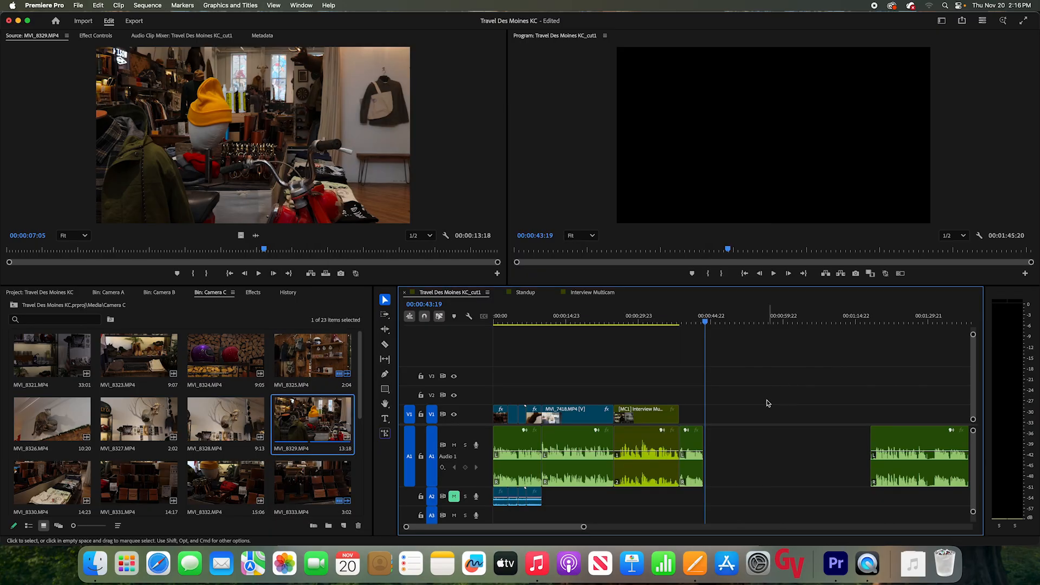
Split off a section about 20 seconds long from the Interview Multicam sequence, starting at 00:03:10:14, and select it
click(592, 292)
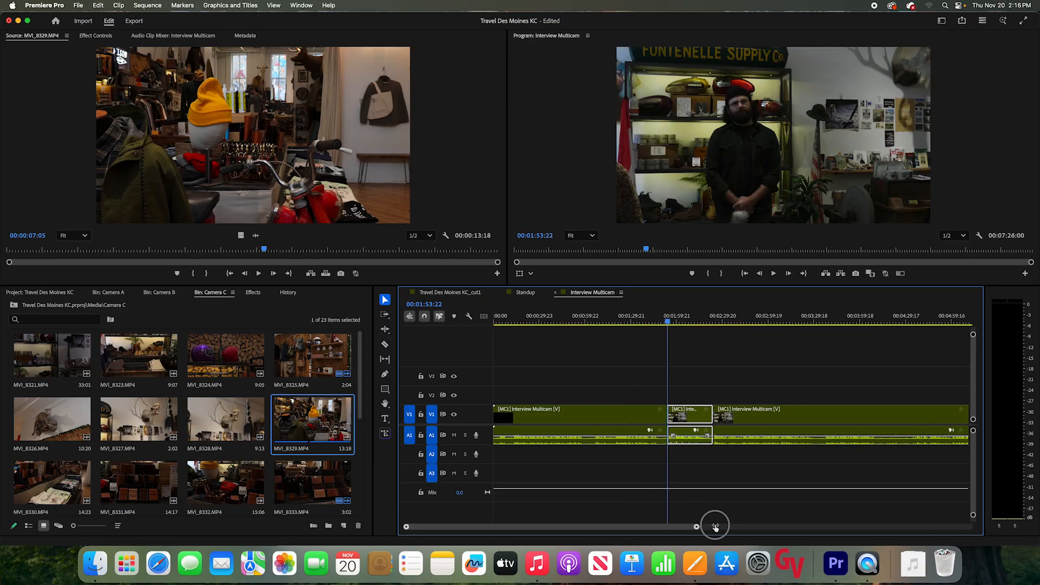
drag(714, 526, 830, 525)
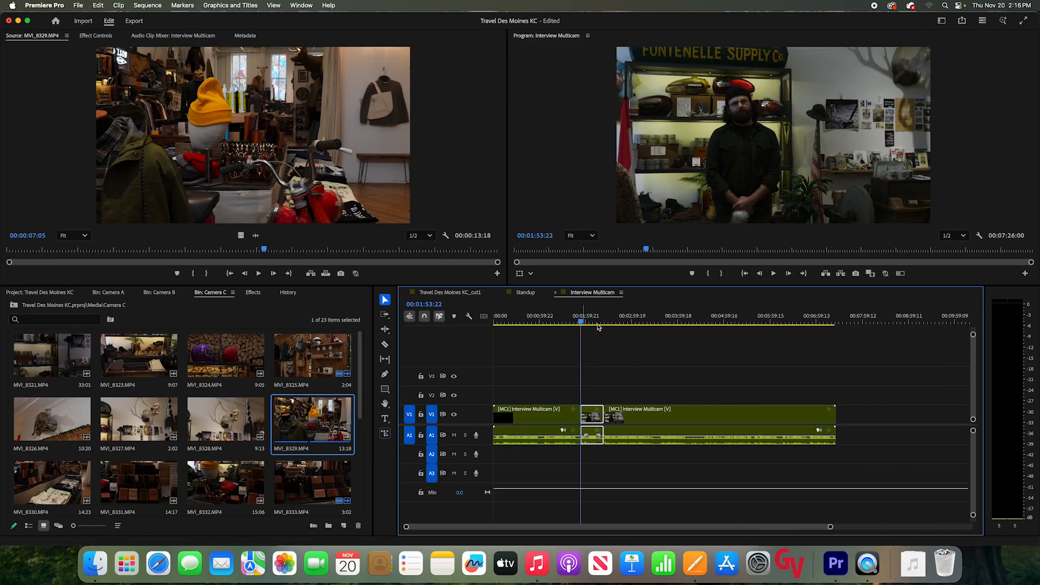
drag(622, 322, 639, 322)
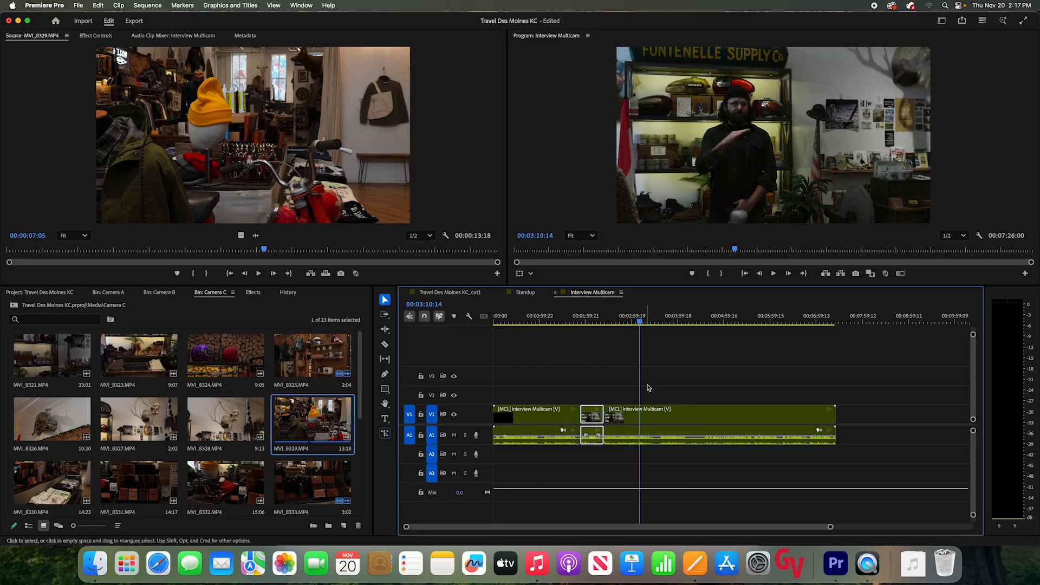
key(c)
click(639, 418)
click(655, 417)
key(v)
click(649, 418)
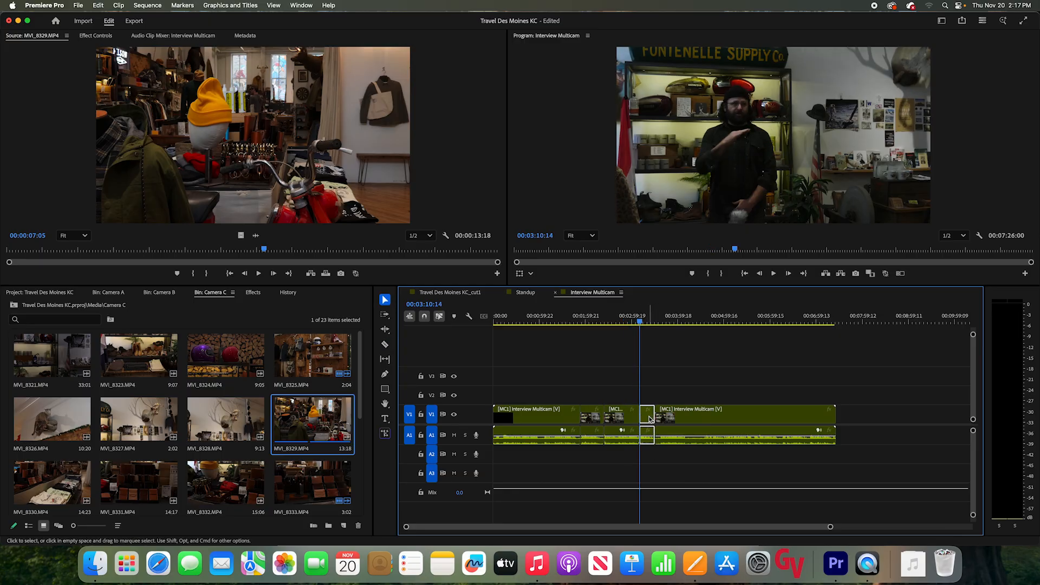
Paste the interview section into Travel Des Moines KC_cut1, butt it against the voiceover line and save the project
click(459, 295)
drag(703, 323, 711, 323)
key(super+v)
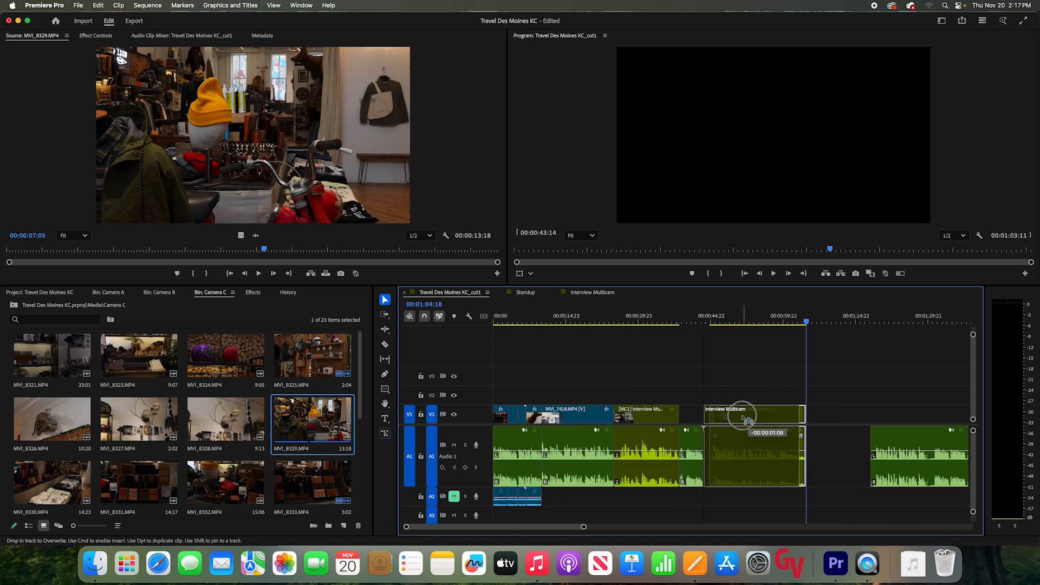
click(721, 319)
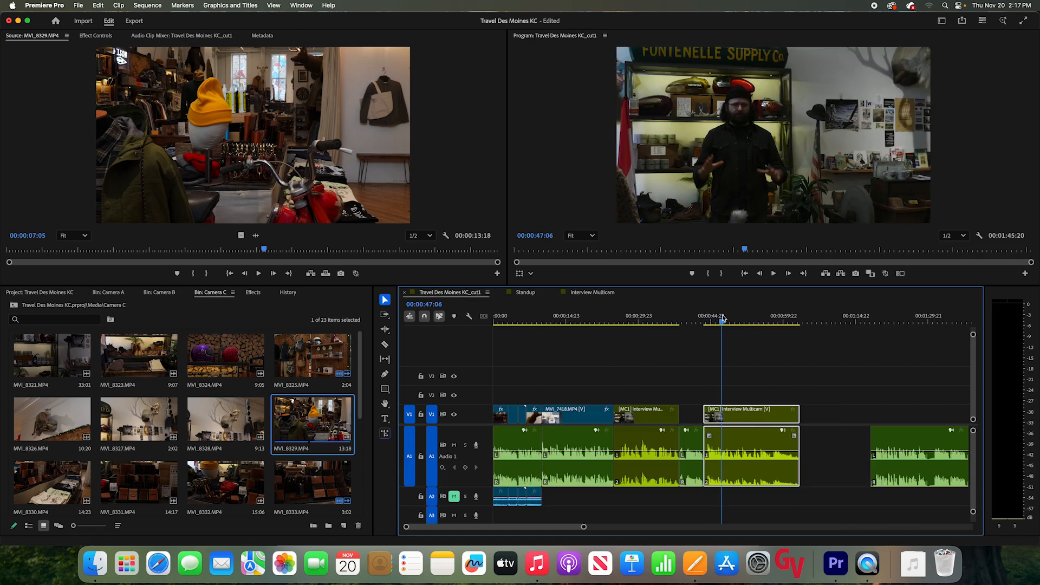
key(super+s)
mouse_move(728, 321)
mouse_down()
mouse_move(778, 322)
mouse_move(737, 323)
mouse_up()
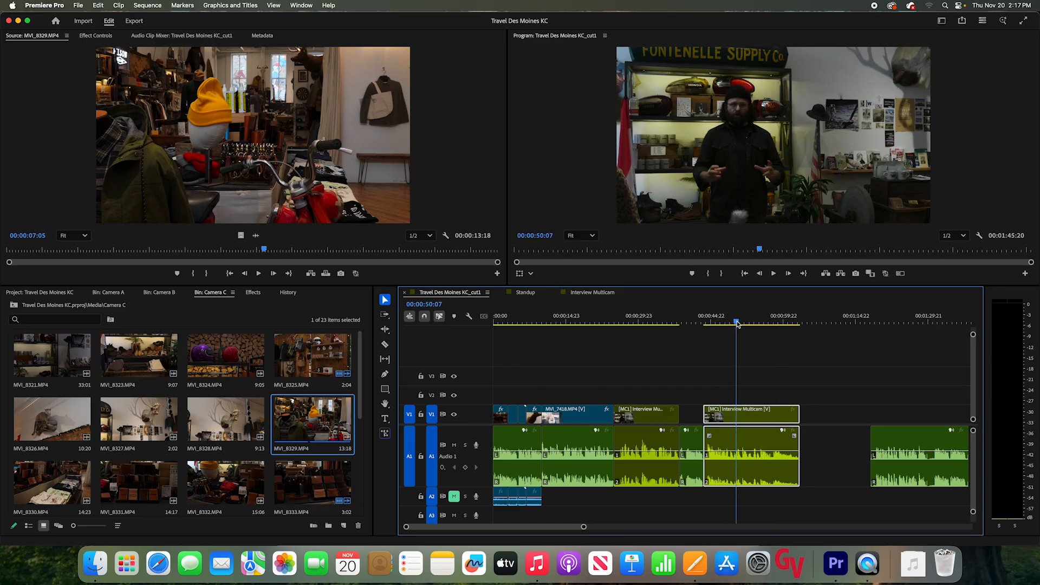
Try a MVI_8327.MP4 excerpt from 00:00:01:03 to 00:00:01:08 on video track 2 over the new interview clip, and delete it
double_click(225, 419)
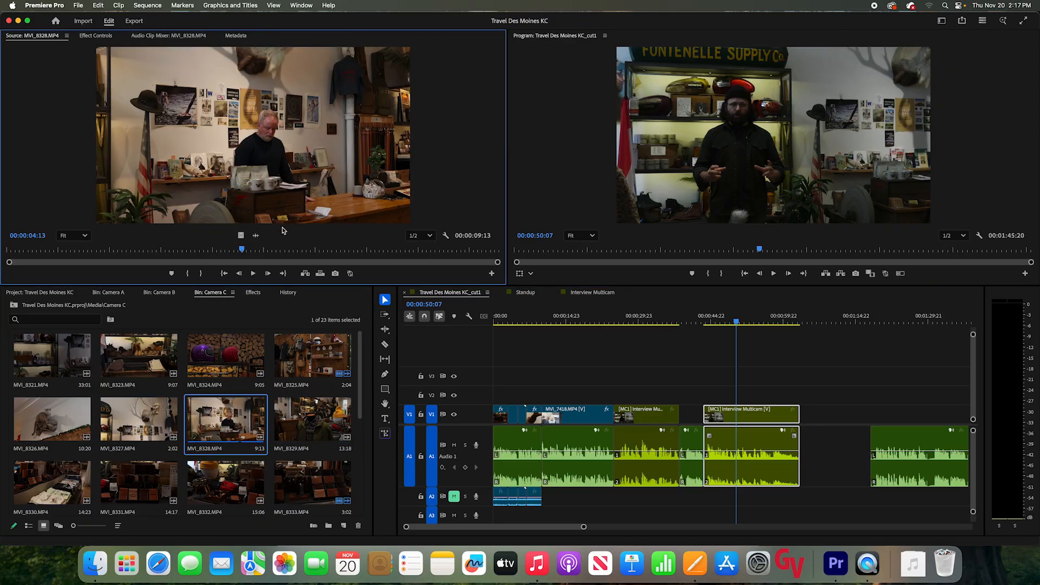
double_click(150, 422)
click(270, 251)
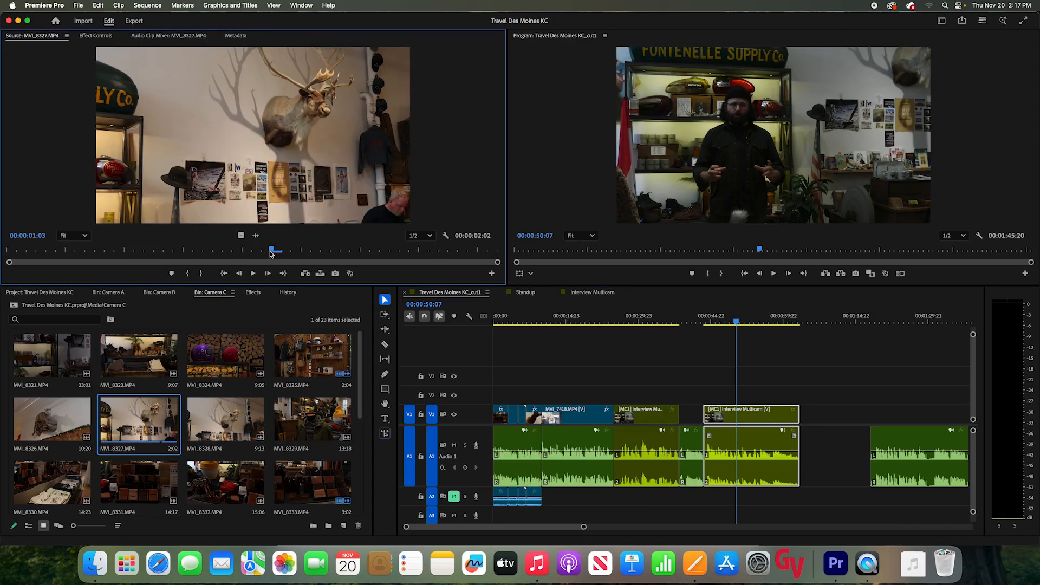
key(i)
key(shift+Right)
key(o)
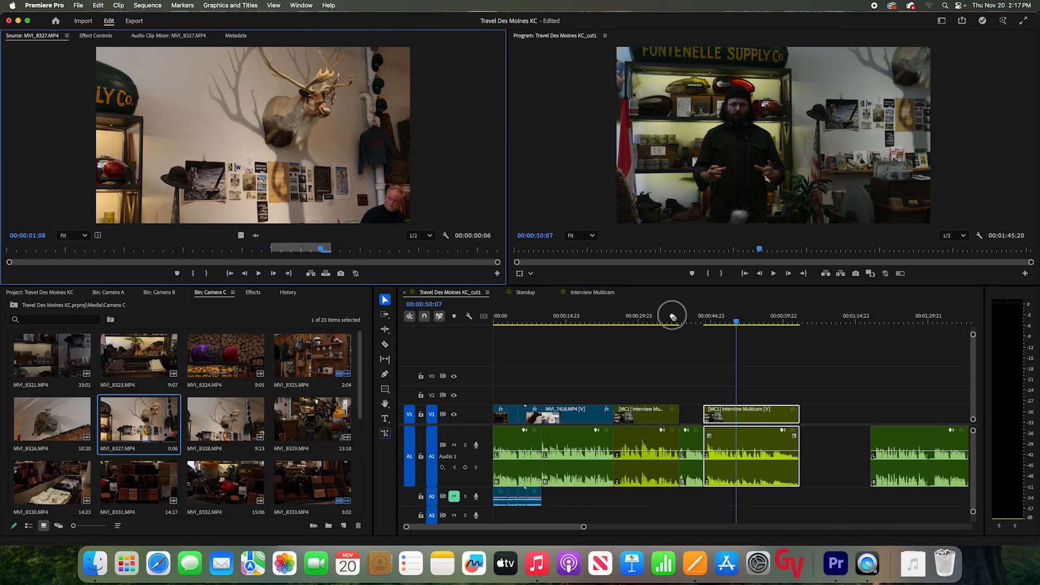
drag(672, 316, 704, 397)
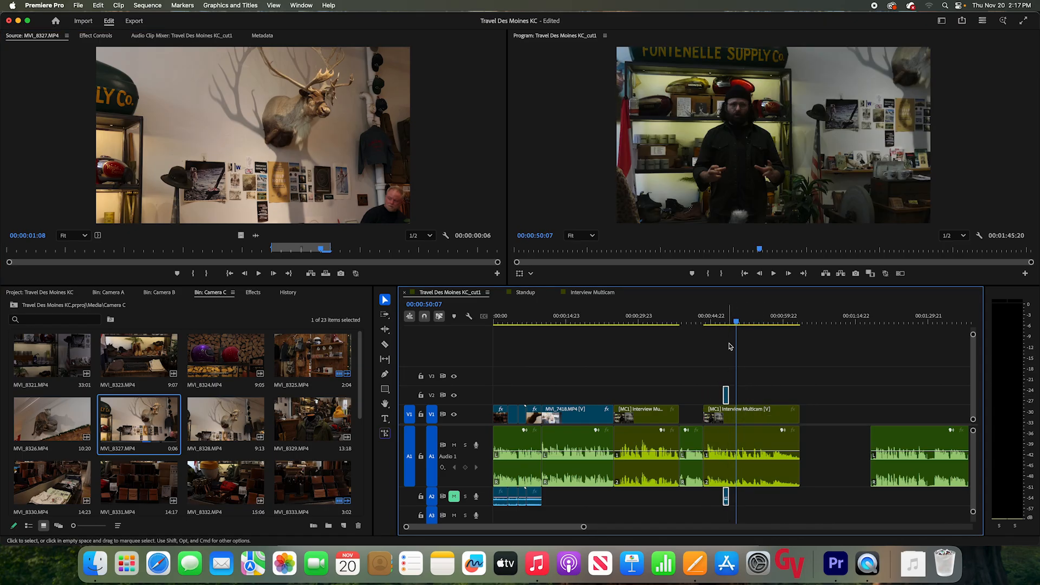
mouse_move(719, 321)
mouse_down()
mouse_move(710, 320)
mouse_move(723, 321)
mouse_up()
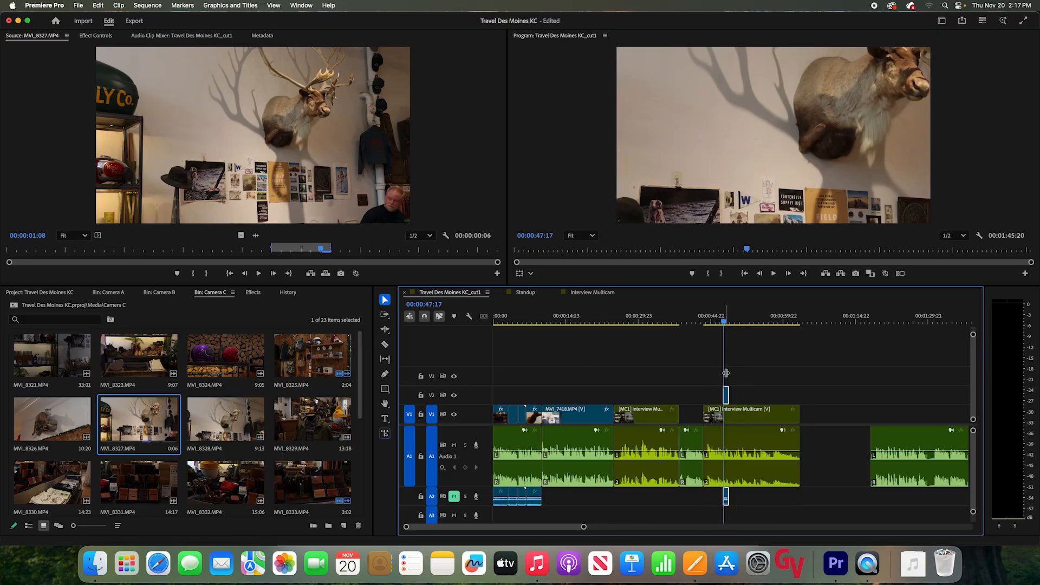
key(Delete)
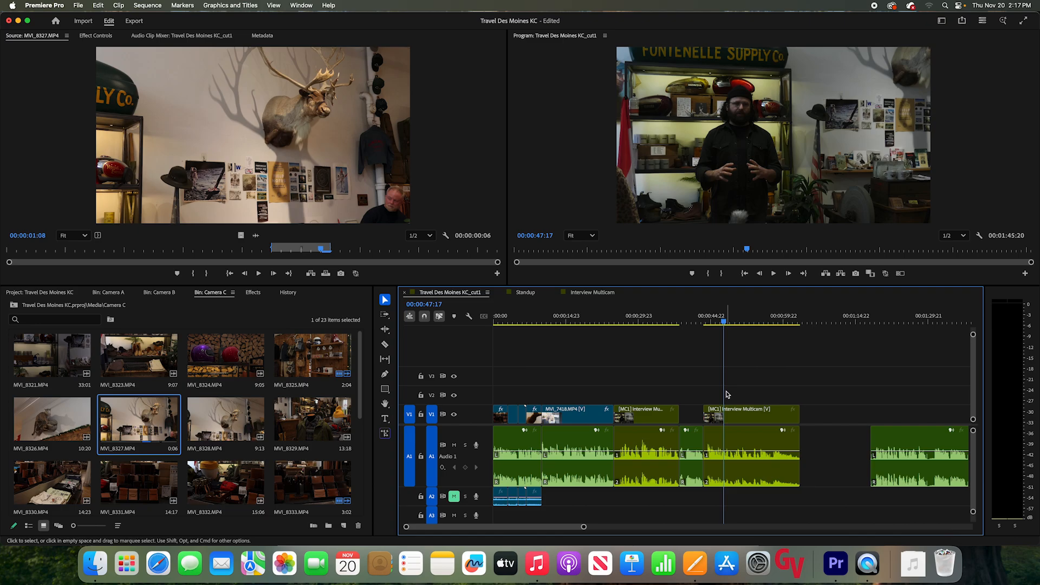
click(728, 418)
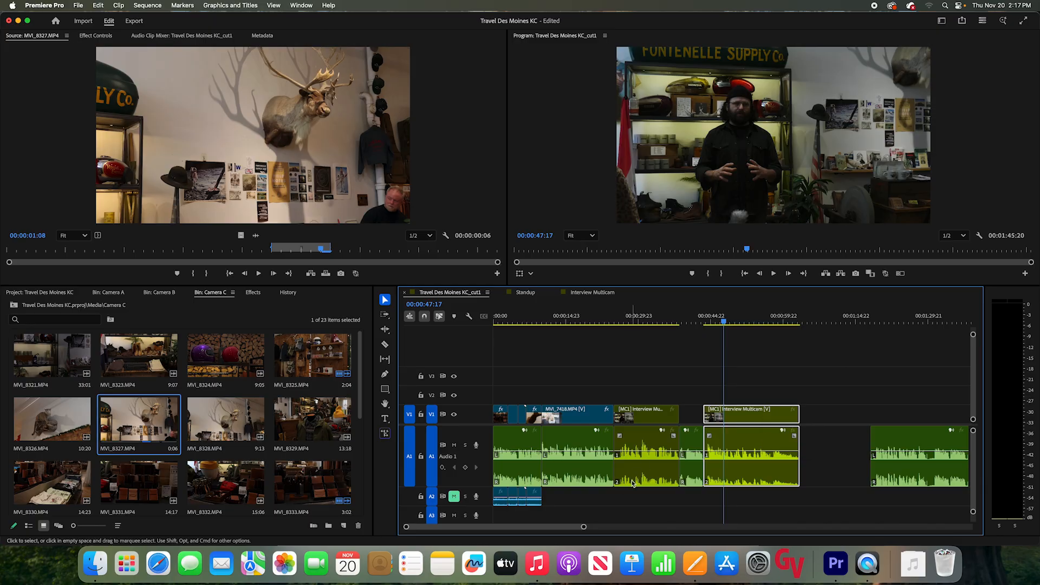
drag(585, 526, 614, 527)
click(764, 150)
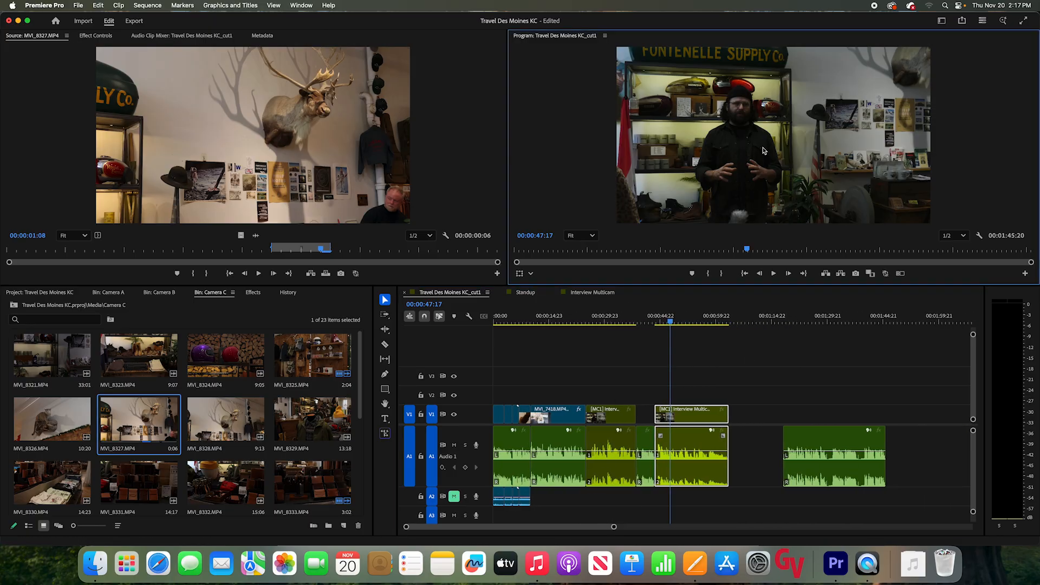
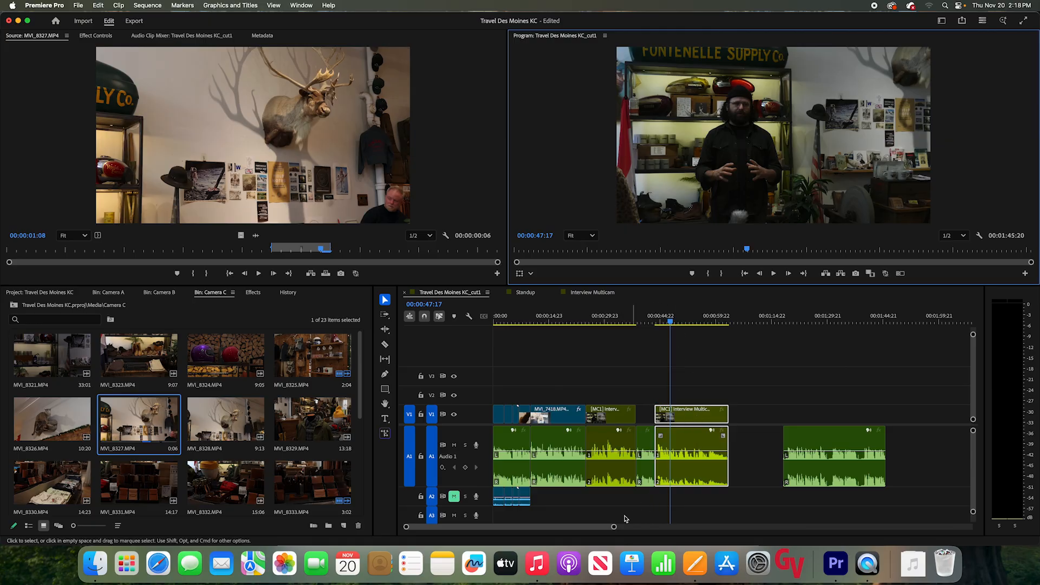
drag(613, 527, 687, 528)
Review the remaining interview quotes and narration lines in the VOSOT Draft script in Pages, through the closing quote, and return to Premiere Pro
click(695, 563)
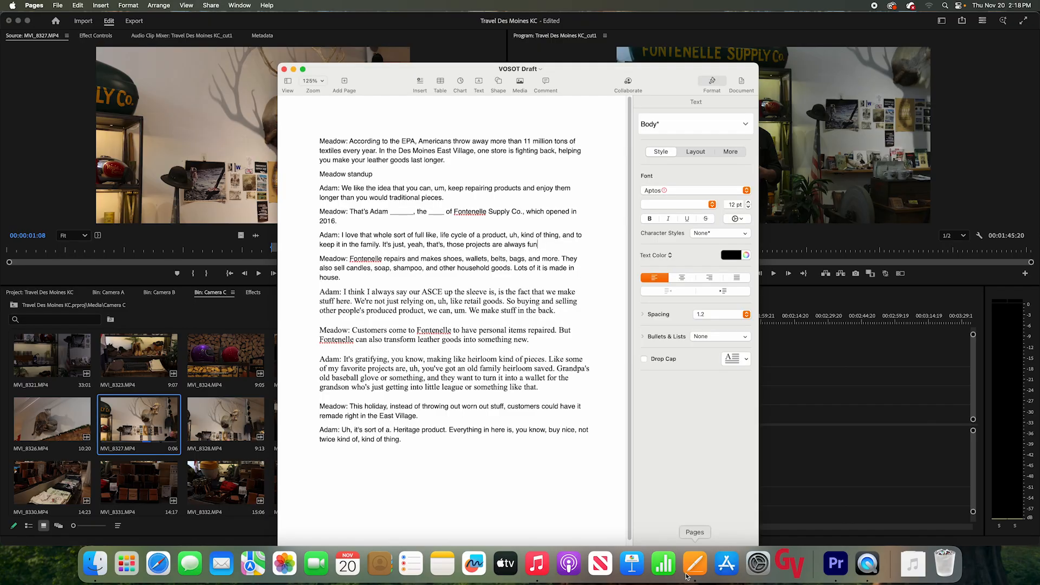
drag(441, 444, 319, 222)
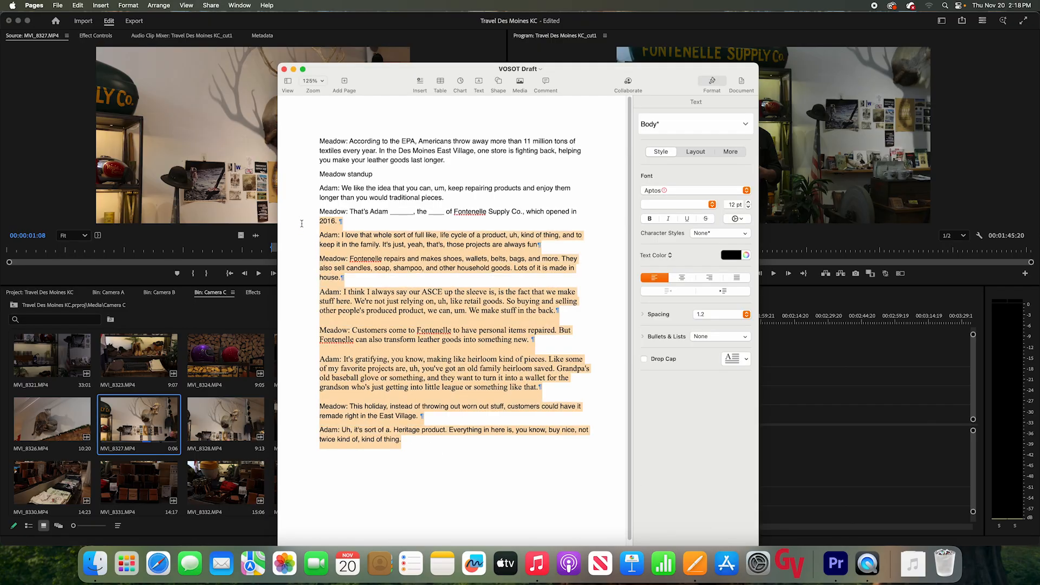
click(378, 284)
drag(444, 439, 369, 308)
click(349, 264)
triple_click(342, 256)
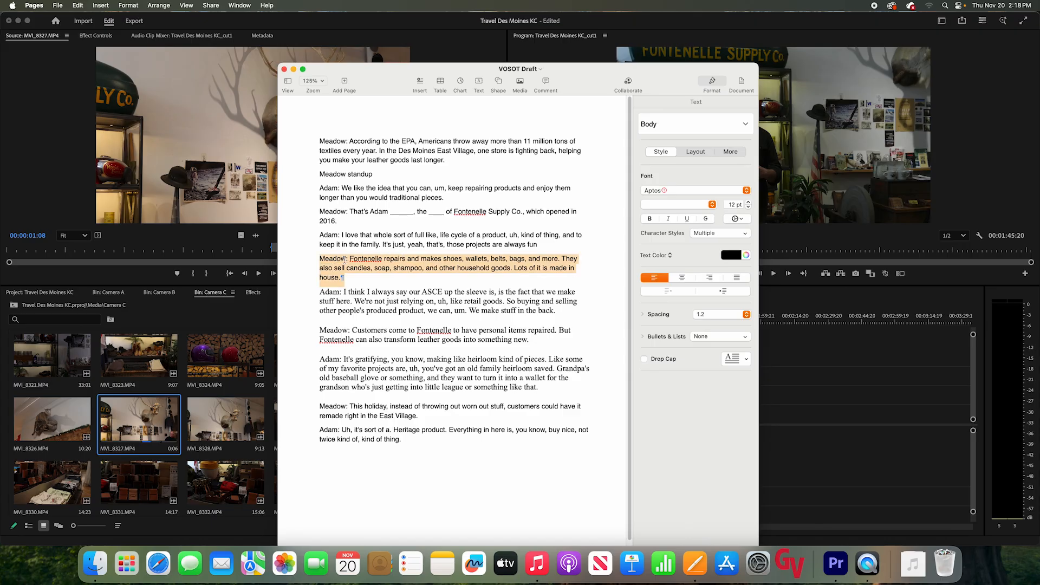
triple_click(353, 301)
click(355, 337)
triple_click(355, 337)
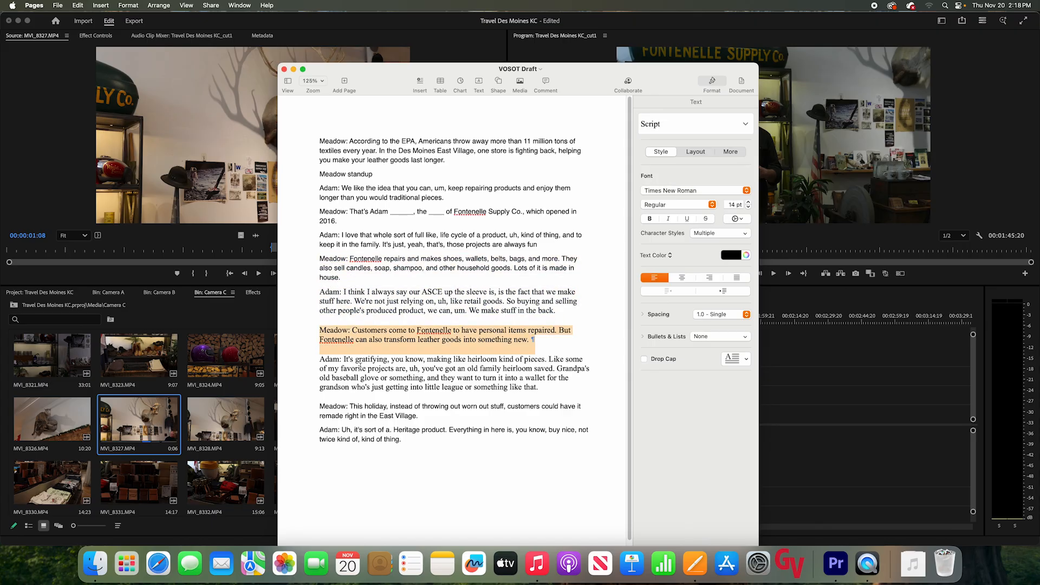
triple_click(360, 367)
click(361, 367)
triple_click(367, 408)
triple_click(368, 430)
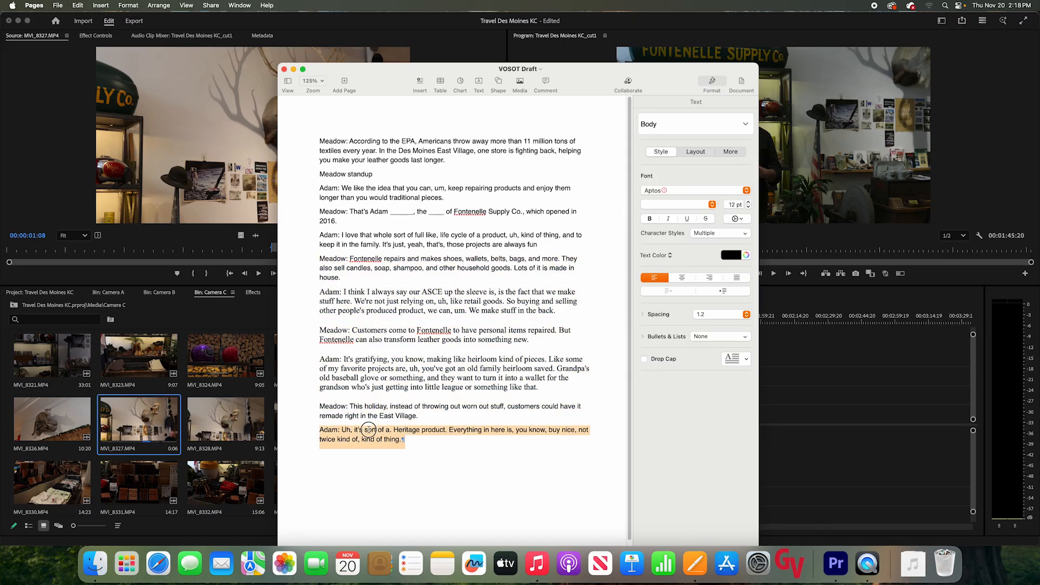
click(456, 437)
drag(440, 441, 301, 427)
click(413, 441)
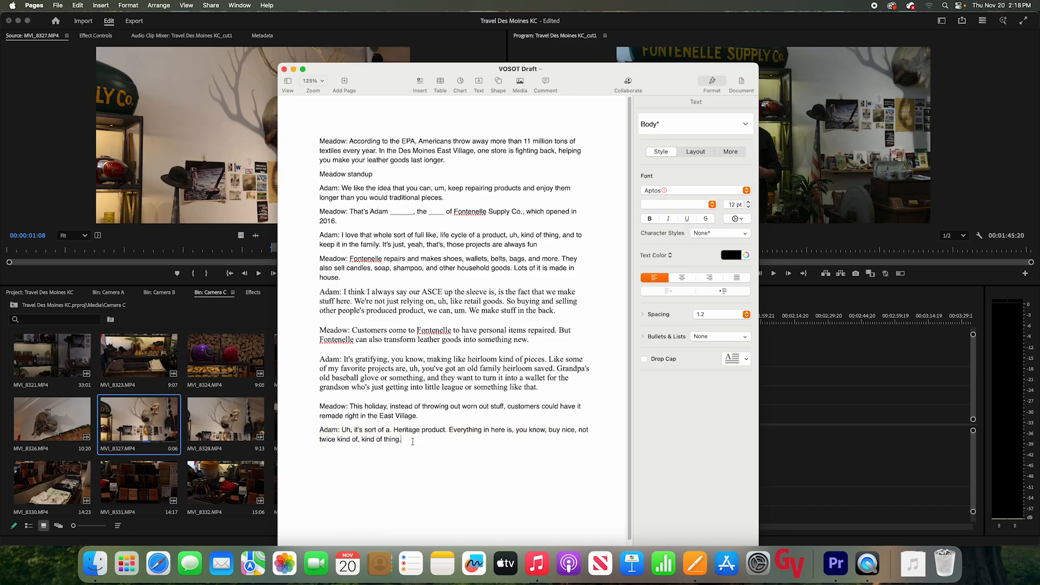
click(838, 429)
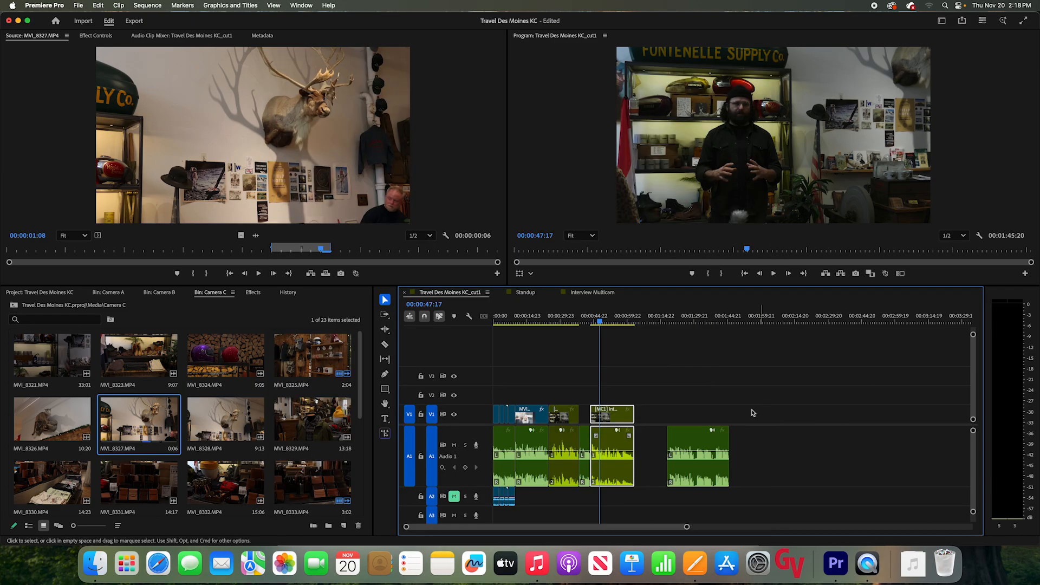
Select the new interview clip in Travel Des Moines KC_cut1 and show the multi-camera view in the program monitor
click(698, 440)
click(665, 391)
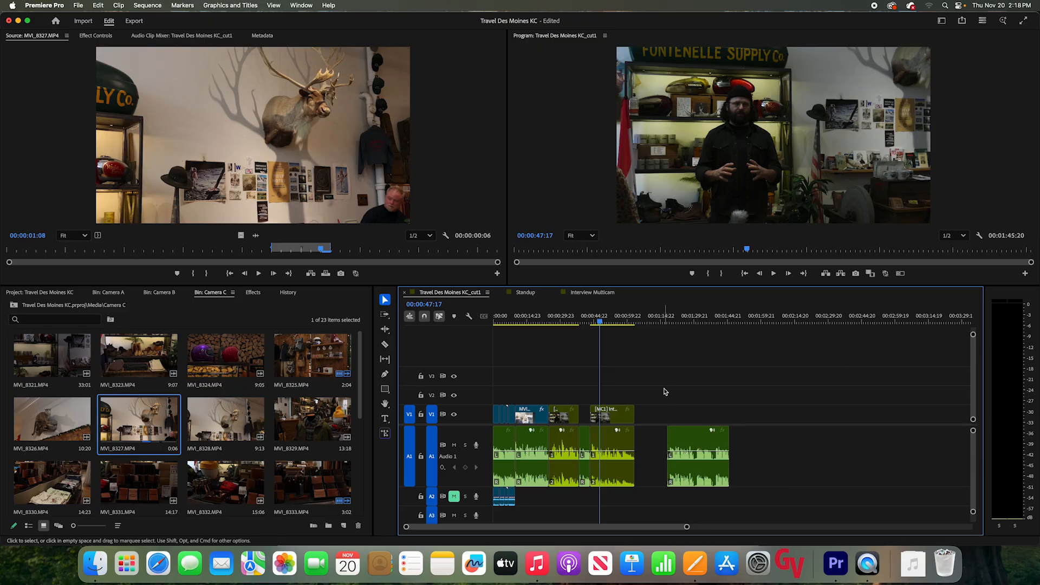
click(619, 417)
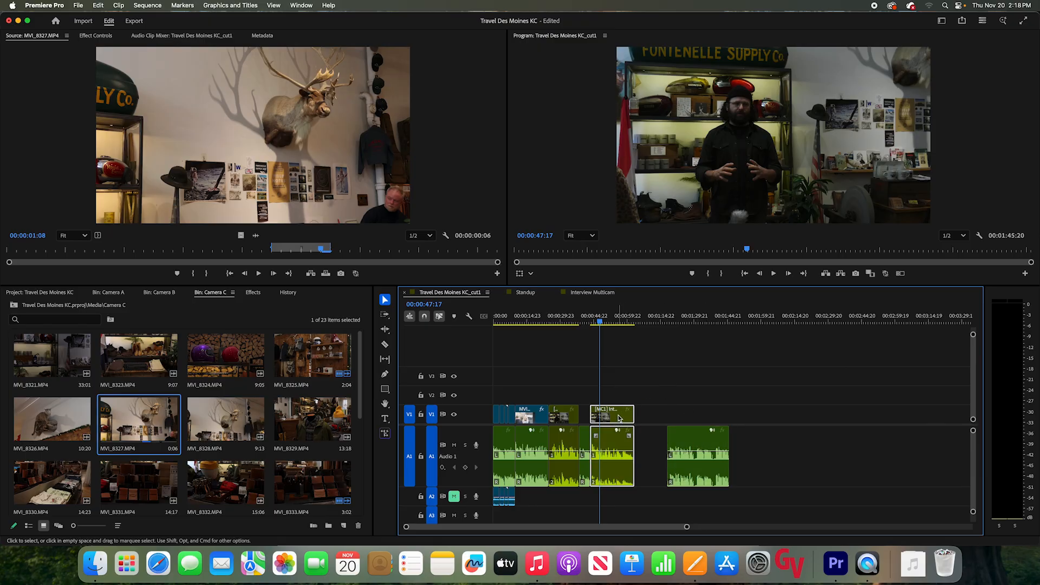
click(900, 274)
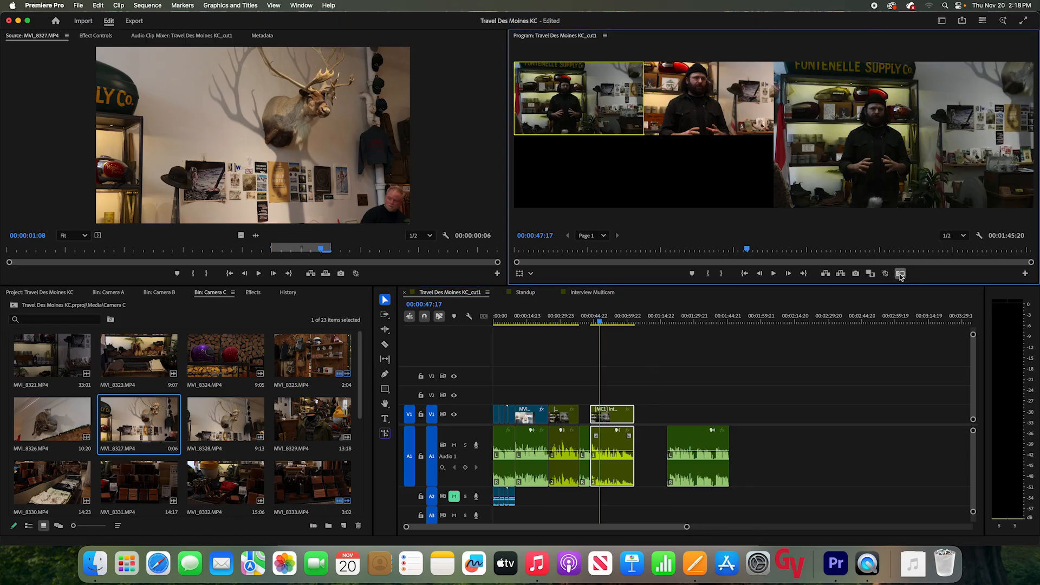
drag(599, 322, 611, 326)
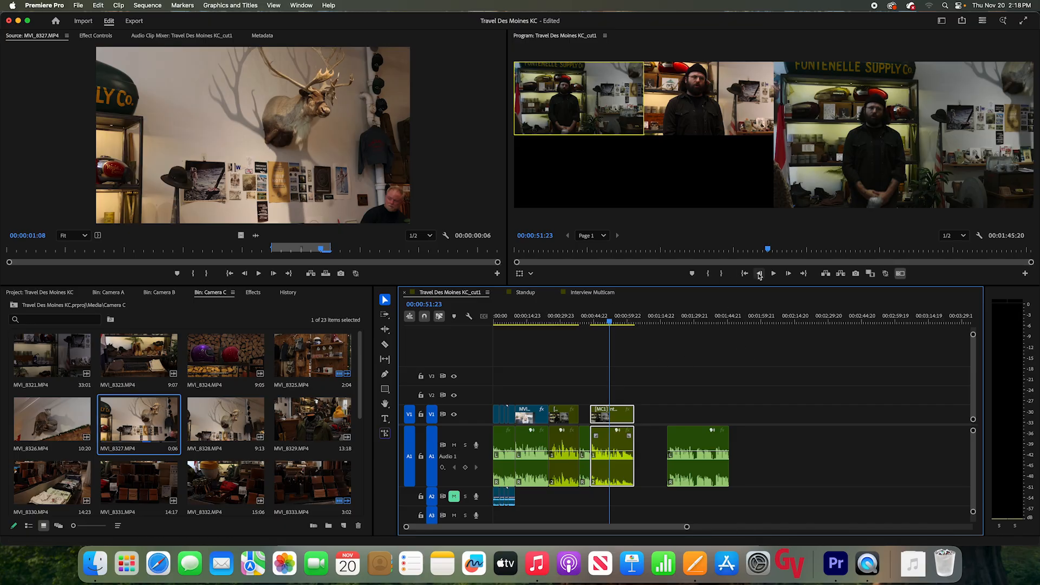
drag(686, 527, 587, 526)
click(900, 274)
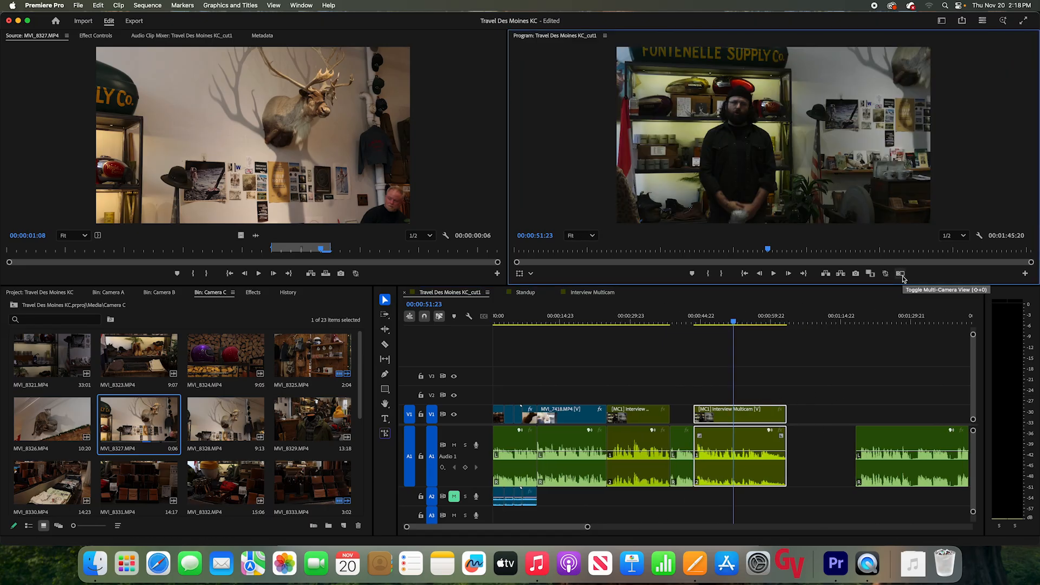
click(900, 274)
Split the new interview clip at 00:00:48:19 and switch its second part to the closer Camera 2 angle
mouse_move(720, 321)
mouse_down()
mouse_move(743, 321)
mouse_move(718, 321)
mouse_up()
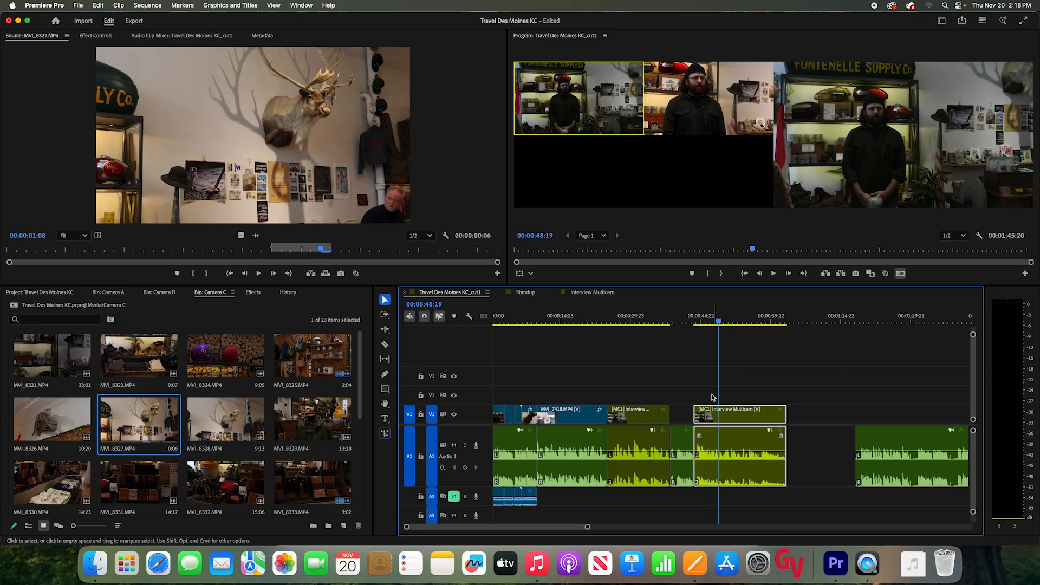
key(c)
click(722, 417)
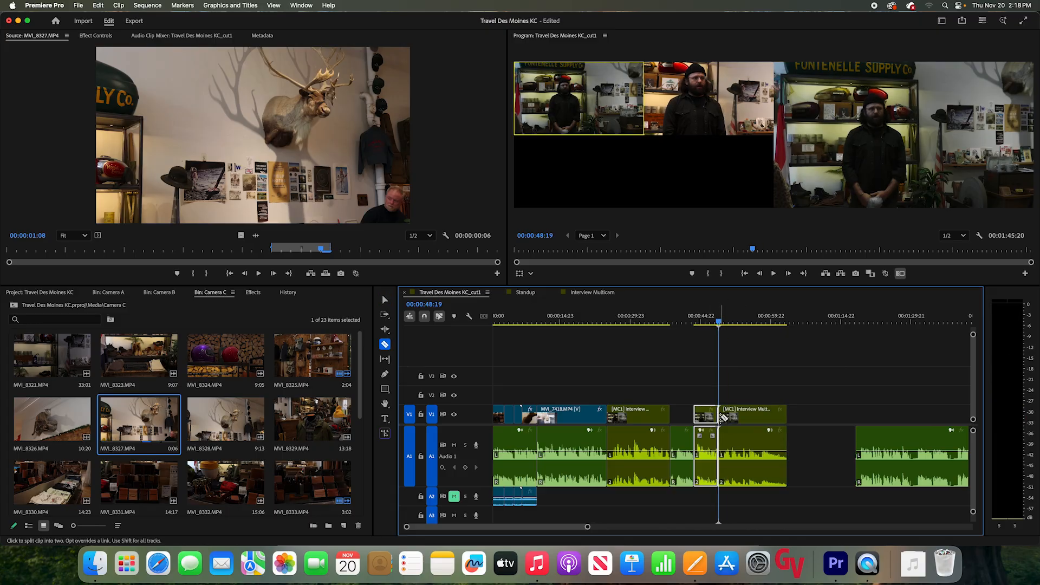
key(v)
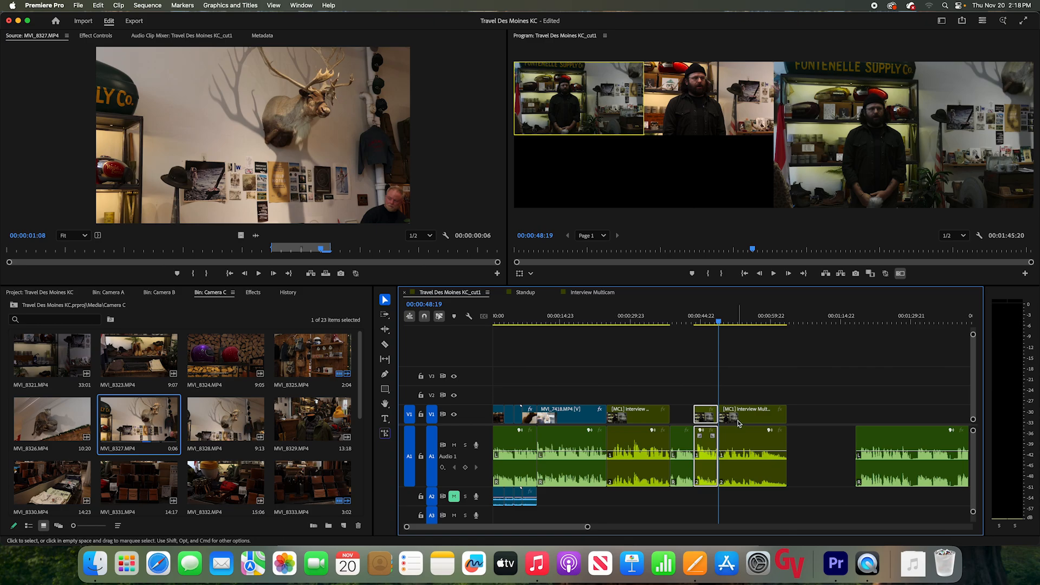
click(755, 418)
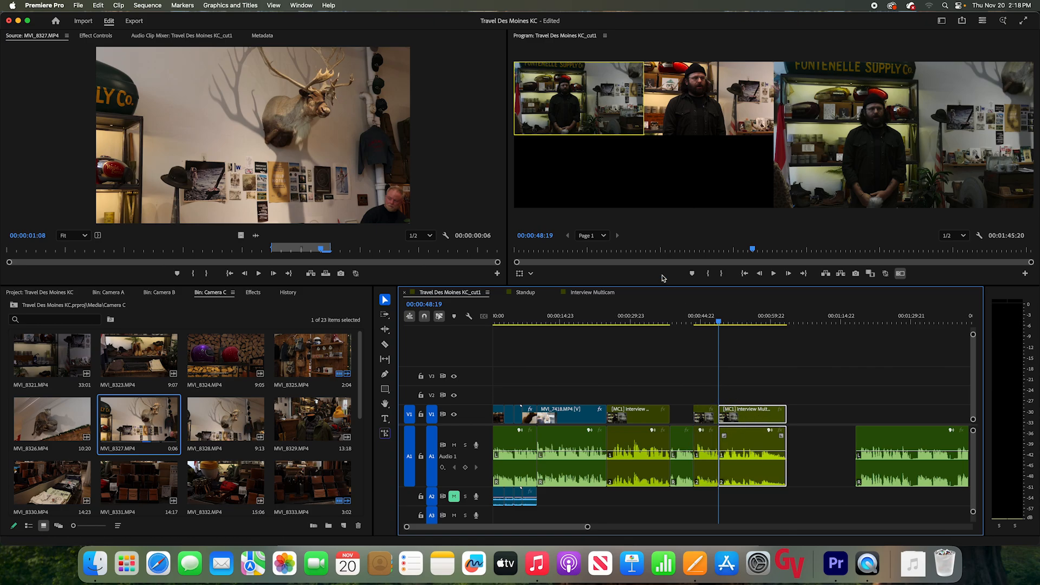
click(698, 122)
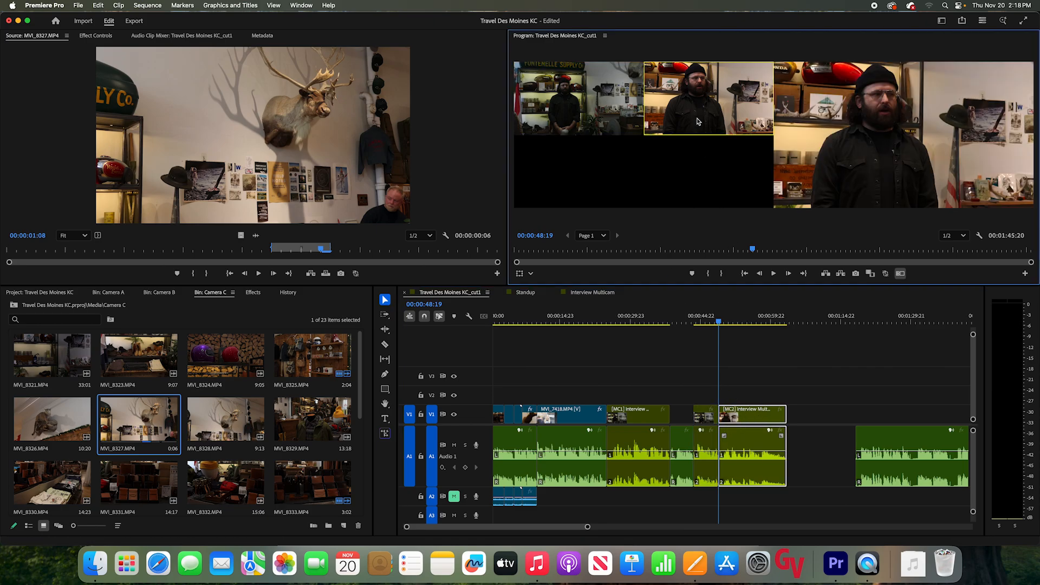
mouse_move(718, 321)
mouse_down()
mouse_move(707, 324)
mouse_move(731, 327)
mouse_up()
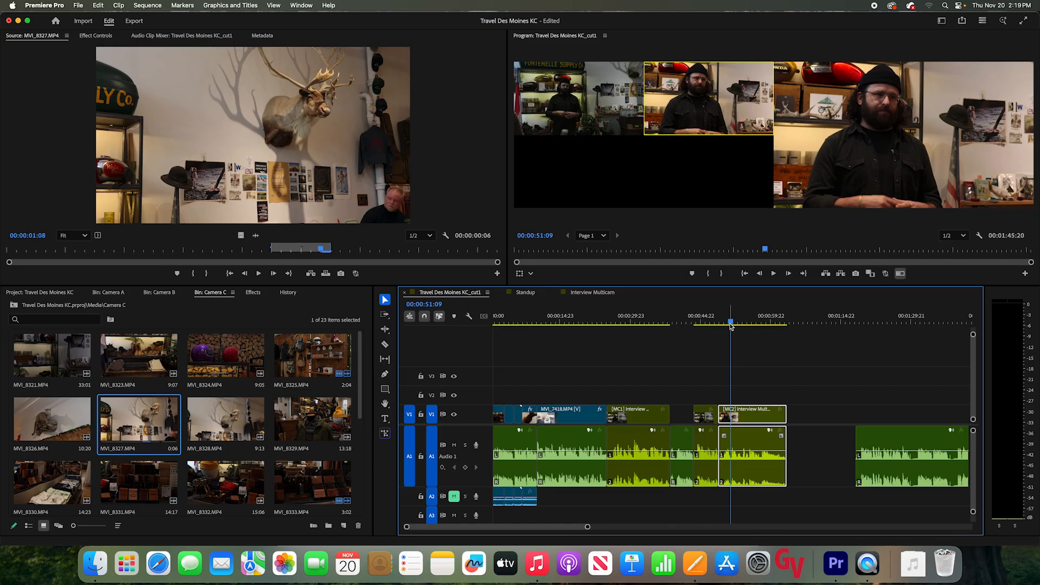
drag(587, 526, 650, 528)
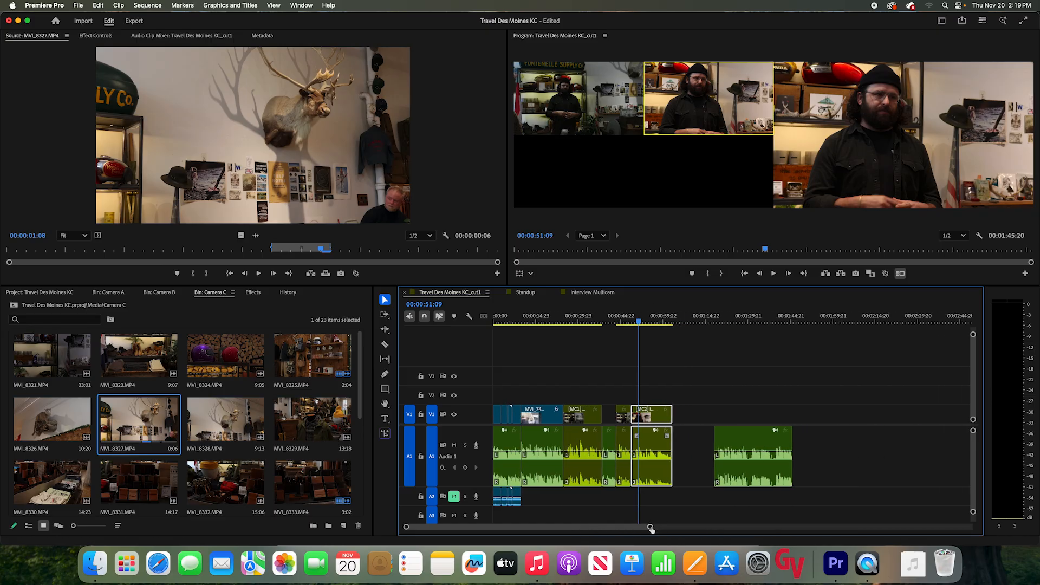
click(698, 388)
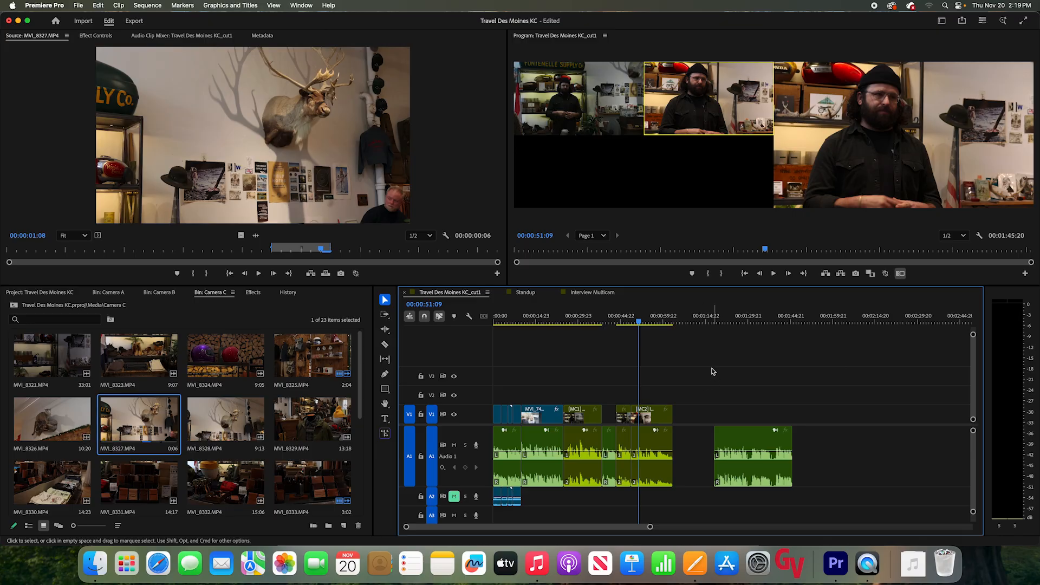
click(135, 21)
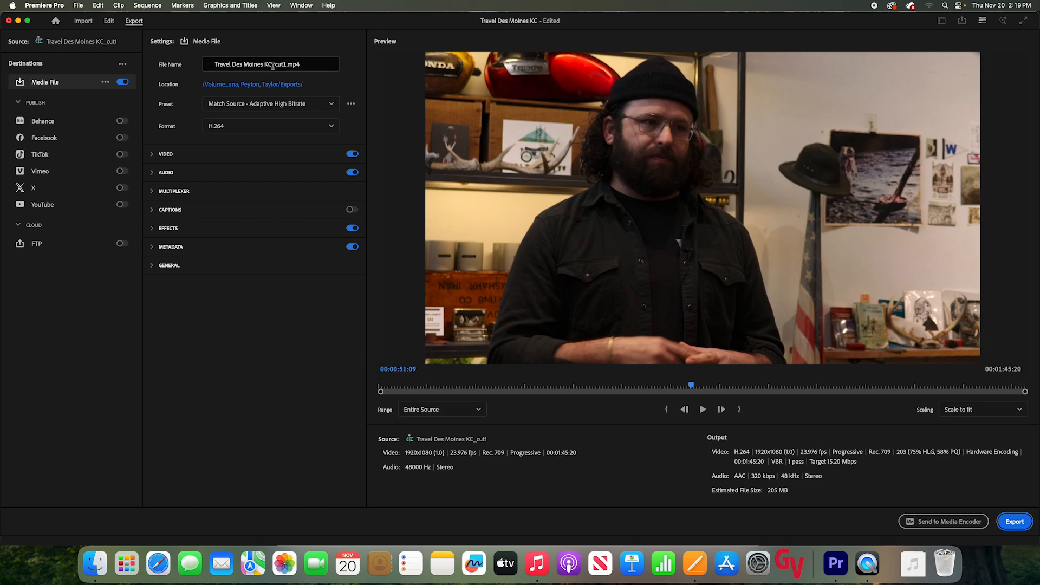
click(109, 21)
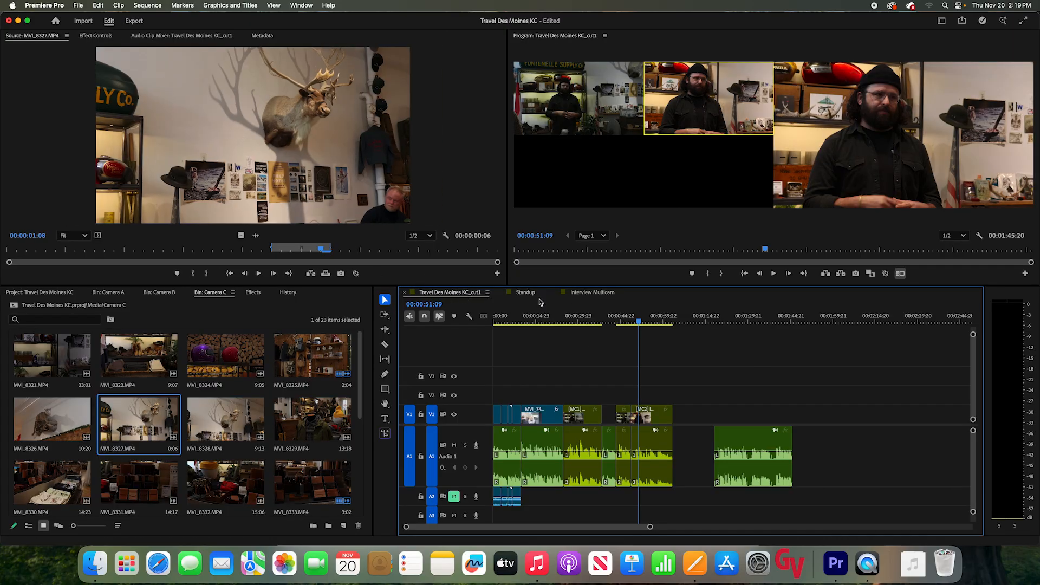
click(523, 292)
click(587, 293)
click(468, 292)
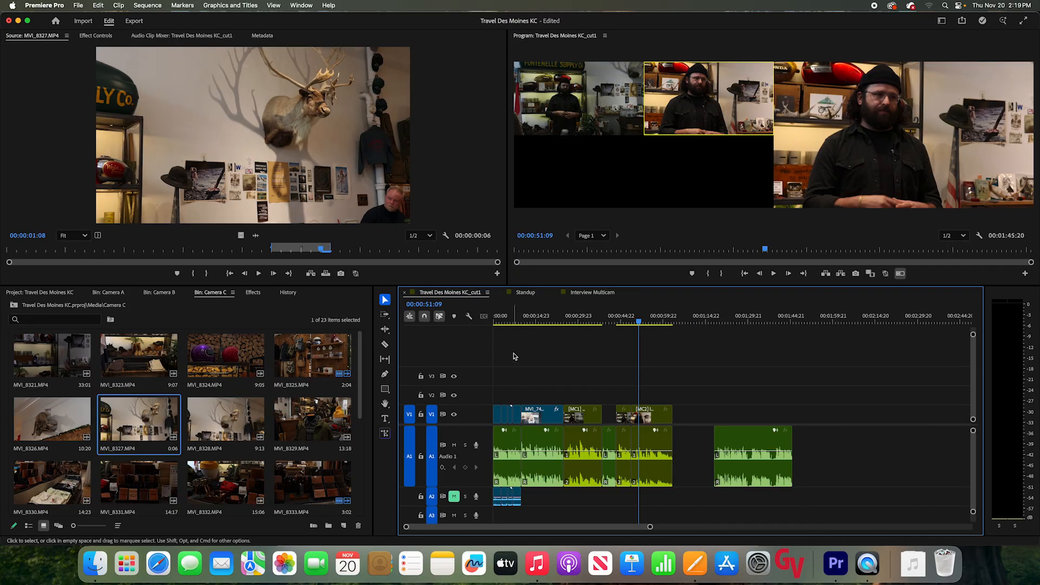
Select all clips in Travel Des Moines KC_cut1, export it as Travel Des Moines KC_cut1.mp4 to the other team's Exports folder, and return to editing
key(super+a)
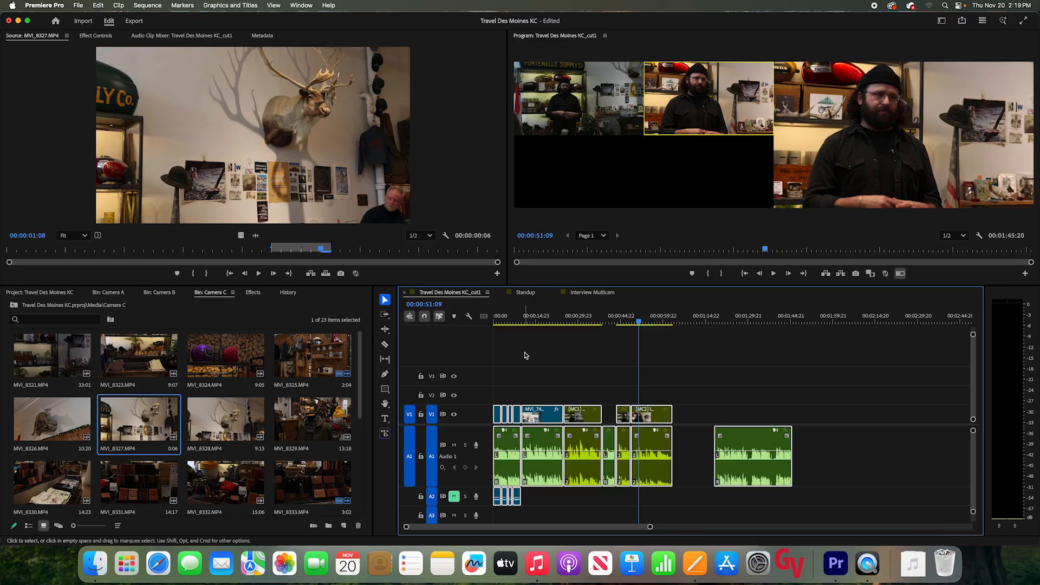
click(136, 22)
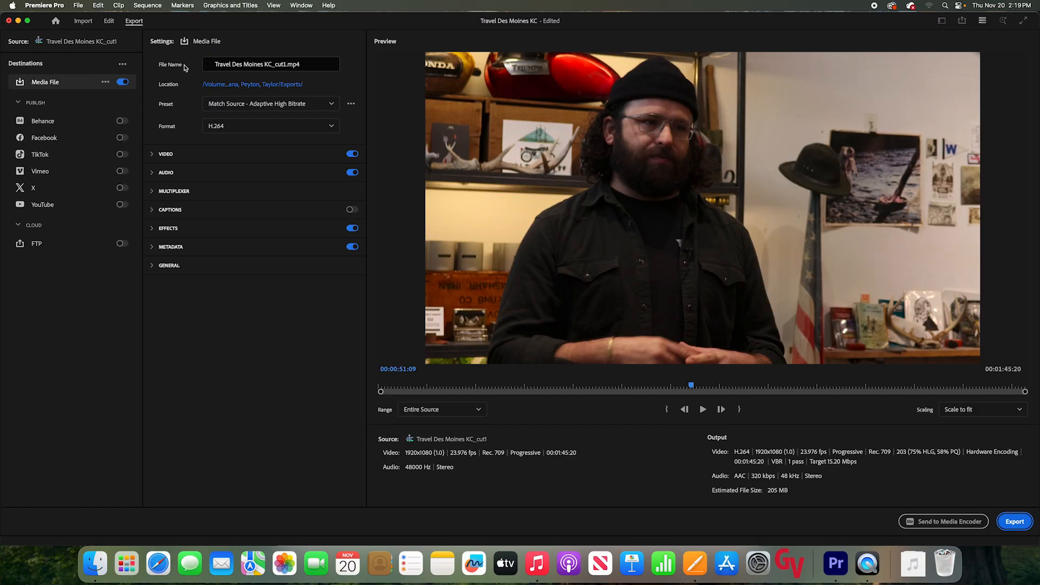
click(227, 85)
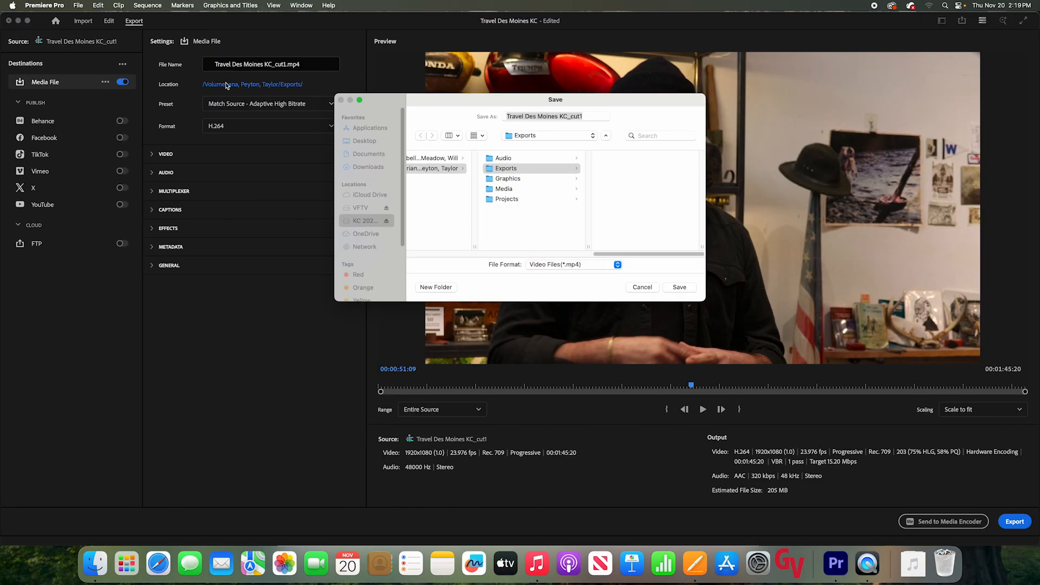
click(432, 160)
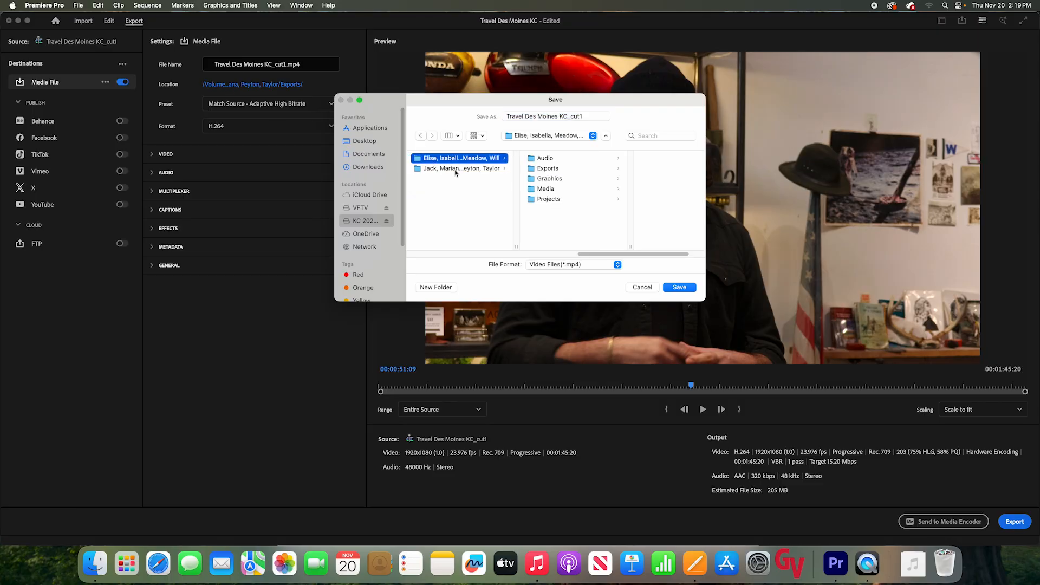
click(548, 172)
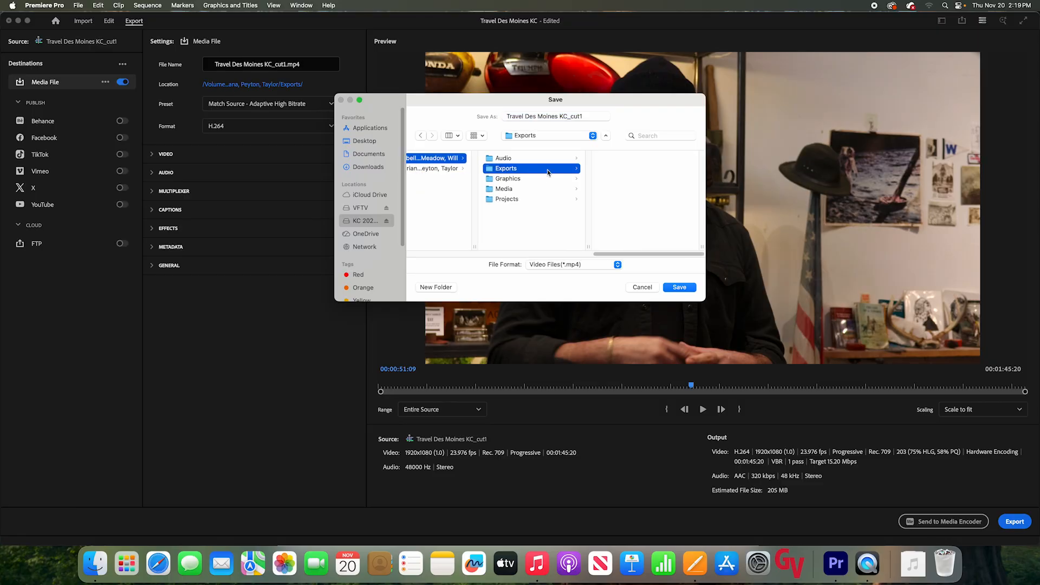
click(679, 287)
click(1017, 522)
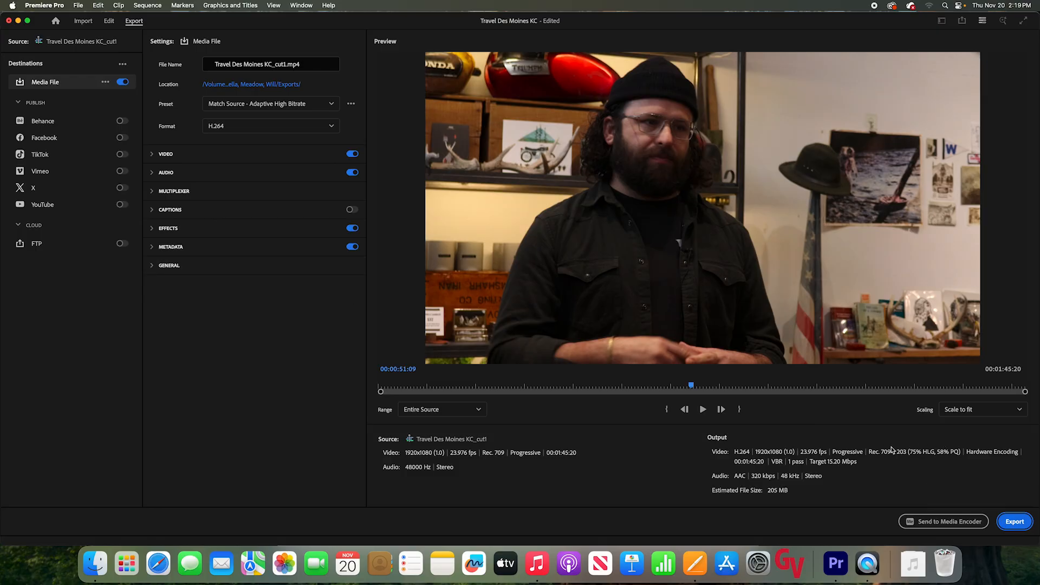
click(109, 21)
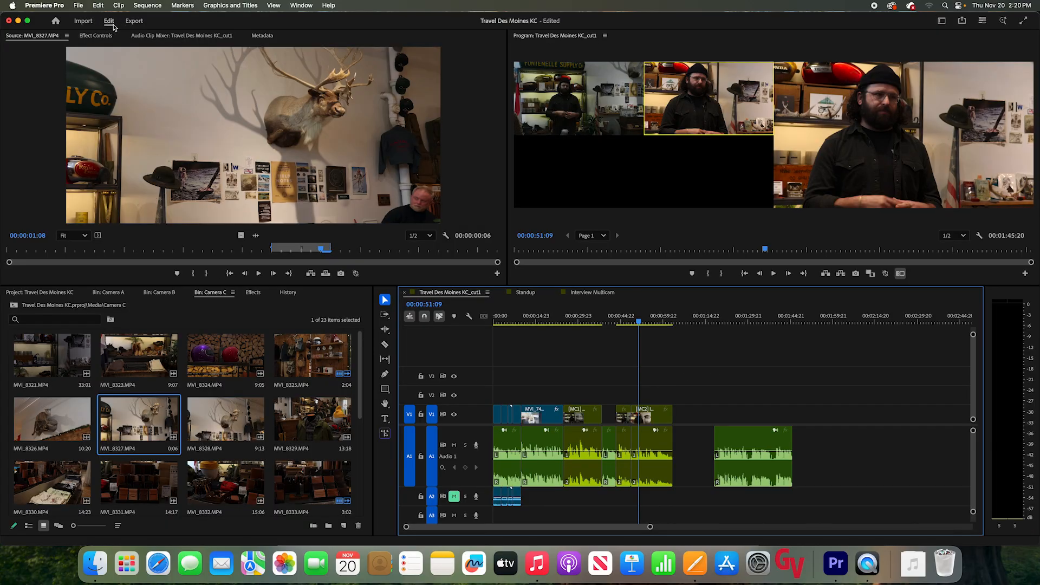
Switch to Safari, go to mygvu.grandview.edu and open the myGVU dashboard
click(166, 572)
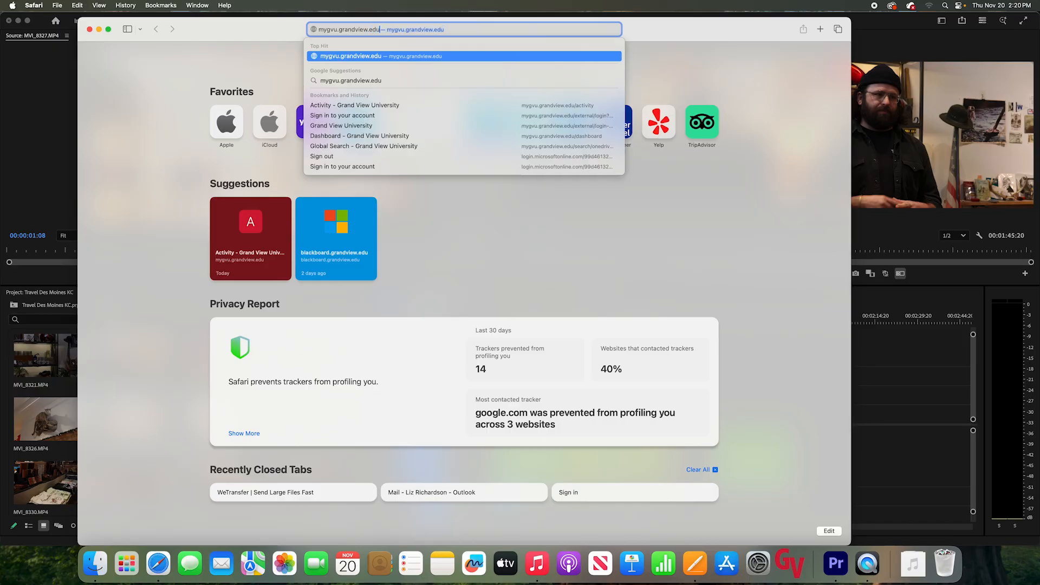
key(Return)
drag(250, 38, 272, 300)
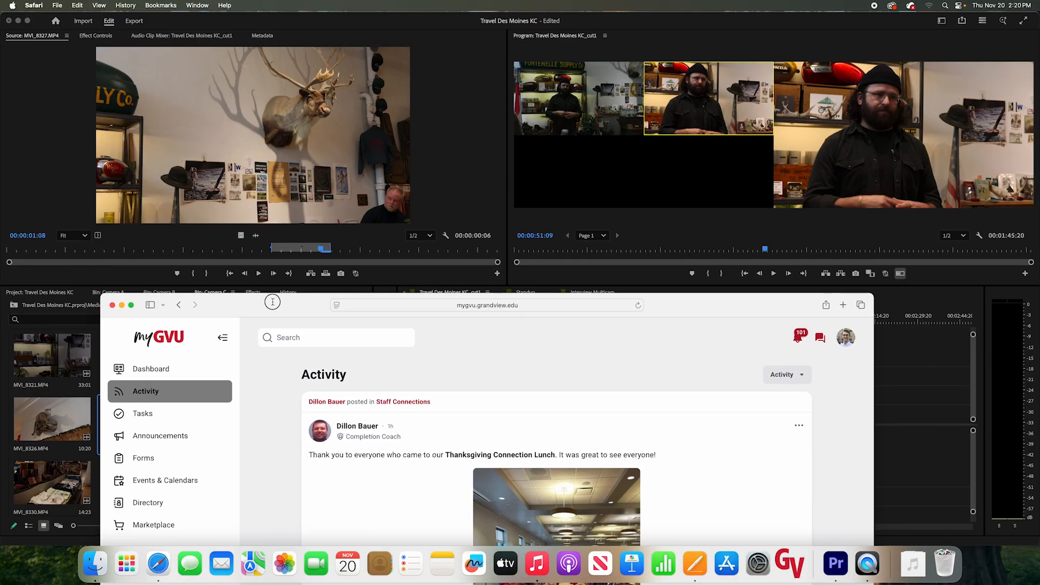
click(168, 365)
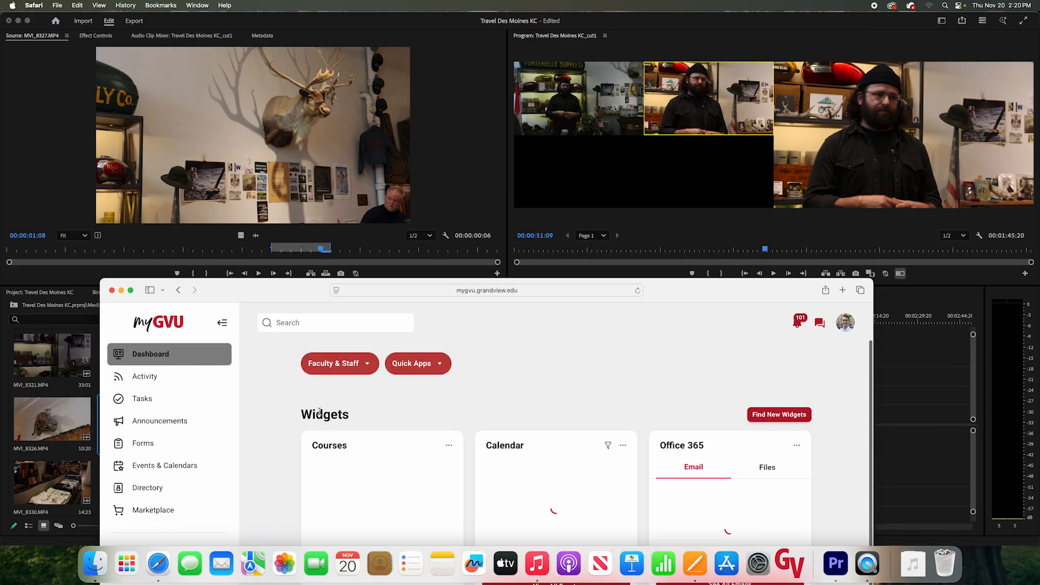
drag(269, 309, 188, 32)
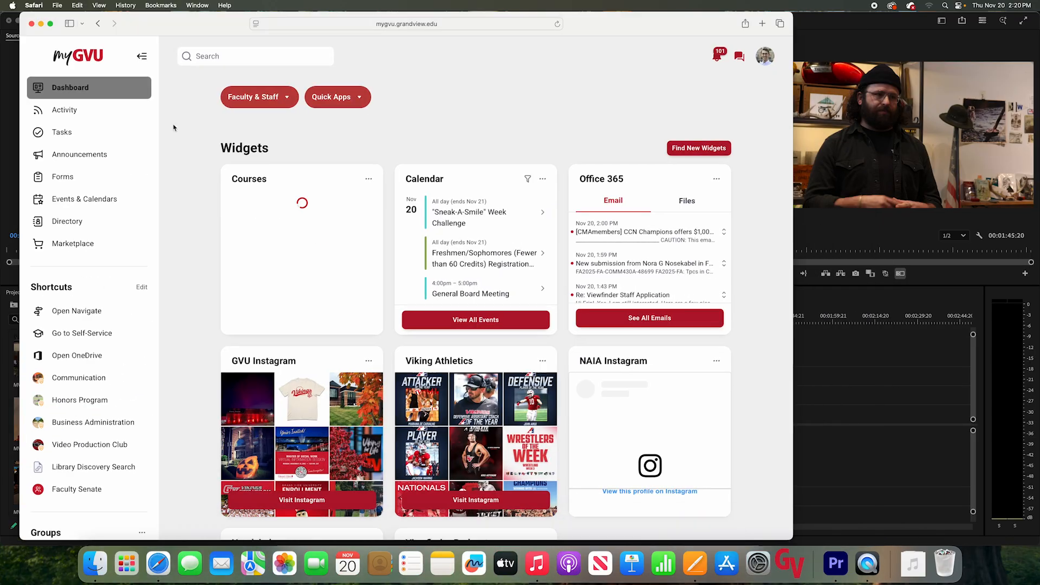
Go to Blackboard from the dashboard and open the Video Production Lab course from the 2025 Fall courses
click(677, 199)
click(302, 323)
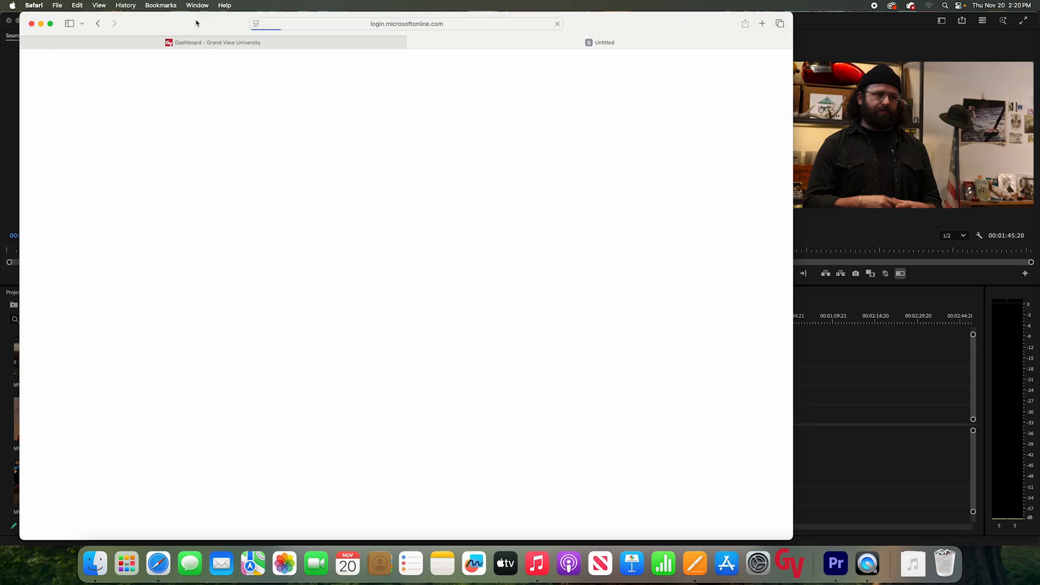
drag(196, 13, 231, 18)
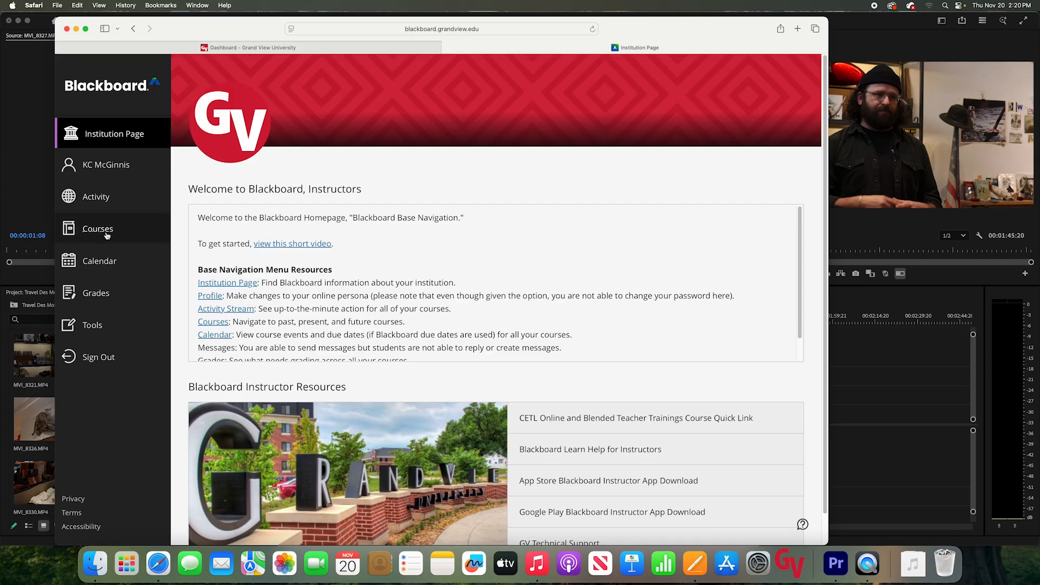
click(106, 235)
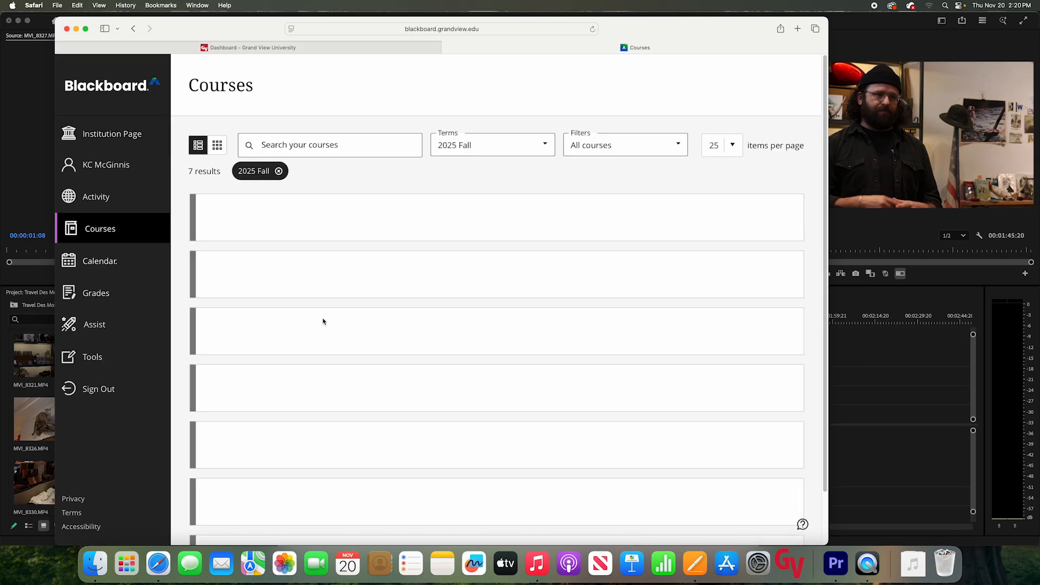
scroll(347, 346, down, 5)
click(284, 494)
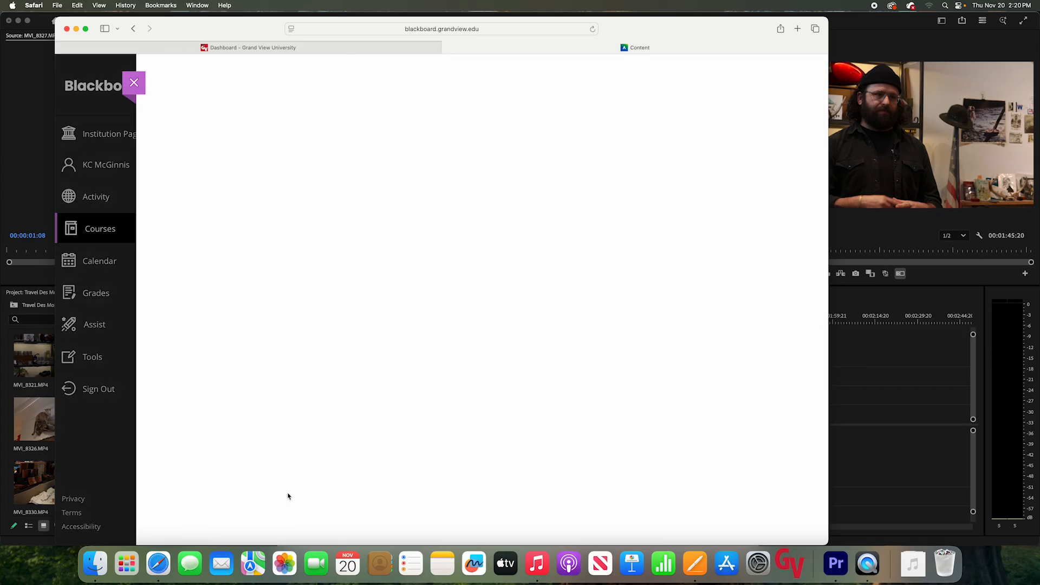
Open the course's Shared Files in SharePoint and go into the Fall 2025 folder of the Video Production Lab documents
scroll(136, 382, down, 15)
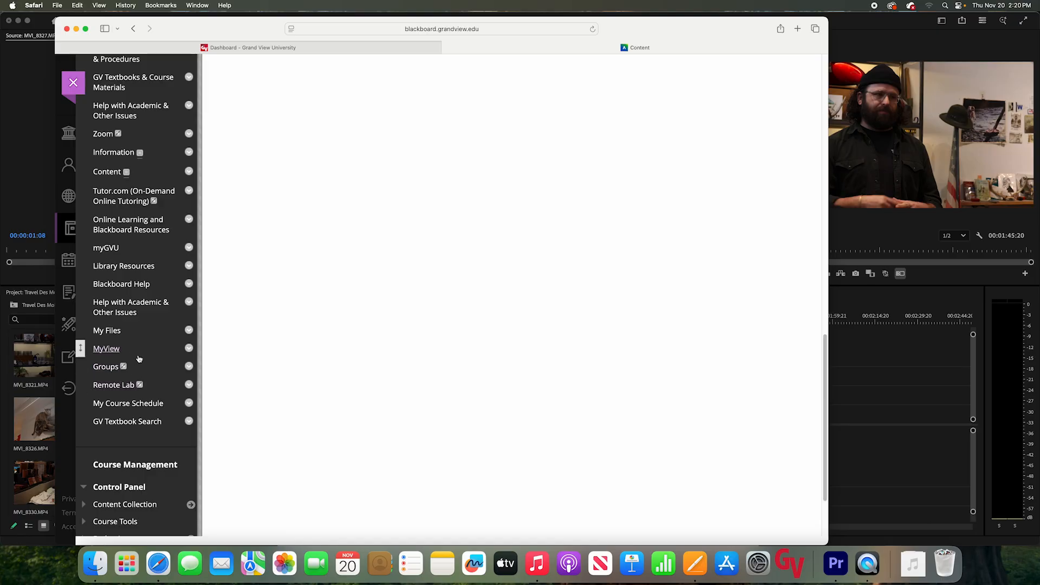
scroll(140, 357, down, 3)
scroll(138, 364, up, 10)
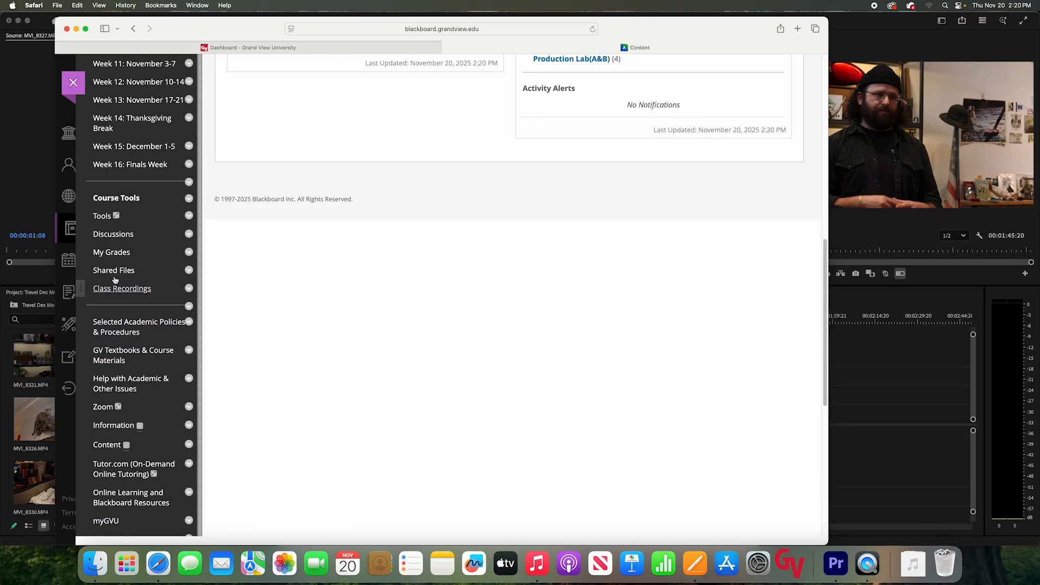
click(117, 284)
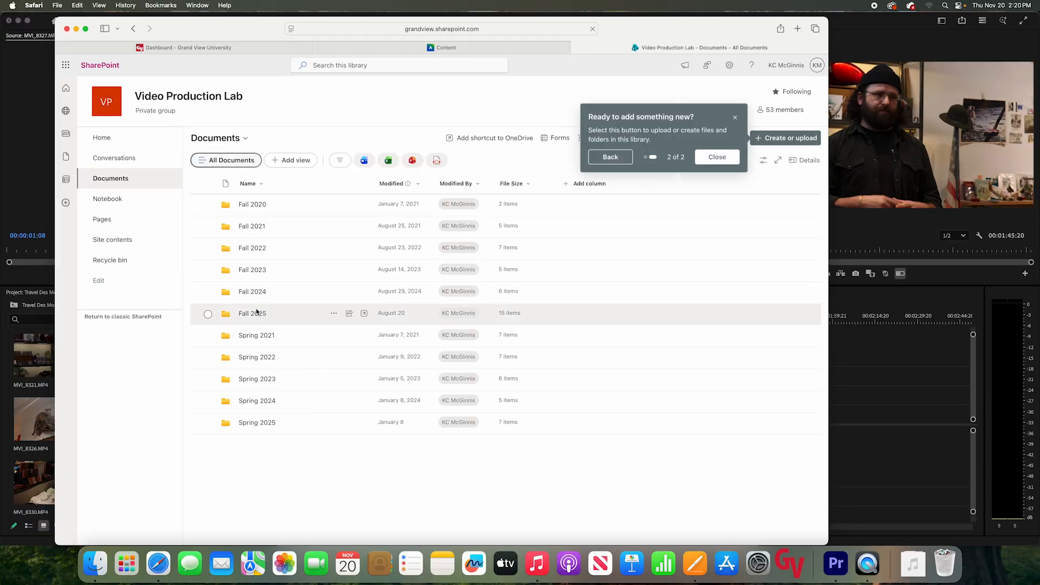
click(258, 315)
click(257, 317)
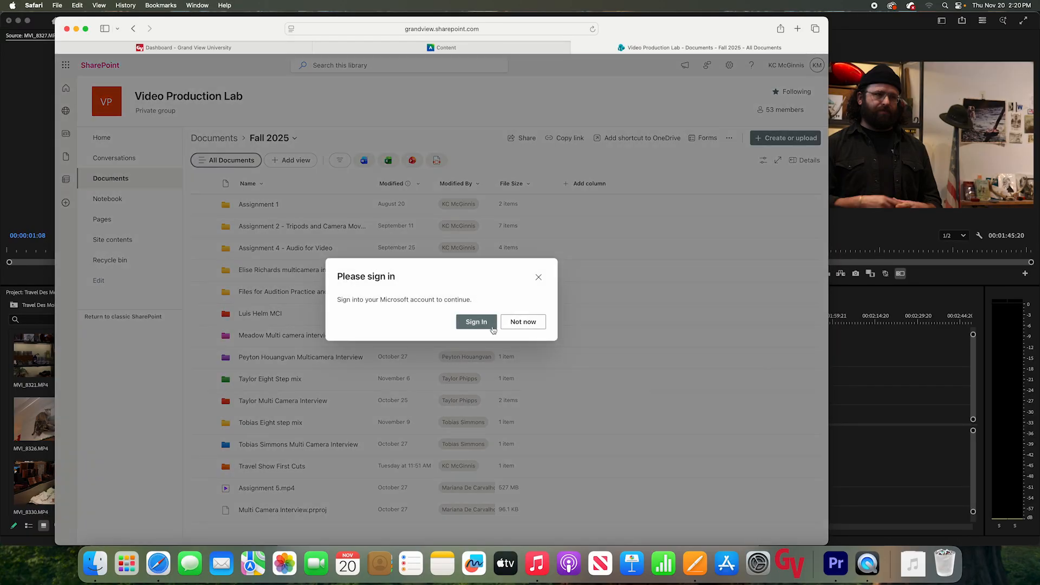
Answer the Microsoft sign-in prompt and open the Exports folder inside Travel Show First Cuts
click(479, 323)
click(491, 320)
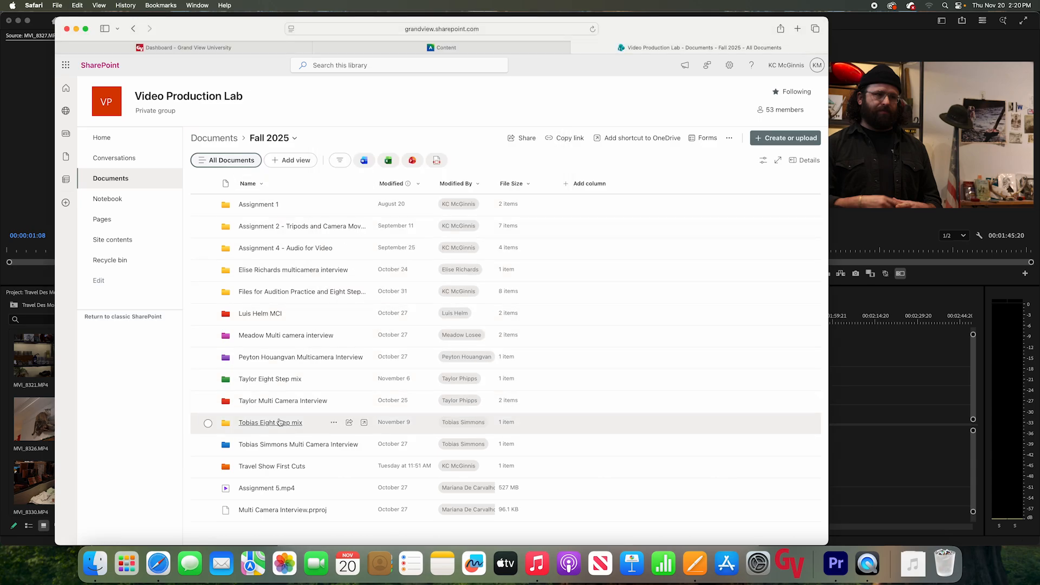
click(266, 468)
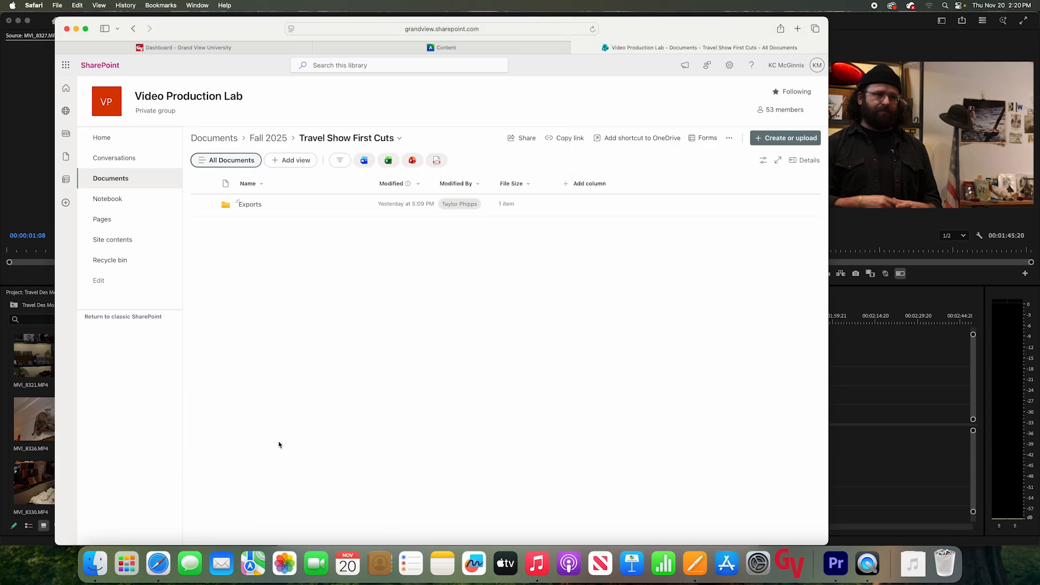
click(248, 204)
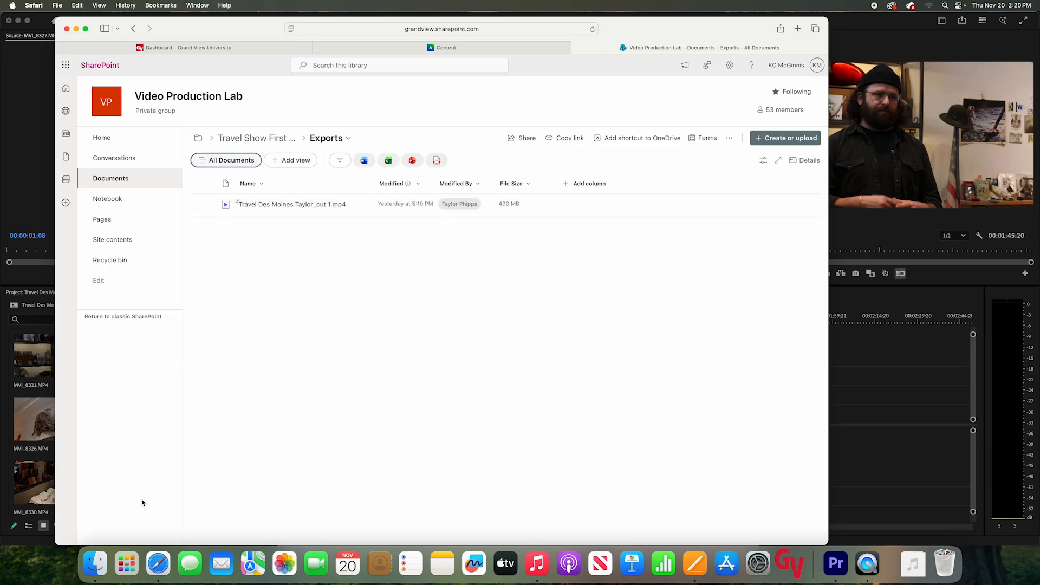
Look through the team's Exports, Media and Camera A folders in Finder and return to the SharePoint Exports folder in Safari
click(98, 569)
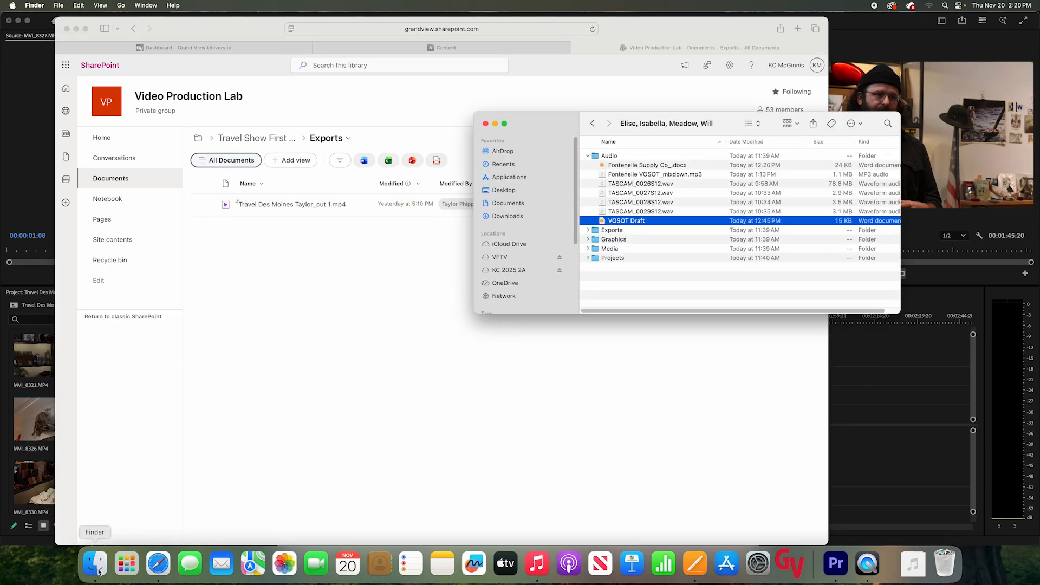
click(587, 155)
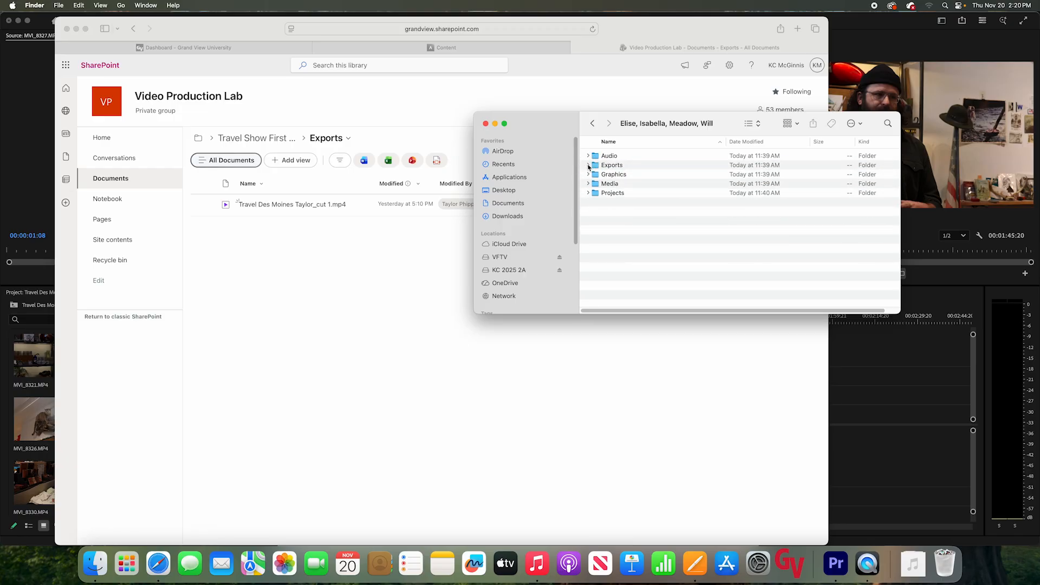
click(623, 165)
click(399, 304)
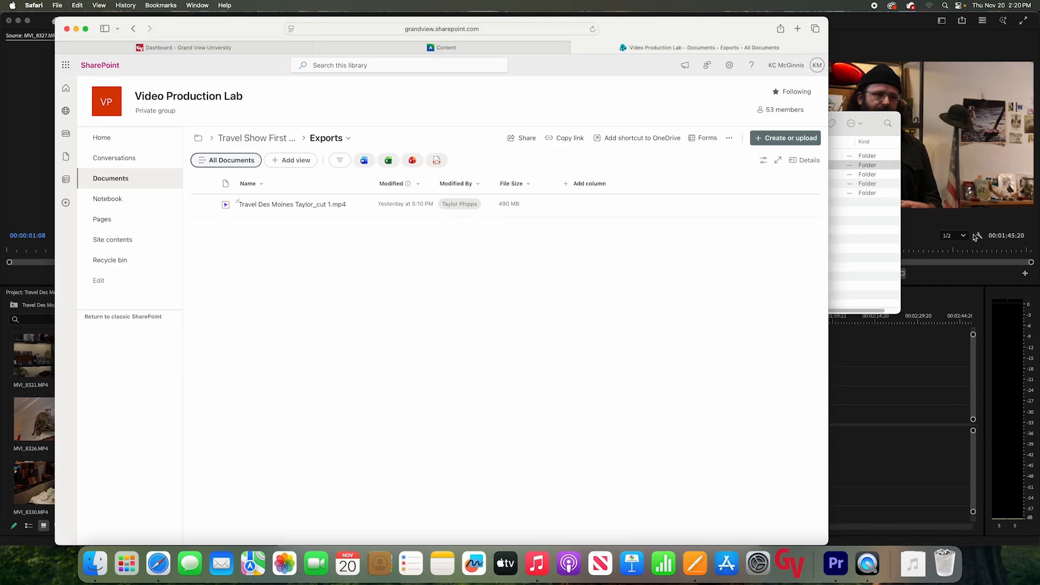
click(845, 254)
click(588, 183)
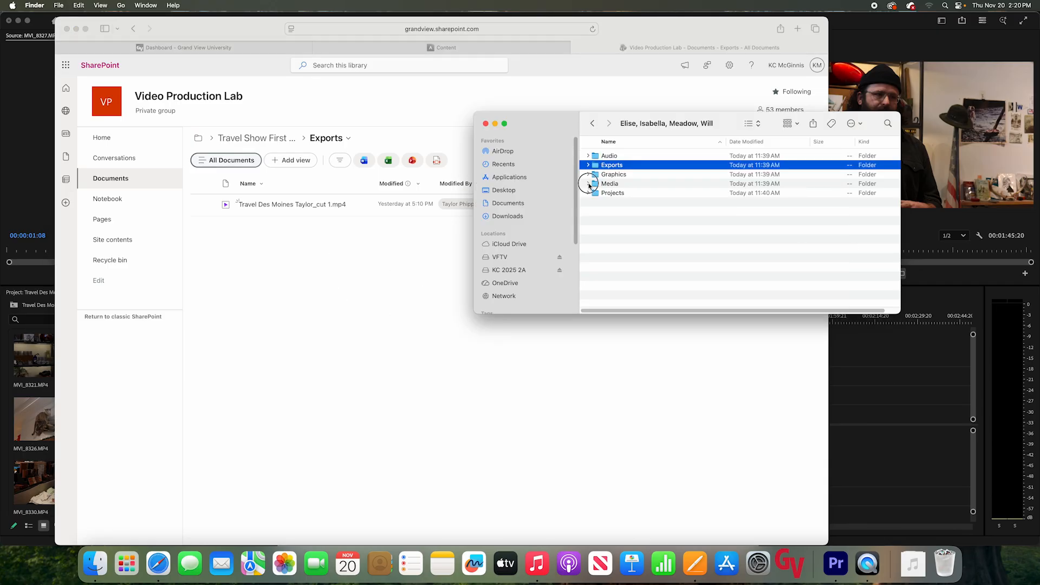
click(618, 193)
click(595, 193)
click(630, 201)
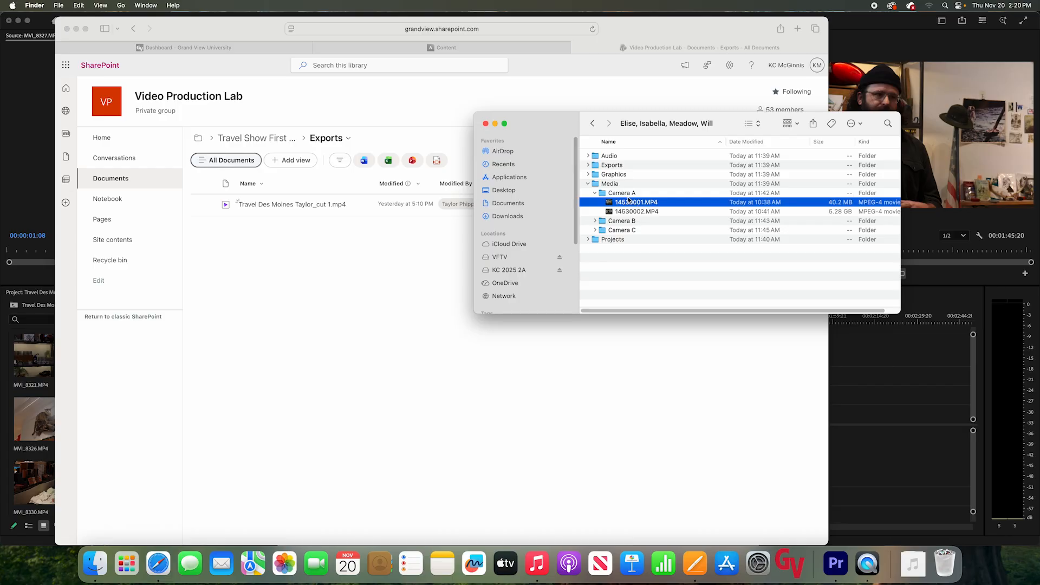
click(389, 310)
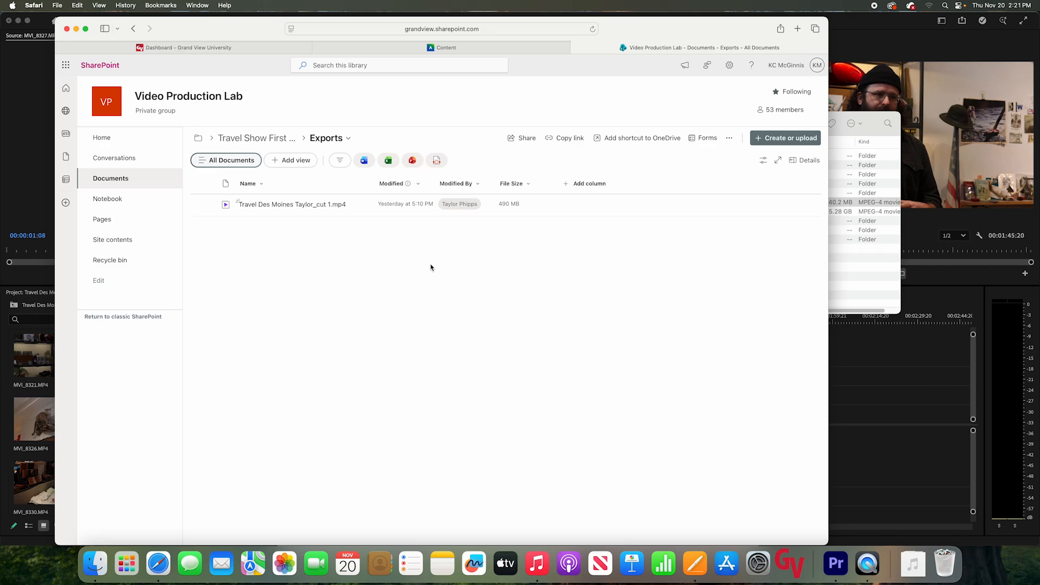
Go back to the Blackboard course and open the Week 13: November 17-21 module
click(495, 48)
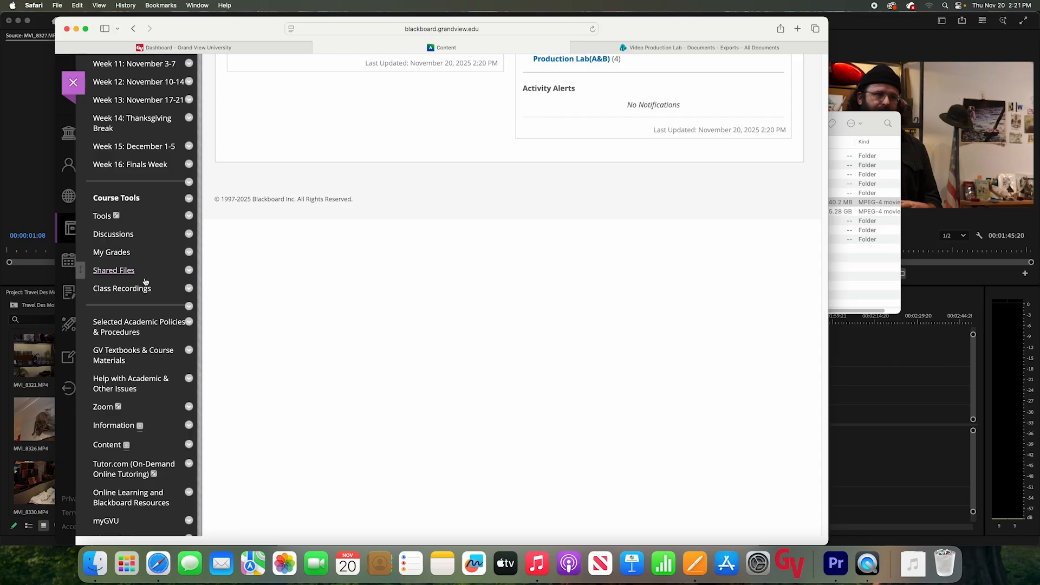
scroll(124, 287, up, 5)
click(135, 241)
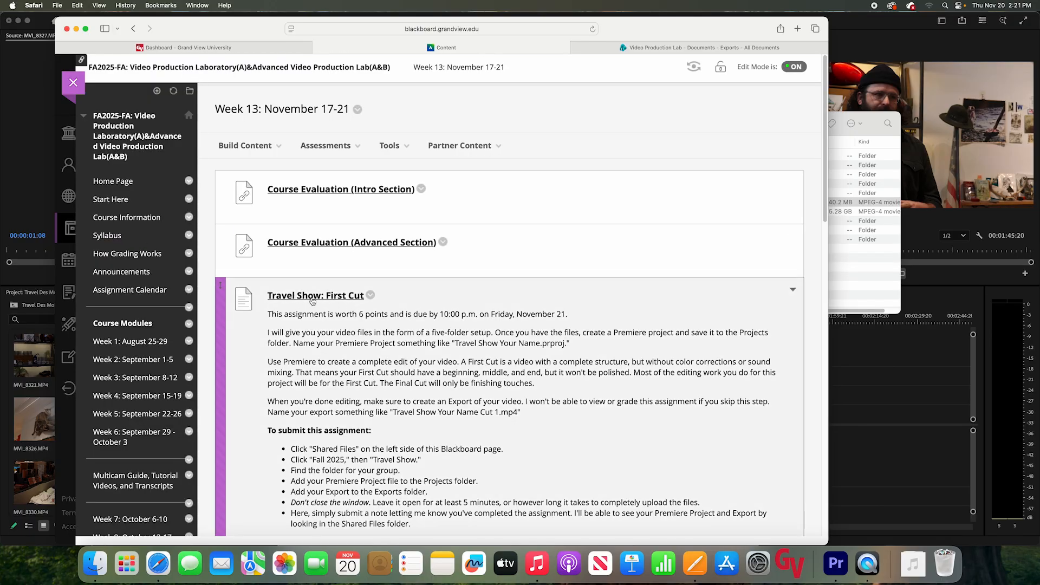
Switch to Premiere Pro, save the Travel Des Moines KC project and close it
key(super+Tab)
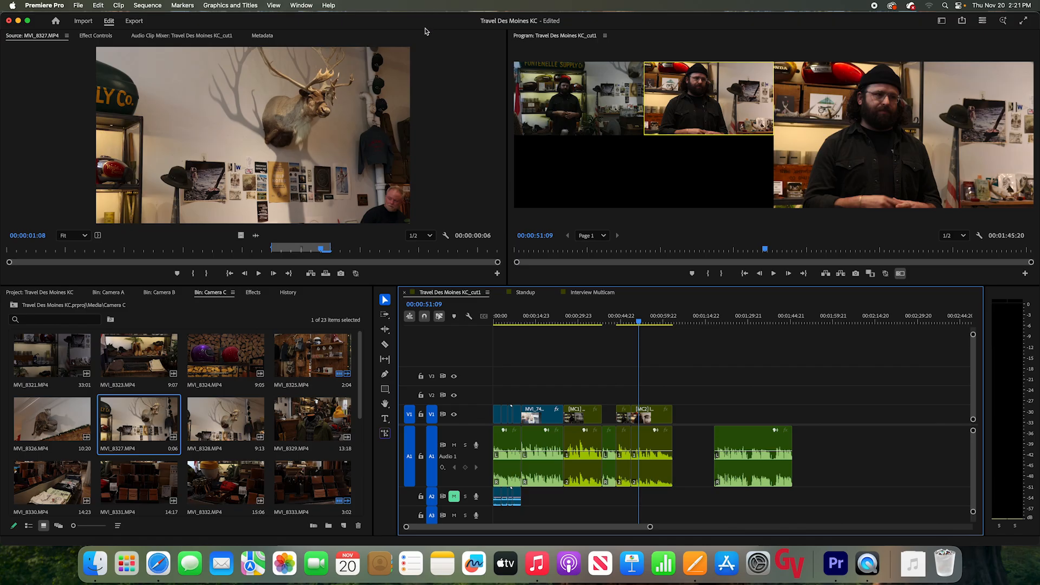
key(super+s)
click(79, 5)
click(81, 6)
click(8, 20)
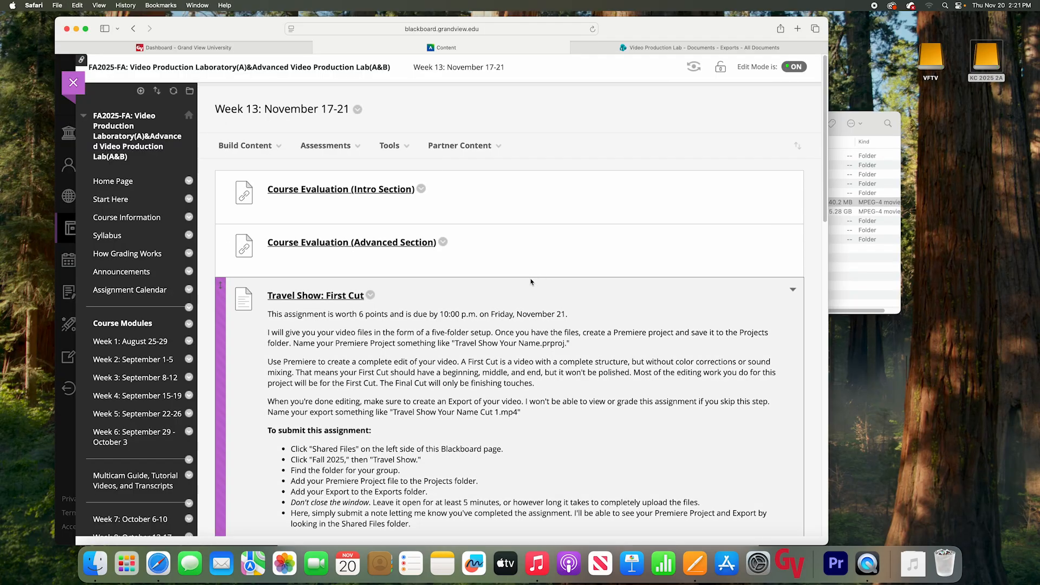
Try choosing Travel Des Moines KC.prproj from the Projects folder as an upload for the Travel Show: First Cut assignment, and cancel the submission
click(340, 297)
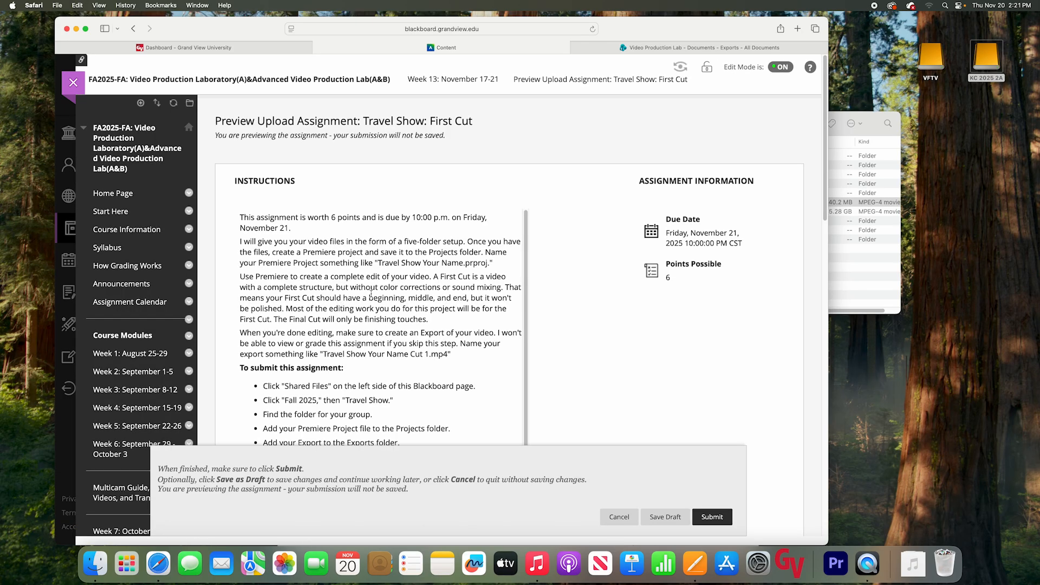
scroll(433, 206, down, 10)
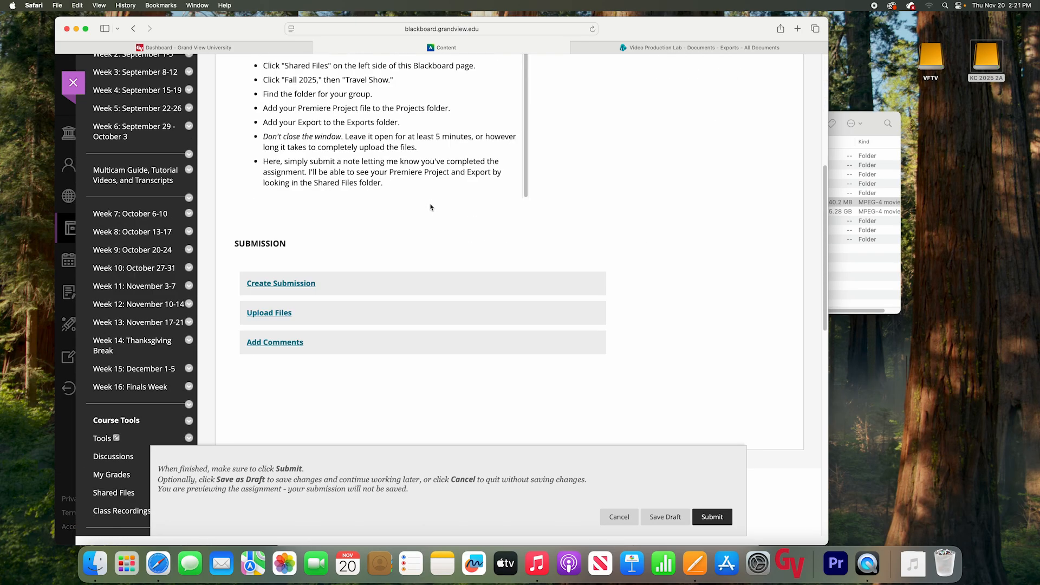
click(291, 299)
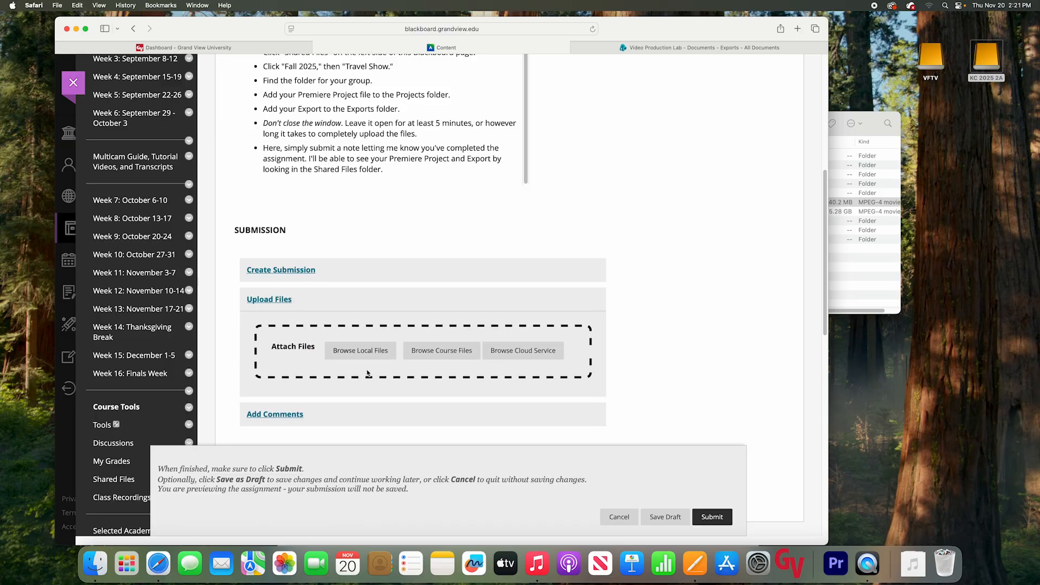
click(362, 351)
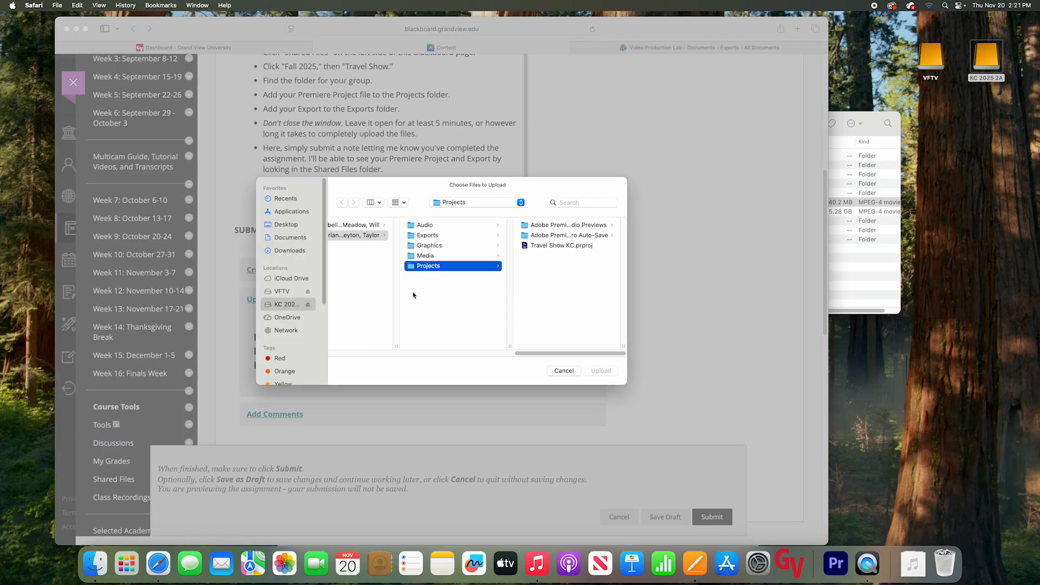
click(359, 224)
click(479, 266)
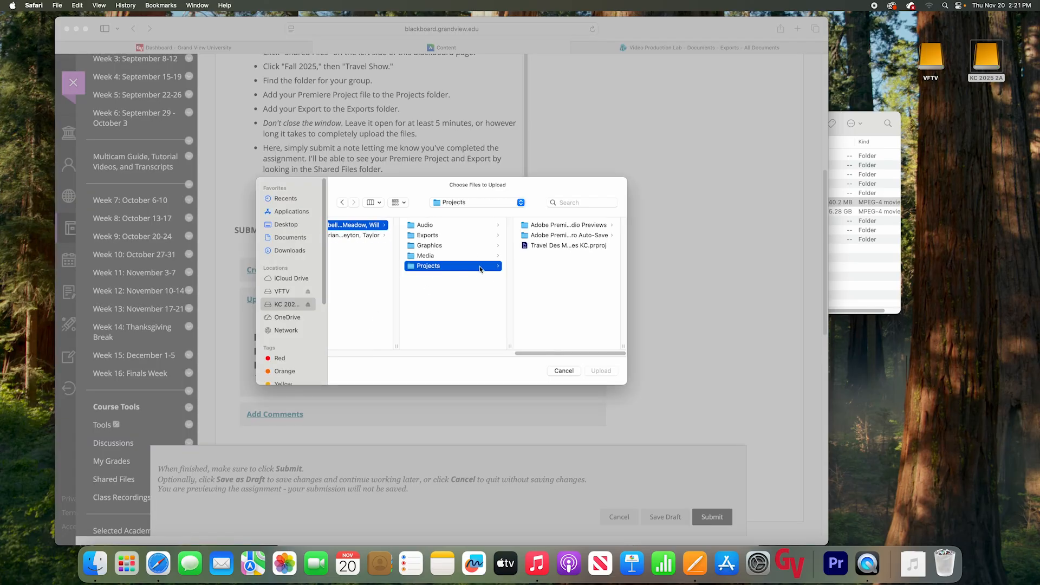
click(567, 247)
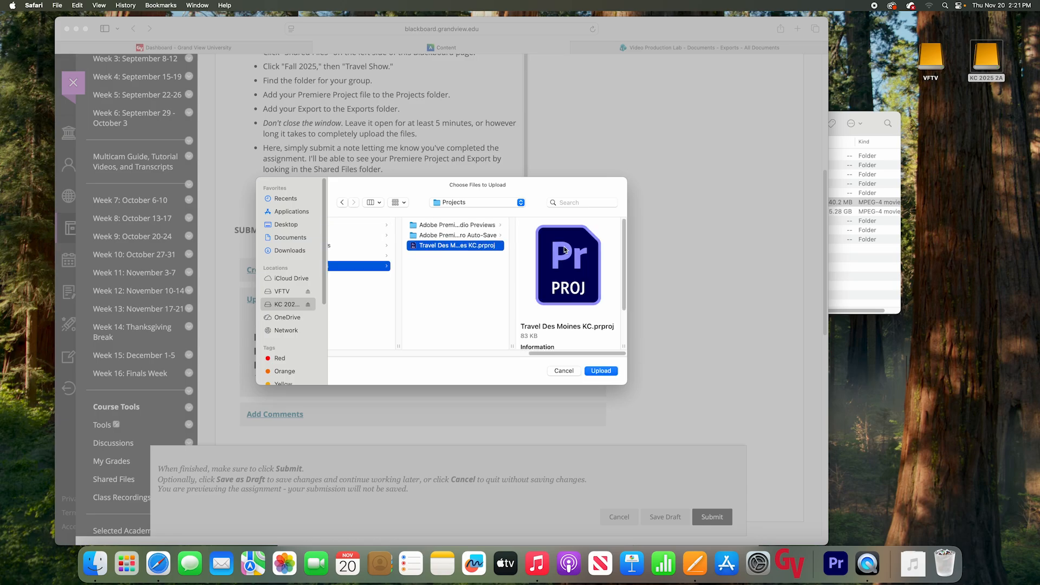
click(564, 373)
click(619, 517)
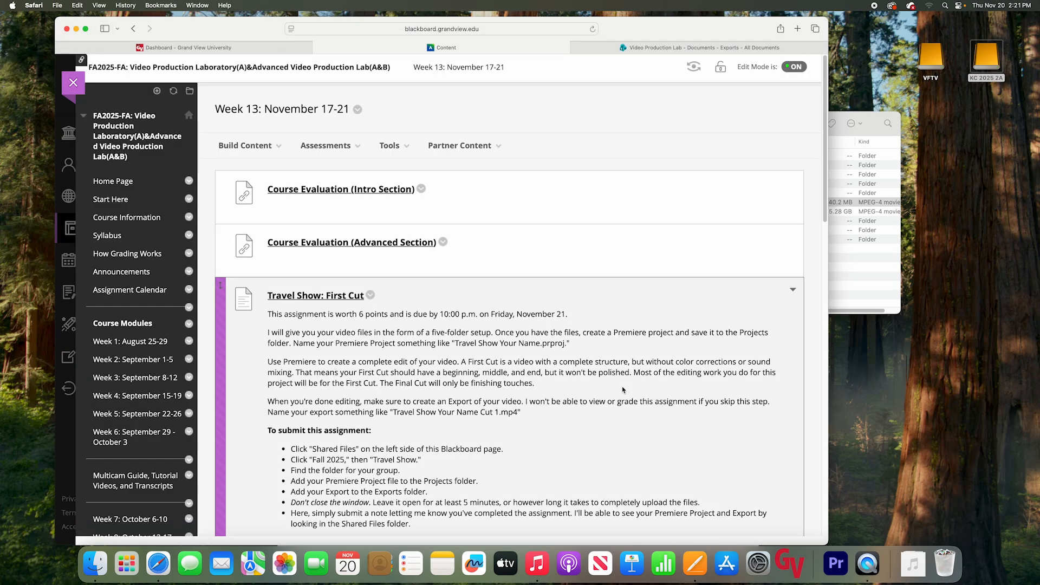
Review the Travel Show: First Cut submission instructions and close the SharePoint Exports tab
scroll(500, 329, down, 2)
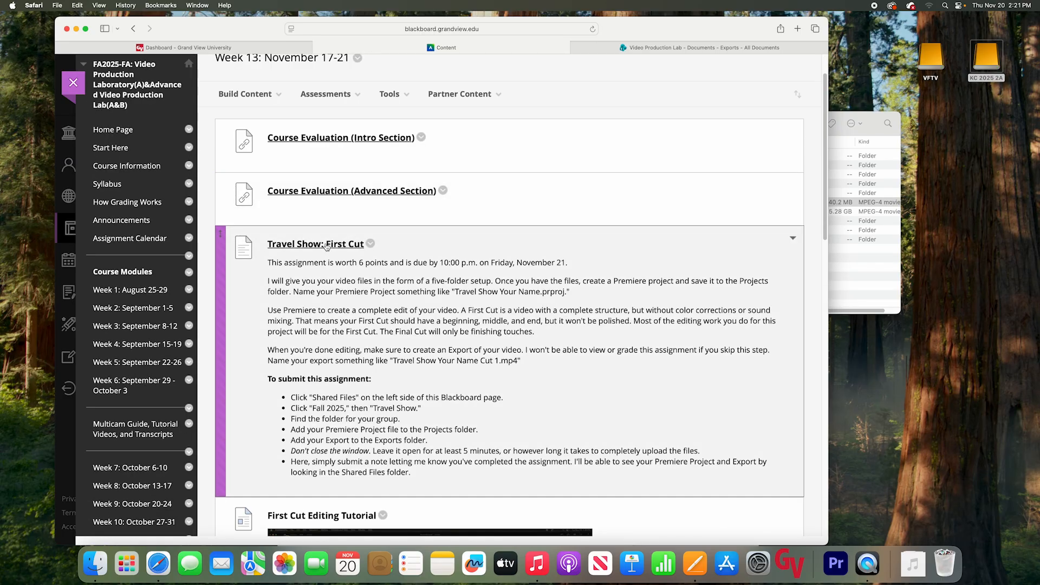
click(673, 49)
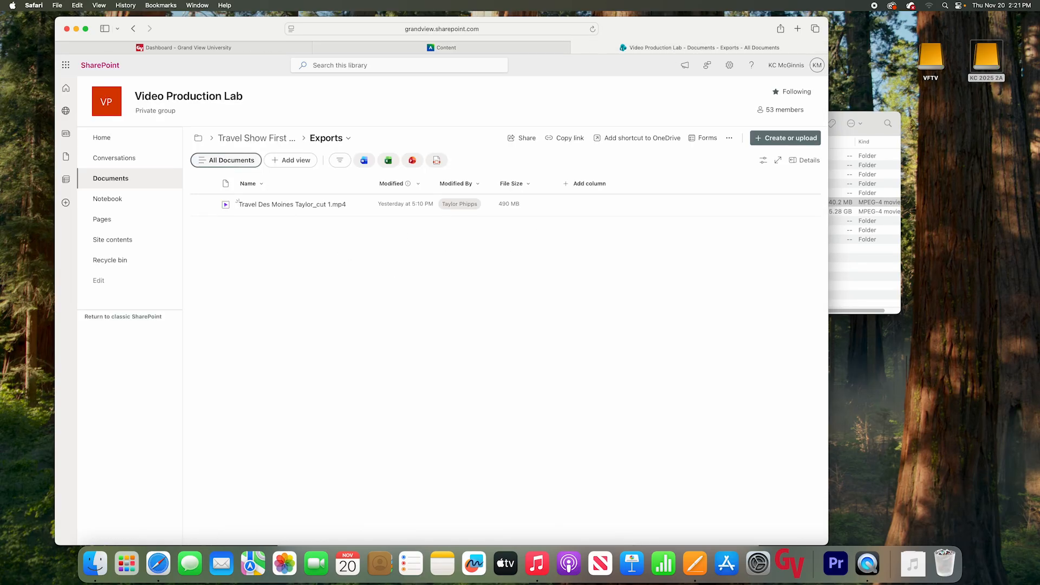
click(575, 47)
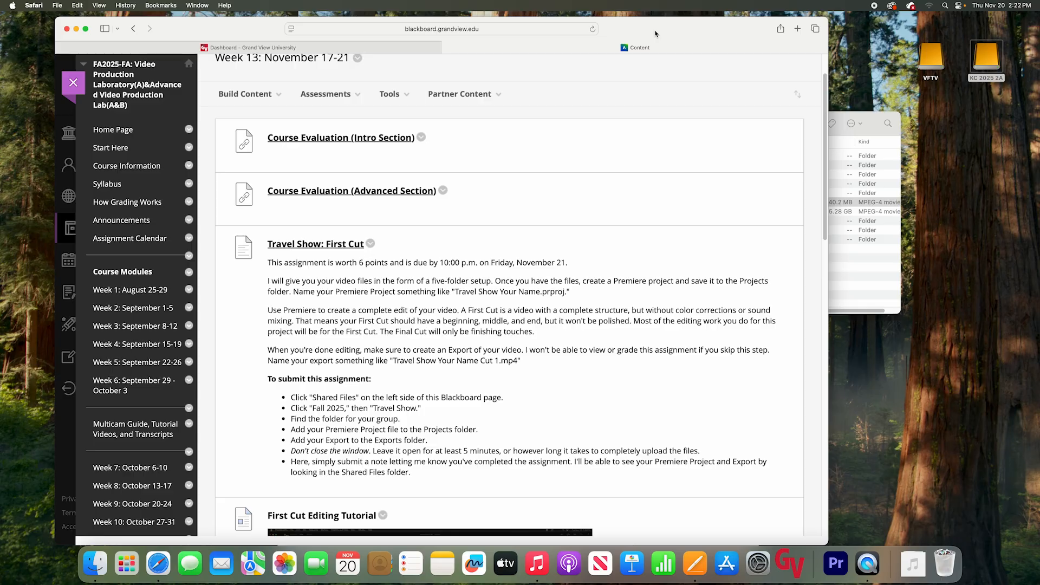
Hide Safari, close the VOSOT Draft document, and reposition the Finder window with its Media folder collapsed
key(super+h)
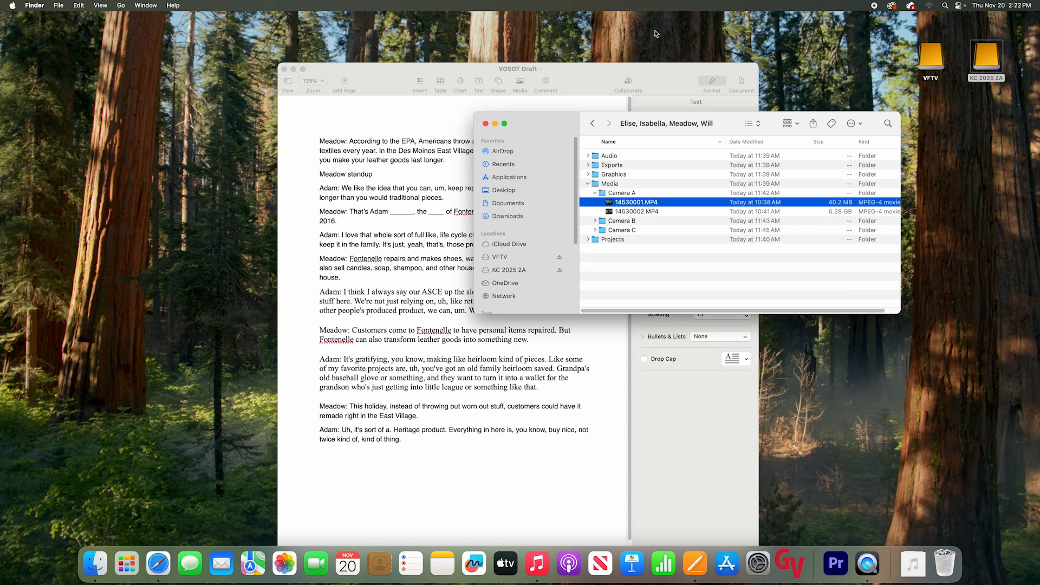
click(284, 69)
drag(541, 125, 362, 116)
click(456, 130)
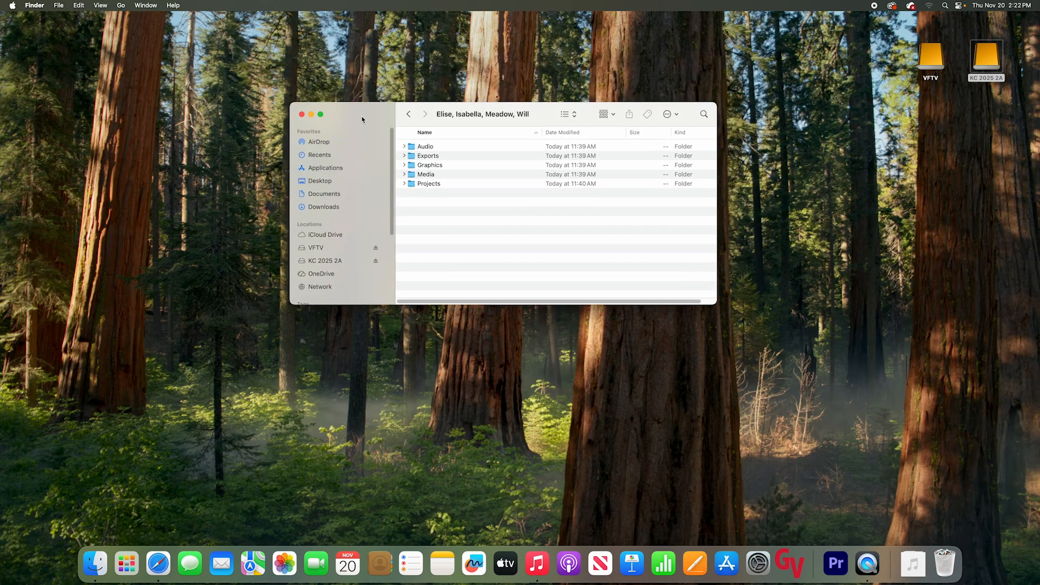